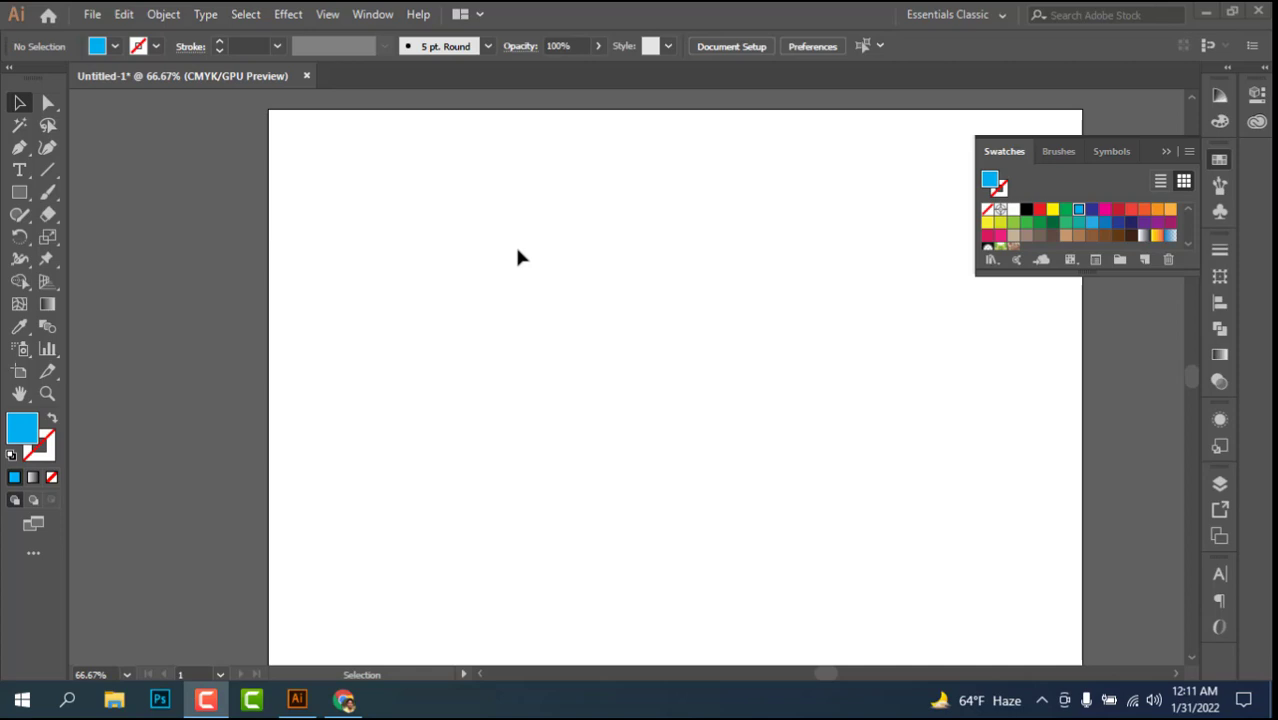
Step: Draw a cyan rectangle with no stroke covering the entire artboard as the background
{"action": "scroll", "coordinate": [271, 186], "scroll_direction": "down", "scroll_amount": 1}
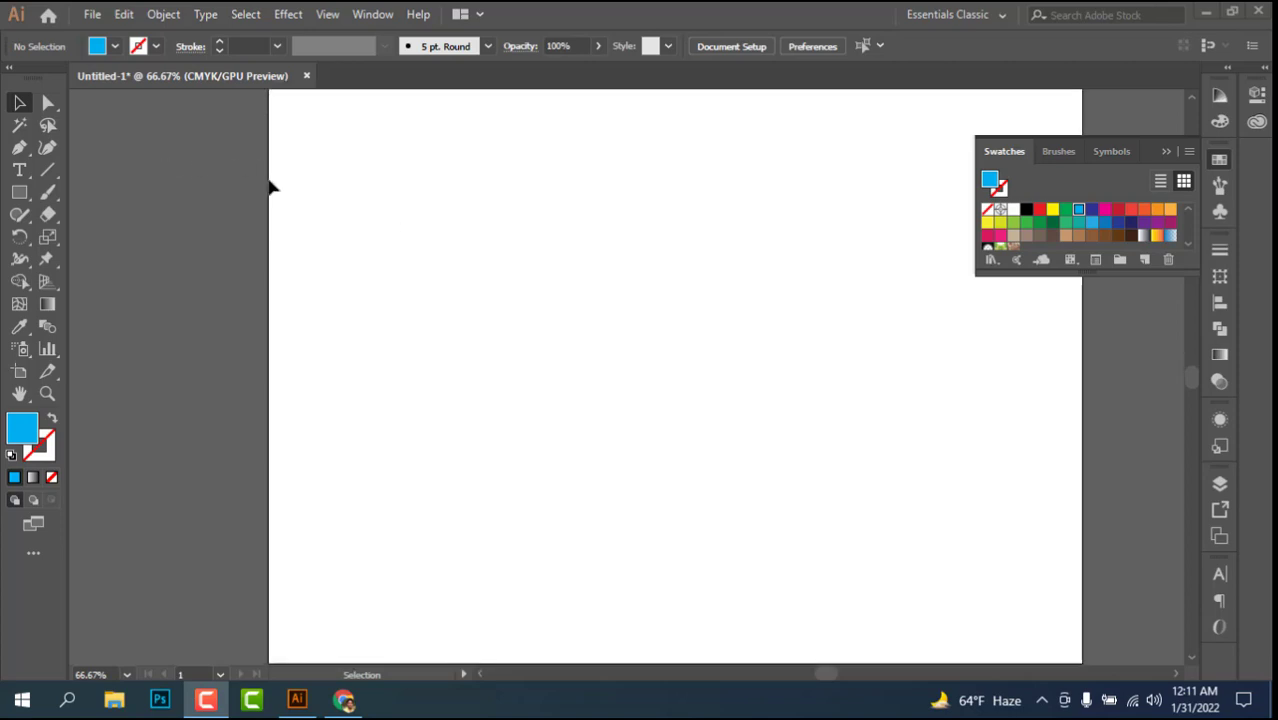
{"action": "scroll", "coordinate": [271, 186], "scroll_direction": "up", "scroll_amount": 1}
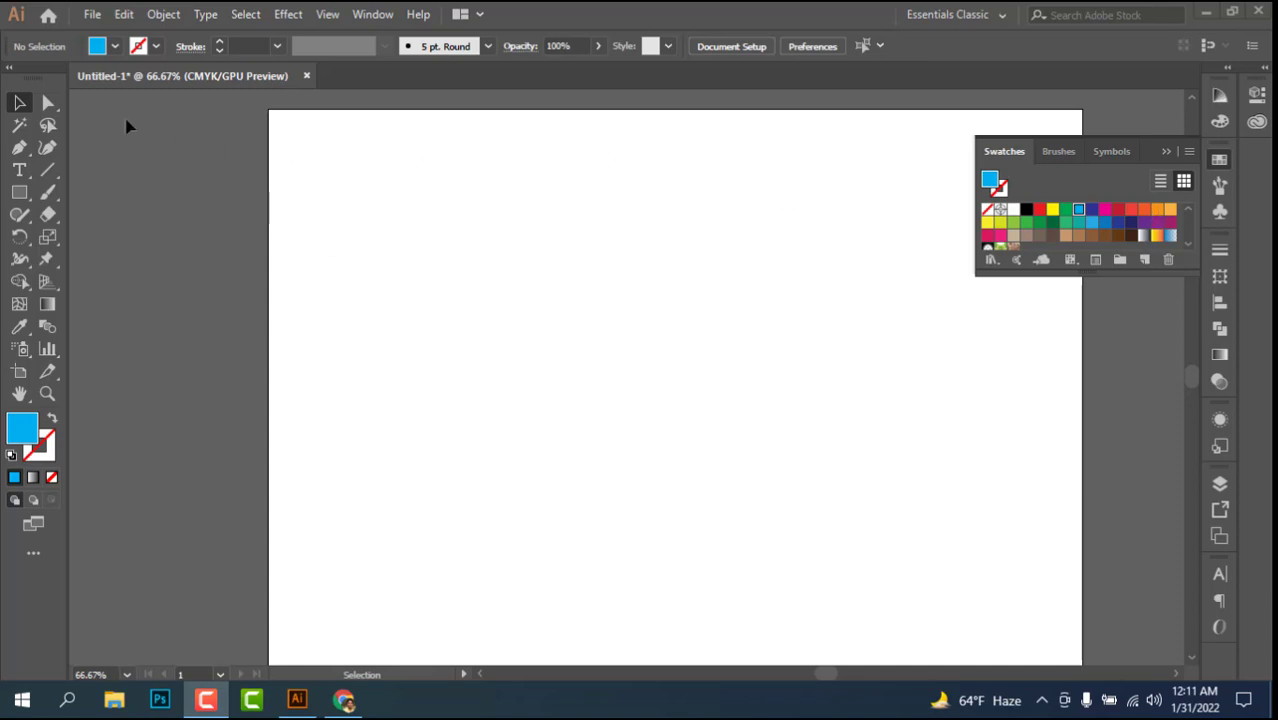
{"action": "left_click", "coordinate": [19, 192]}
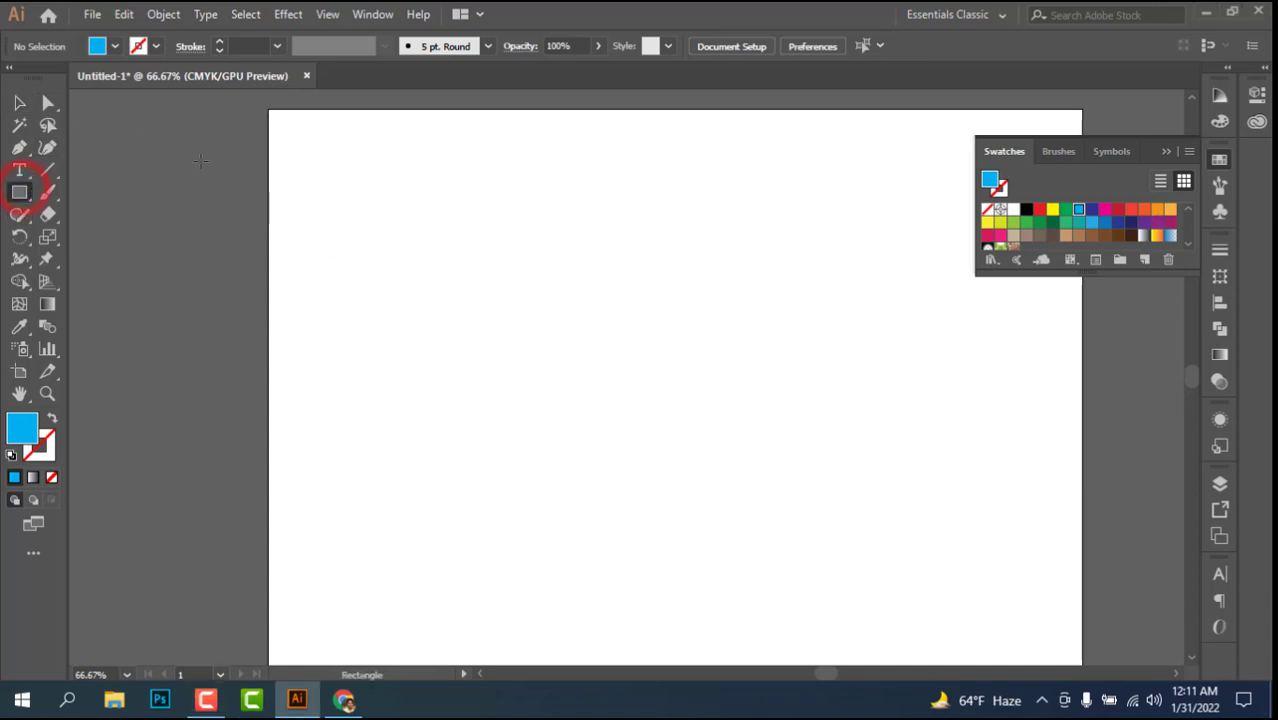
{"action": "left_click_drag", "start_coordinate": [268, 110], "coordinate": [1078, 566]}
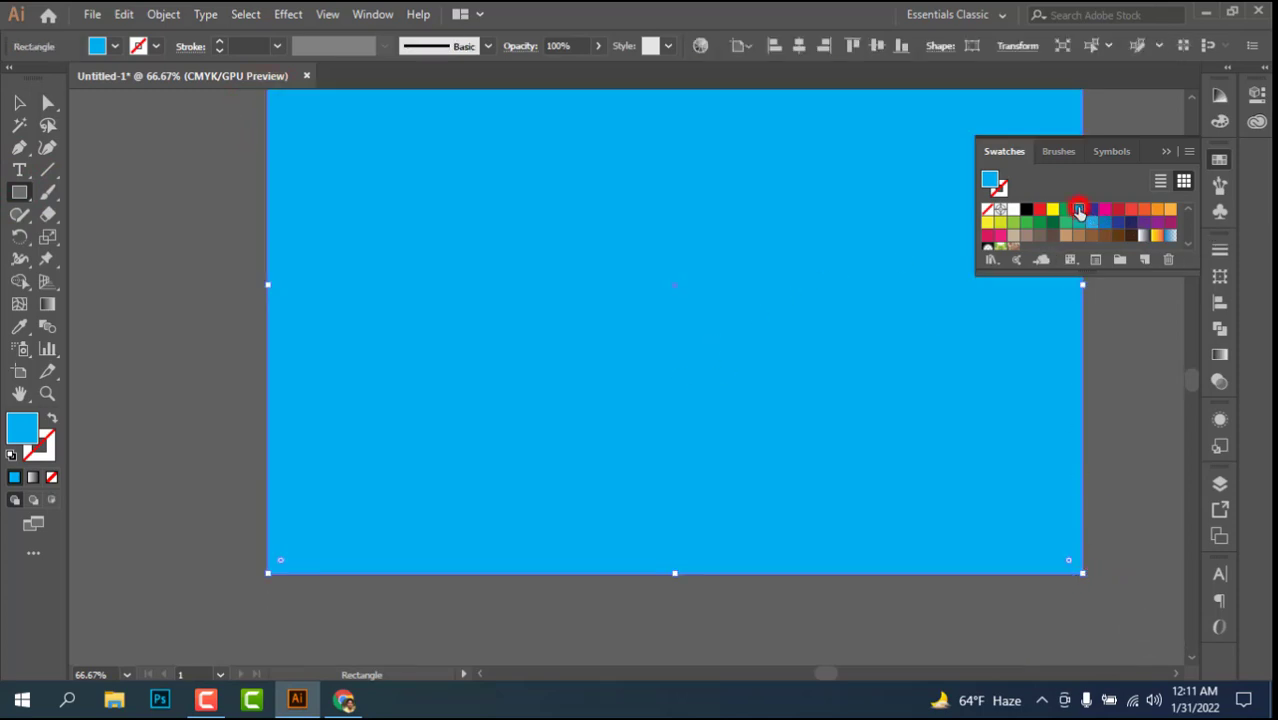
{"action": "scroll", "coordinate": [373, 360], "scroll_direction": "up", "scroll_amount": 3}
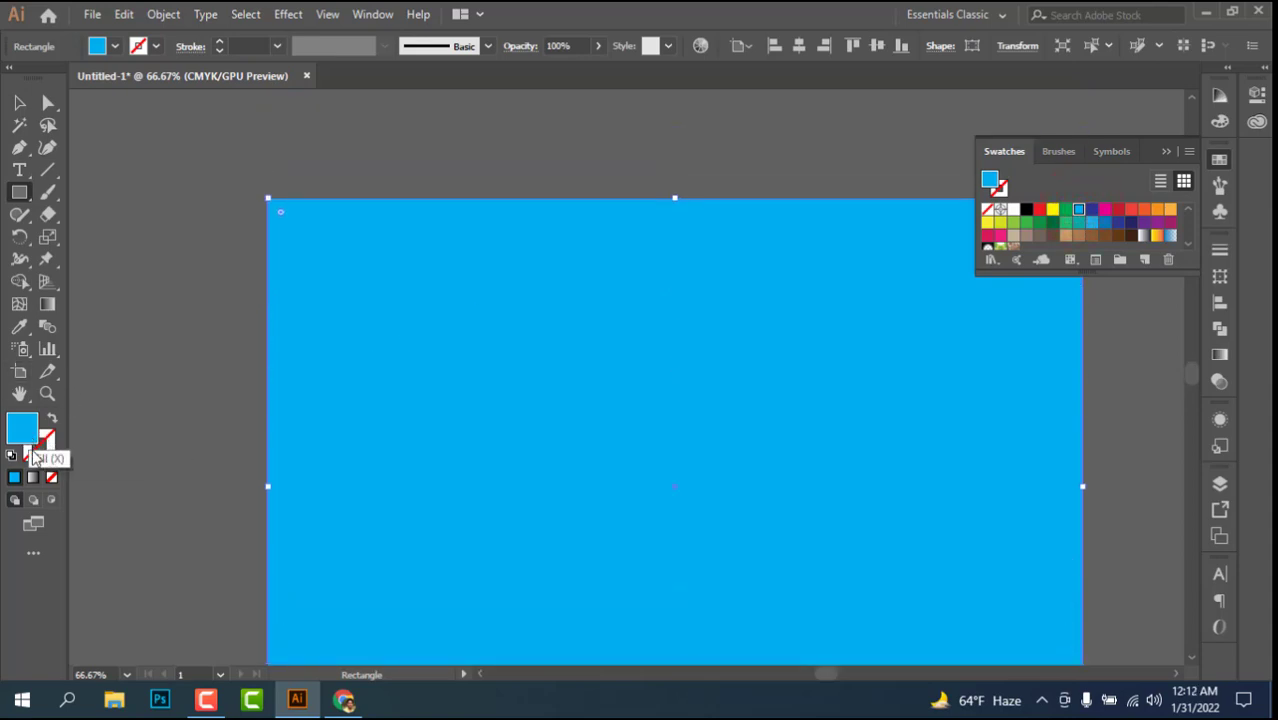
{"action": "left_click", "coordinate": [36, 455]}
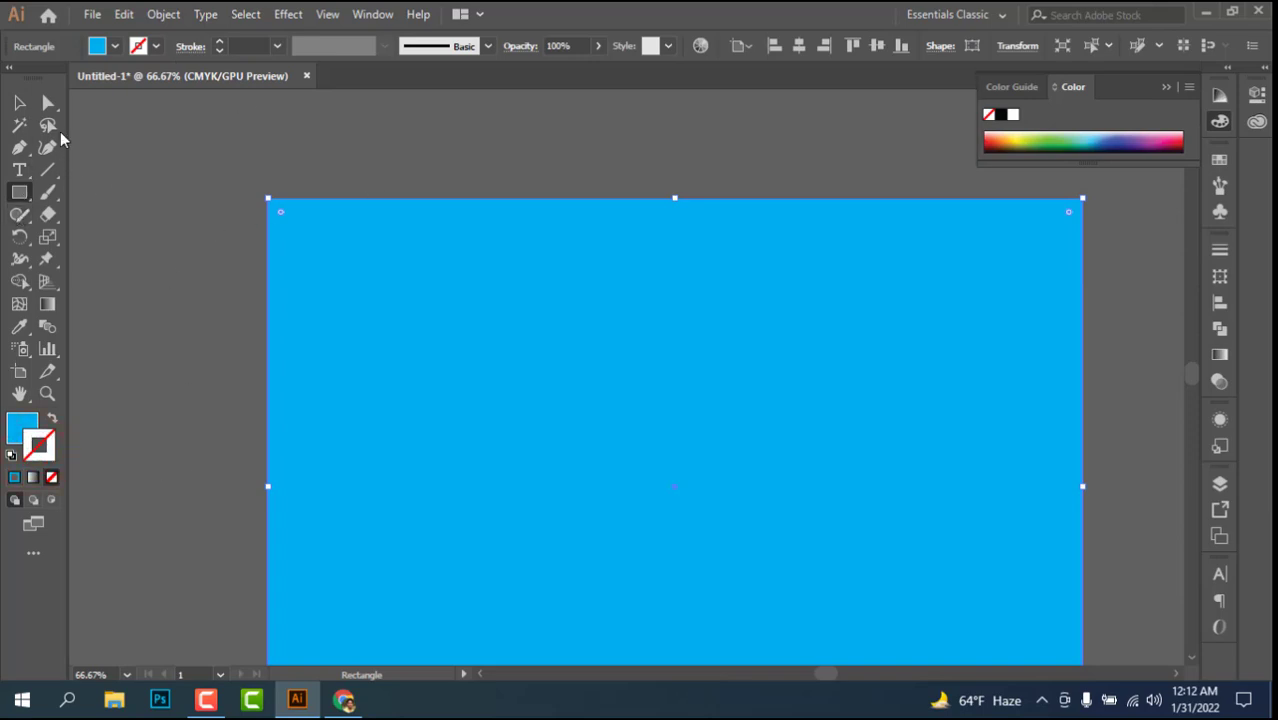
Step: Lock the selected background rectangle and test that it cannot be selected or moved
{"action": "left_click", "coordinate": [19, 102]}
{"action": "left_click", "coordinate": [163, 14]}
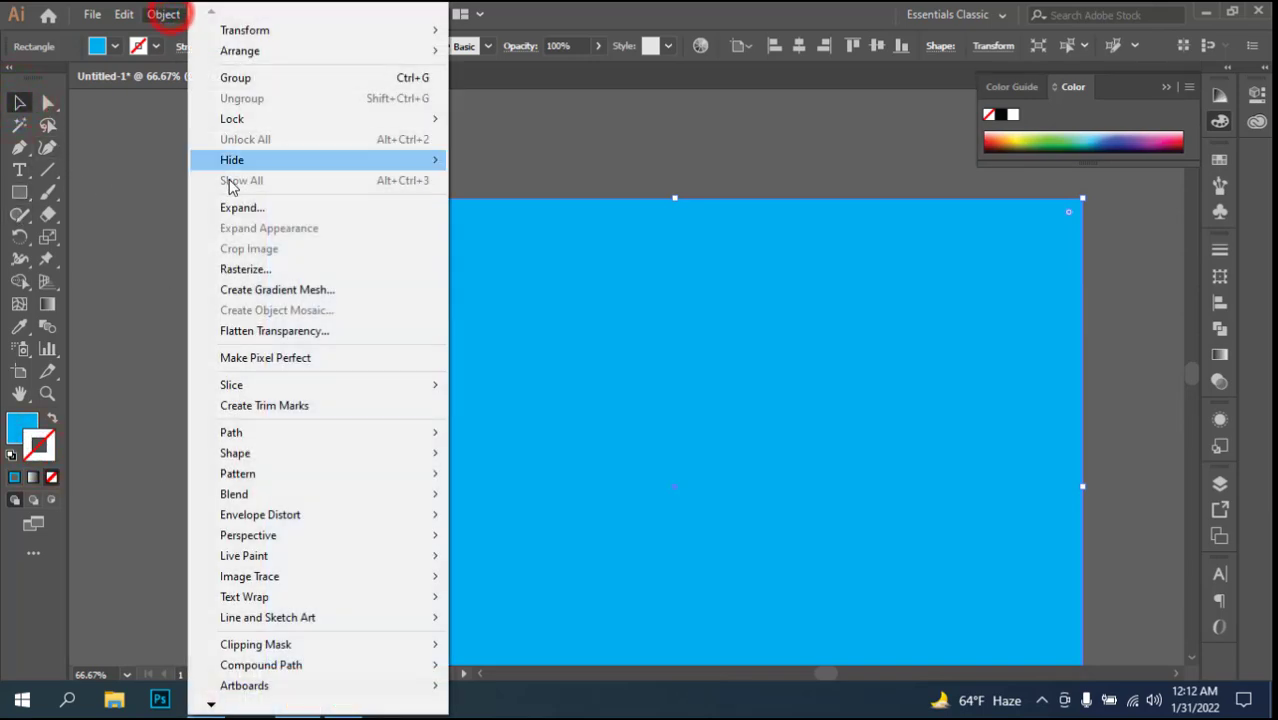
{"action": "left_click", "coordinate": [246, 118]}
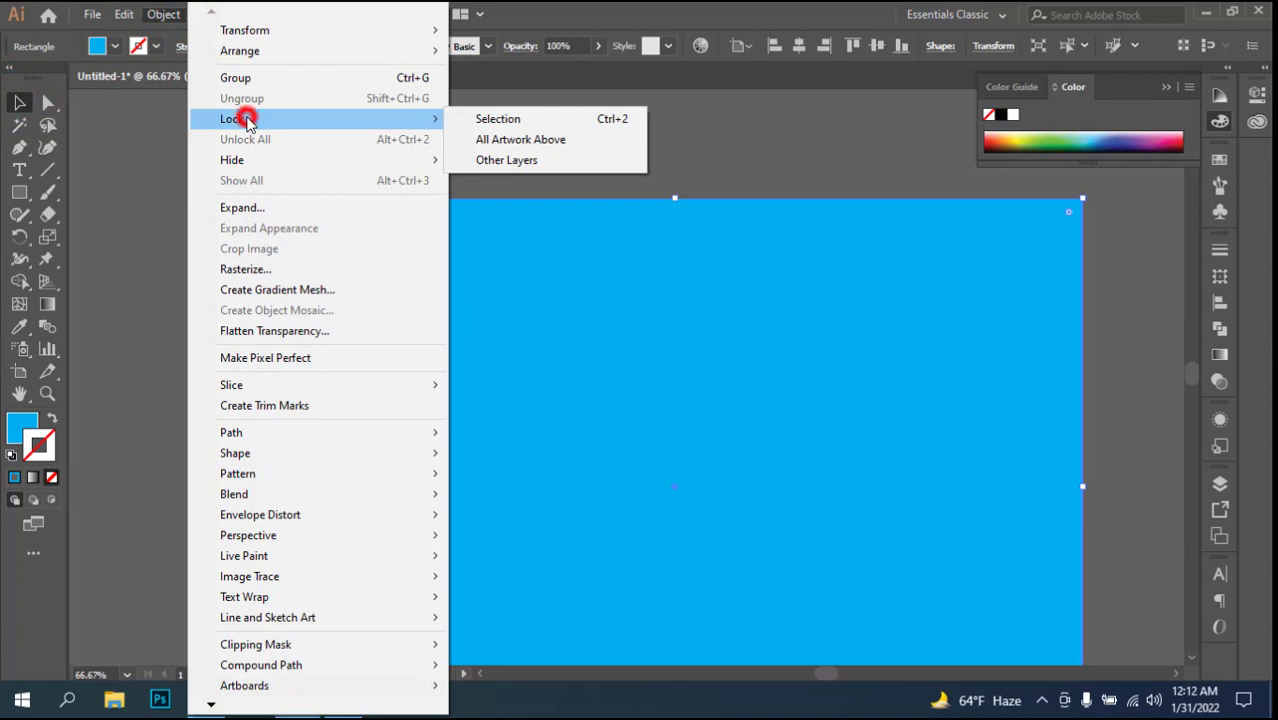
{"action": "left_click", "coordinate": [531, 118]}
{"action": "left_click", "coordinate": [200, 261]}
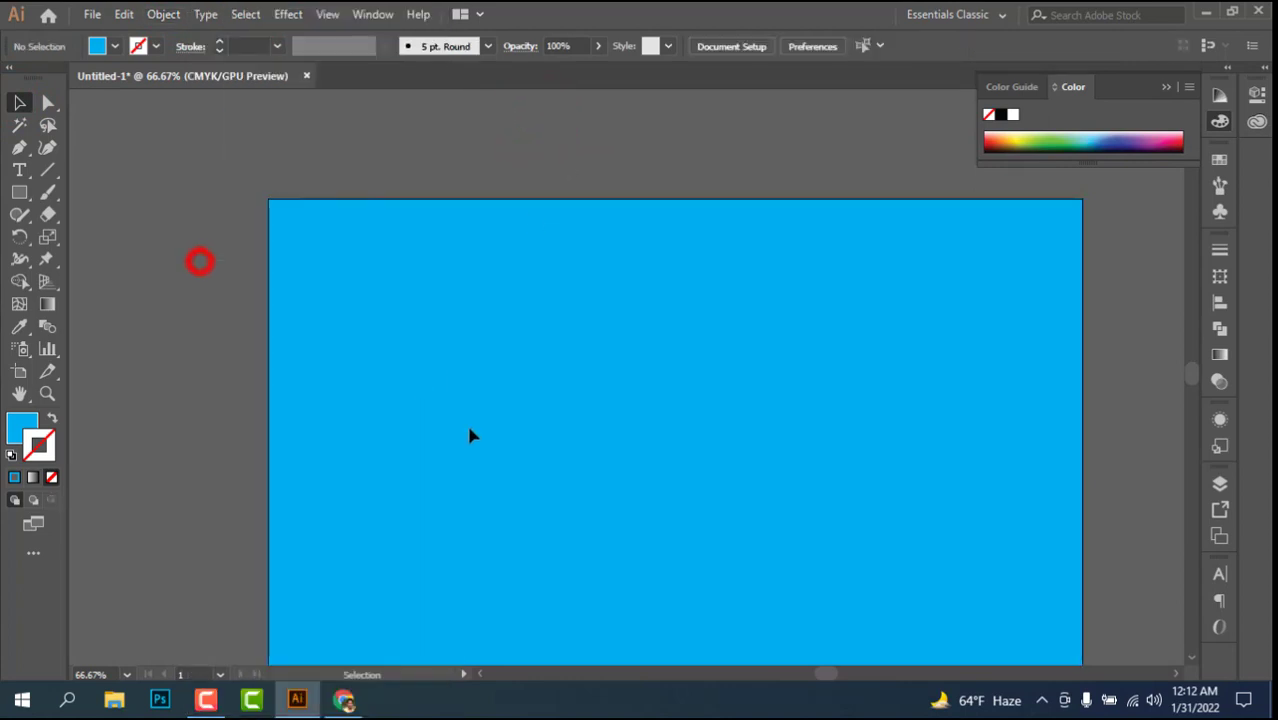
{"action": "left_click_drag", "start_coordinate": [297, 165], "coordinate": [613, 507]}
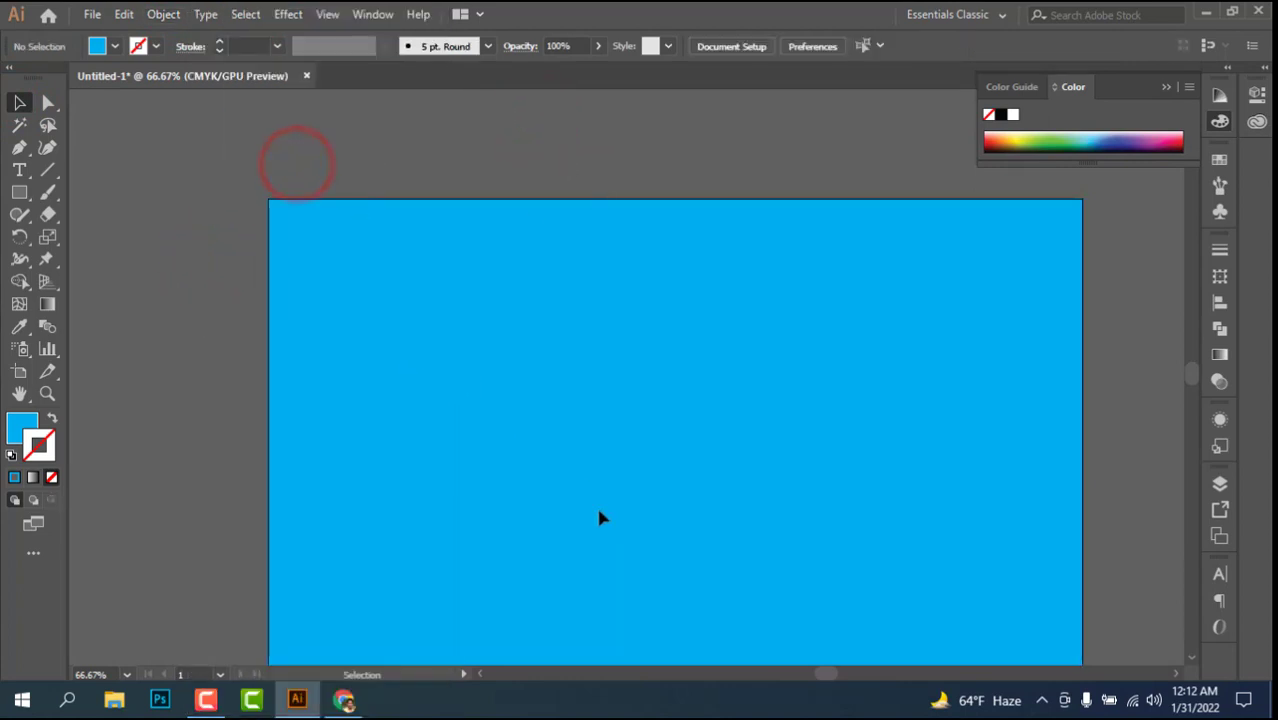
{"action": "scroll", "coordinate": [573, 485], "scroll_direction": "up", "scroll_amount": 1}
{"action": "scroll", "coordinate": [570, 485], "scroll_direction": "down", "scroll_amount": 6}
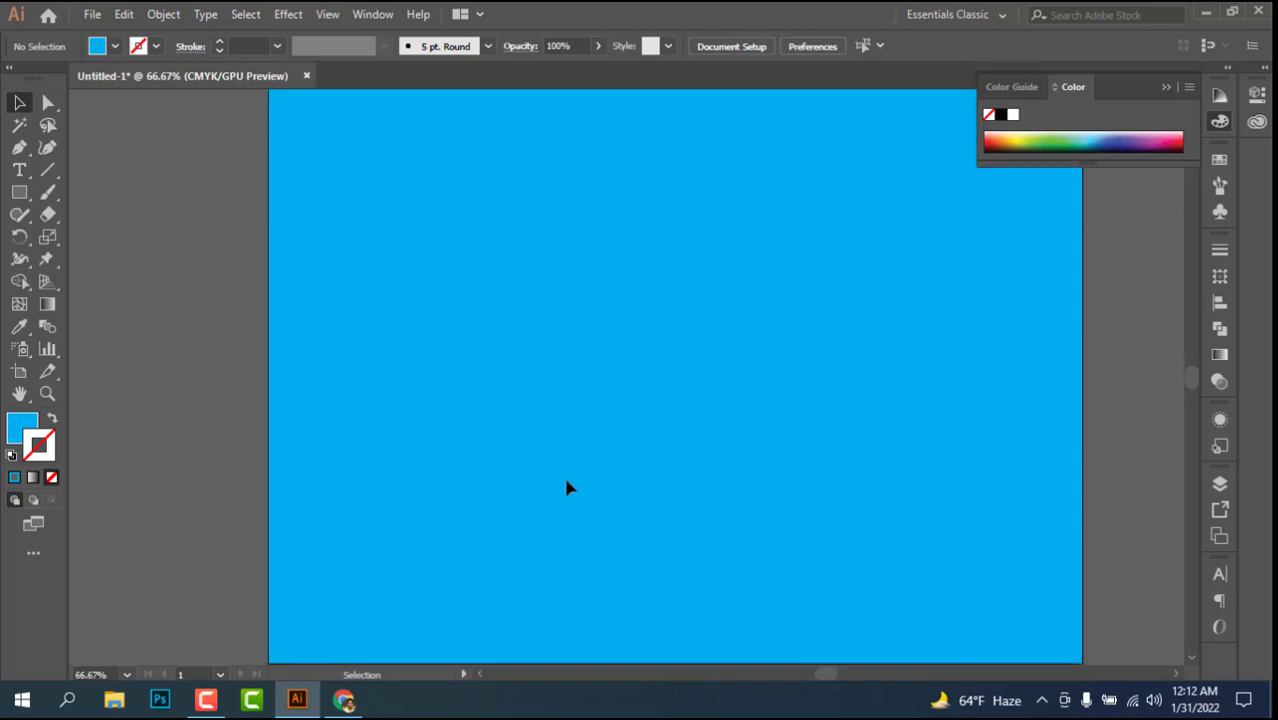
Step: Create a polygon with a 50 pt radius and 5 sides in the upper middle of the artboard
{"action": "left_click", "coordinate": [20, 195]}
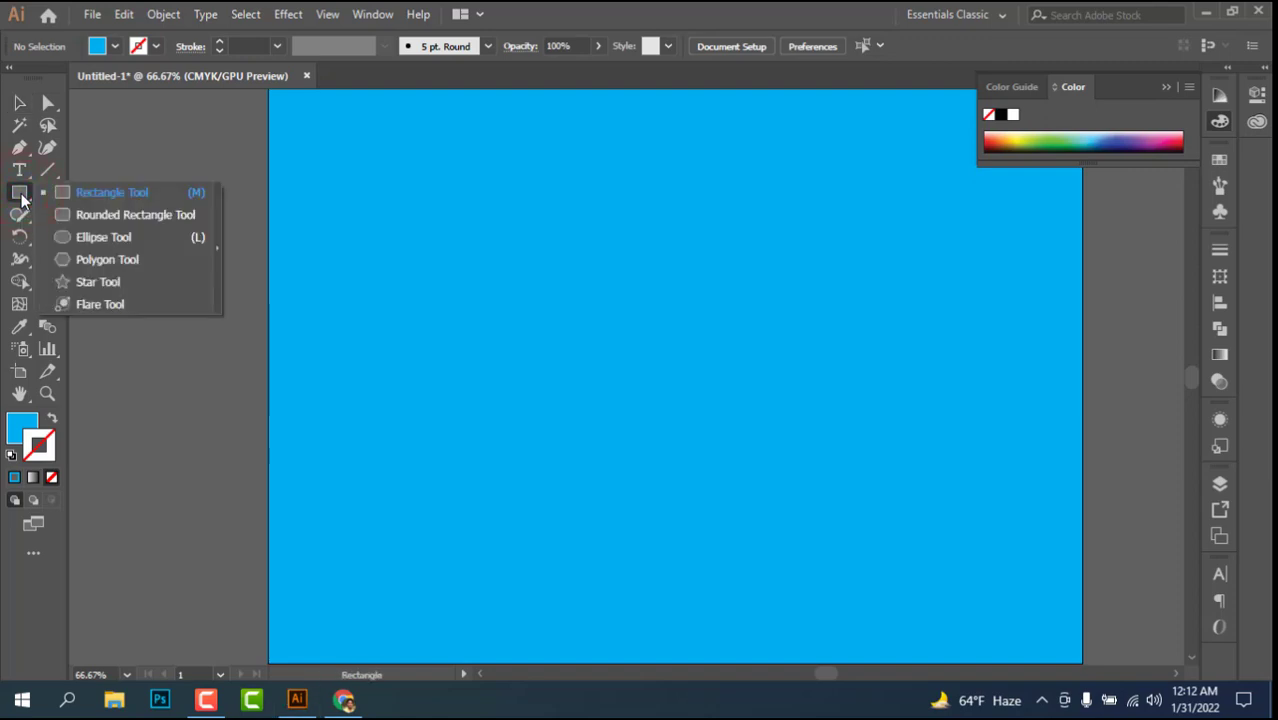
{"action": "left_click", "coordinate": [97, 262]}
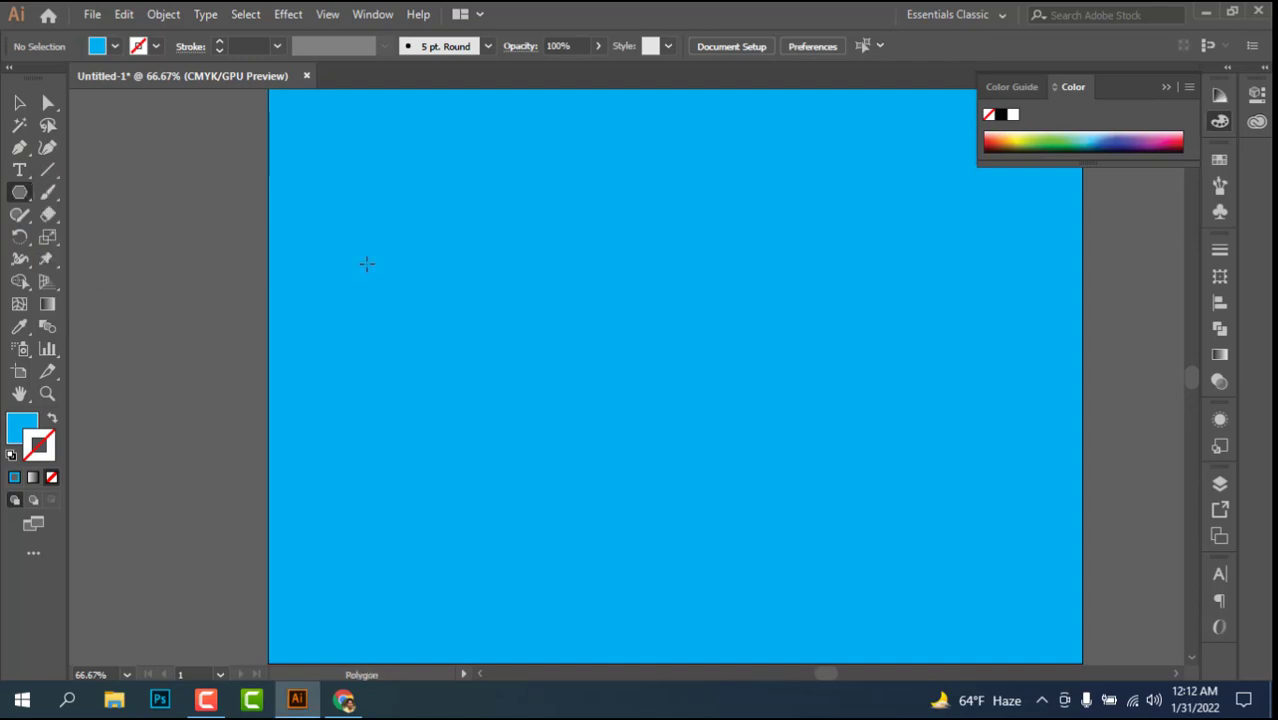
{"action": "left_click", "coordinate": [632, 310]}
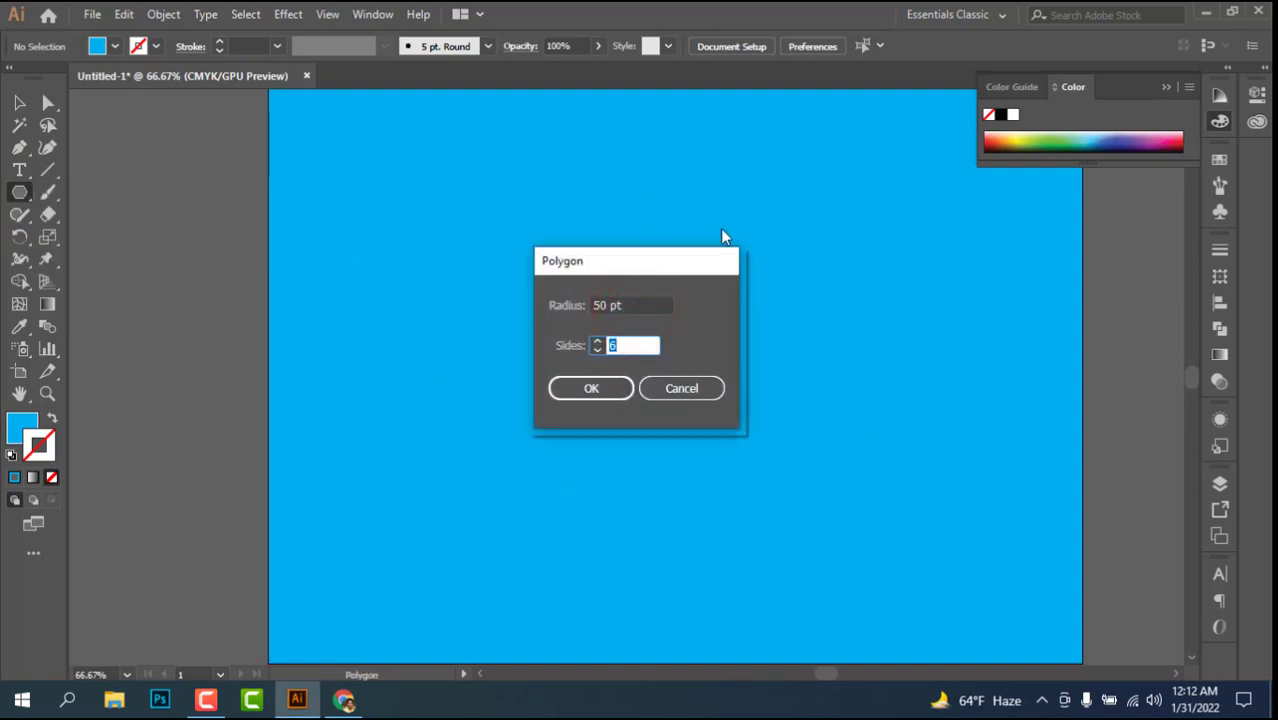
{"action": "left_click", "coordinate": [616, 306]}
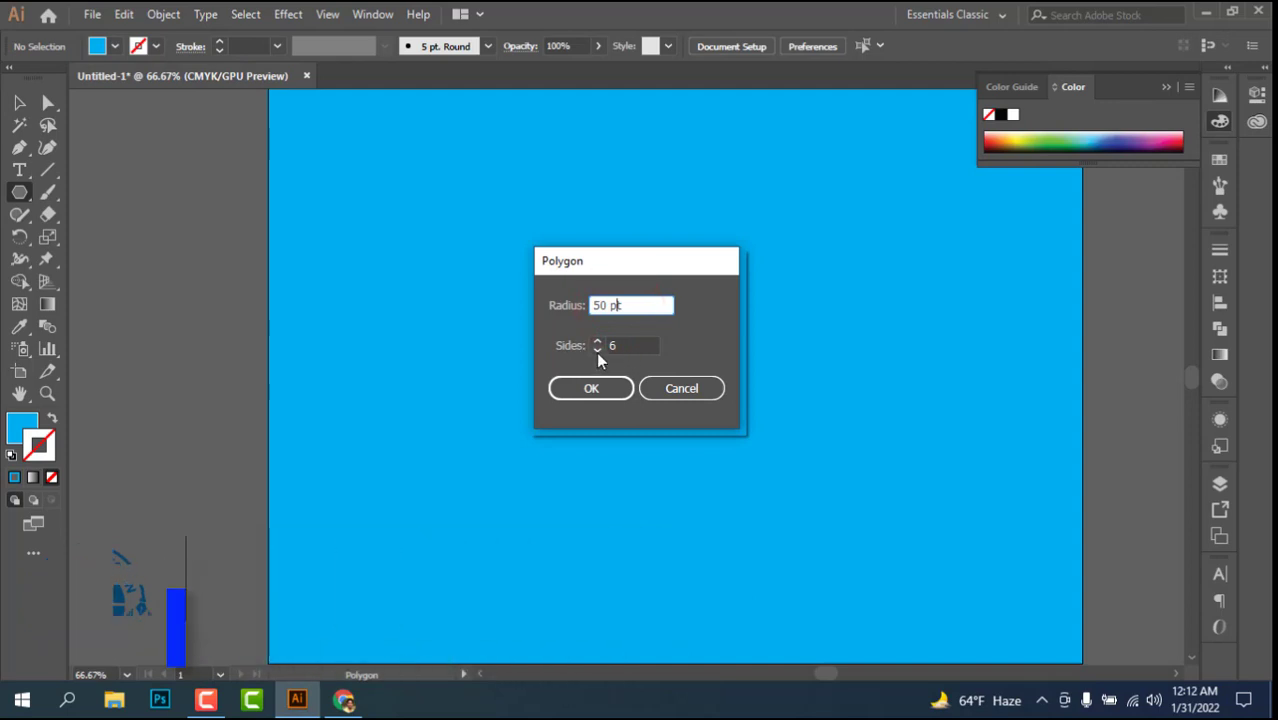
{"action": "left_click", "coordinate": [597, 350]}
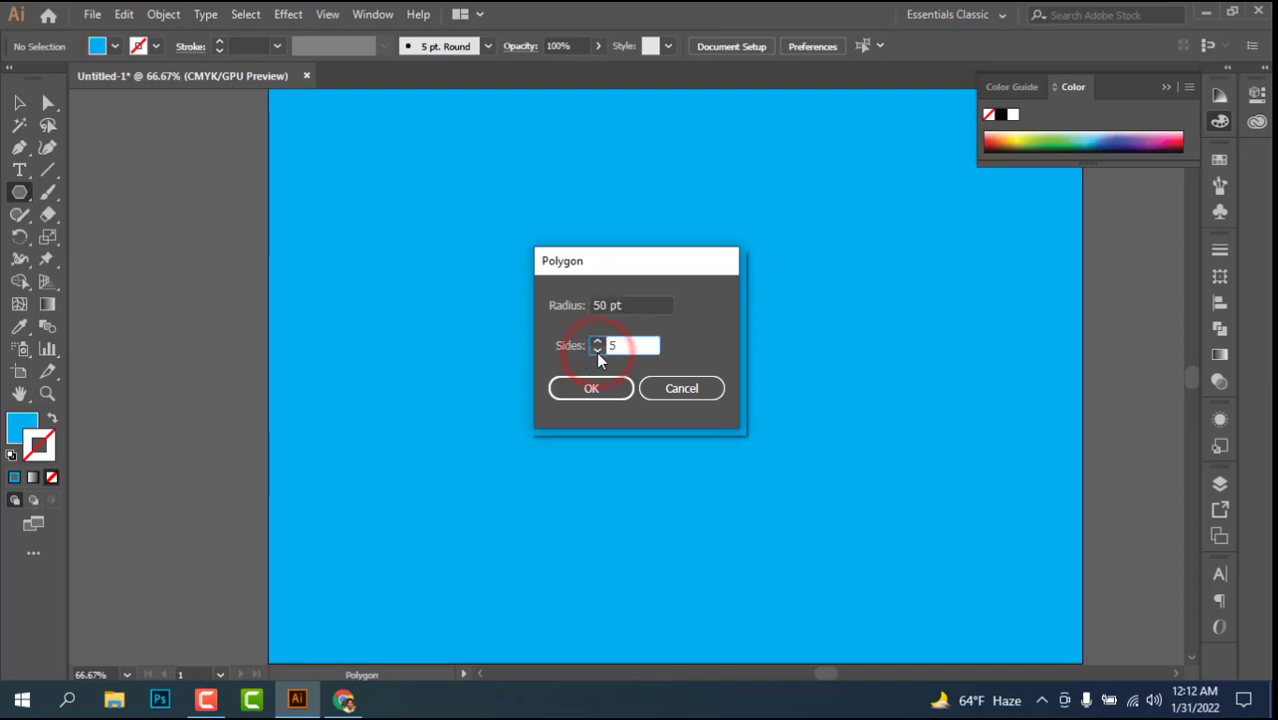
{"action": "left_click", "coordinate": [590, 387]}
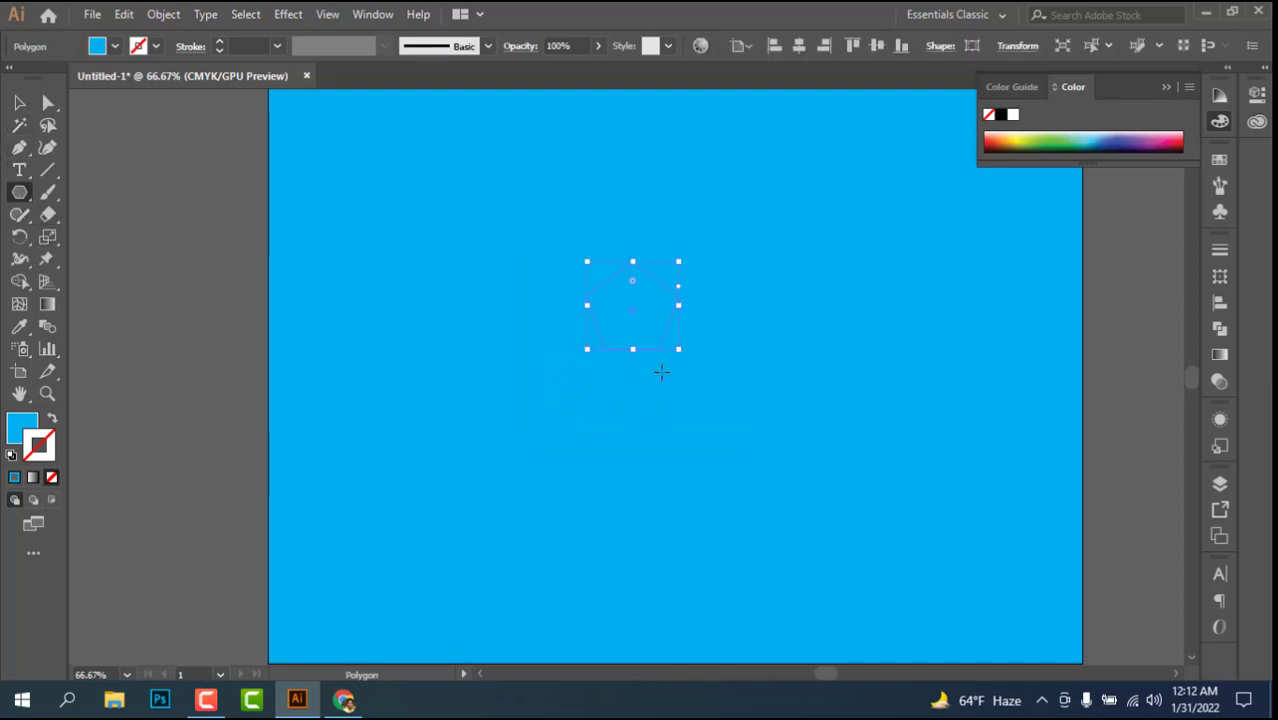
Step: Give the pentagon a white fill and no stroke
{"action": "left_click", "coordinate": [1004, 115]}
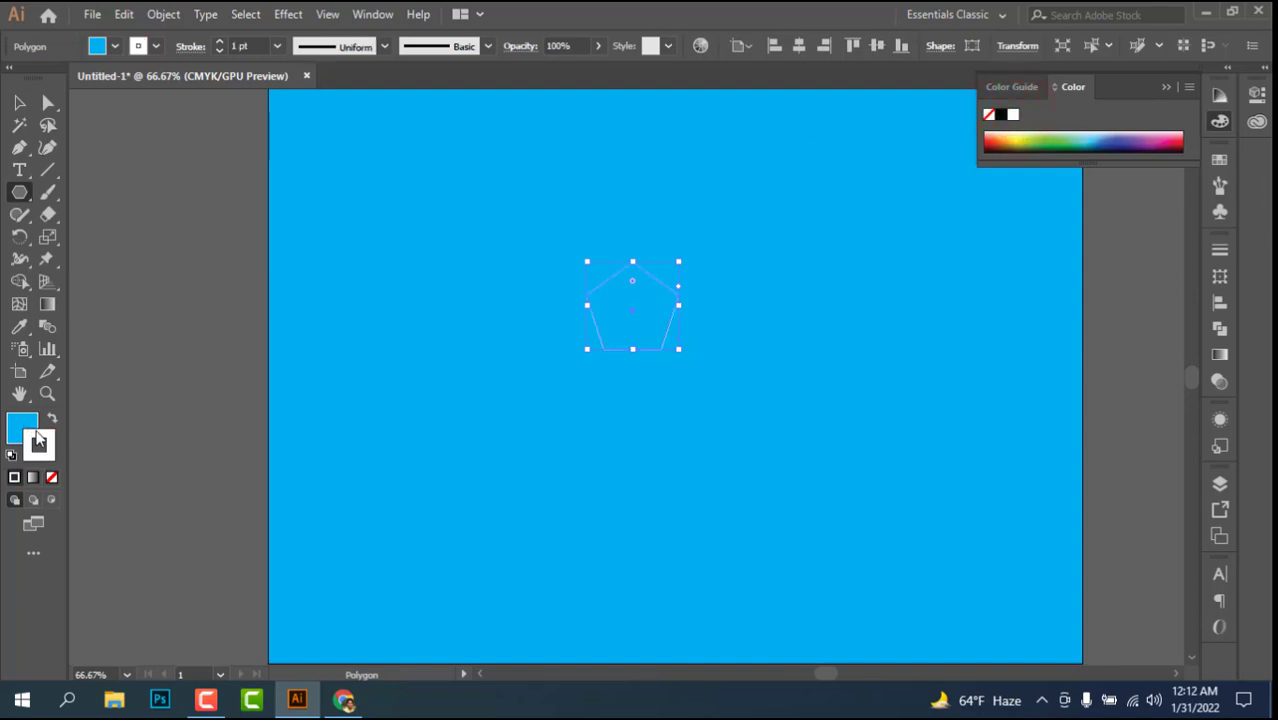
{"action": "left_click", "coordinate": [37, 432]}
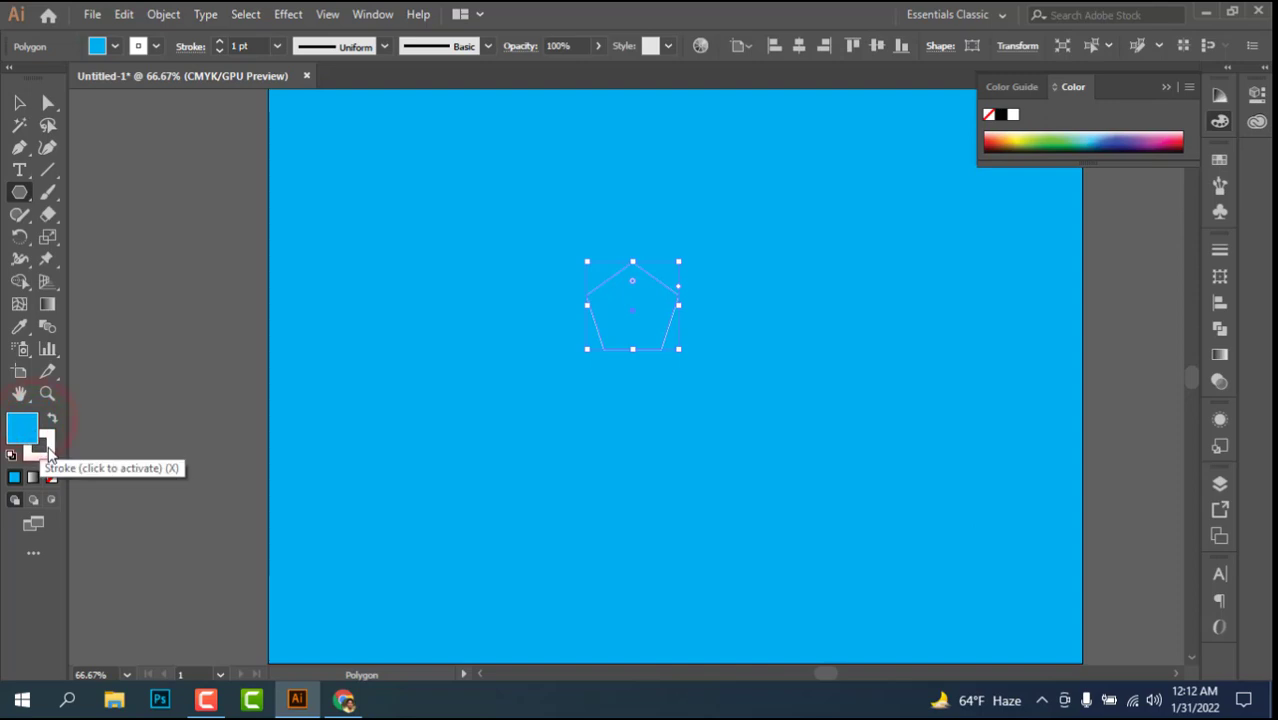
{"action": "left_click", "coordinate": [46, 450]}
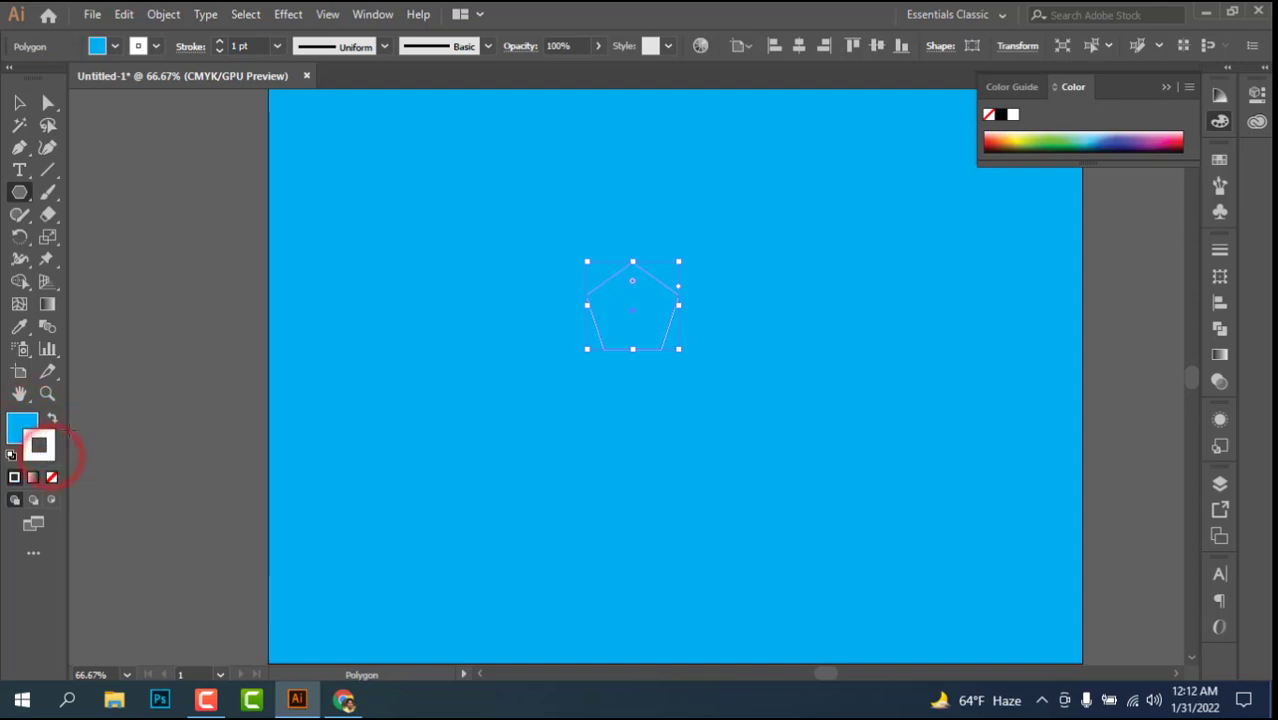
{"action": "left_click", "coordinate": [52, 418]}
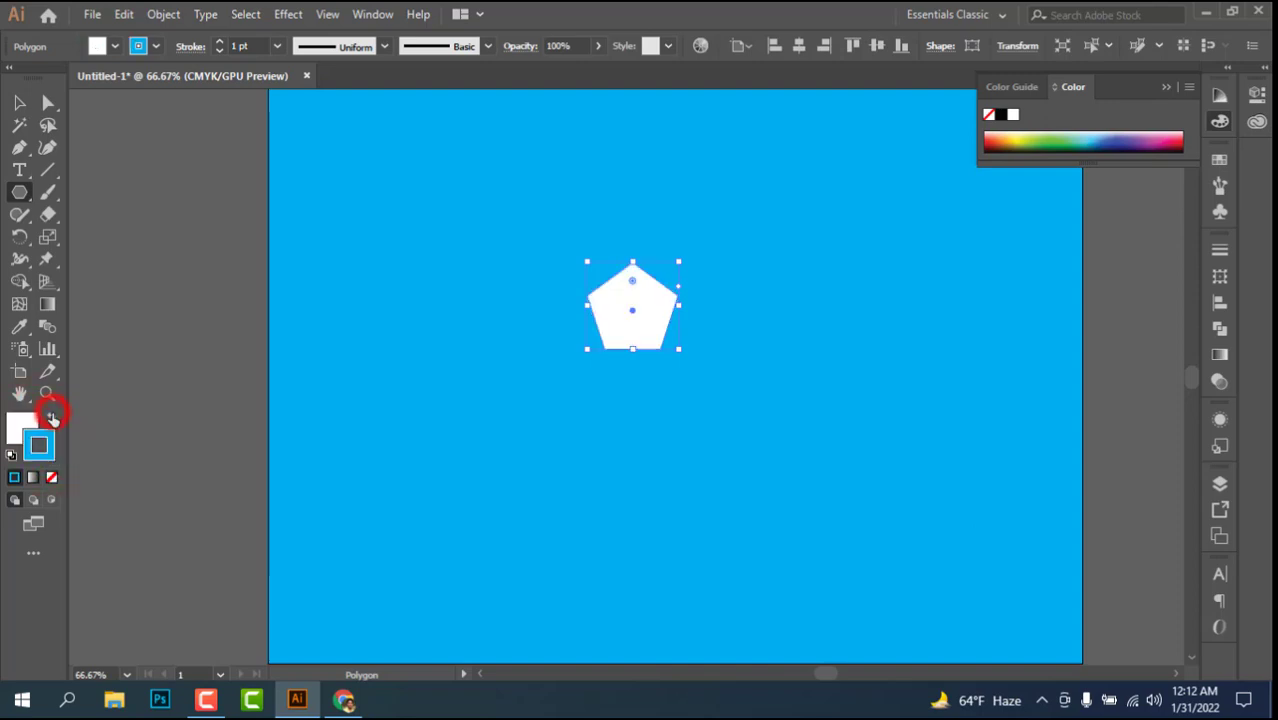
{"action": "left_click", "coordinate": [52, 477]}
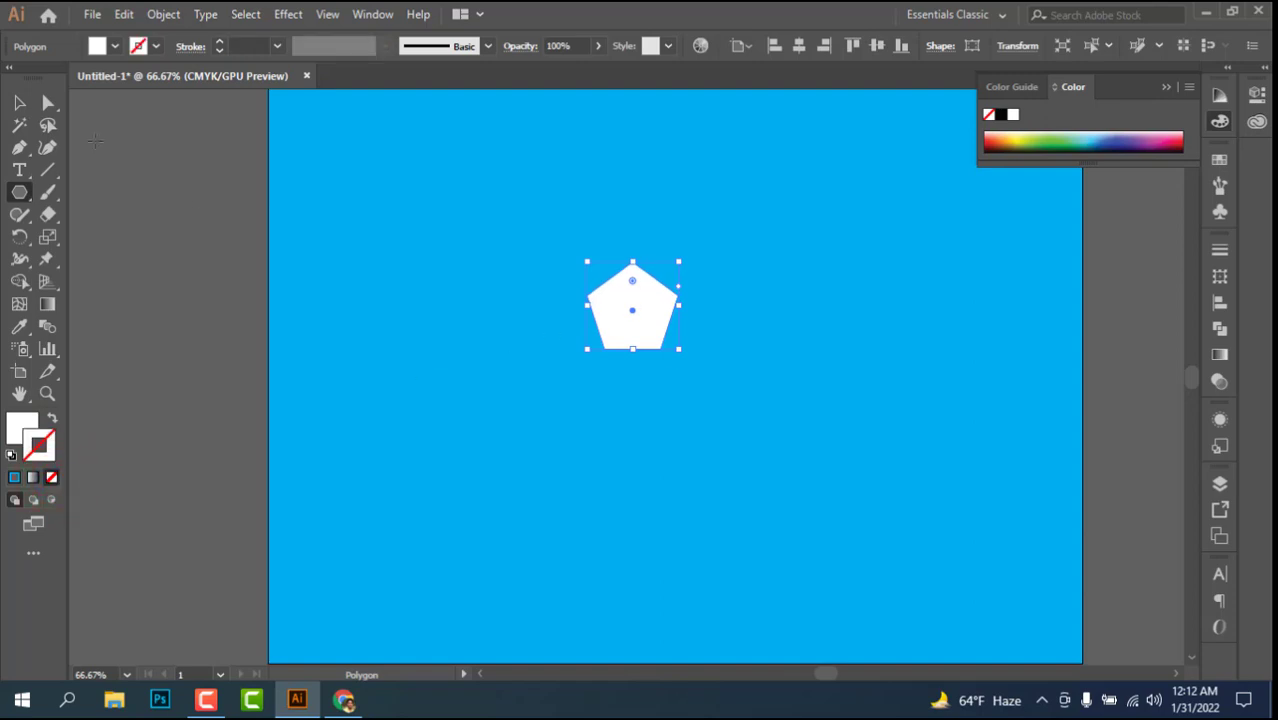
Step: Scale the pentagon up proportionally to about three times its size and move it near the artboard's centre
{"action": "left_click", "coordinate": [19, 102]}
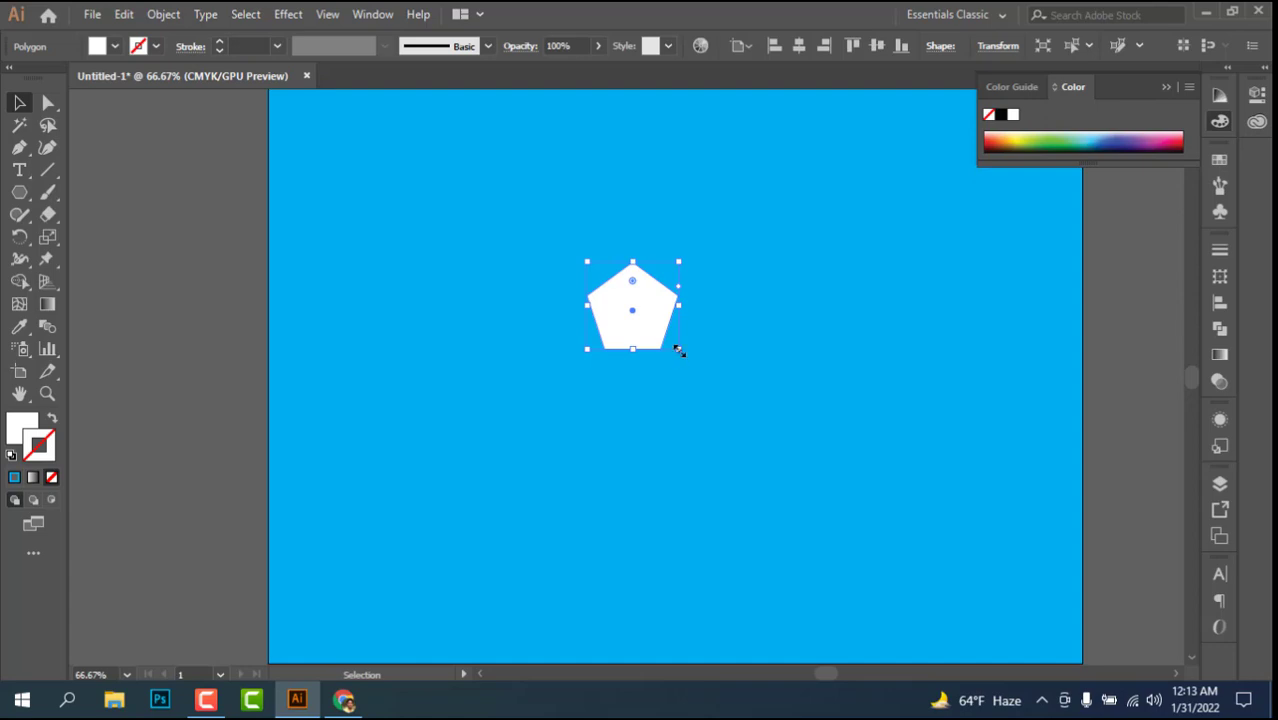
{"action": "left_click_drag", "start_coordinate": [679, 350], "coordinate": [779, 486]}
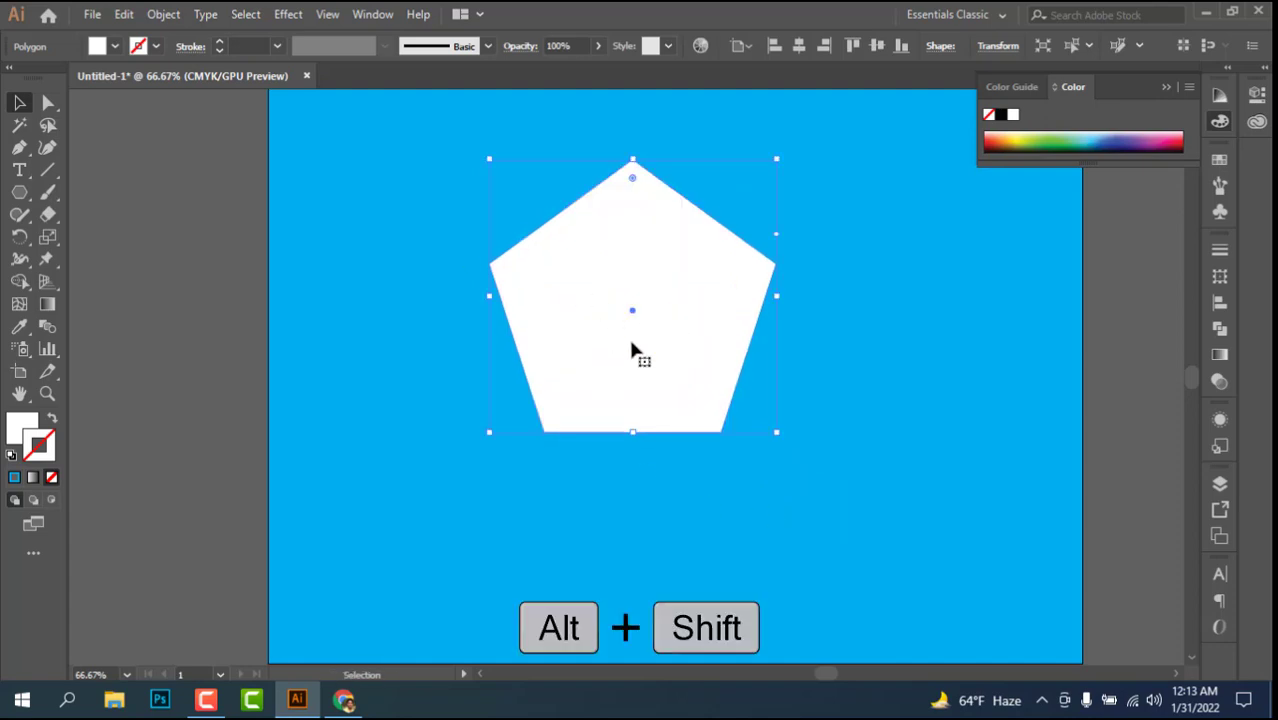
{"action": "left_click_drag", "start_coordinate": [615, 298], "coordinate": [650, 334]}
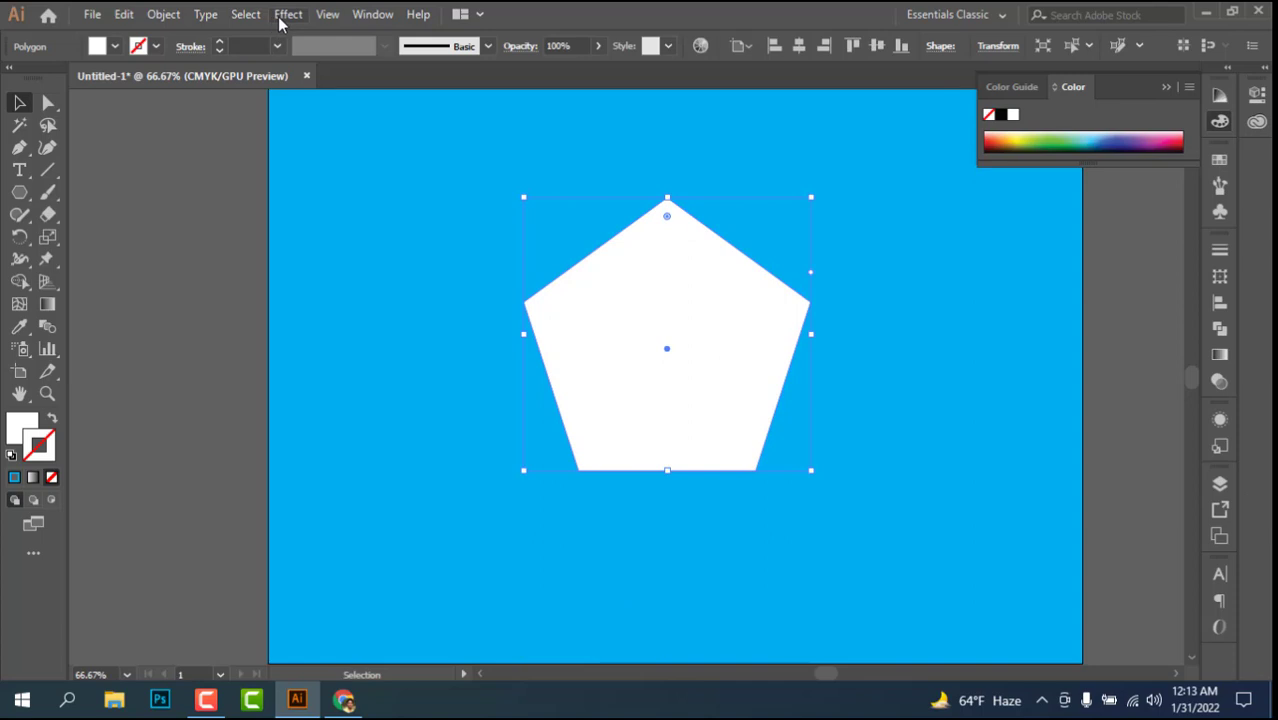
Step: Apply a Pucker & Bloat effect of 60% to the pentagon with preview on, forming a five-petal flower
{"action": "left_click", "coordinate": [285, 15]}
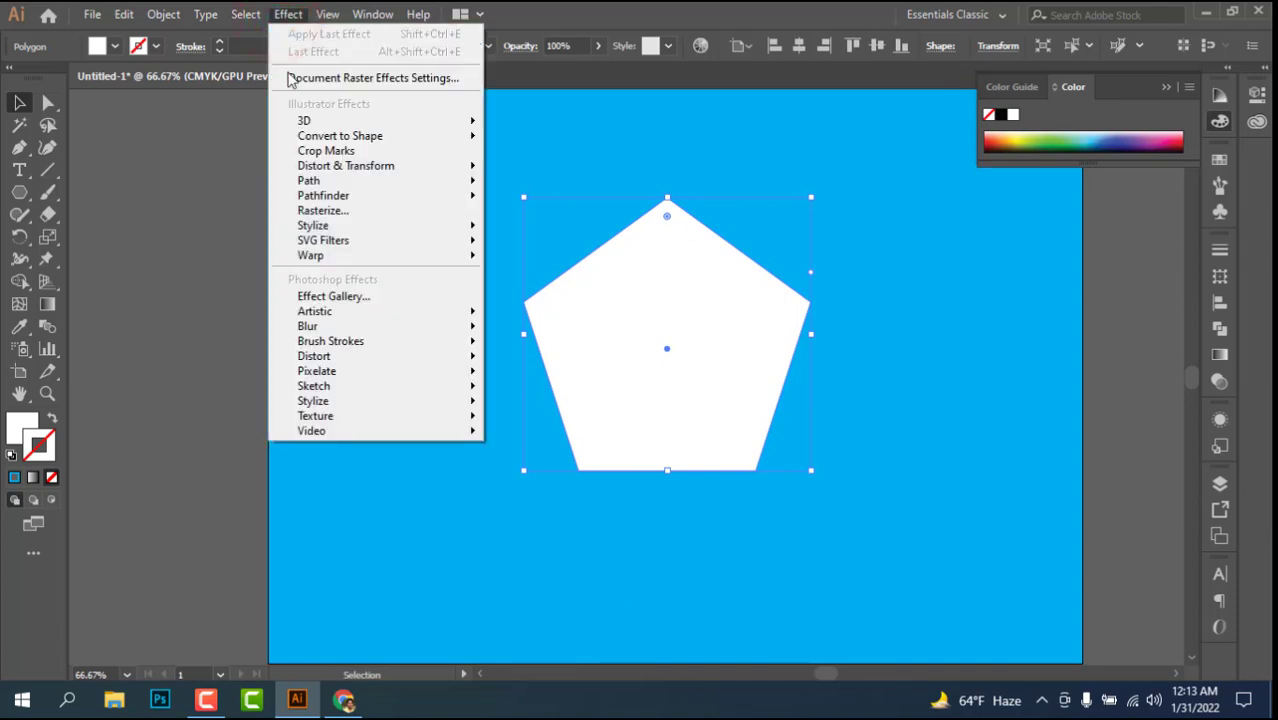
{"action": "mouse_move", "coordinate": [315, 170]}
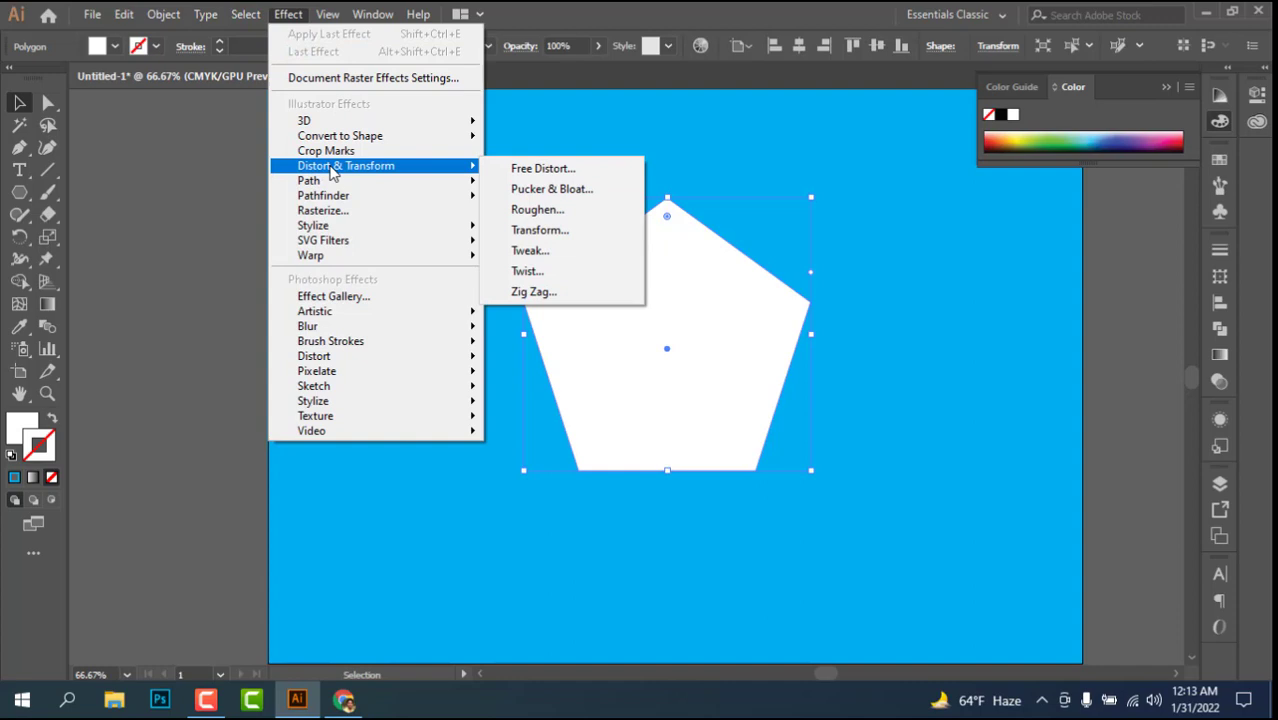
{"action": "left_click", "coordinate": [531, 199]}
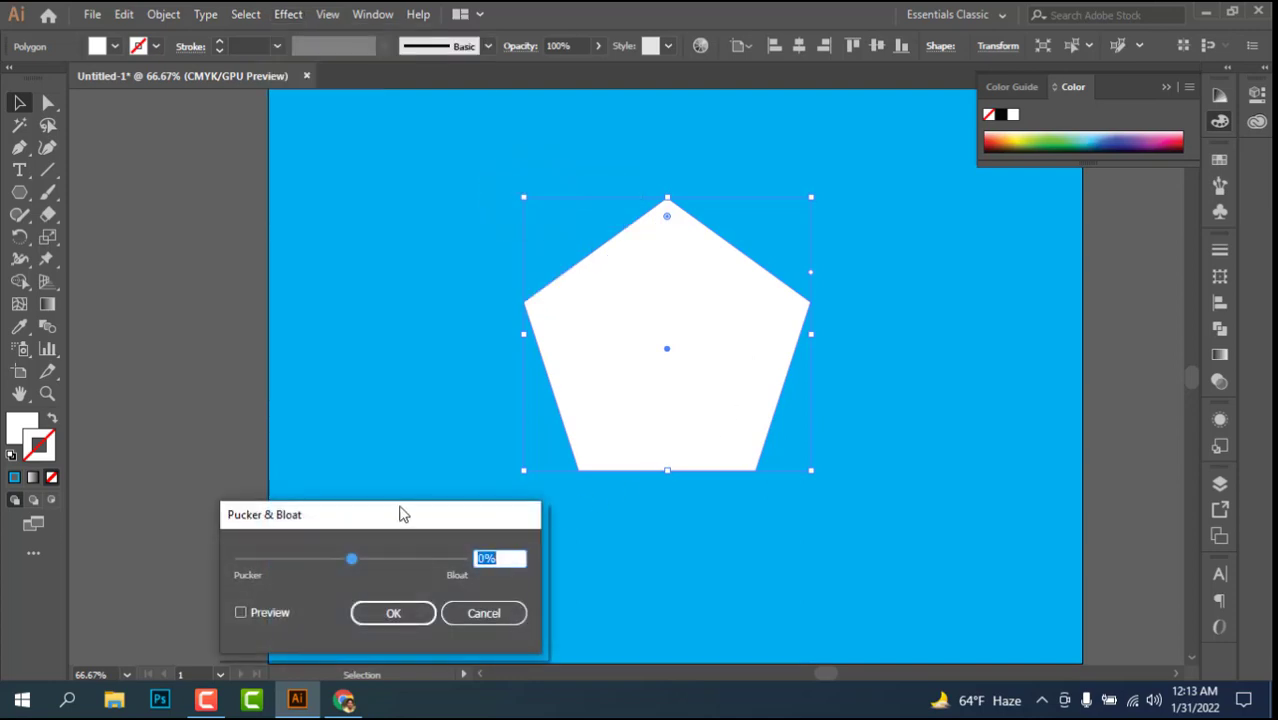
{"action": "left_click_drag", "start_coordinate": [402, 514], "coordinate": [367, 231]}
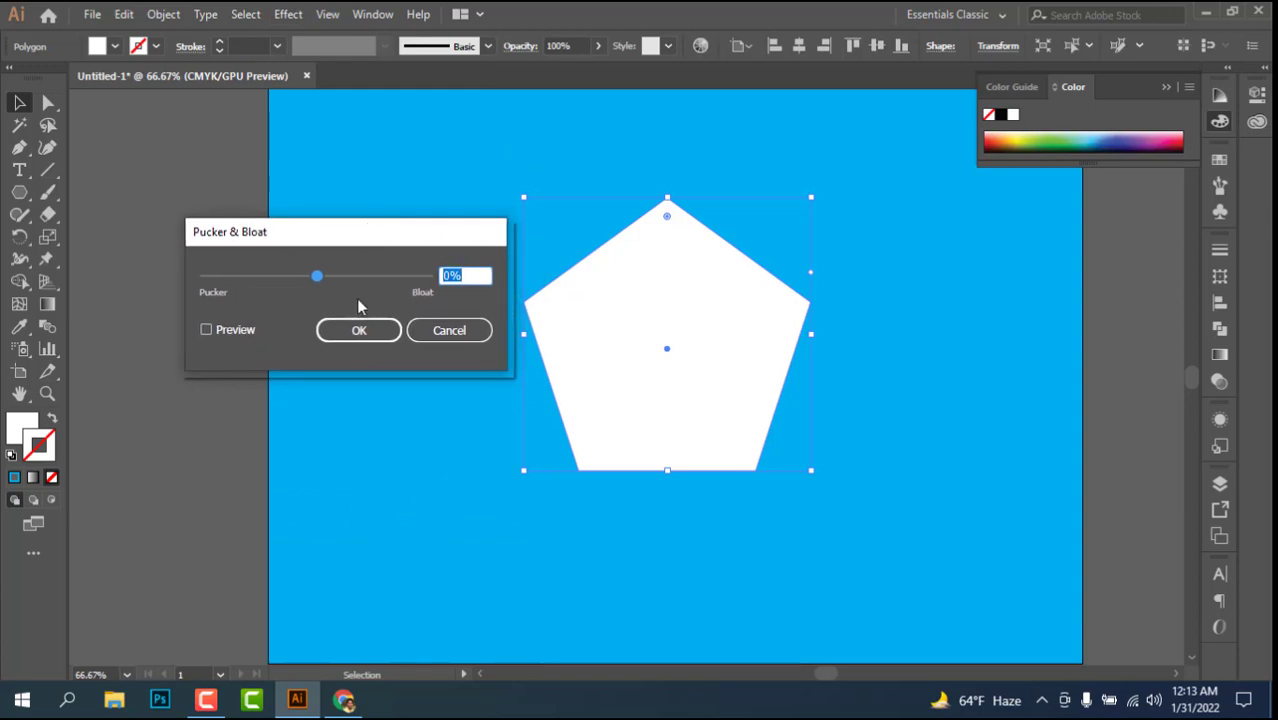
{"action": "left_click", "coordinate": [218, 333]}
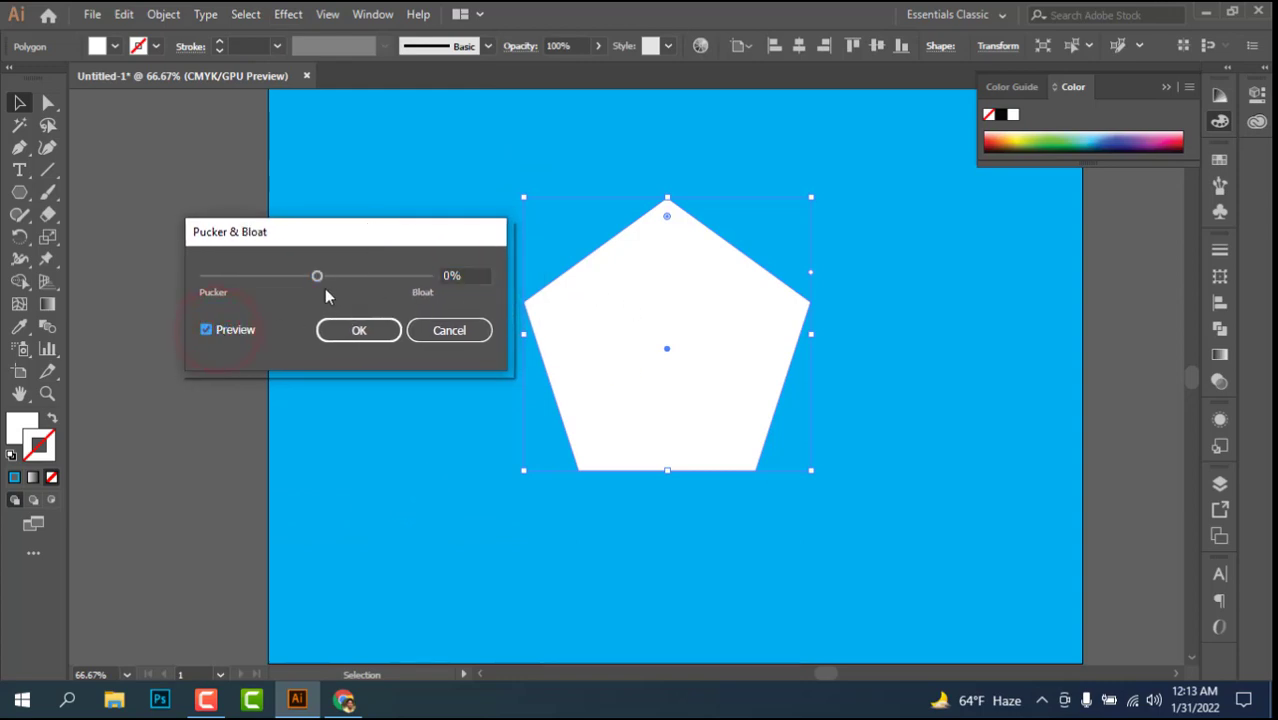
{"action": "left_click_drag", "start_coordinate": [318, 278], "coordinate": [348, 280]}
{"action": "left_click", "coordinate": [348, 281]}
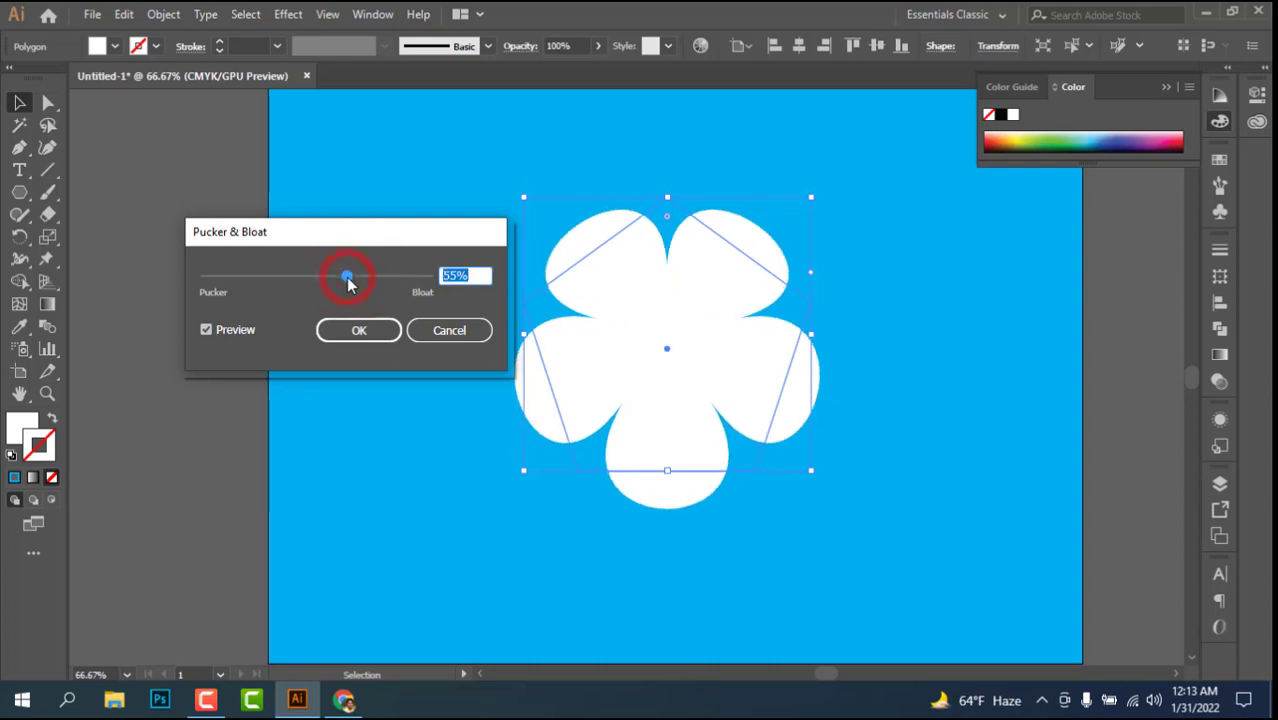
{"action": "left_click", "coordinate": [346, 277]}
{"action": "left_click", "coordinate": [348, 278]}
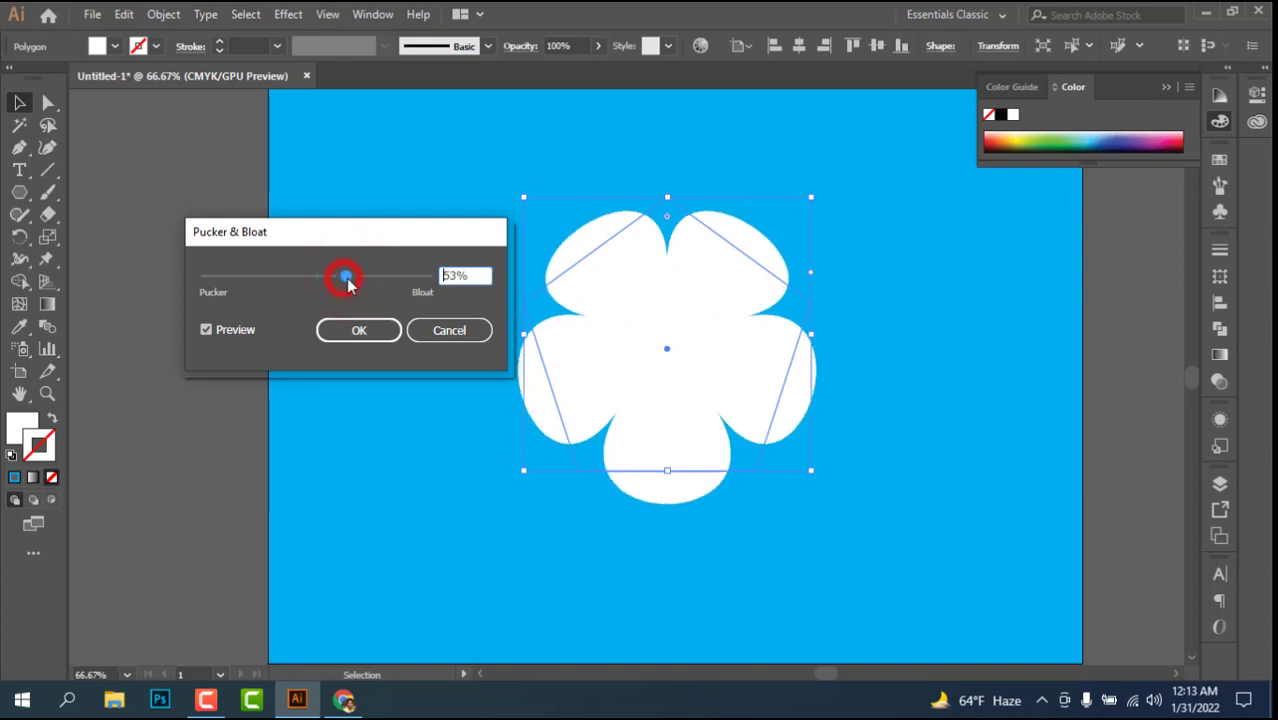
{"action": "left_click_drag", "start_coordinate": [347, 281], "coordinate": [354, 286]}
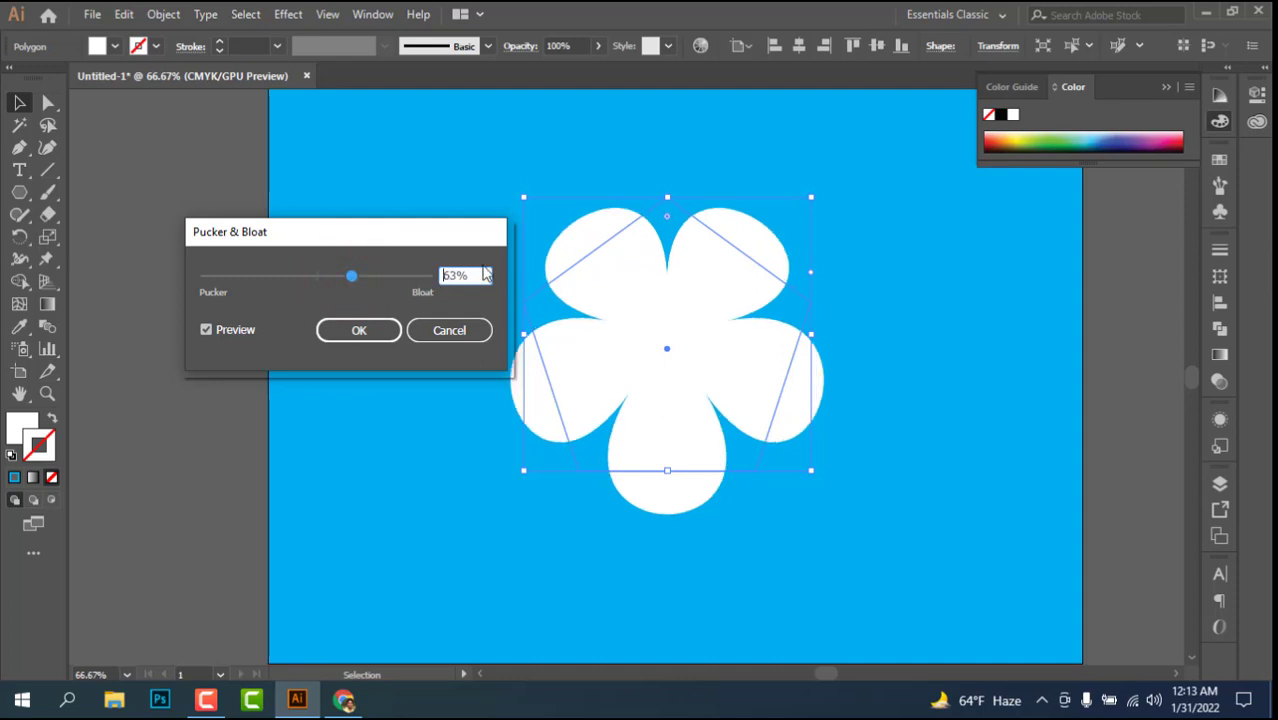
{"action": "scroll", "coordinate": [473, 271], "scroll_direction": "down", "scroll_amount": 3}
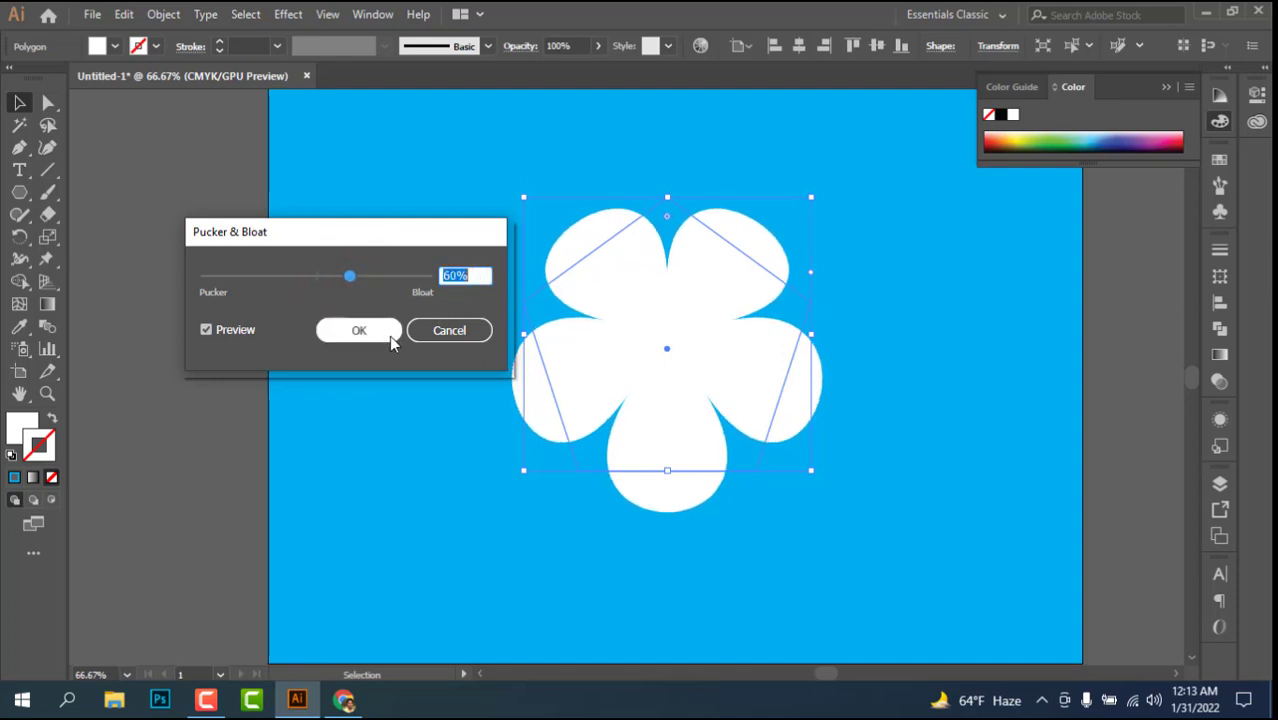
{"action": "left_click", "coordinate": [359, 329]}
Step: Move the white flower slightly left and down, and paste a copy of it directly in front
{"action": "mouse_move", "coordinate": [606, 323]}
{"action": "left_mouse_down"}
{"action": "mouse_move", "coordinate": [590, 327]}
{"action": "mouse_move", "coordinate": [599, 337]}
{"action": "left_mouse_up"}
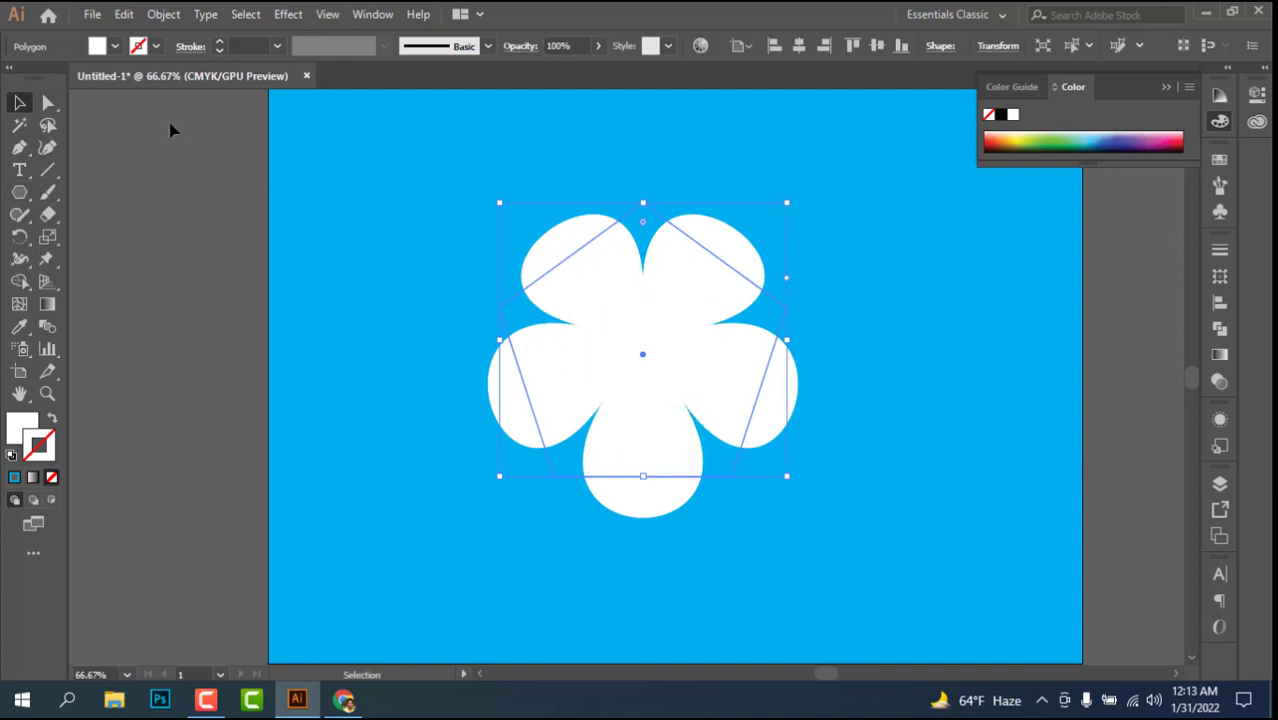
{"action": "left_click", "coordinate": [163, 14]}
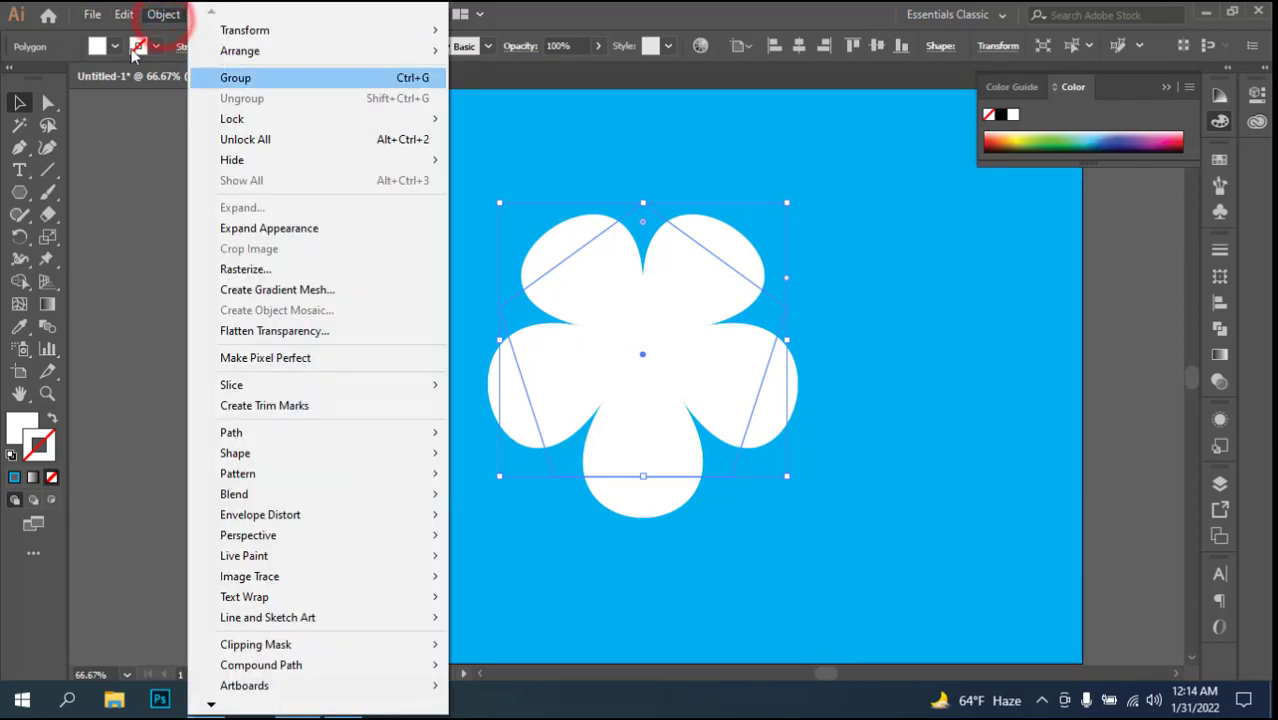
{"action": "mouse_move", "coordinate": [122, 22]}
{"action": "left_click", "coordinate": [158, 104]}
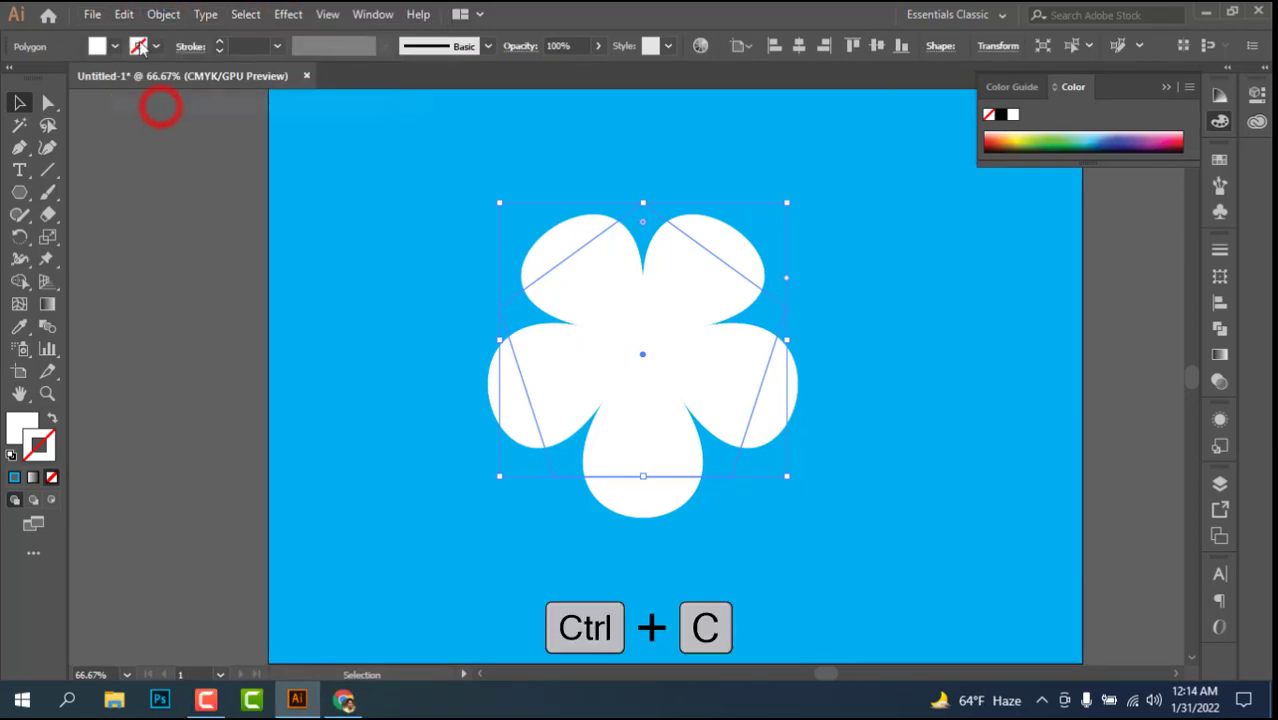
{"action": "left_click", "coordinate": [124, 14]}
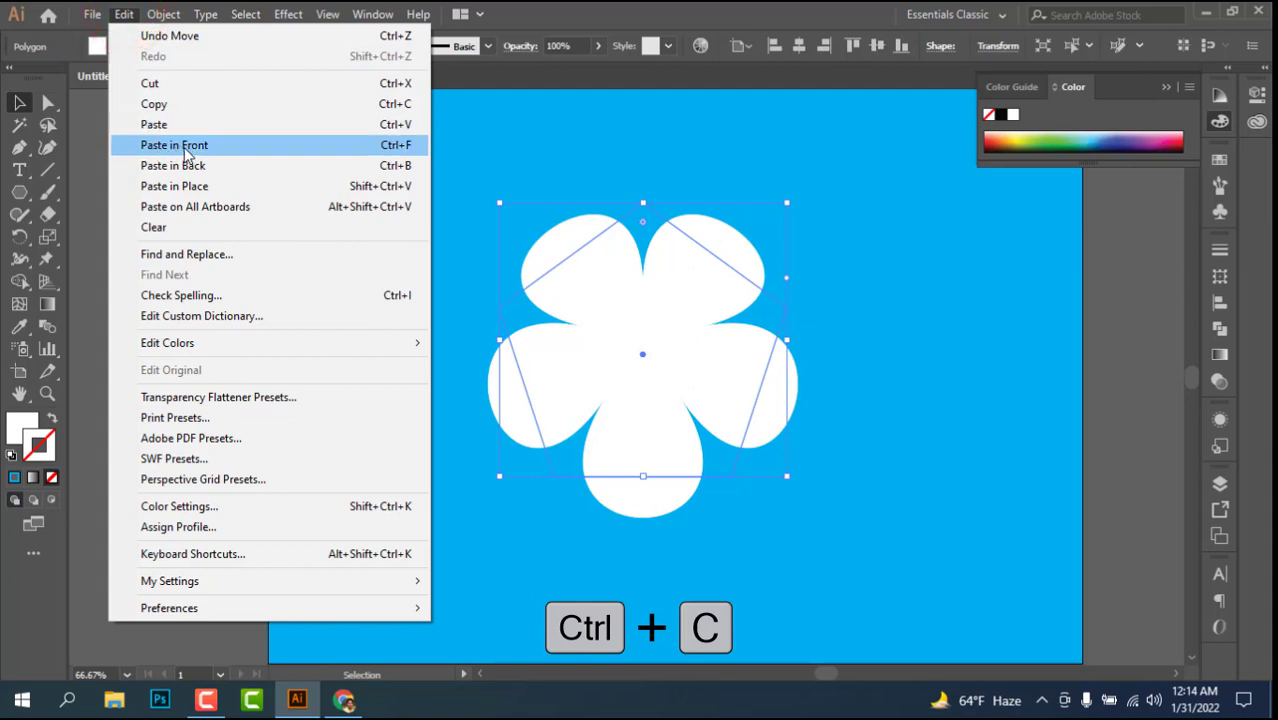
{"action": "left_click", "coordinate": [187, 155]}
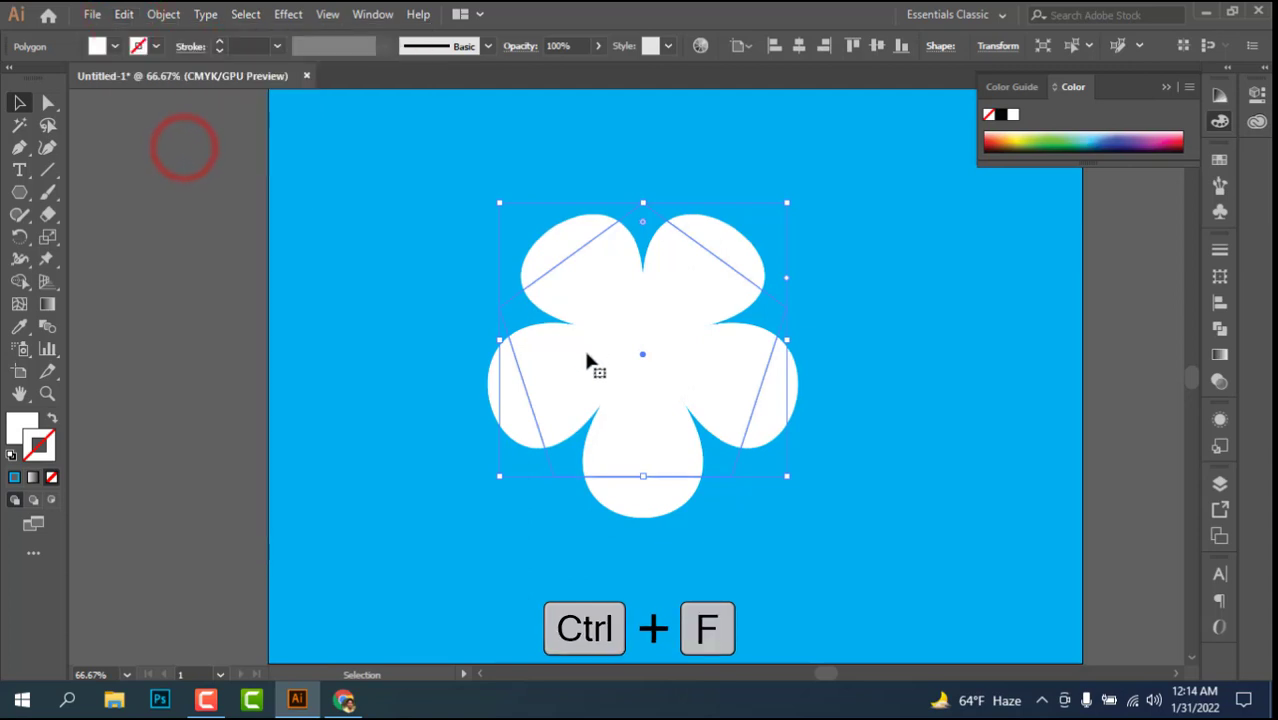
Step: Give the front flower copy a yellow stroke and reduce its polygon radius to 70 pt
{"action": "left_click", "coordinate": [1219, 159]}
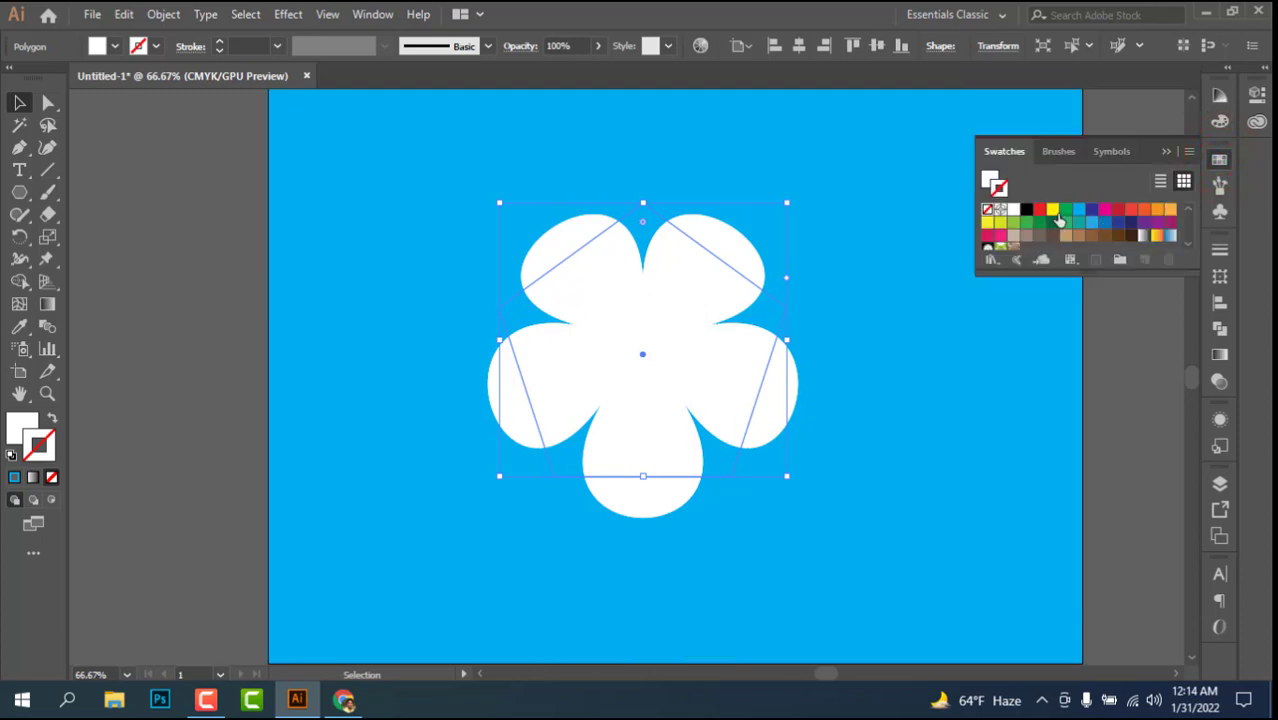
{"action": "left_click", "coordinate": [1052, 210]}
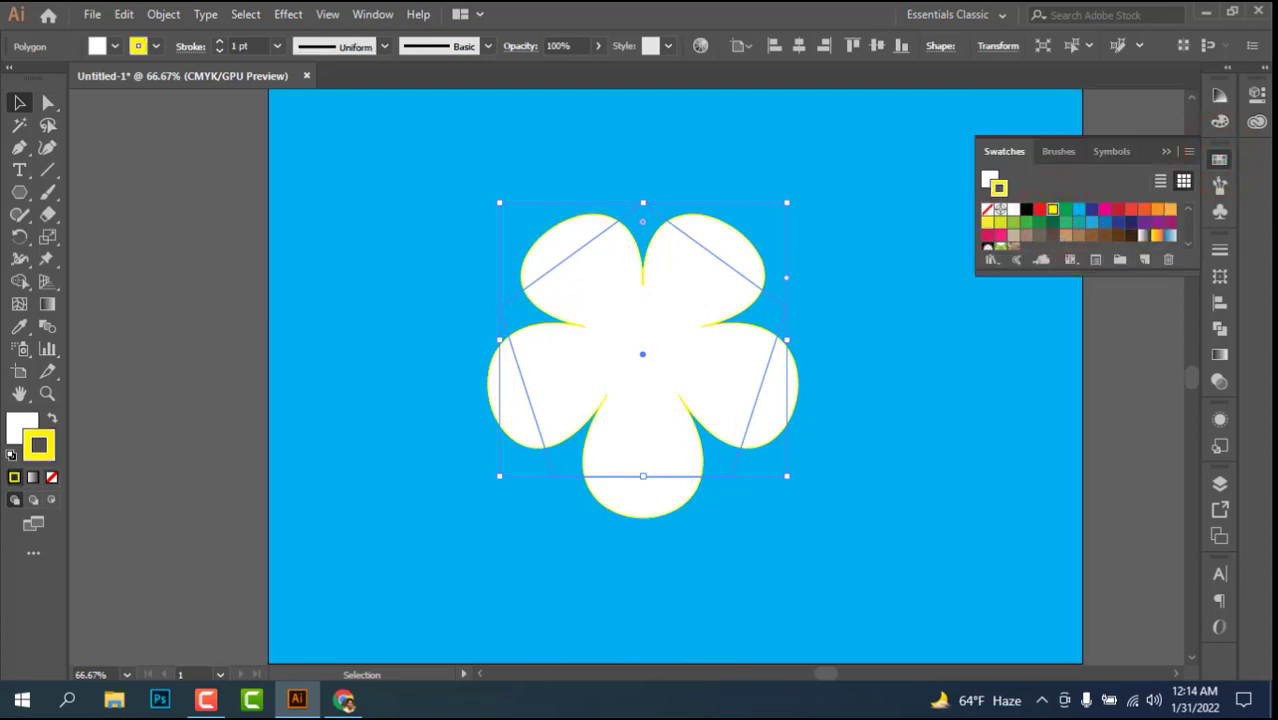
{"action": "left_click", "coordinate": [380, 16]}
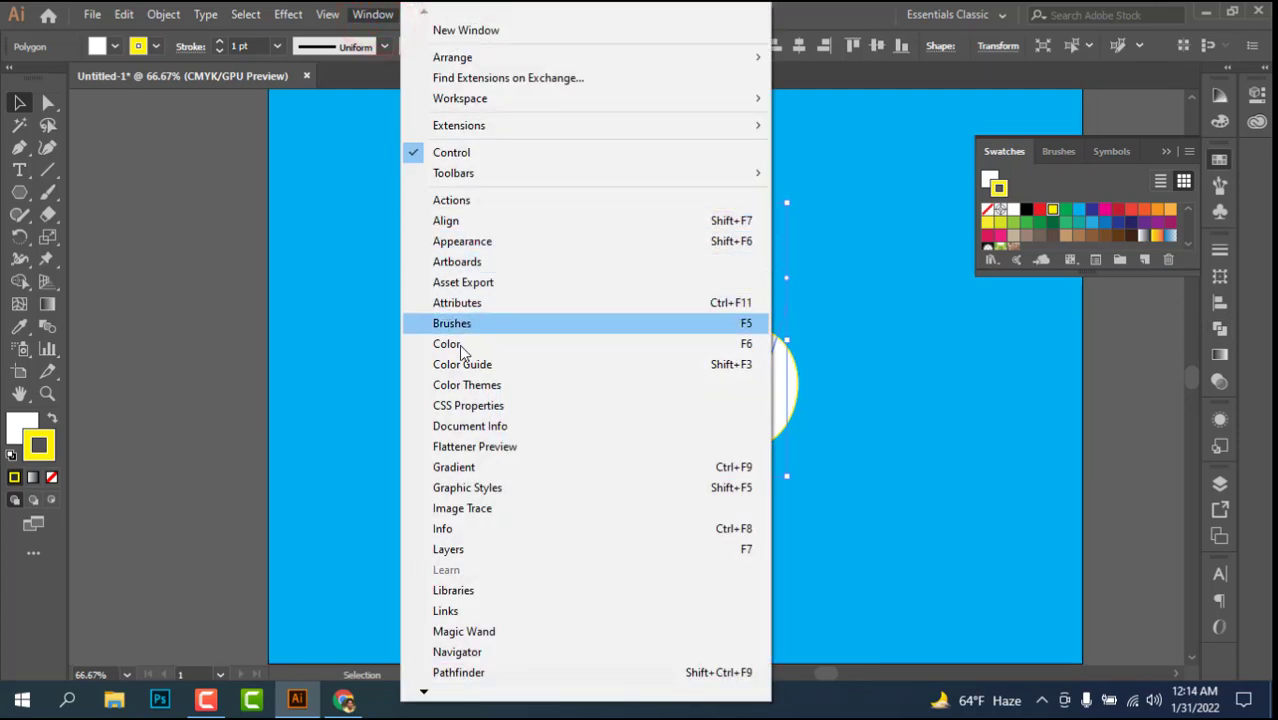
{"action": "left_click", "coordinate": [427, 694]}
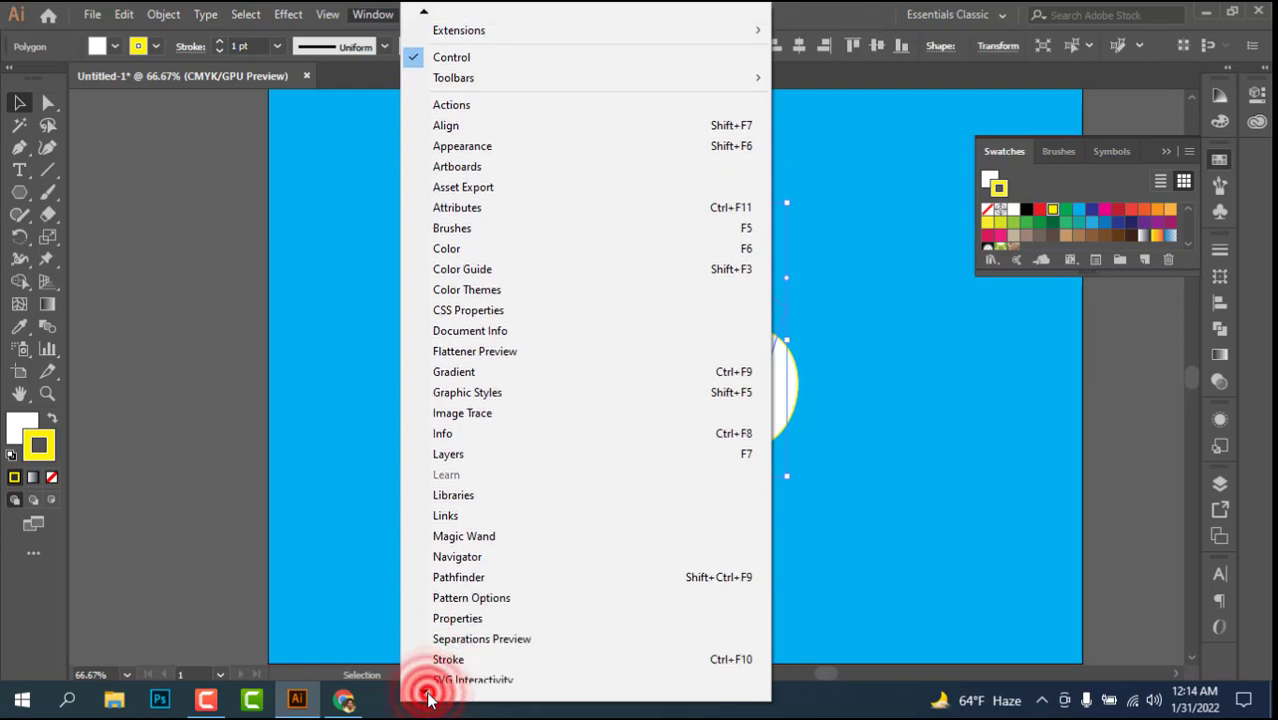
{"action": "left_click", "coordinate": [427, 694]}
{"action": "left_click", "coordinate": [427, 694]}
{"action": "left_click", "coordinate": [427, 694]}
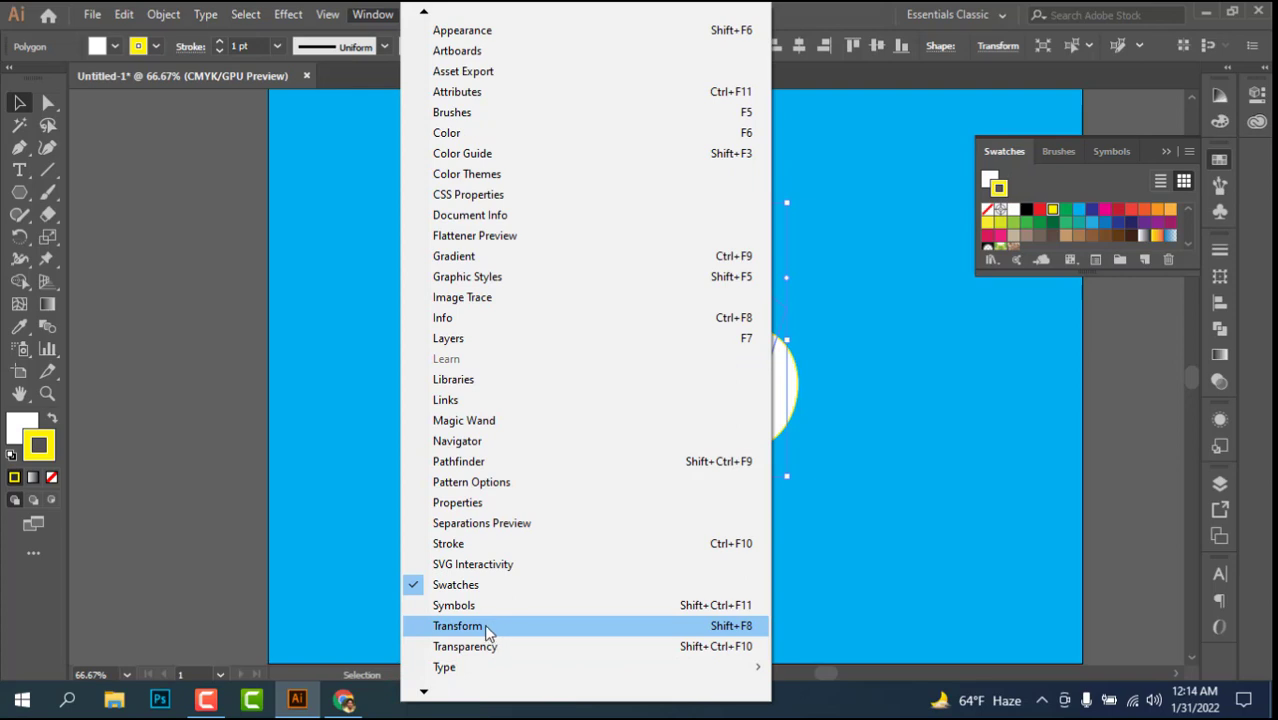
{"action": "left_click", "coordinate": [488, 630]}
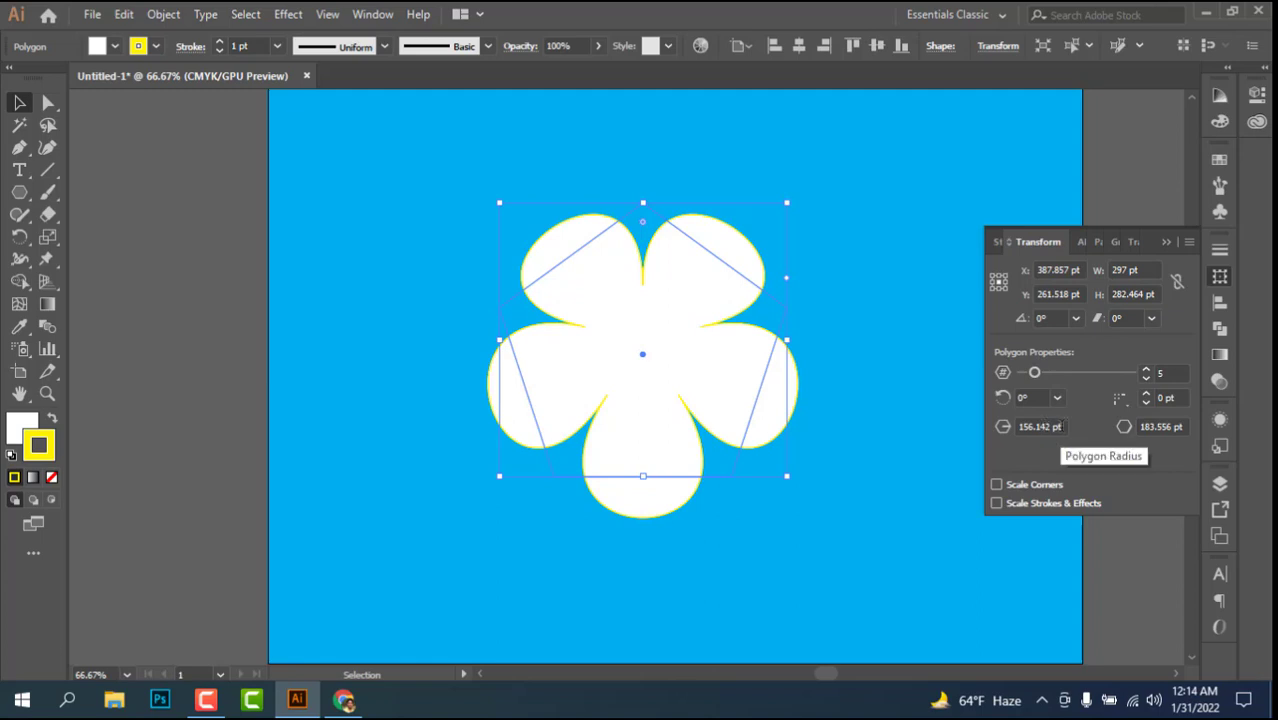
{"action": "scroll", "coordinate": [1062, 427], "scroll_direction": "down", "scroll_amount": 15}
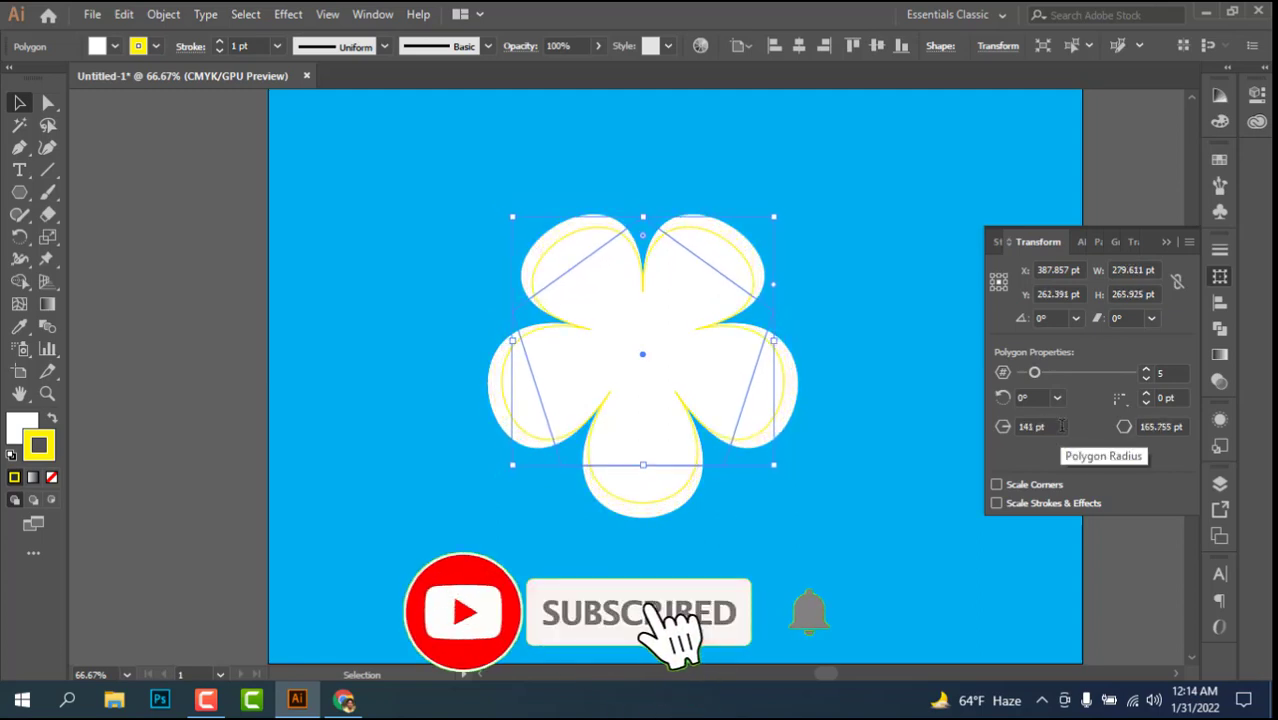
{"action": "scroll", "coordinate": [1062, 427], "scroll_direction": "down", "scroll_amount": 20}
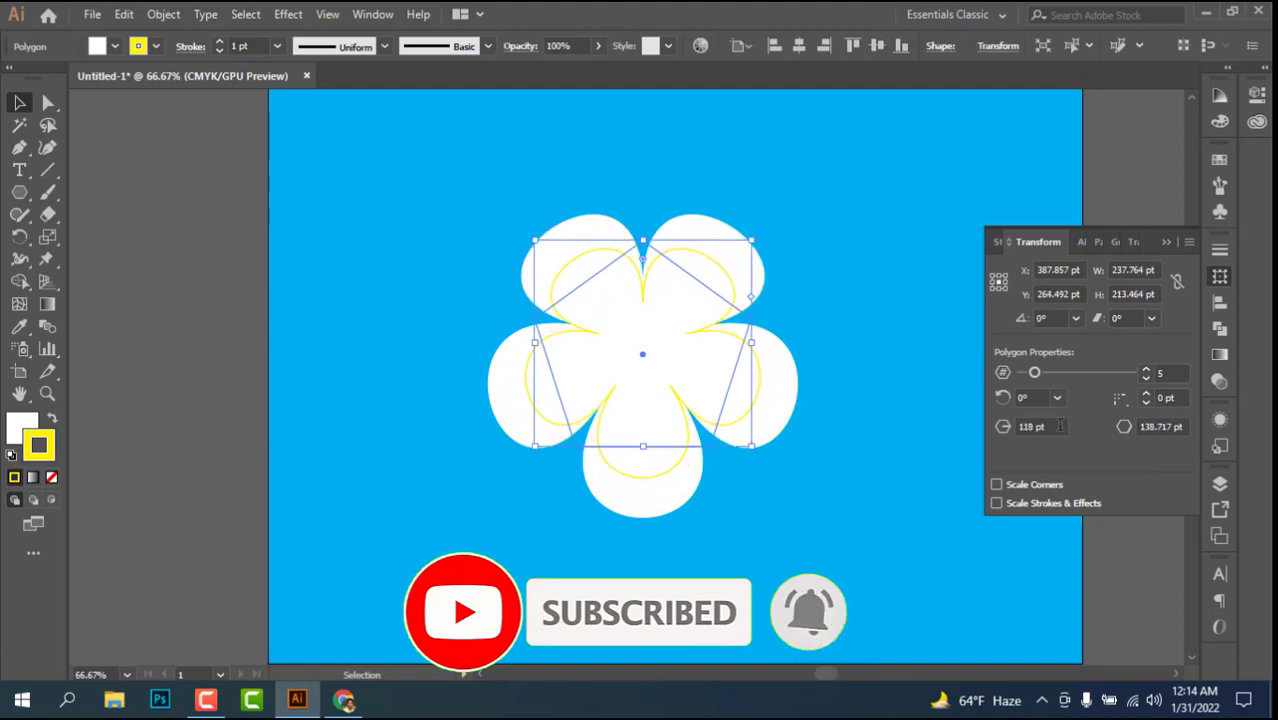
{"action": "scroll", "coordinate": [1060, 425], "scroll_direction": "down", "scroll_amount": 12}
{"action": "scroll", "coordinate": [1056, 424], "scroll_direction": "down", "scroll_amount": 20}
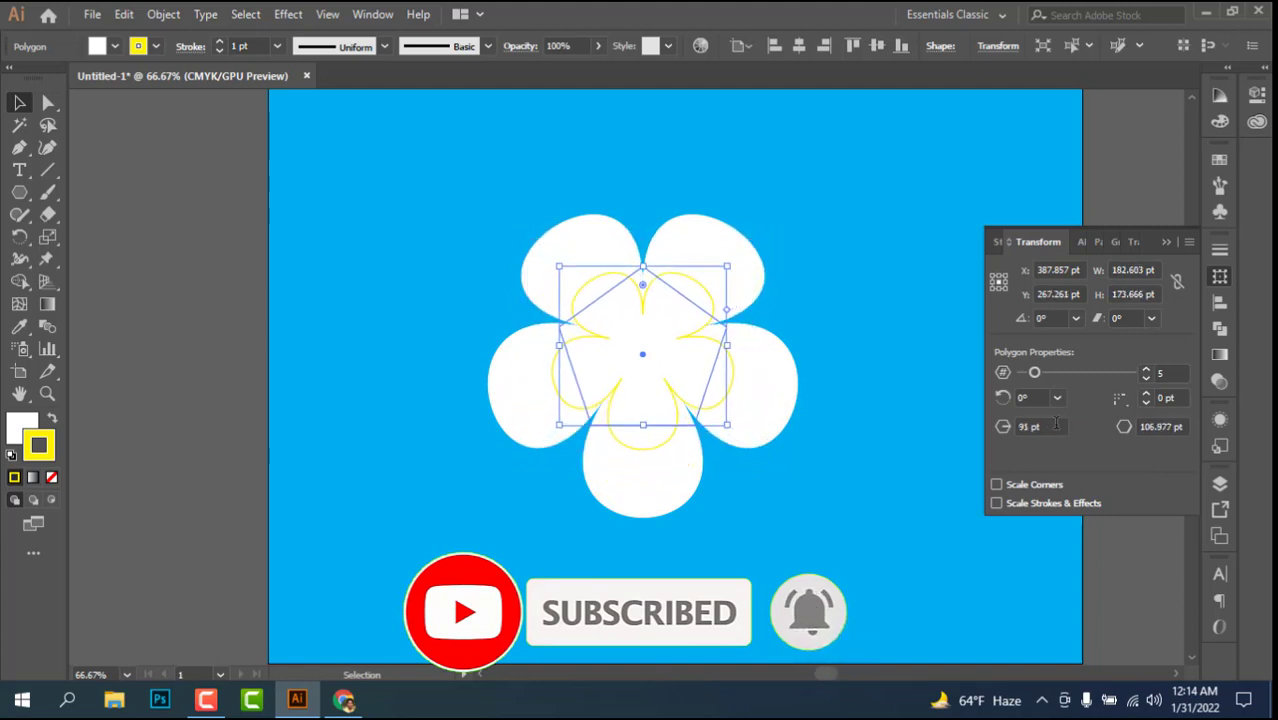
{"action": "scroll", "coordinate": [1053, 424], "scroll_direction": "down", "scroll_amount": 6}
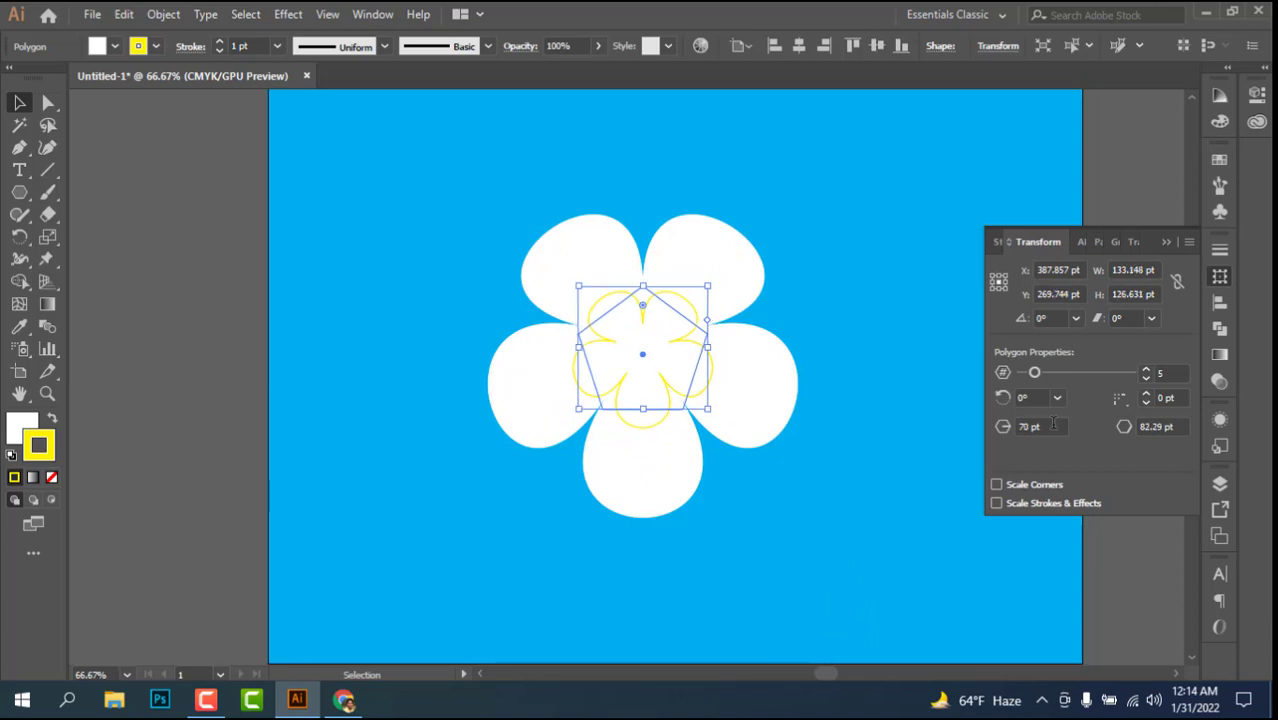
{"action": "scroll", "coordinate": [1053, 424], "scroll_direction": "down", "scroll_amount": 3}
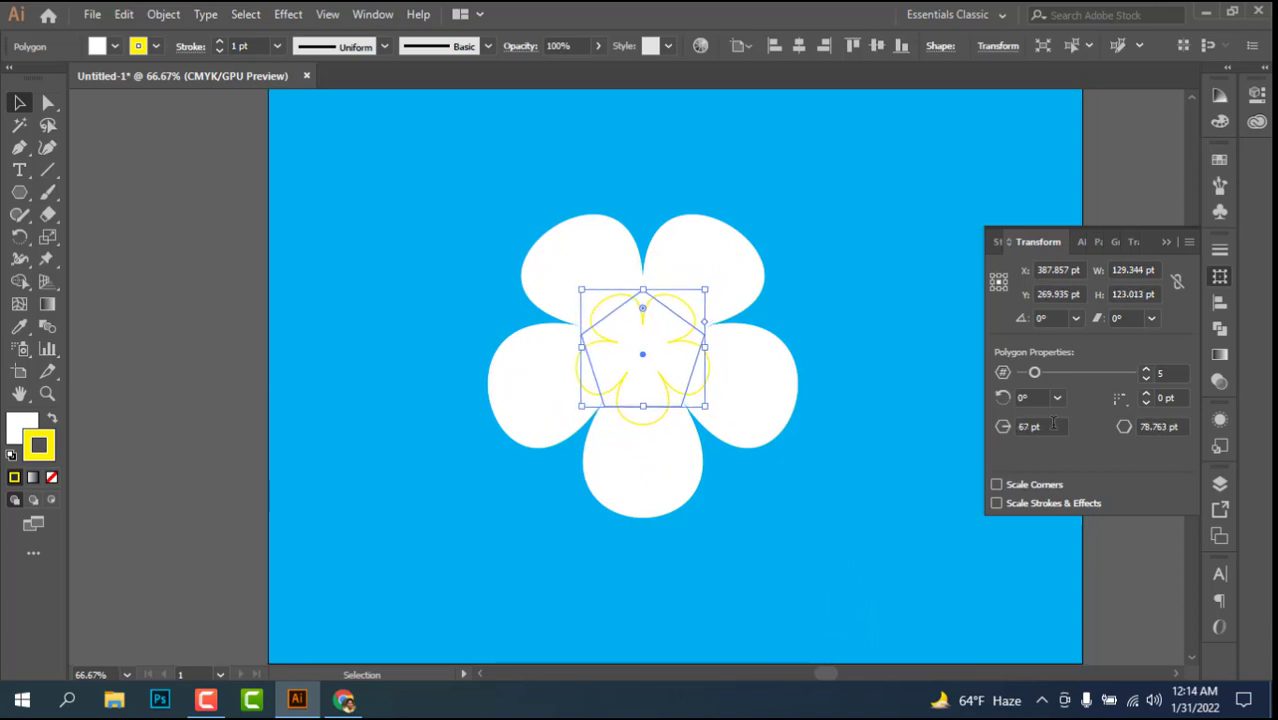
{"action": "scroll", "coordinate": [1053, 424], "scroll_direction": "up", "scroll_amount": 5}
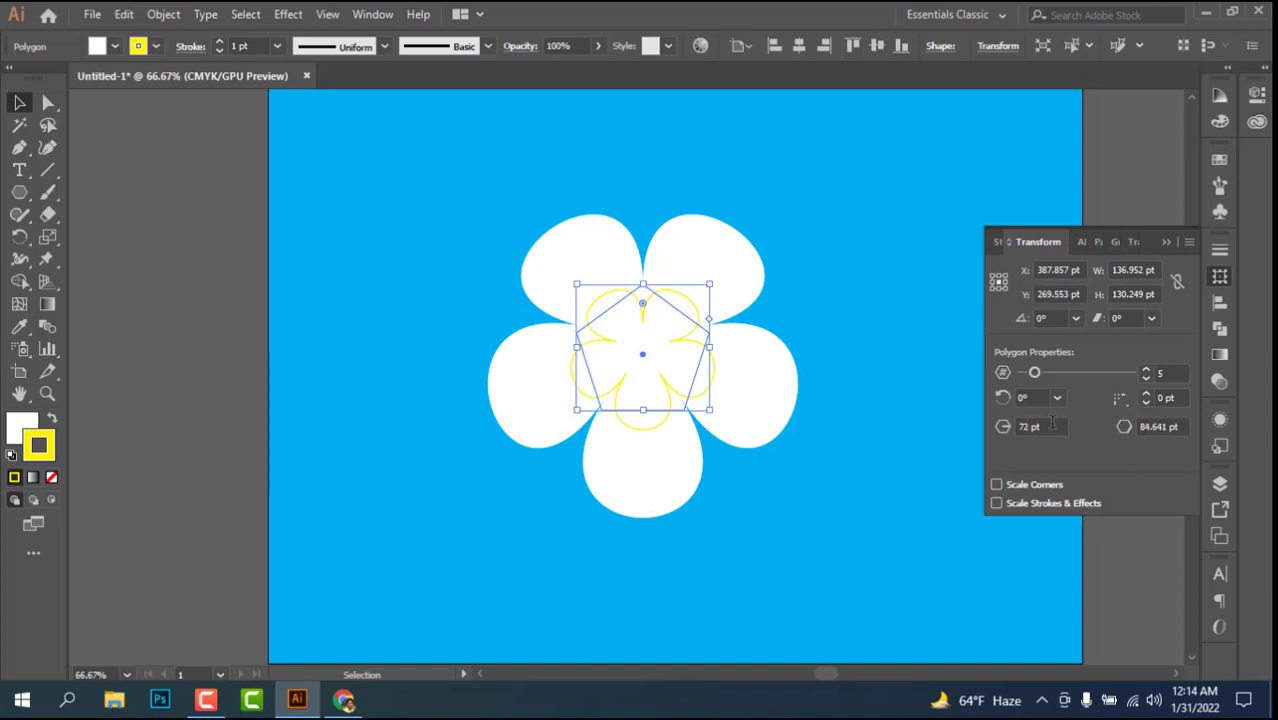
{"action": "scroll", "coordinate": [1053, 424], "scroll_direction": "down", "scroll_amount": 3}
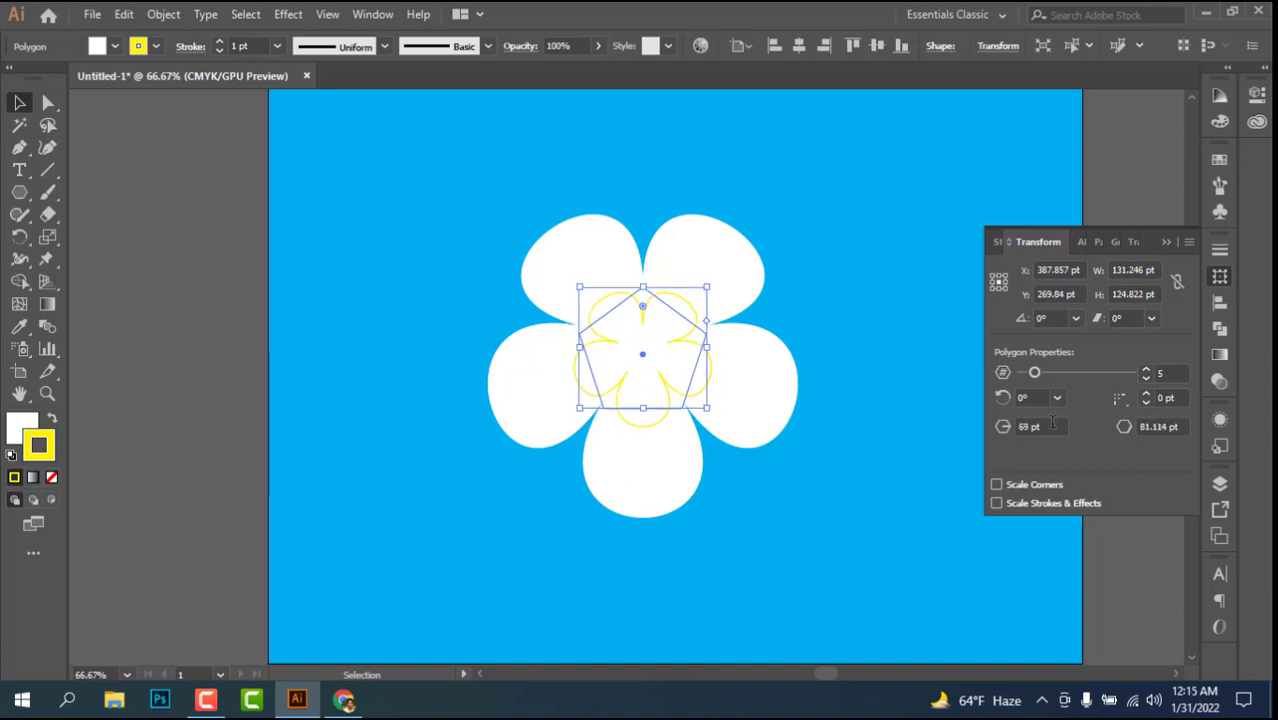
{"action": "scroll", "coordinate": [1053, 424], "scroll_direction": "up", "scroll_amount": 1}
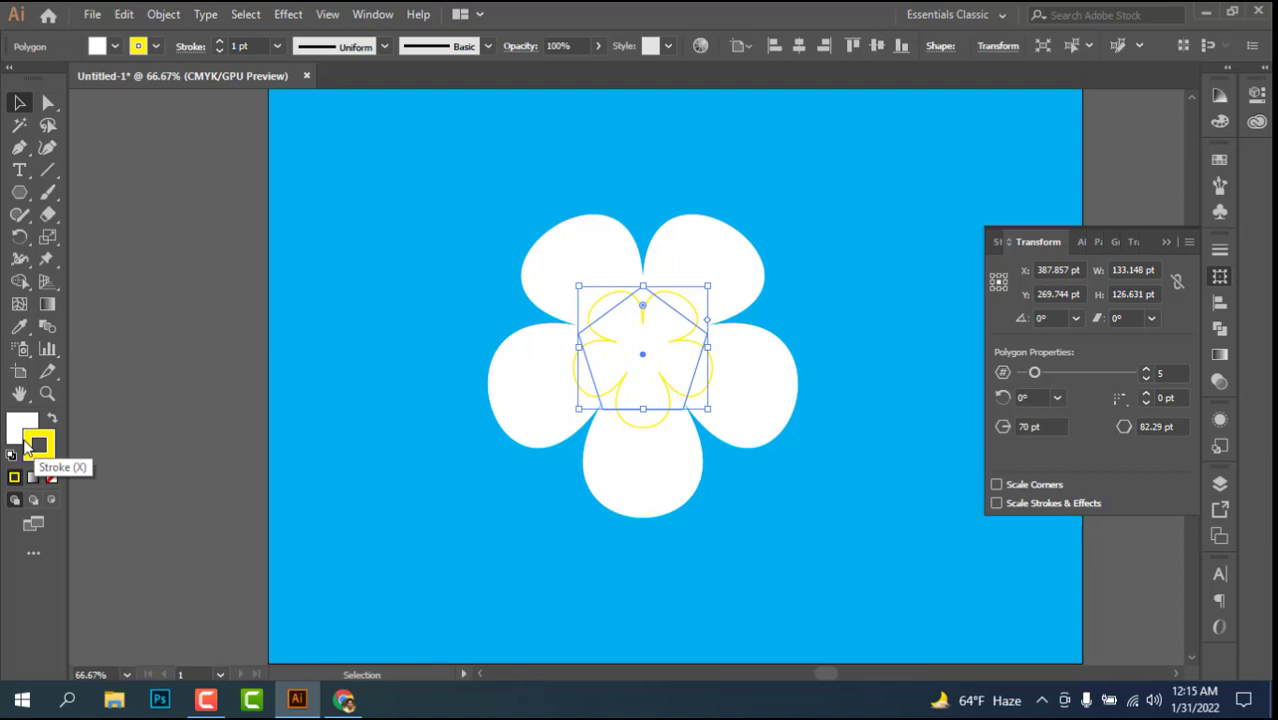
Step: Swap the small flower's colours for a yellow fill with no stroke, and paste a copy of it in front
{"action": "left_click", "coordinate": [52, 418]}
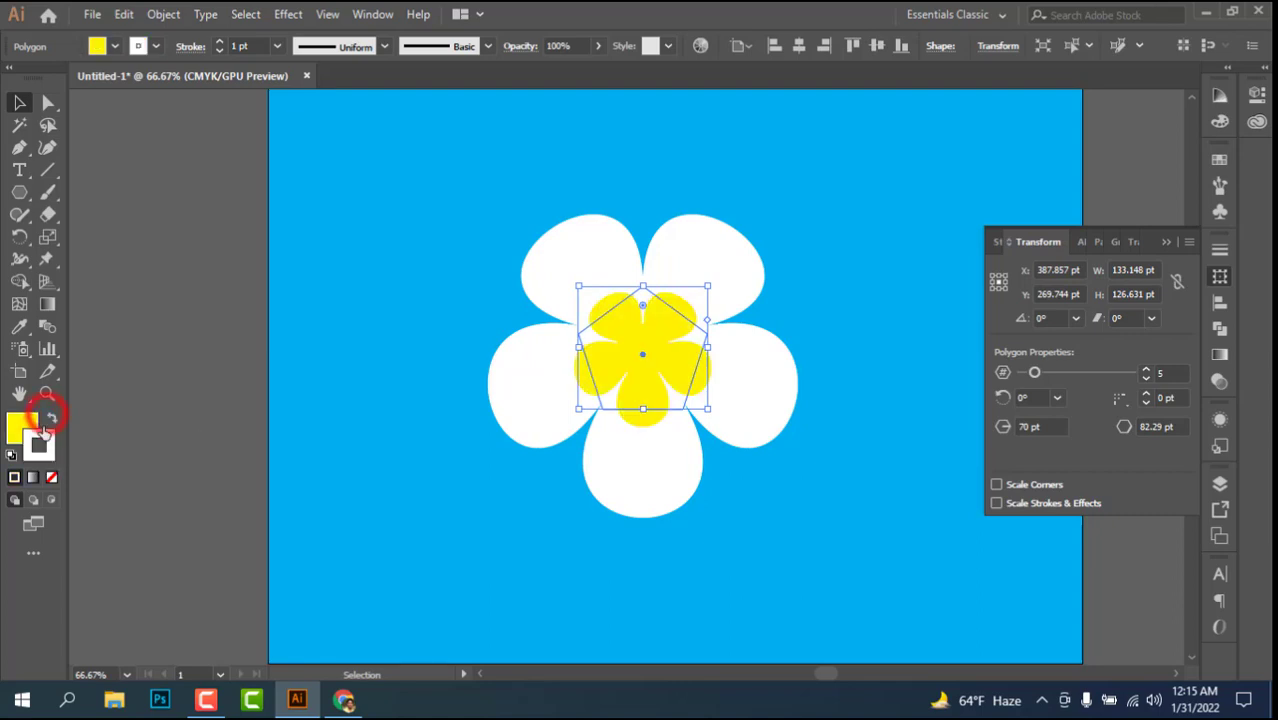
{"action": "left_click", "coordinate": [52, 478]}
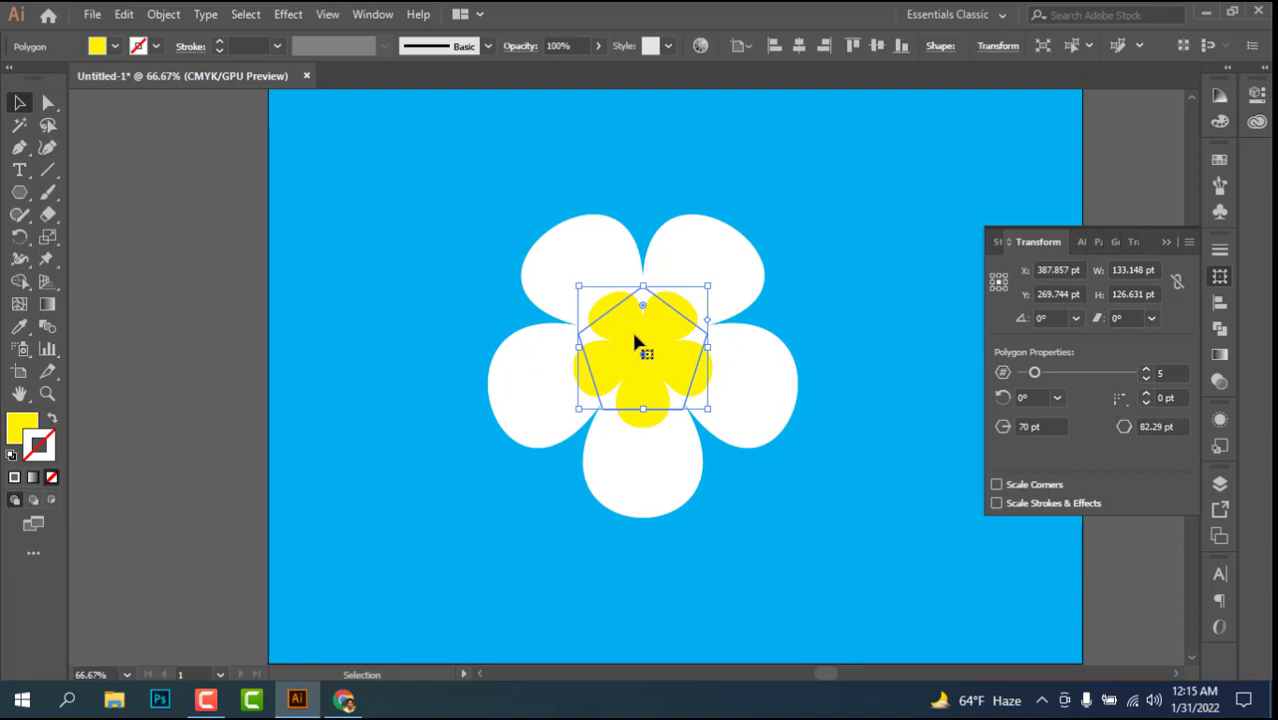
{"action": "left_click", "coordinate": [164, 15]}
{"action": "mouse_move", "coordinate": [124, 14]}
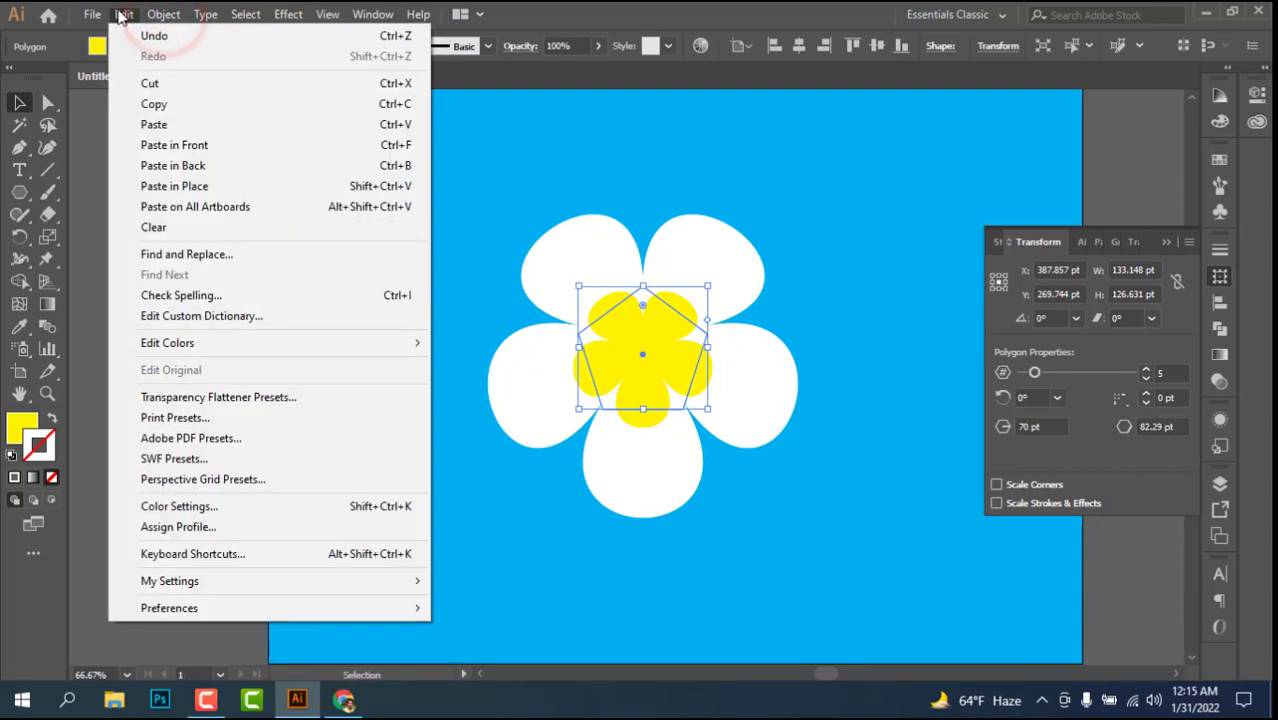
{"action": "left_click", "coordinate": [153, 103]}
{"action": "left_click", "coordinate": [124, 14]}
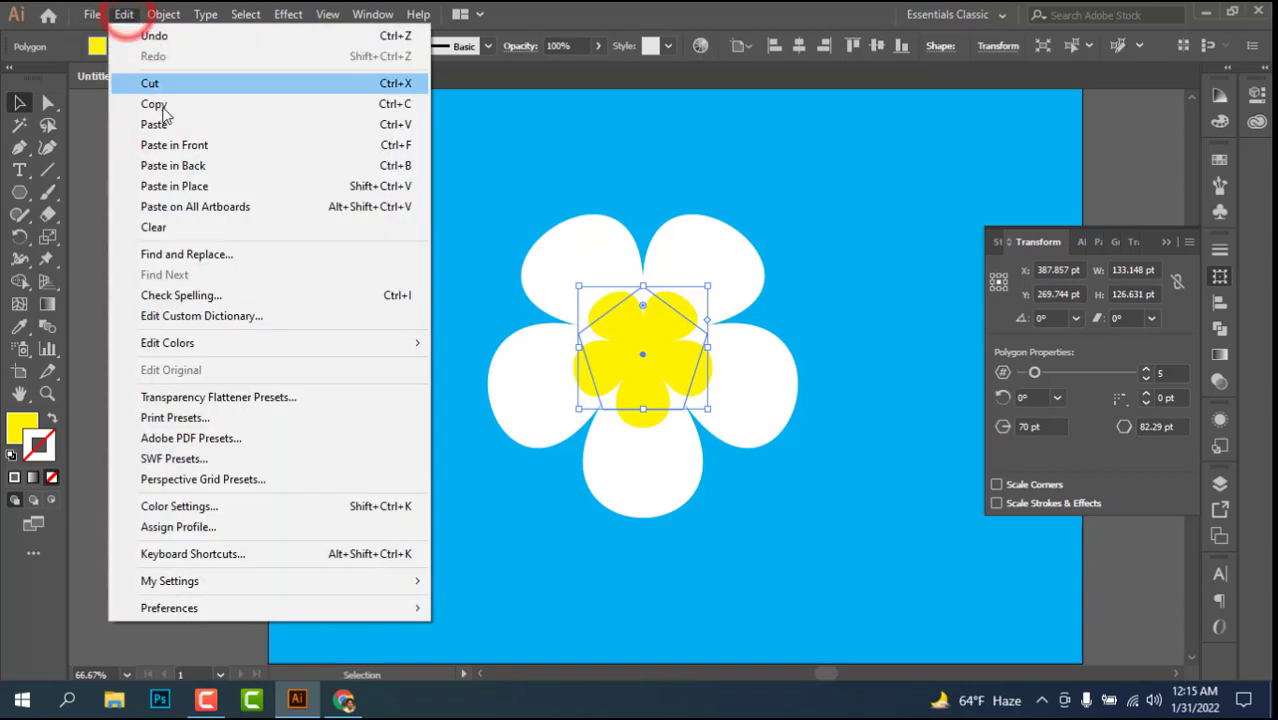
{"action": "left_click", "coordinate": [180, 146]}
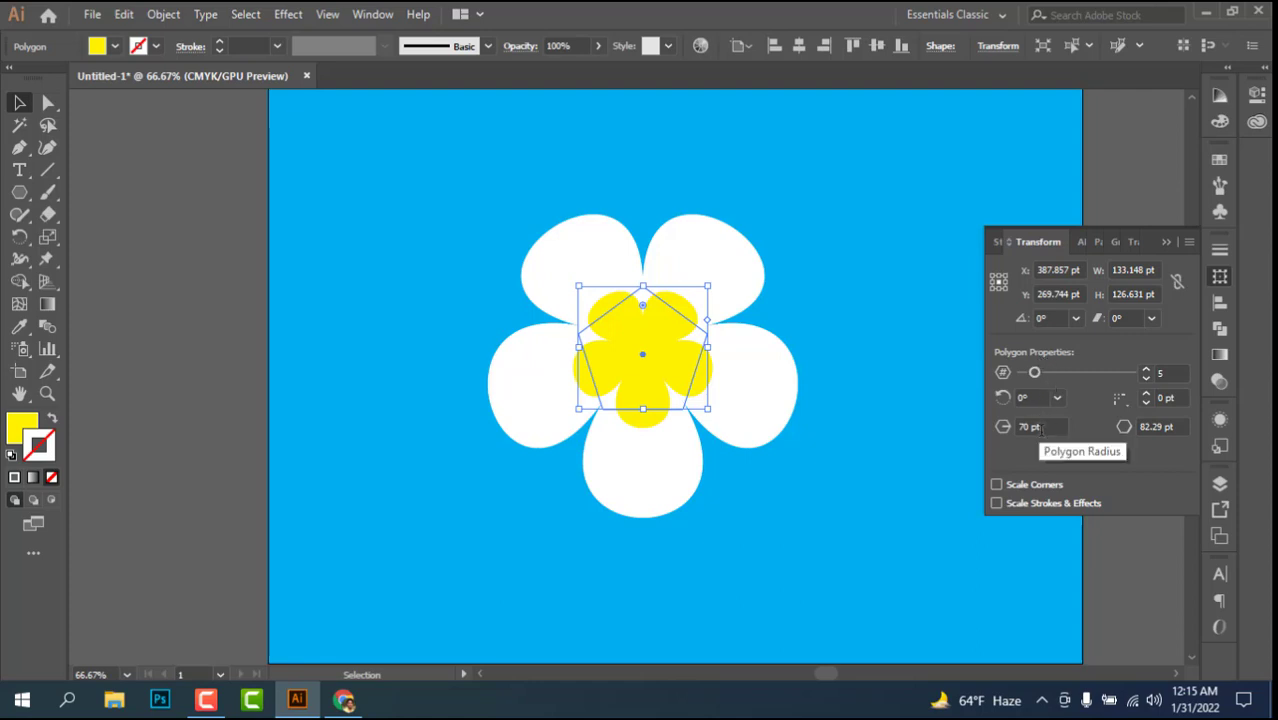
Step: Reduce the polygon radius of the front yellow flower copy to 30 pt
{"action": "scroll", "coordinate": [1041, 430], "scroll_direction": "down", "scroll_amount": 20}
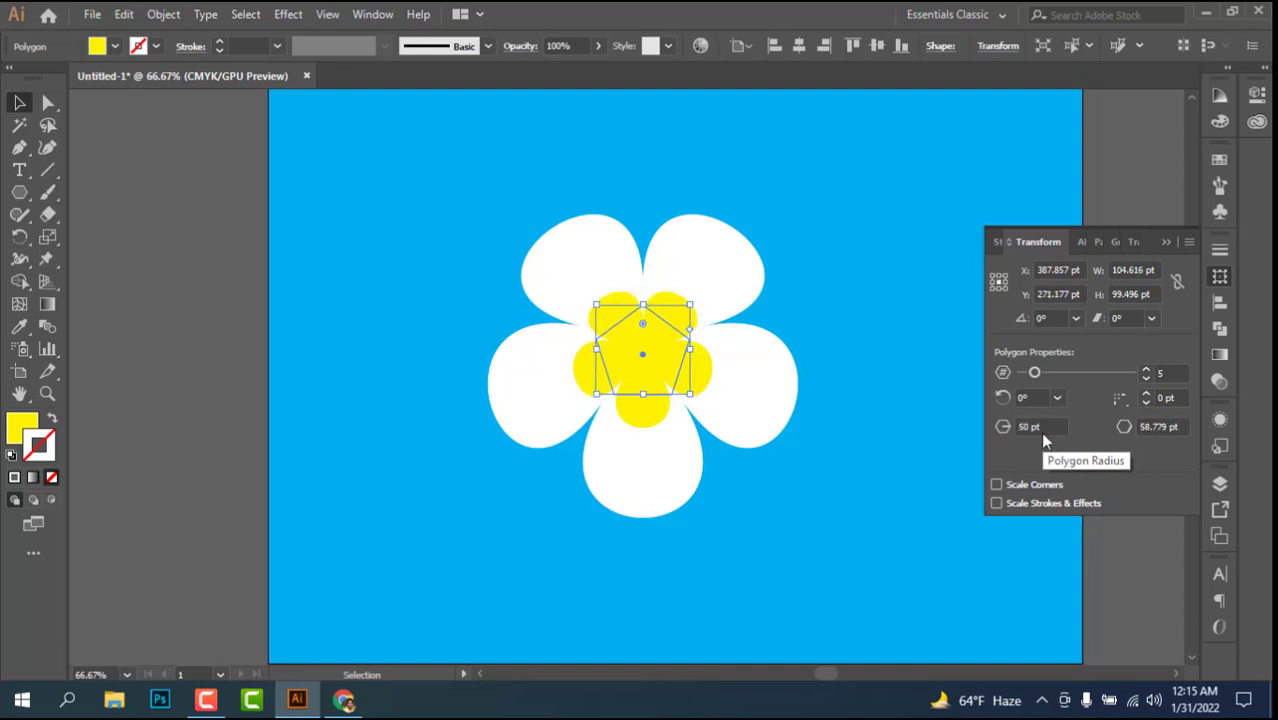
{"action": "scroll", "coordinate": [1042, 440], "scroll_direction": "down", "scroll_amount": 14}
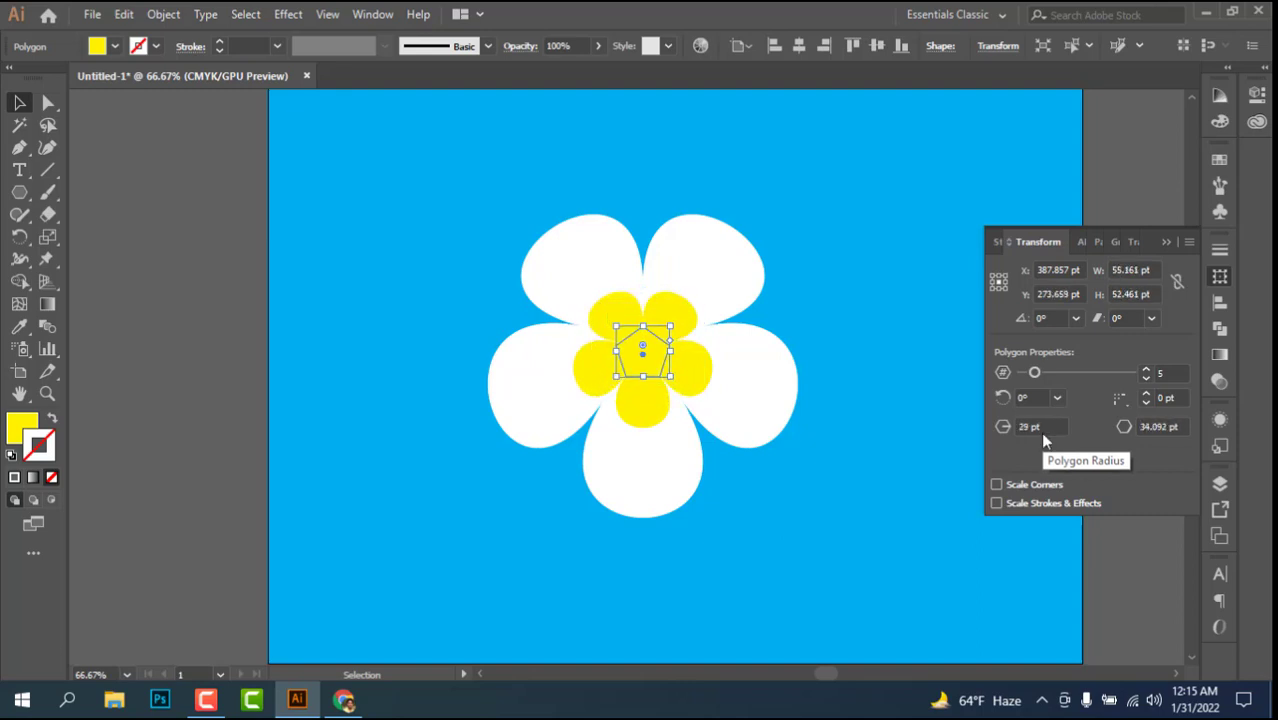
{"action": "scroll", "coordinate": [1041, 432], "scroll_direction": "up", "scroll_amount": 1}
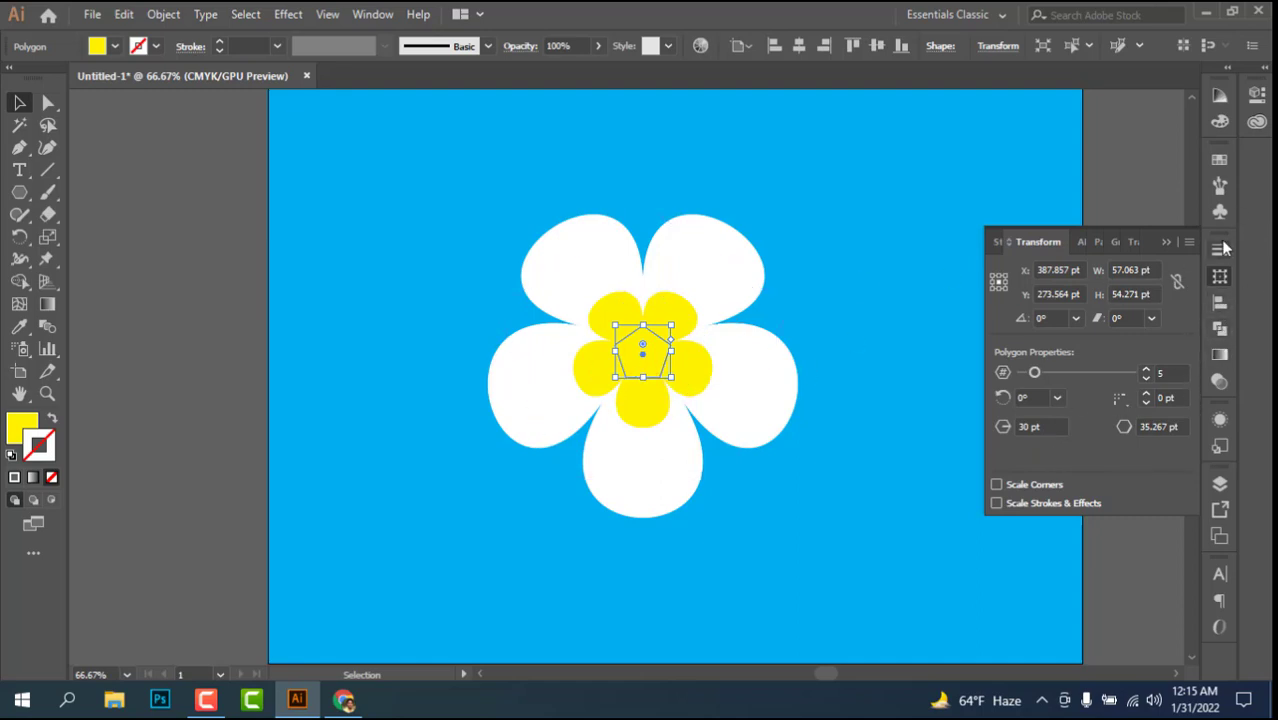
Step: Give the smallest flower an orange fill and no stroke
{"action": "left_click", "coordinate": [1219, 159]}
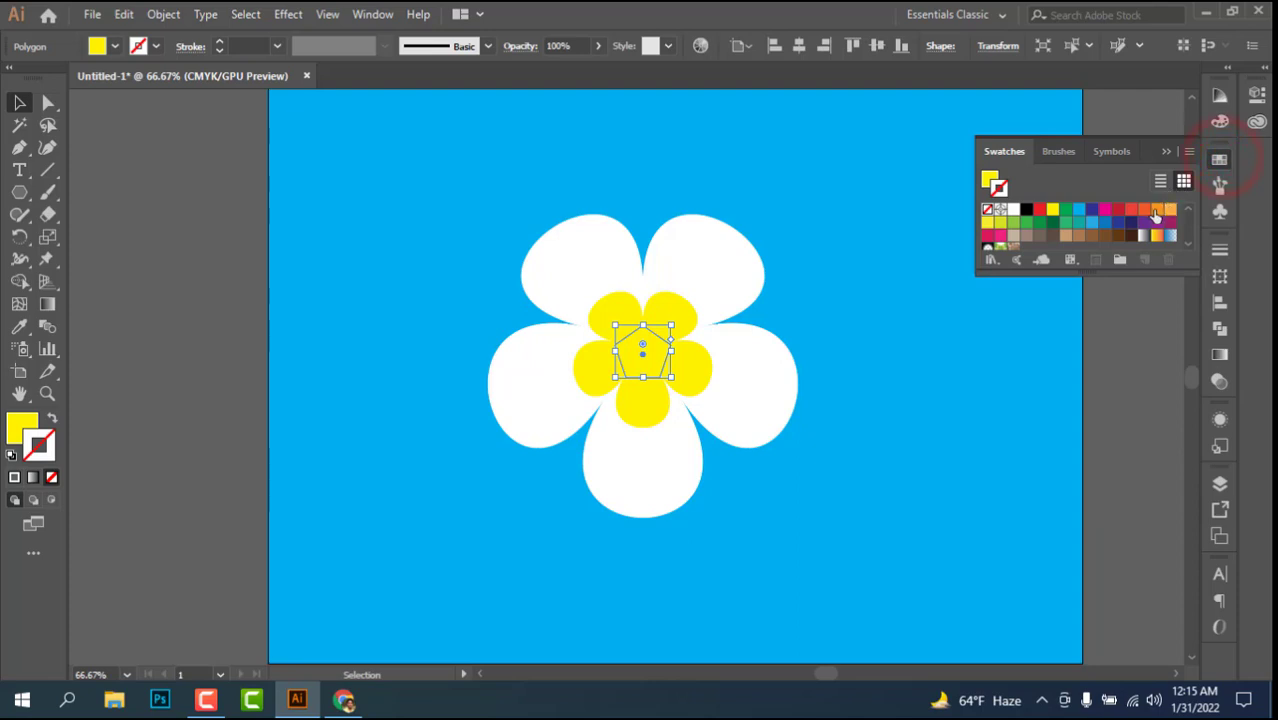
{"action": "left_click", "coordinate": [1157, 212]}
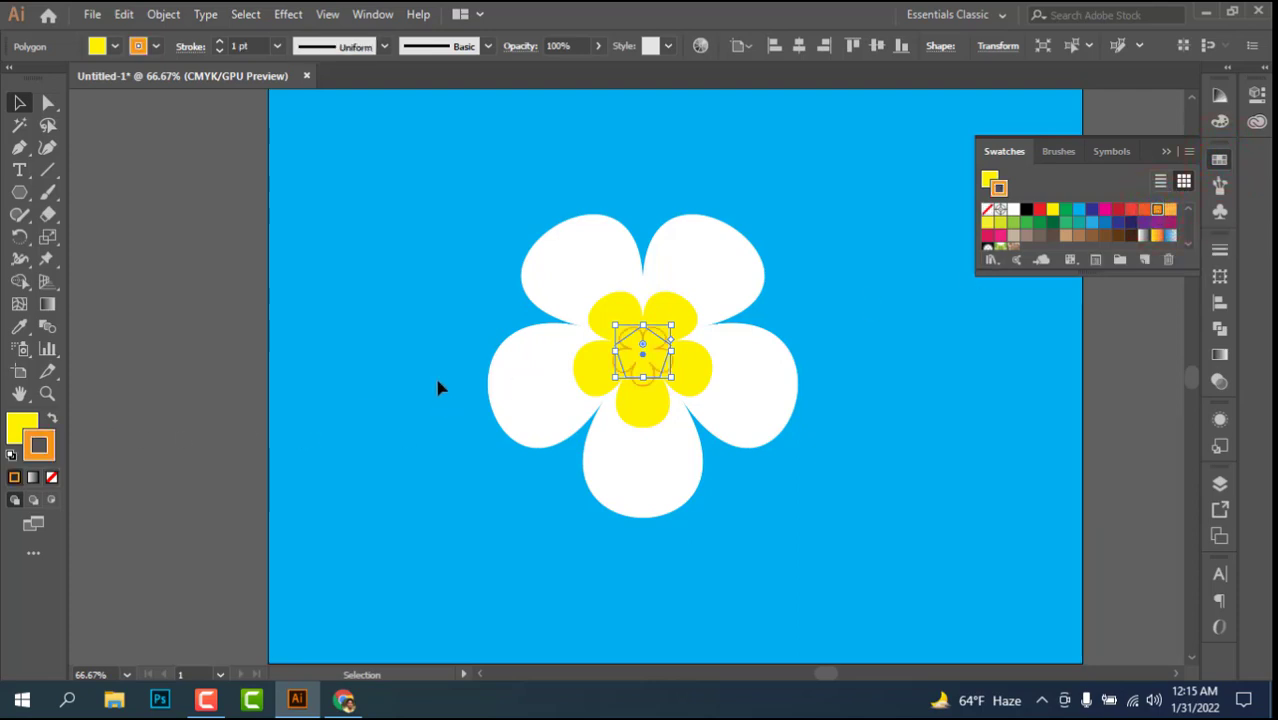
{"action": "left_click", "coordinate": [15, 430]}
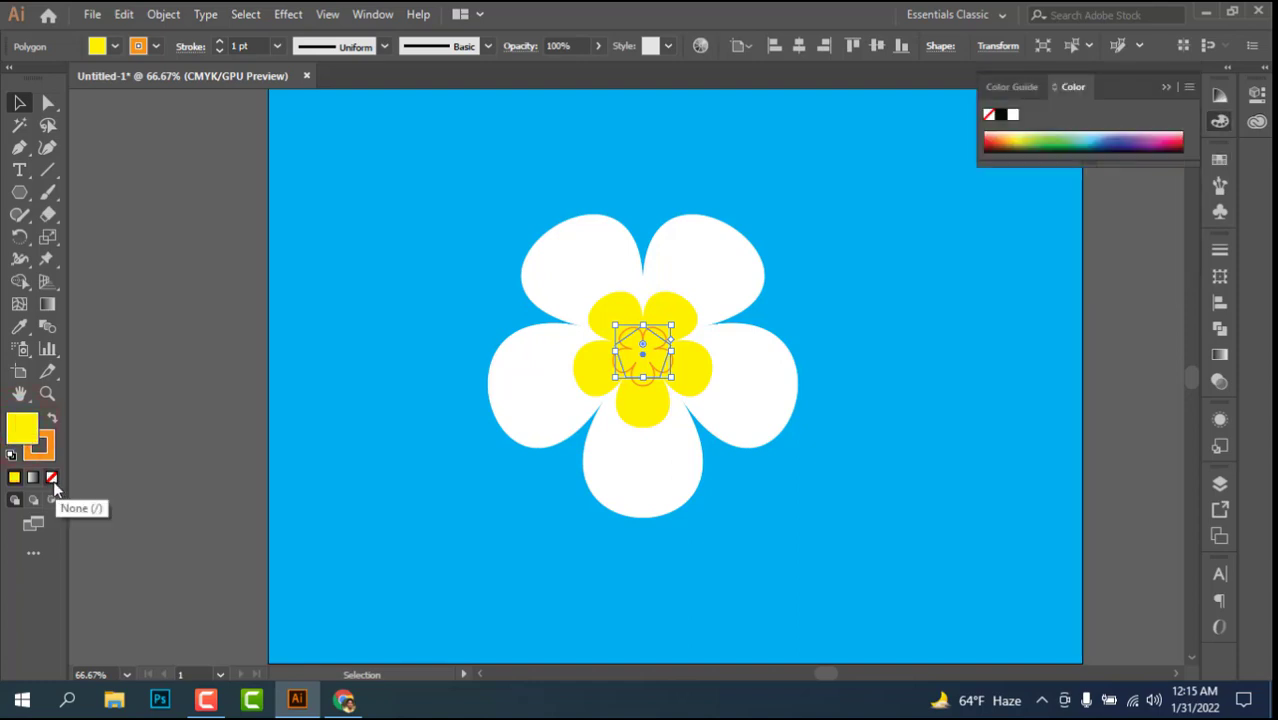
{"action": "left_click", "coordinate": [53, 479]}
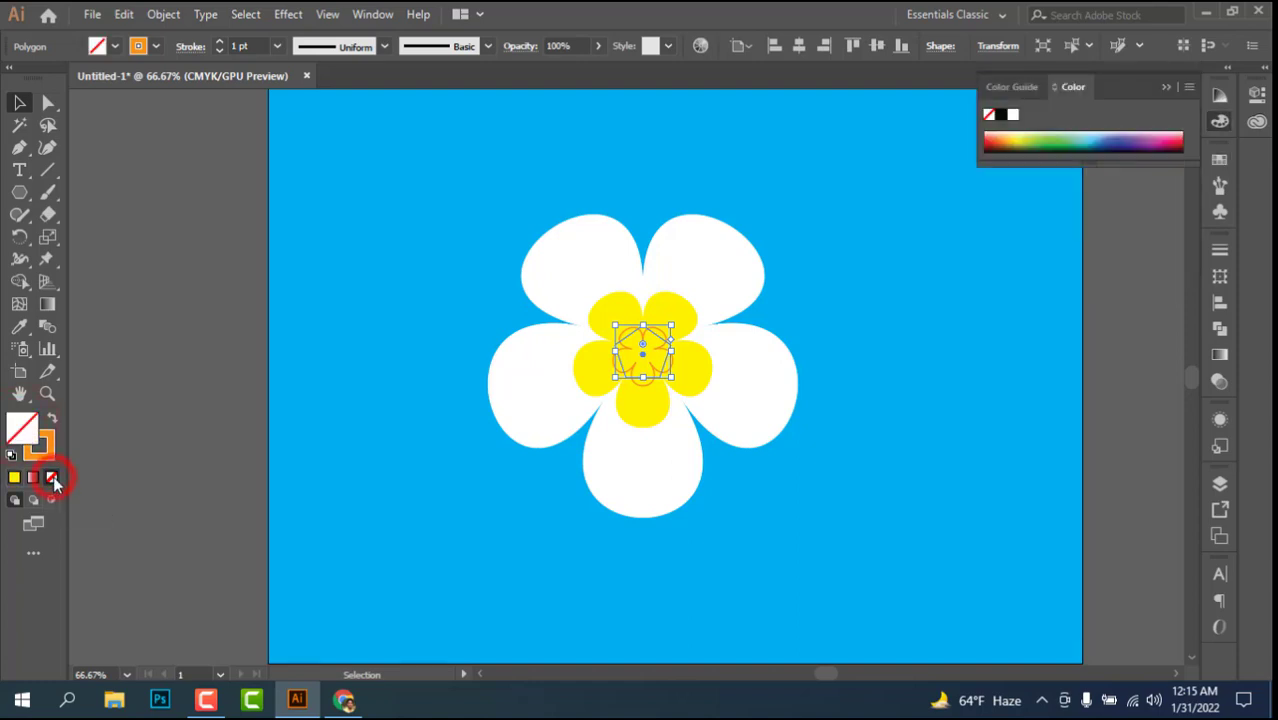
{"action": "left_click", "coordinate": [48, 418]}
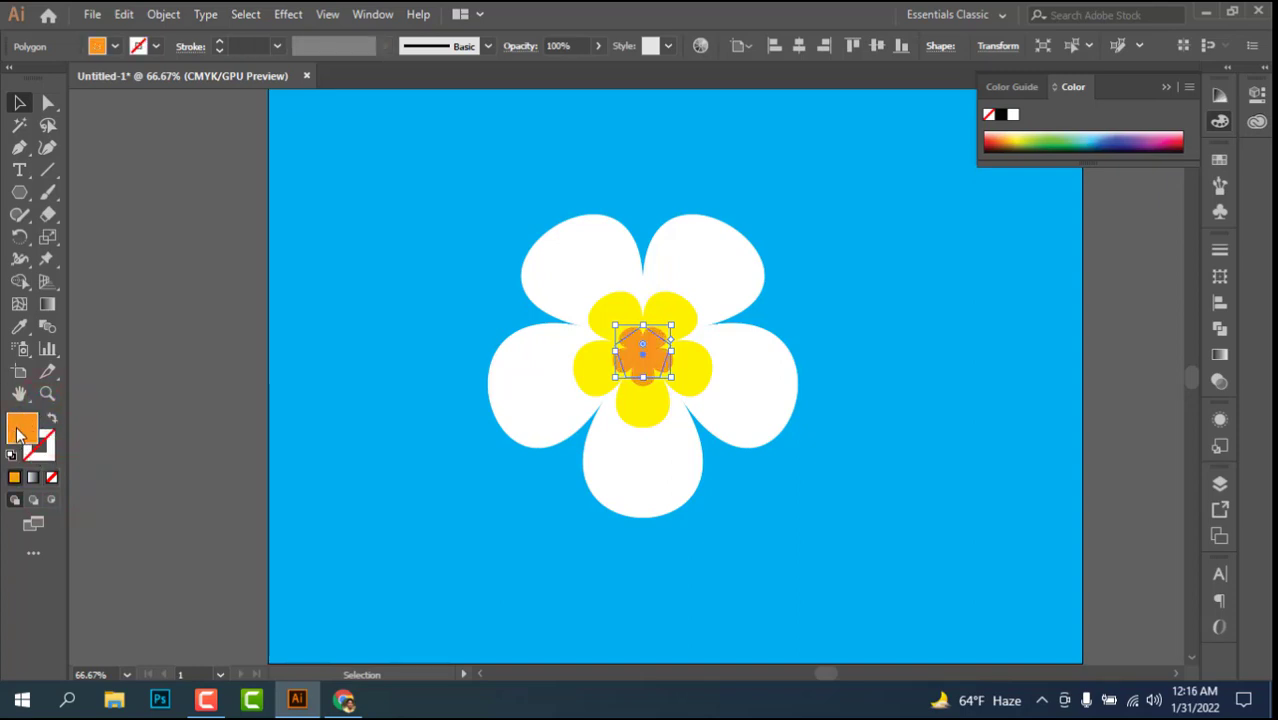
Step: Select the white, yellow and orange flower shapes together and make a blend from them
{"action": "left_click", "coordinate": [441, 230]}
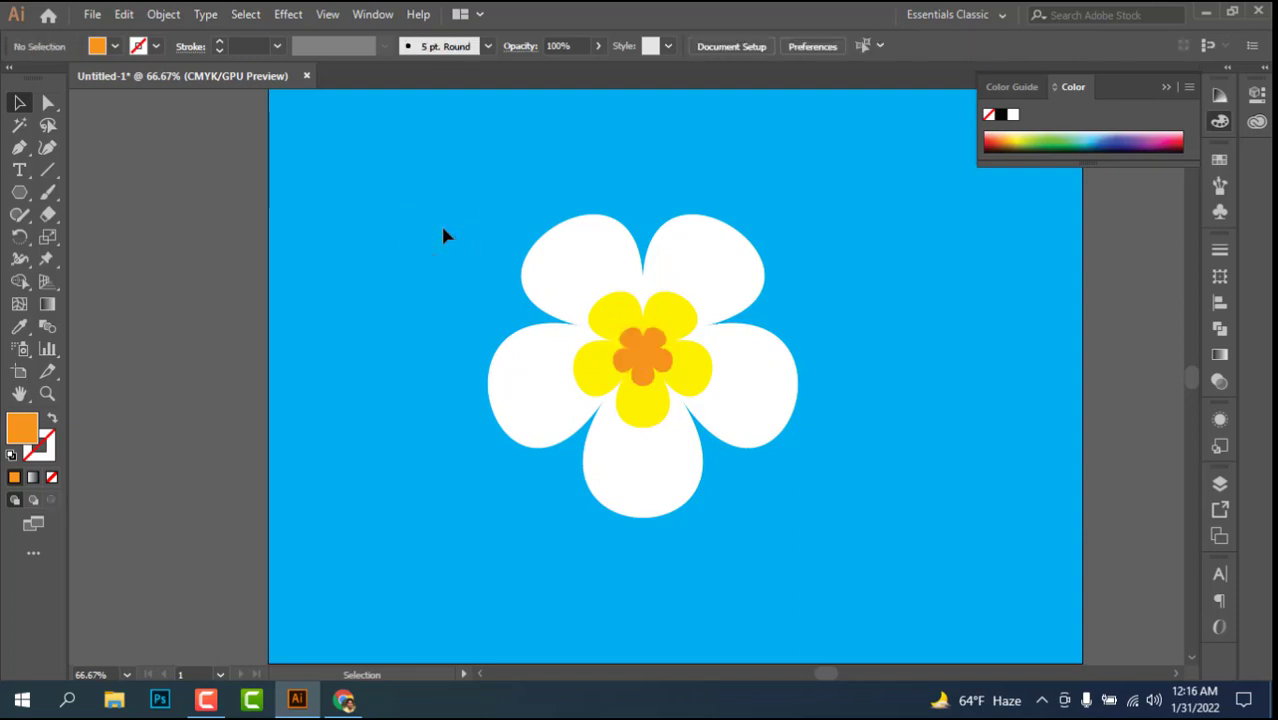
{"action": "left_click_drag", "start_coordinate": [442, 225], "coordinate": [822, 487]}
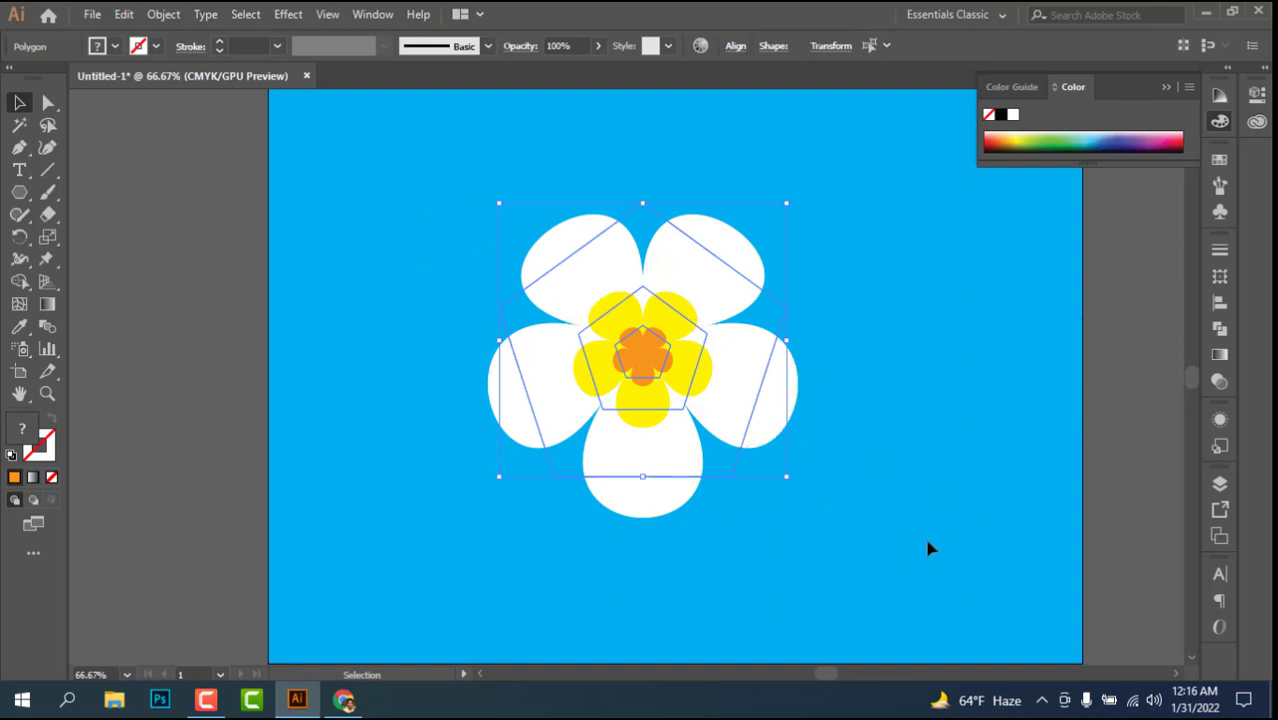
{"action": "left_click", "coordinate": [158, 17]}
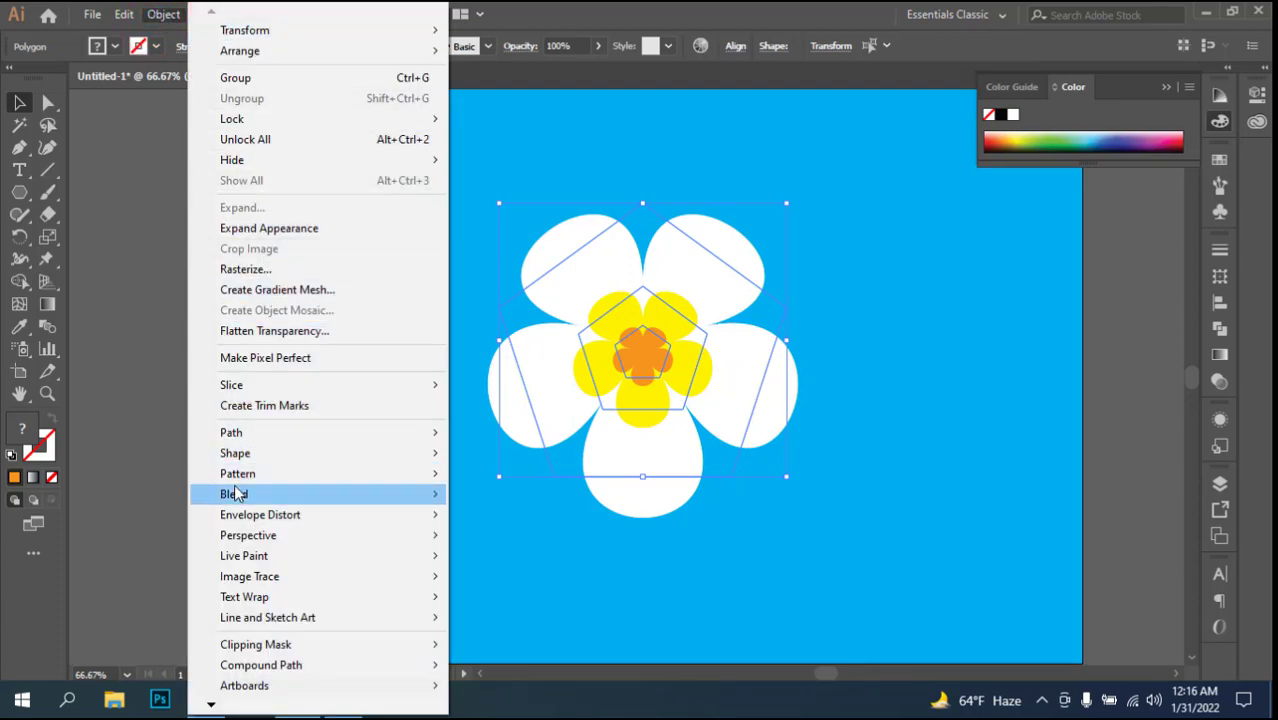
{"action": "mouse_move", "coordinate": [234, 501]}
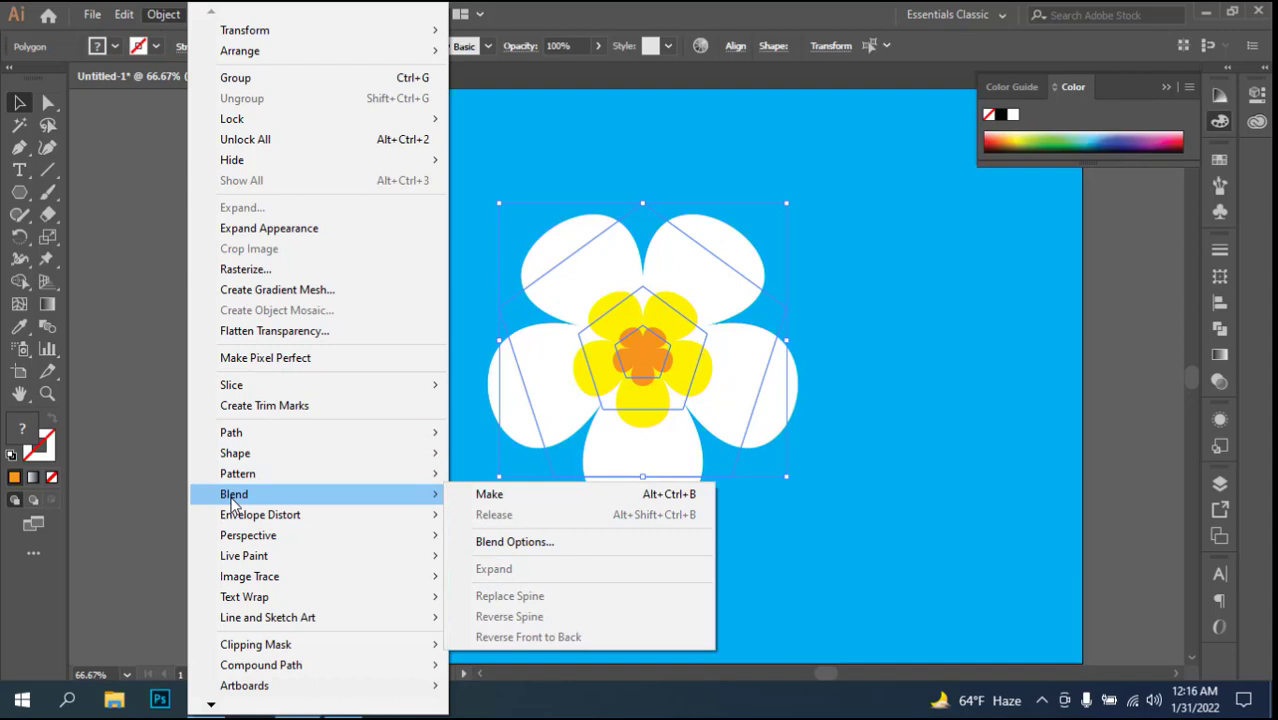
{"action": "left_click", "coordinate": [489, 496]}
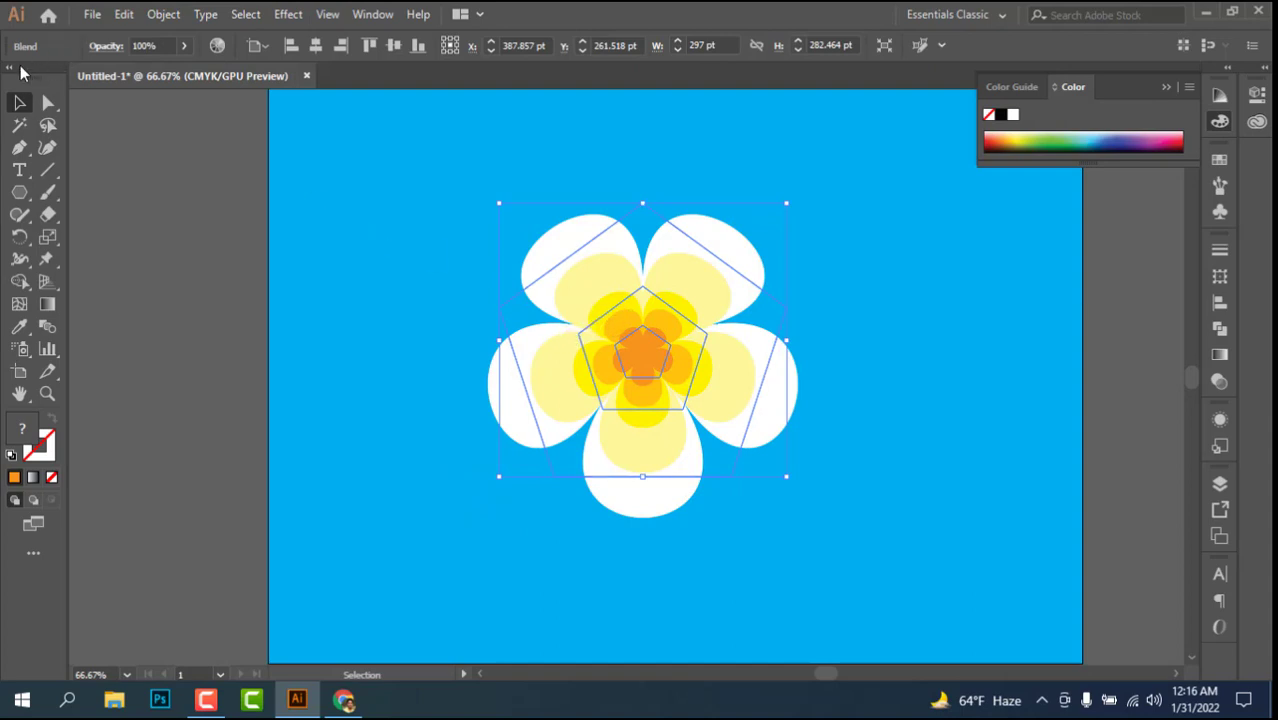
Step: Set the flower blend's spacing to Specified Steps with 20 steps, and deselect the flower
{"action": "double_click", "coordinate": [47, 330]}
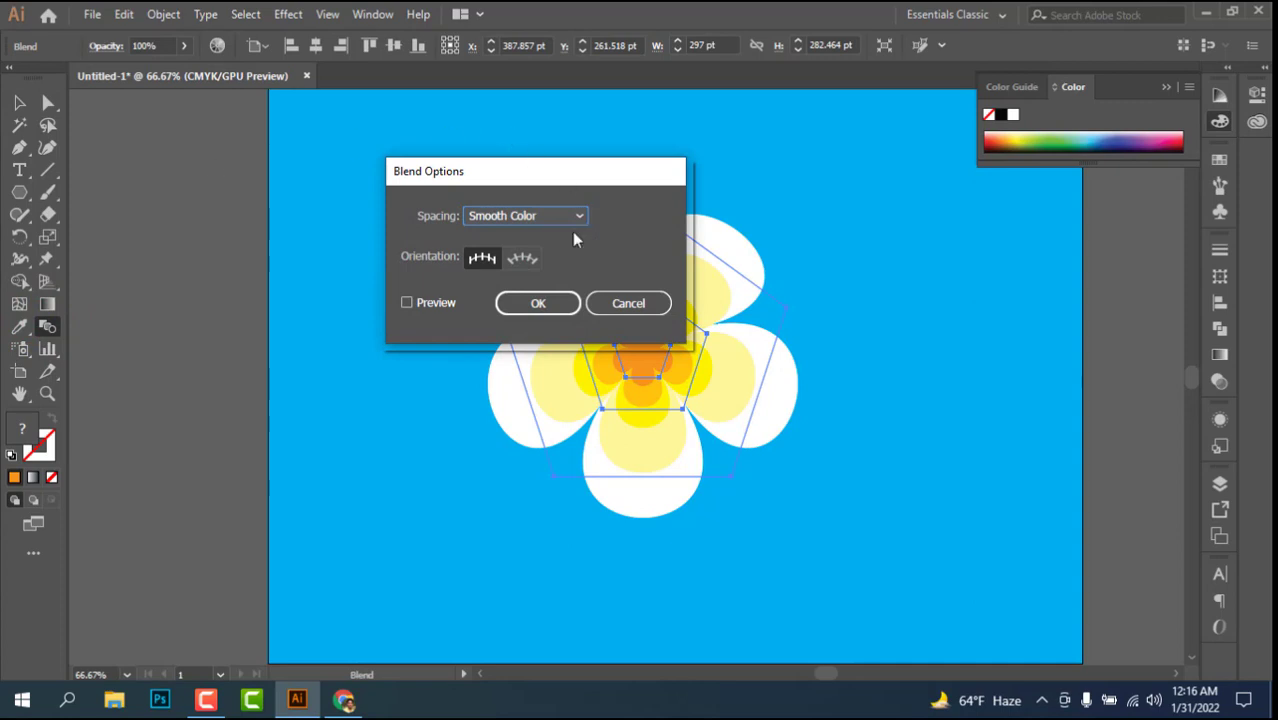
{"action": "left_click", "coordinate": [497, 220]}
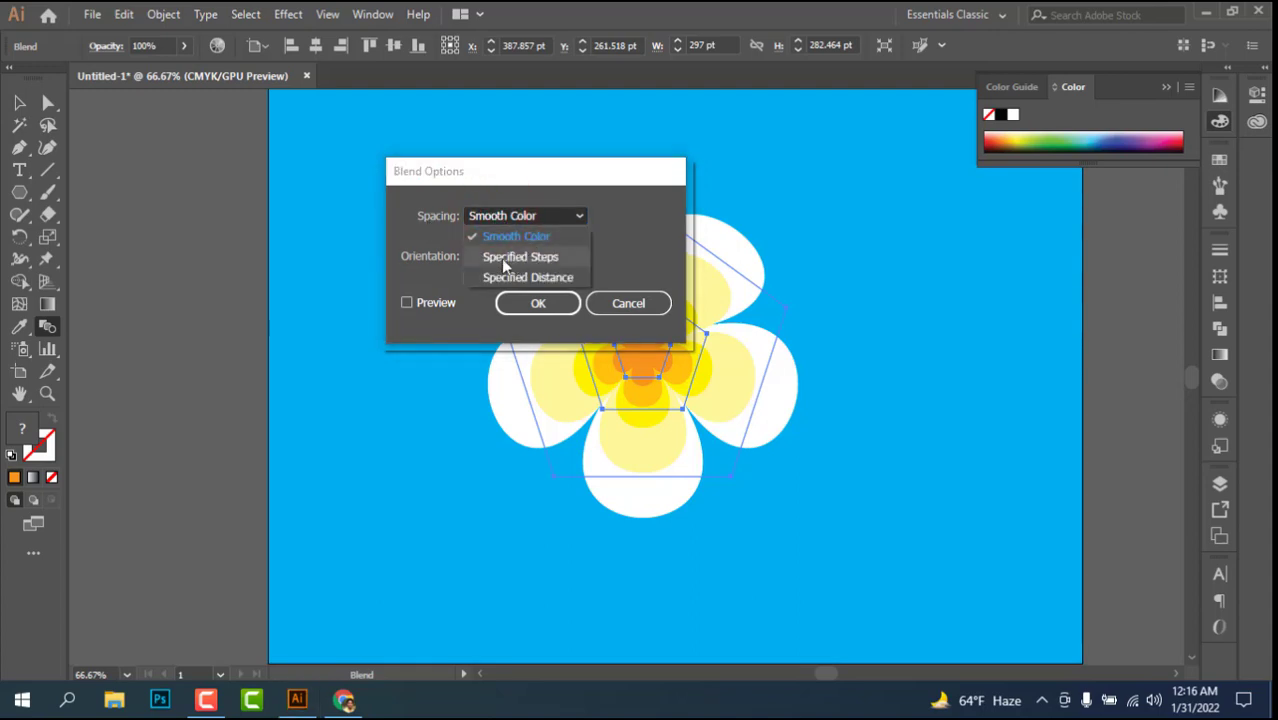
{"action": "left_click", "coordinate": [539, 261]}
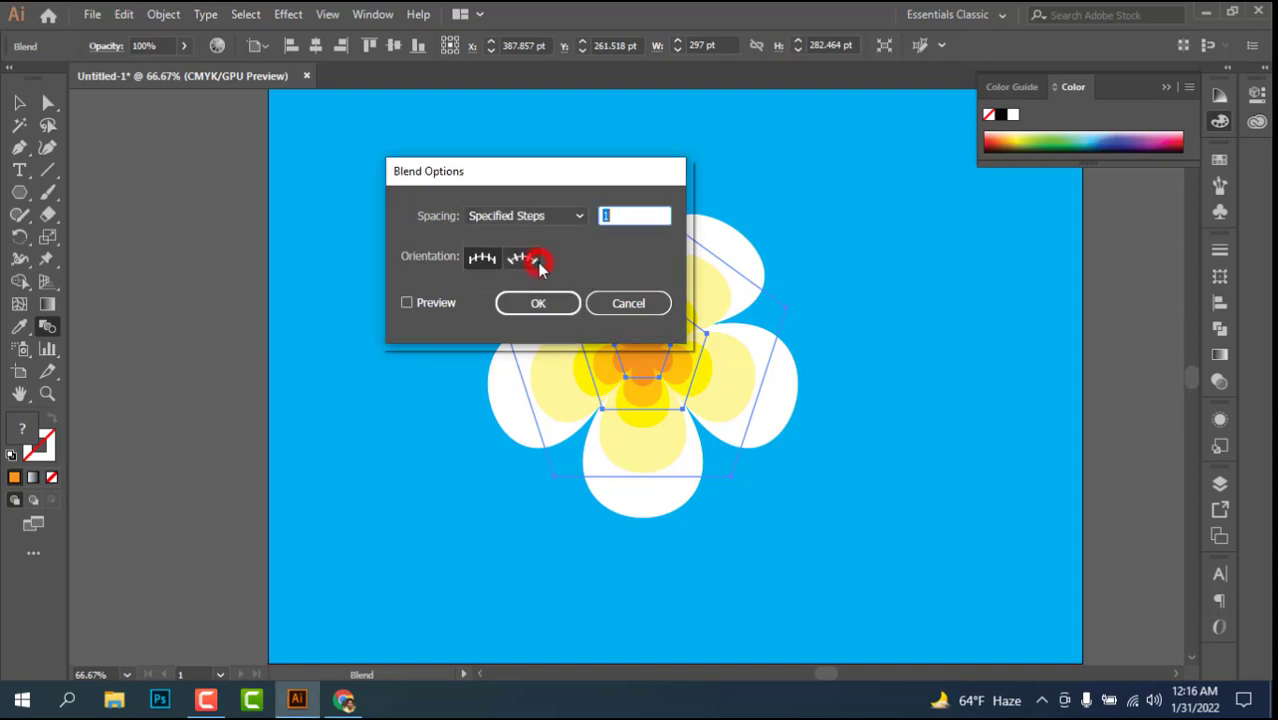
{"action": "left_click", "coordinate": [407, 304]}
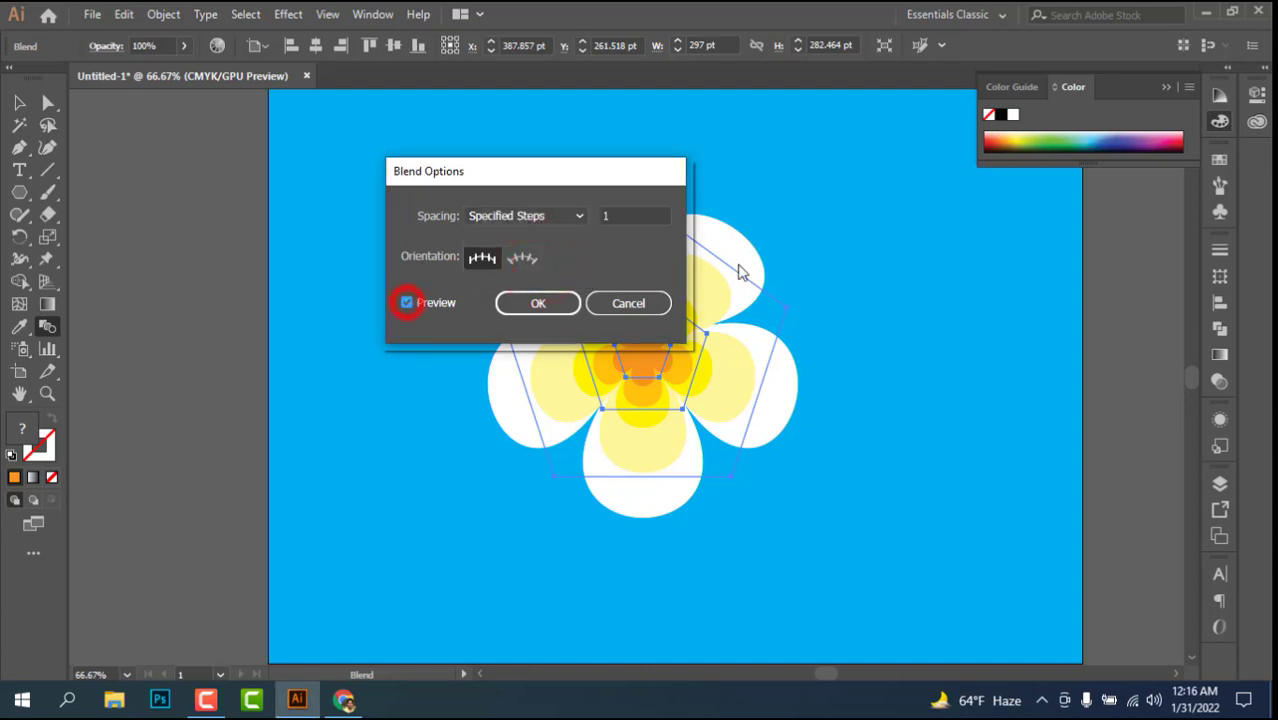
{"action": "left_click_drag", "start_coordinate": [558, 178], "coordinate": [351, 187]}
{"action": "double_click", "coordinate": [435, 207]}
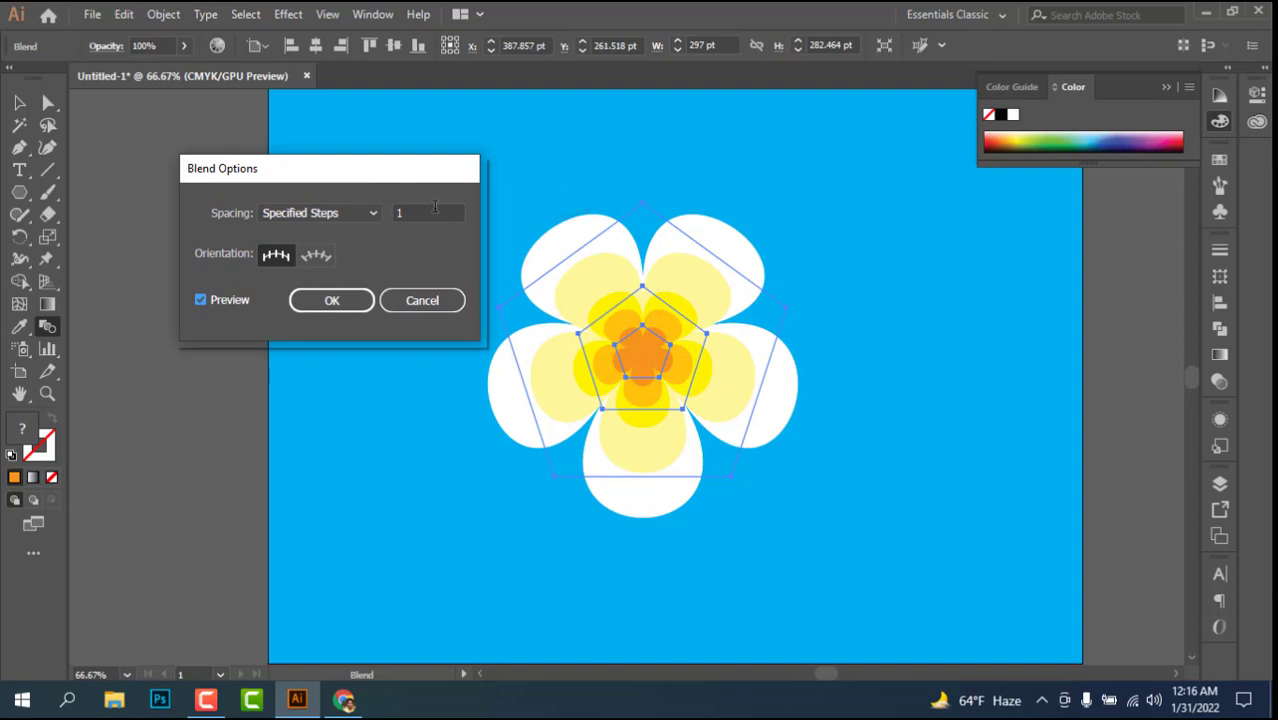
{"action": "type", "text": "3"}
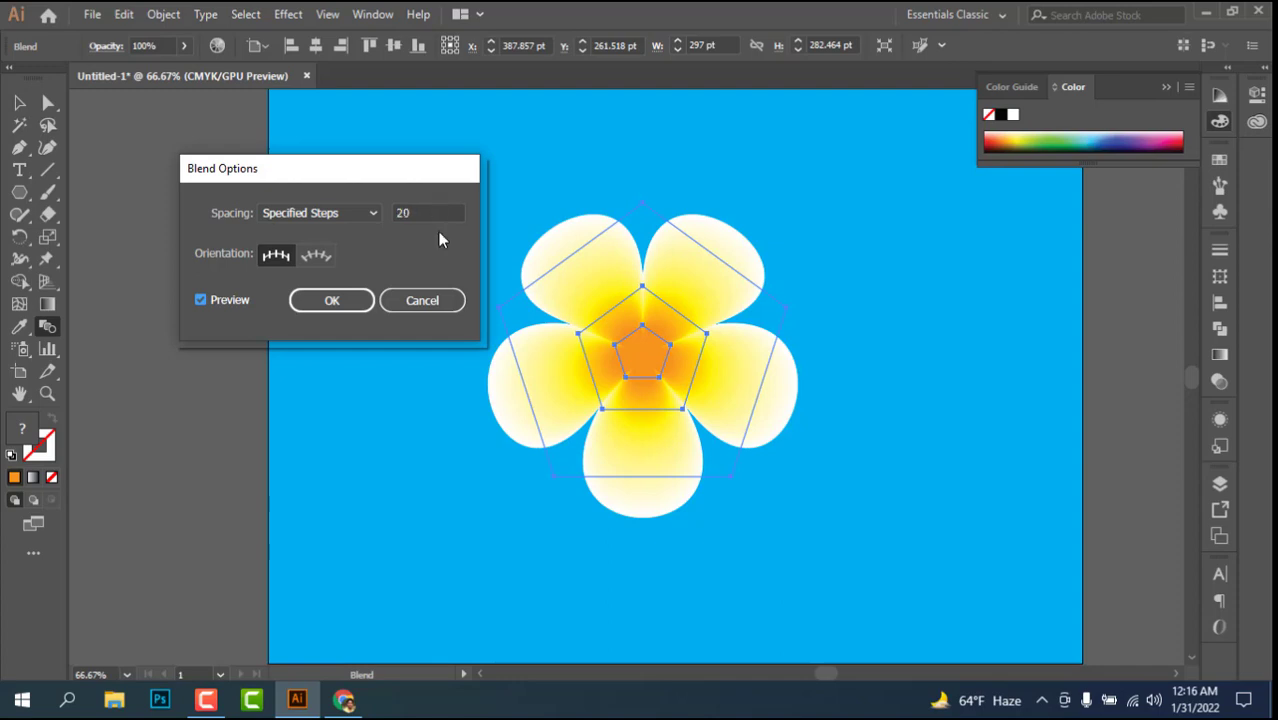
{"action": "left_click", "coordinate": [340, 301]}
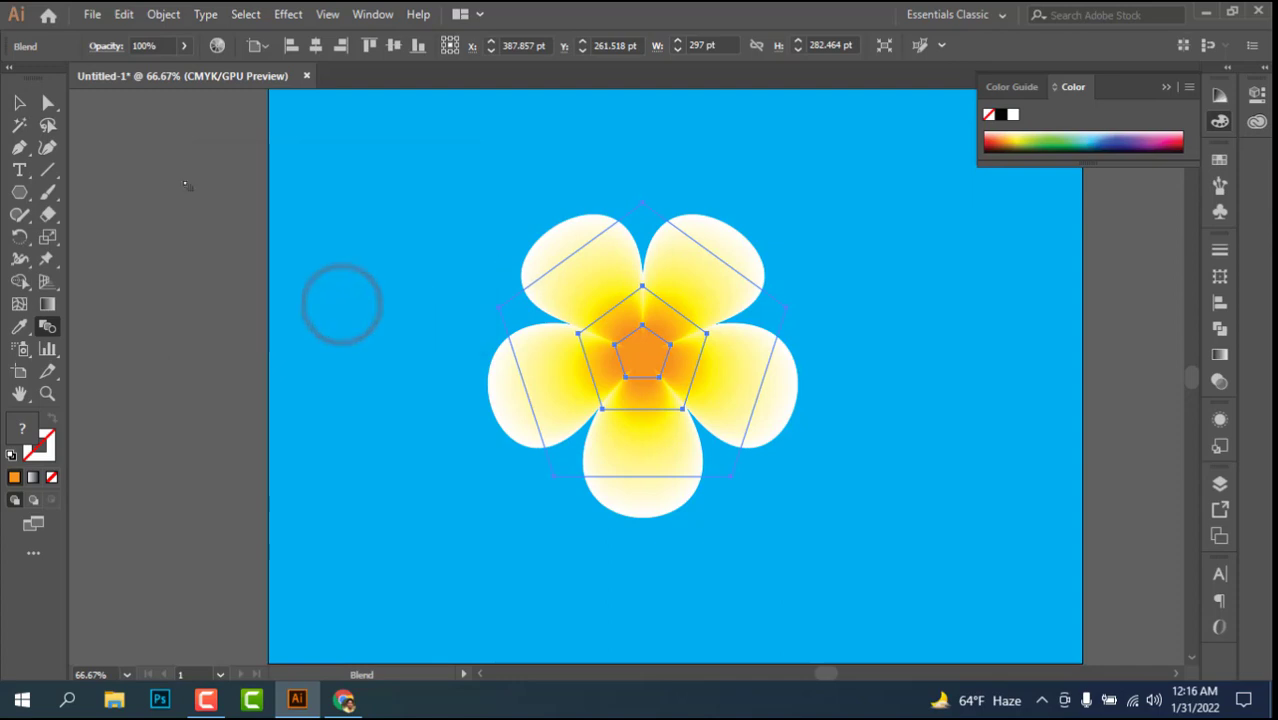
{"action": "left_click", "coordinate": [21, 104]}
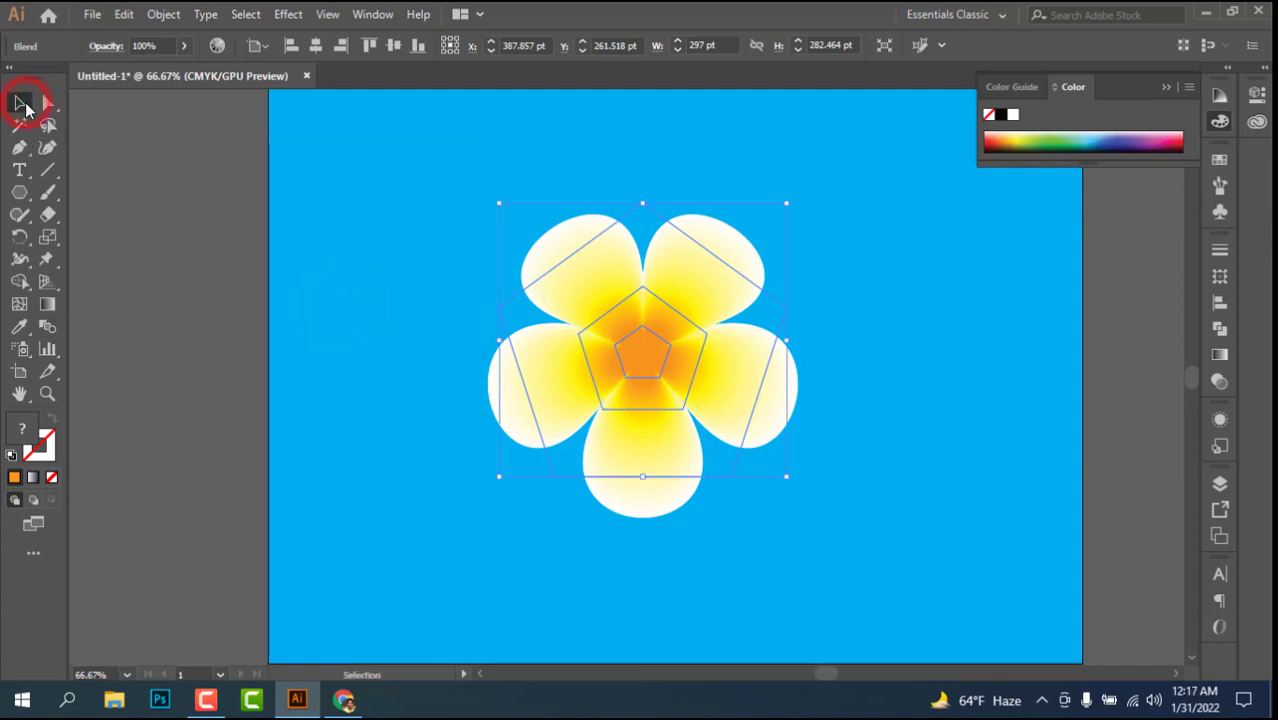
{"action": "left_click", "coordinate": [202, 172]}
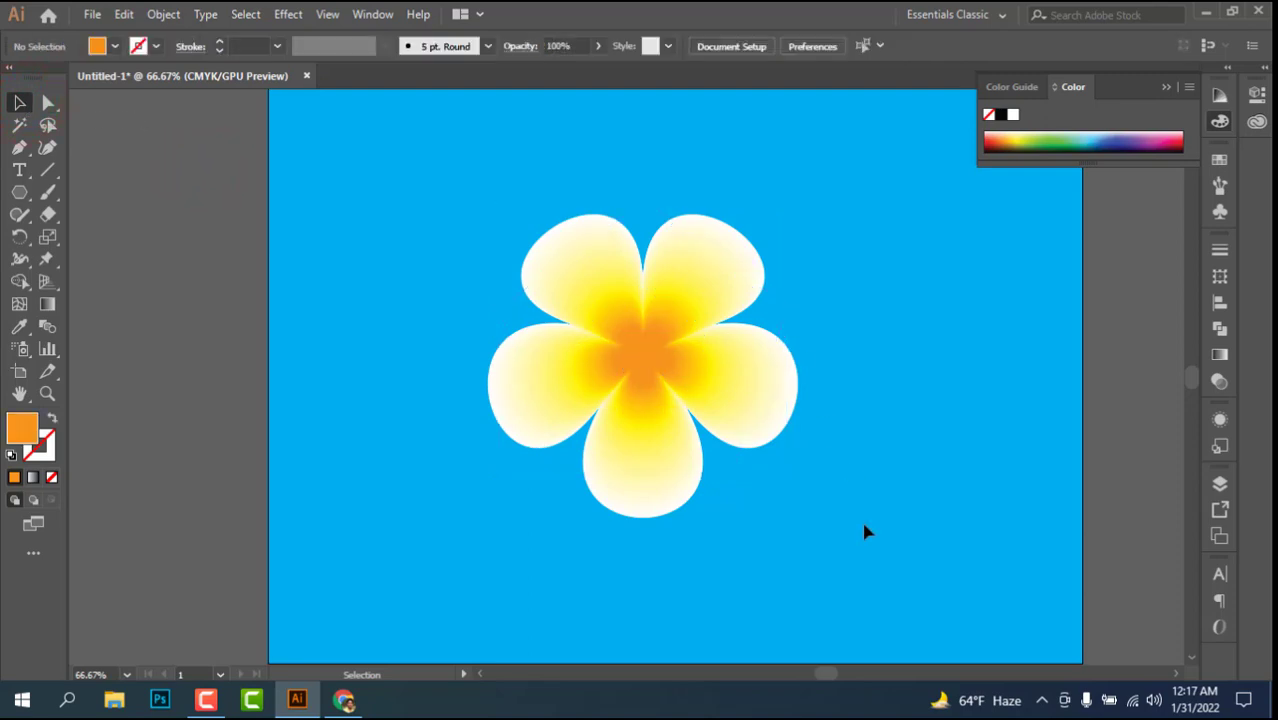
Step: Move the blended flower straight up to about Y 150 pt, leaving room for a stem below it, and deselect it
{"action": "scroll", "coordinate": [848, 522], "scroll_direction": "down", "scroll_amount": 1}
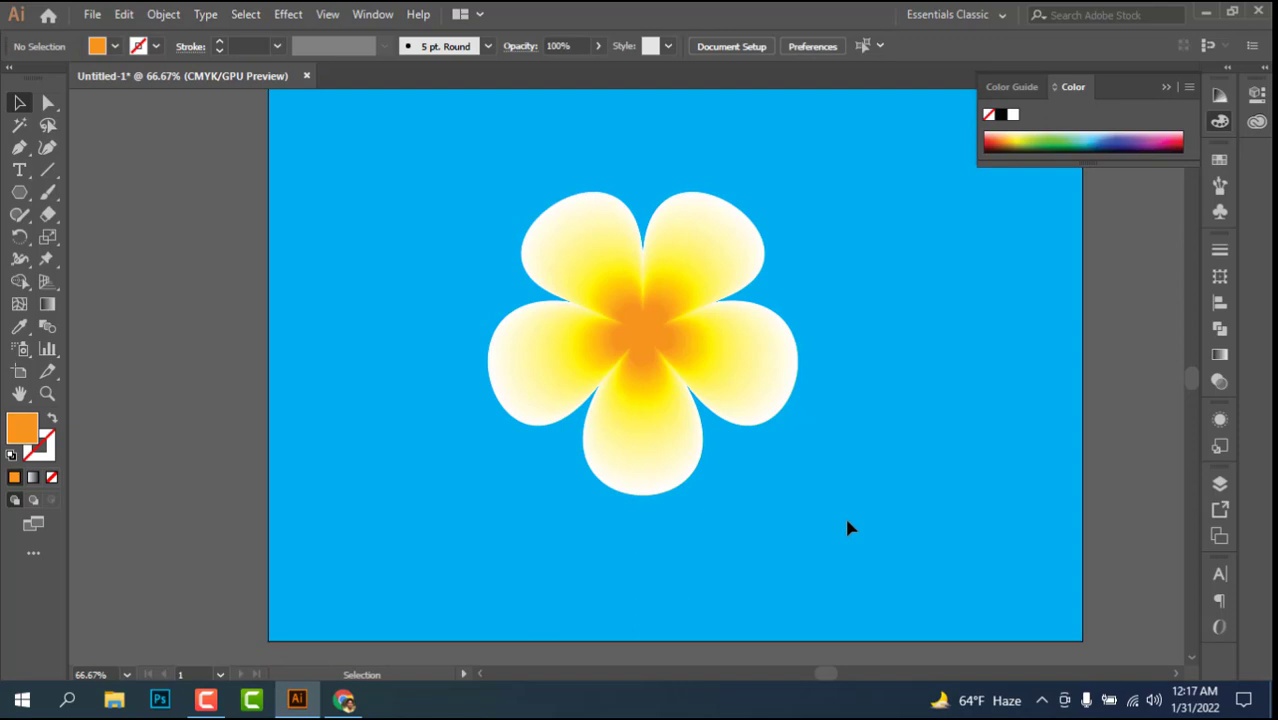
{"action": "scroll", "coordinate": [847, 527], "scroll_direction": "up", "scroll_amount": 2}
{"action": "left_click", "coordinate": [603, 418]}
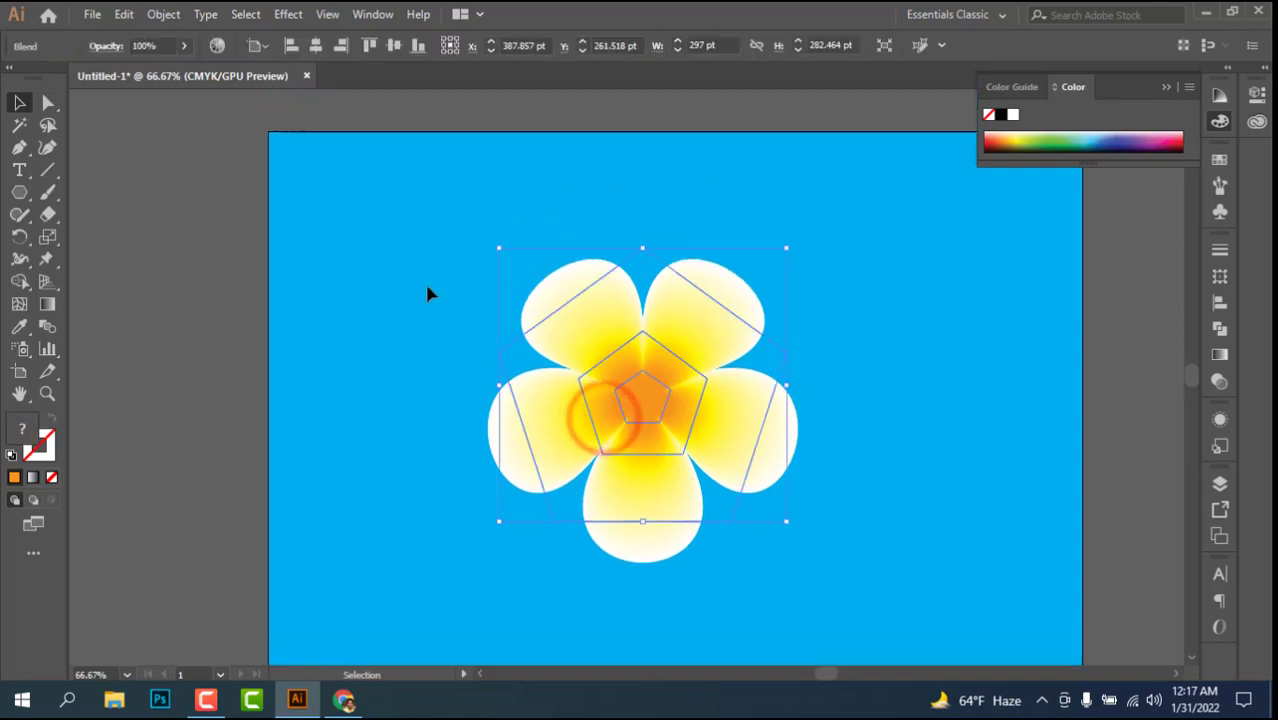
{"action": "left_click_drag", "start_coordinate": [427, 285], "coordinate": [811, 580]}
{"action": "left_click_drag", "start_coordinate": [665, 507], "coordinate": [666, 394]}
{"action": "left_click_drag", "start_coordinate": [679, 300], "coordinate": [629, 308]}
{"action": "scroll", "coordinate": [664, 403], "scroll_direction": "down", "scroll_amount": 3}
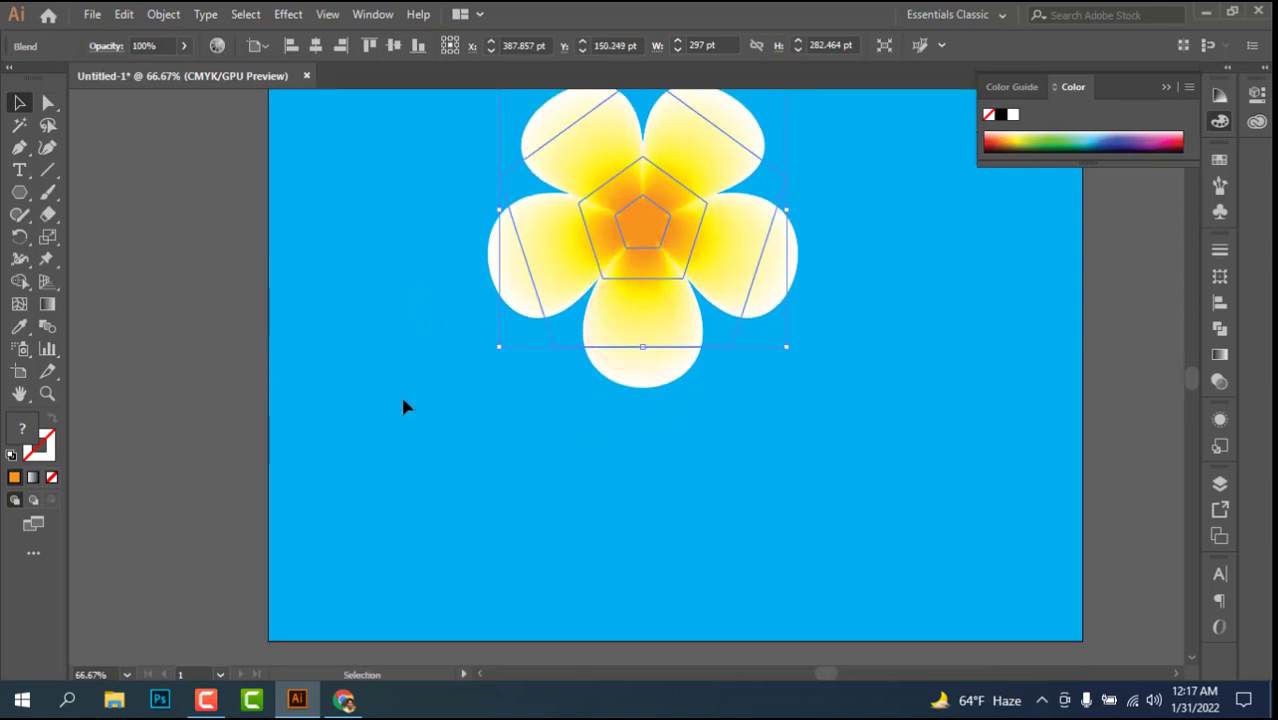
{"action": "left_click", "coordinate": [238, 387]}
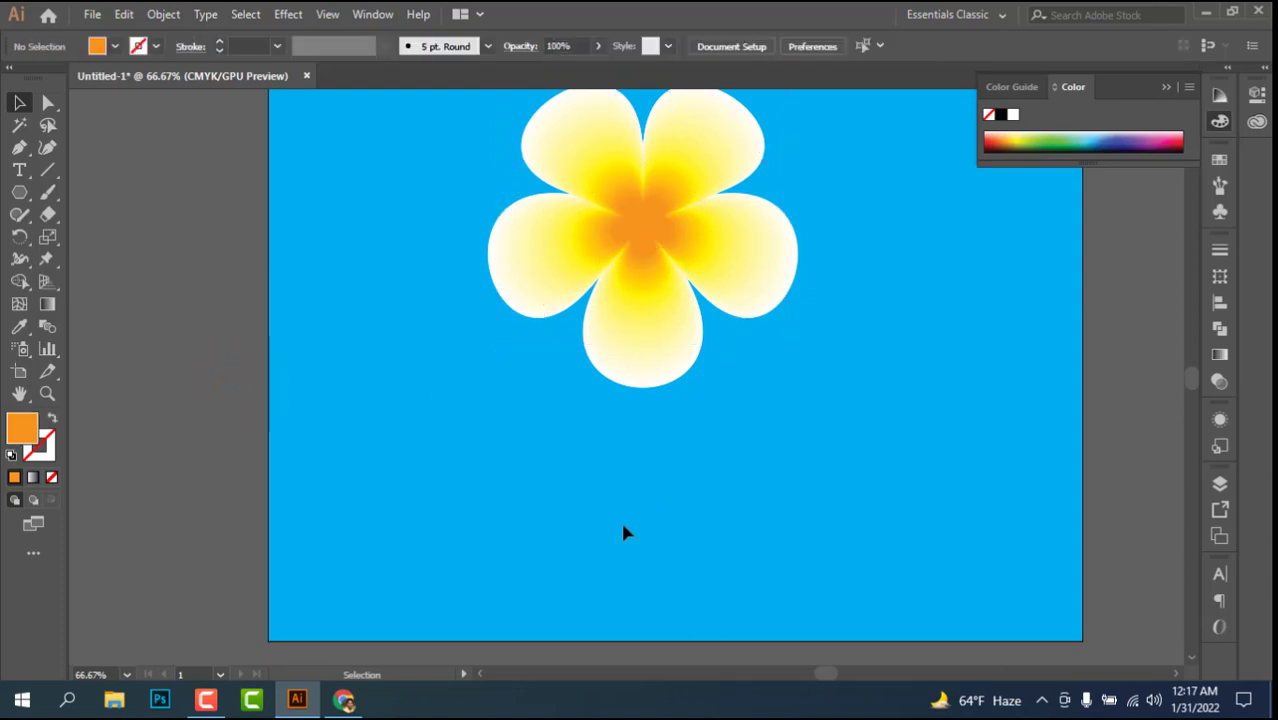
Step: Draw a curved stem path with the Pen tool beside the flower, about 330 pt from its upper to its lower end
{"action": "left_click", "coordinate": [15, 150]}
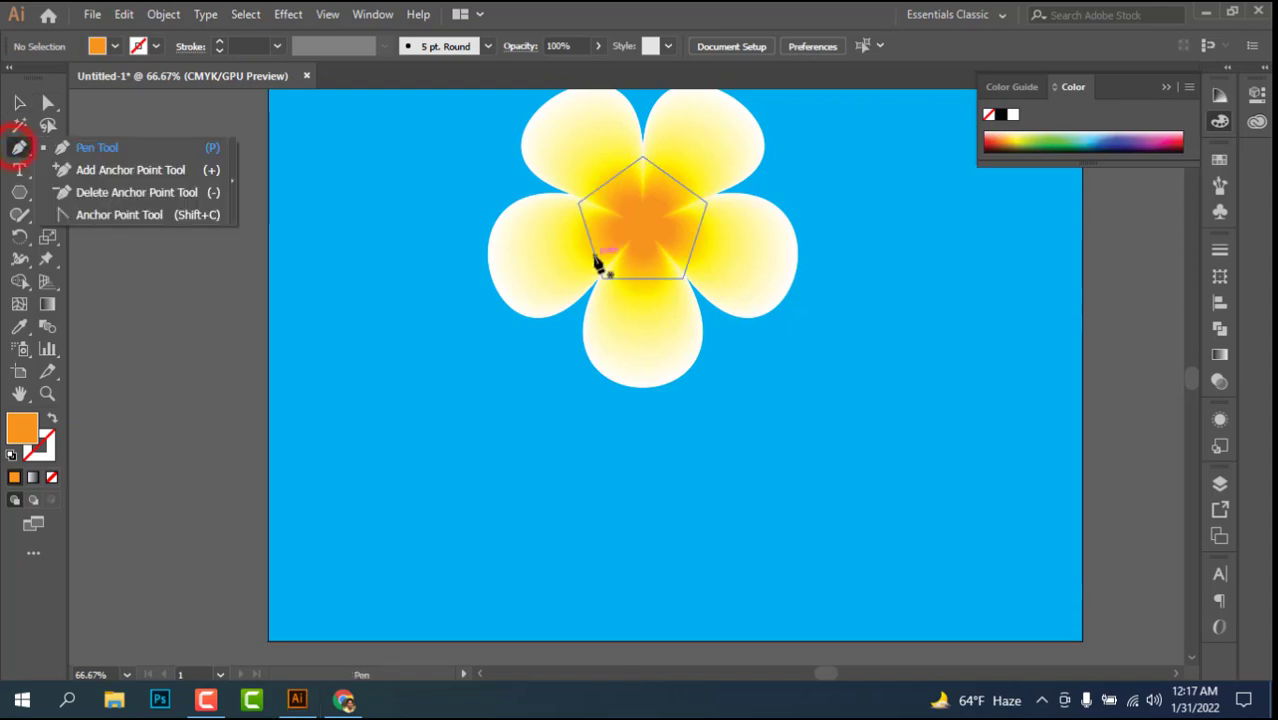
{"action": "left_click", "coordinate": [865, 285]}
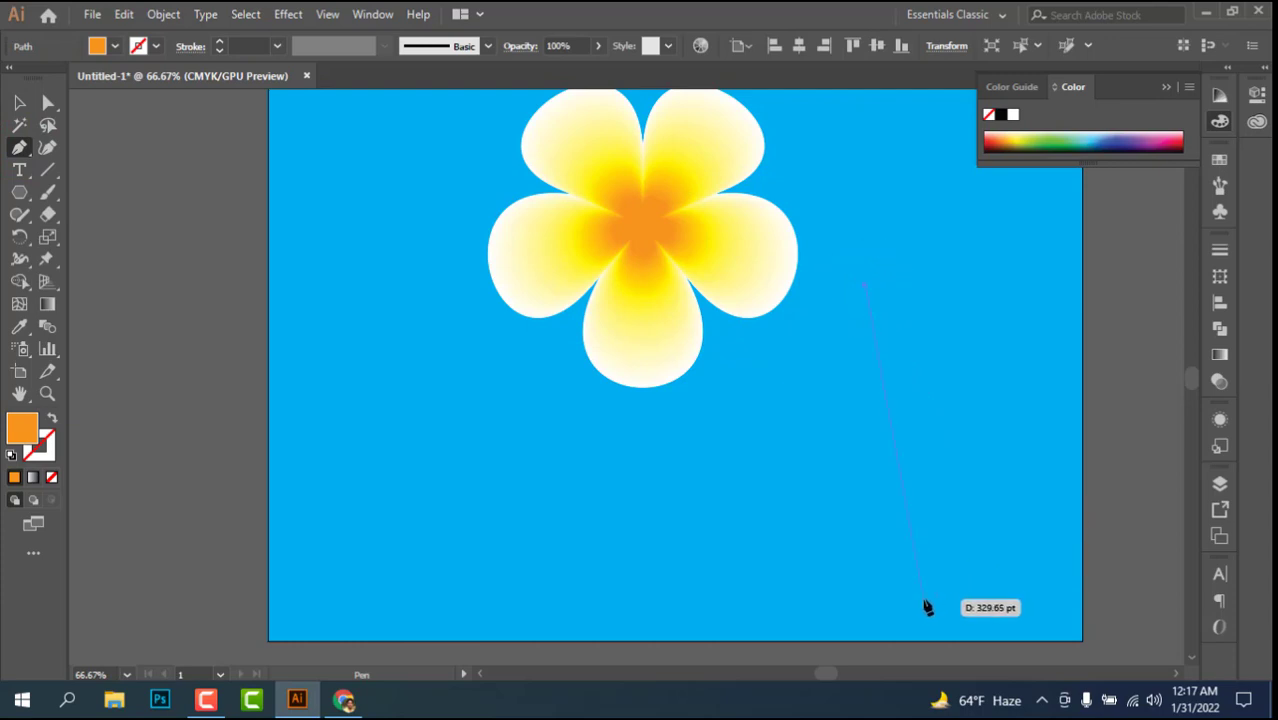
{"action": "left_click_drag", "start_coordinate": [924, 599], "coordinate": [866, 636]}
{"action": "left_click_drag", "start_coordinate": [923, 341], "coordinate": [852, 582]}
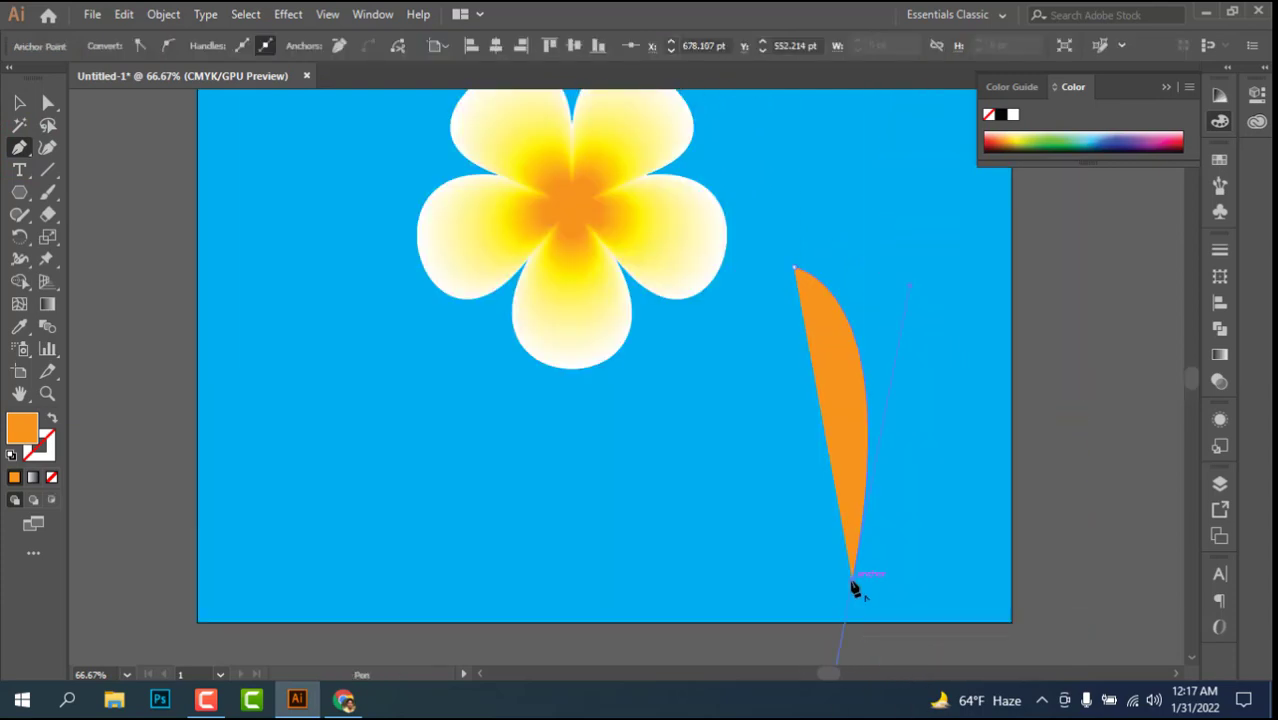
{"action": "left_click", "coordinate": [852, 580]}
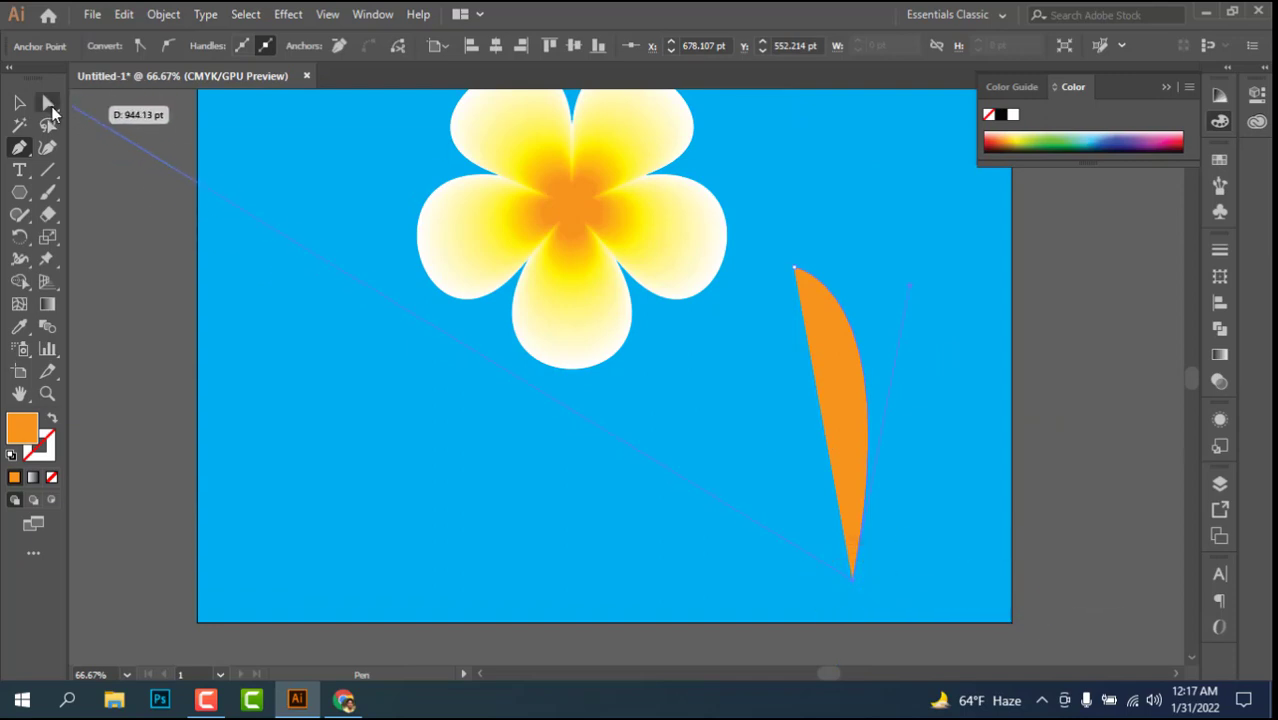
Step: Adjust the direction handle of the stem's lower anchor point to bow the curve slightly further outward
{"action": "left_click", "coordinate": [48, 102]}
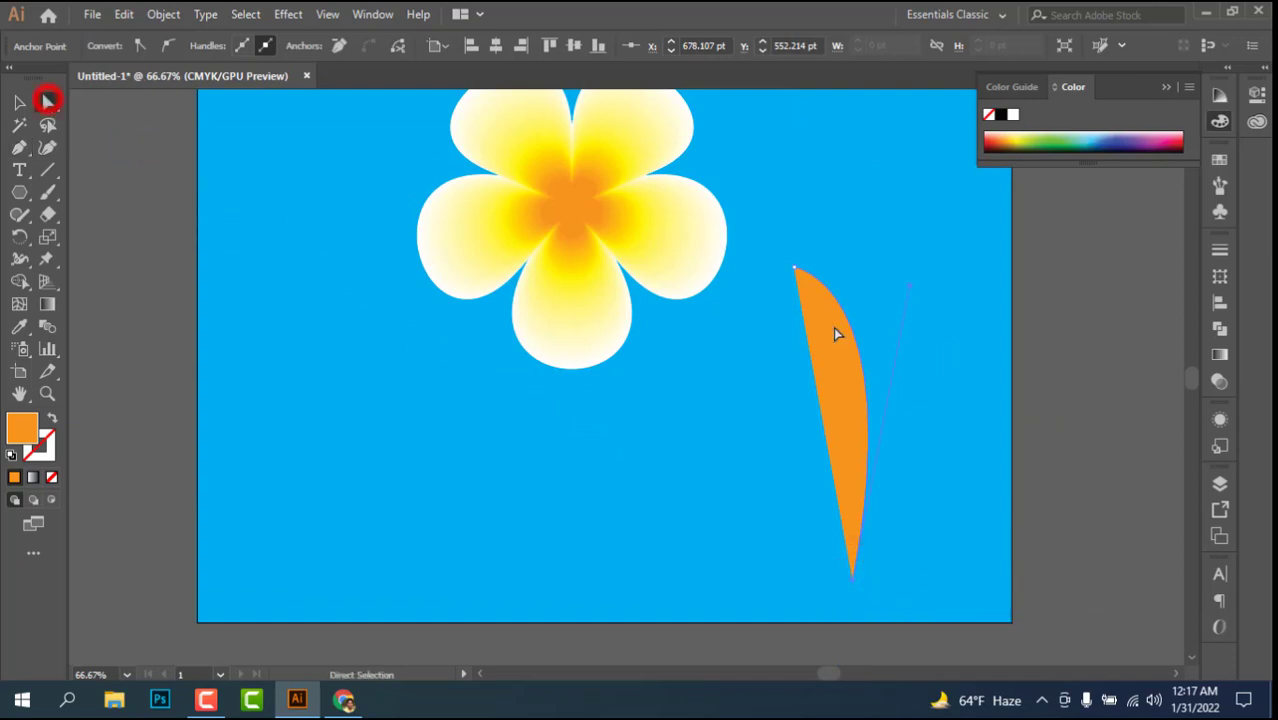
{"action": "left_click_drag", "start_coordinate": [911, 285], "coordinate": [964, 296]}
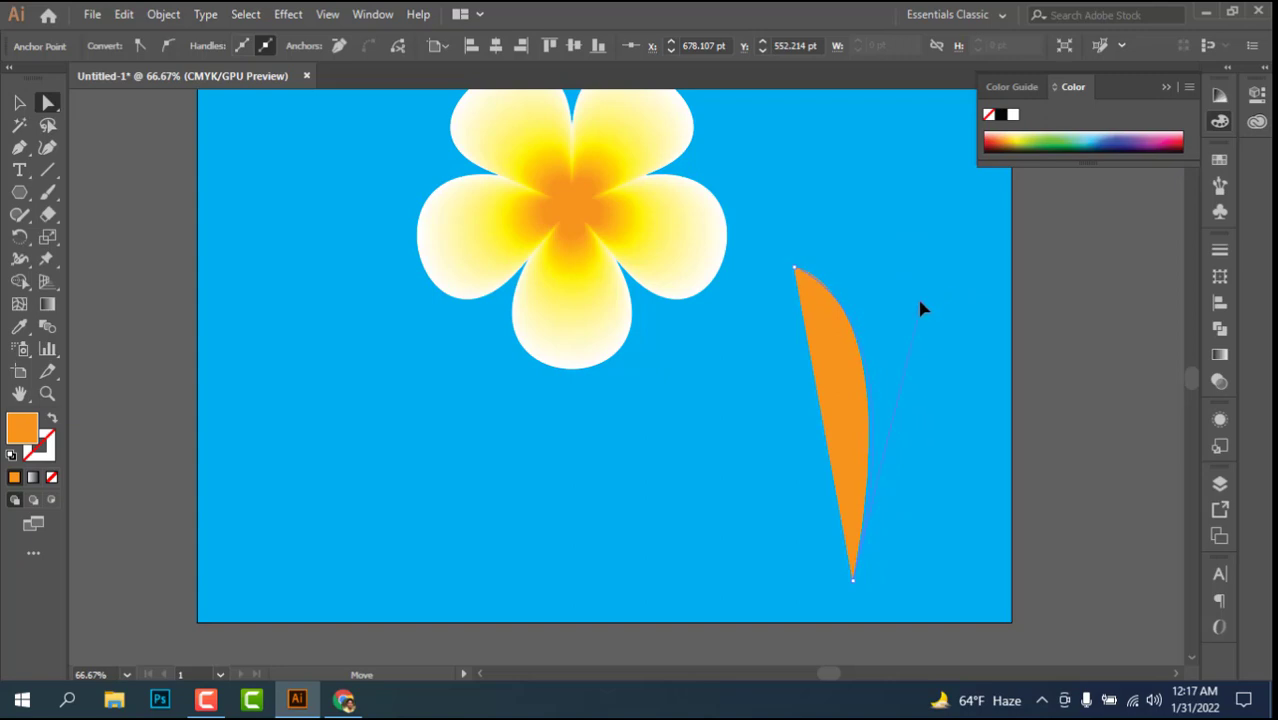
{"action": "left_click_drag", "start_coordinate": [924, 298], "coordinate": [927, 291]}
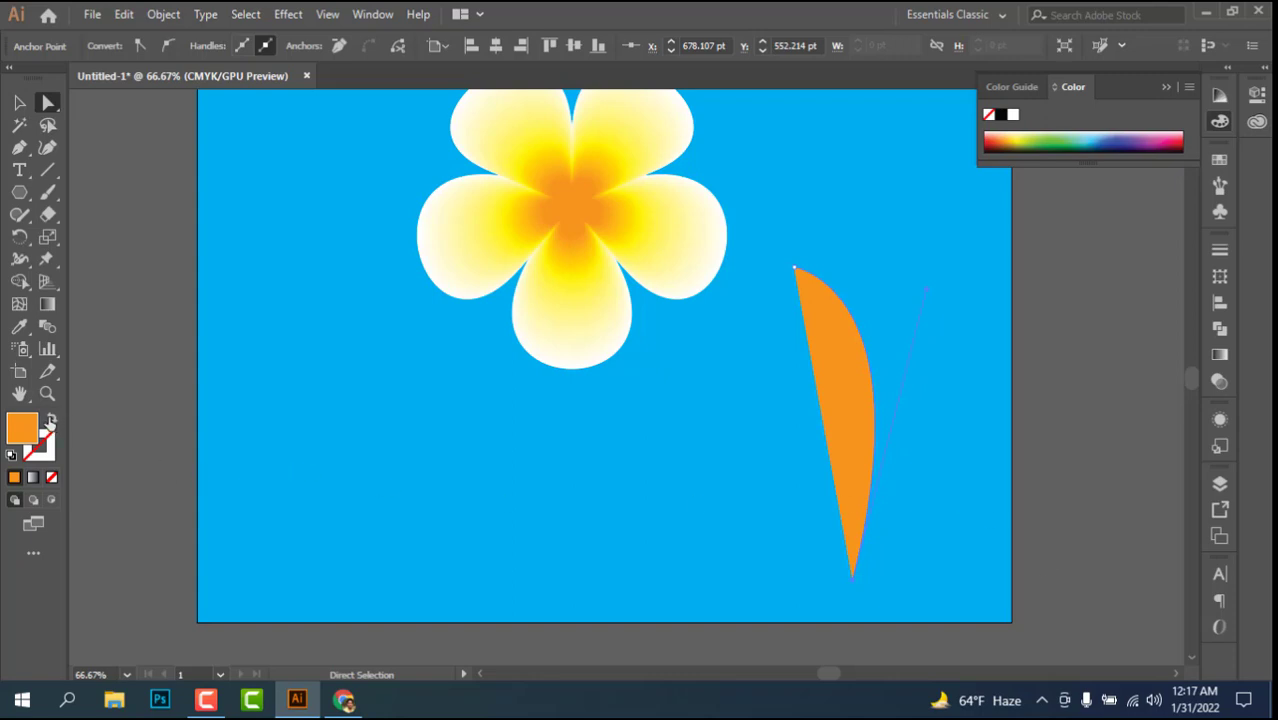
Step: Swap the stem path's colours for an orange stroke with no fill, and deselect the path
{"action": "left_click", "coordinate": [50, 421]}
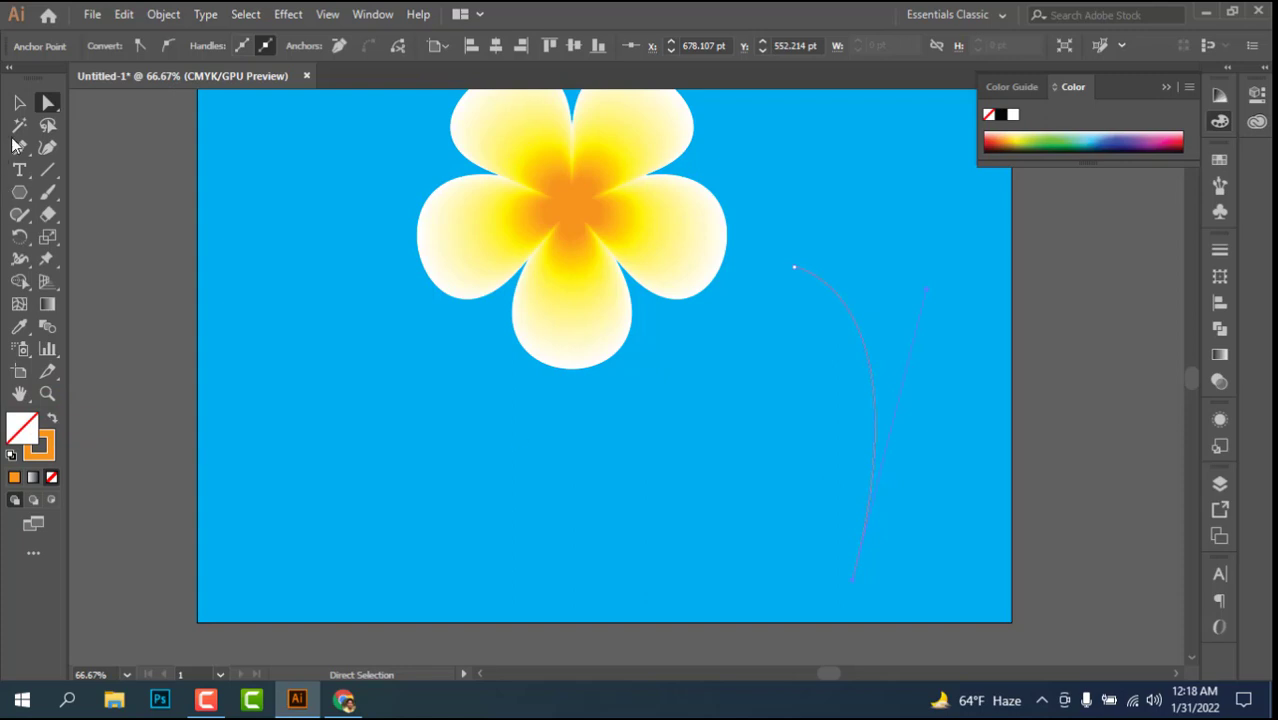
{"action": "left_click", "coordinate": [19, 101]}
{"action": "left_click", "coordinate": [630, 453]}
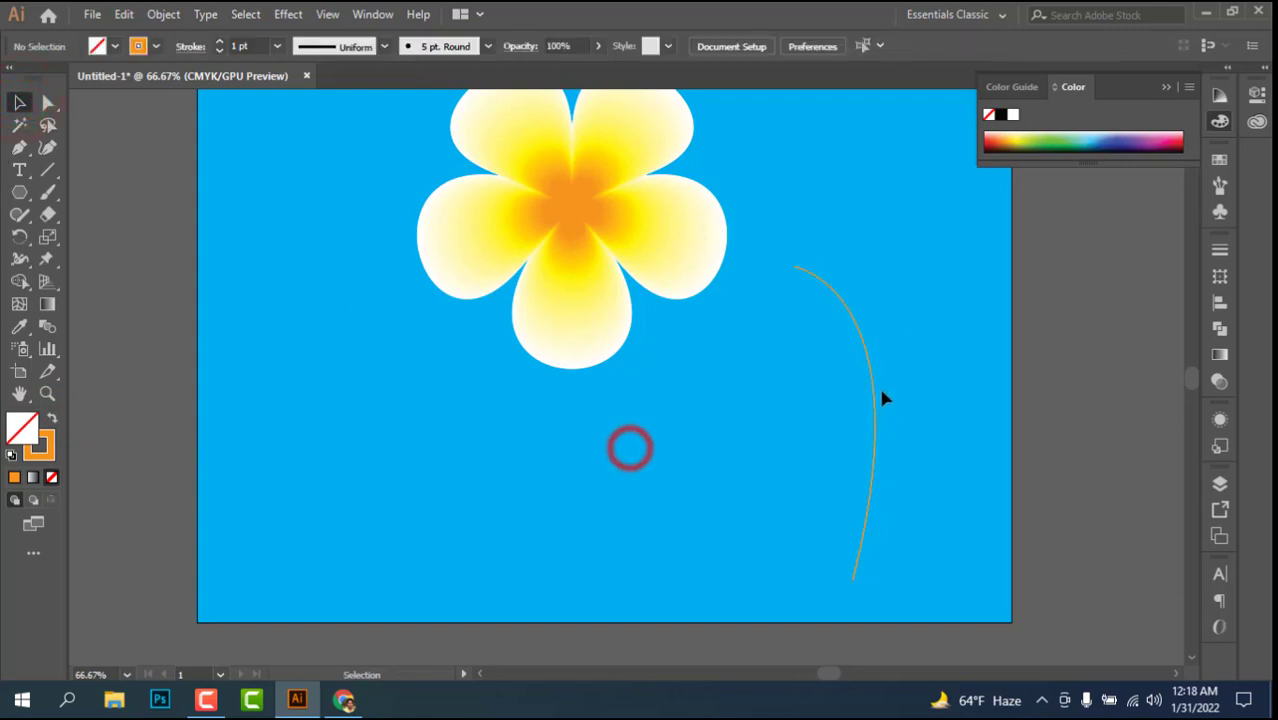
Step: Set the stem's stroke weight to 15 pt and apply the tapering Width Profile 4
{"action": "left_click", "coordinate": [876, 396]}
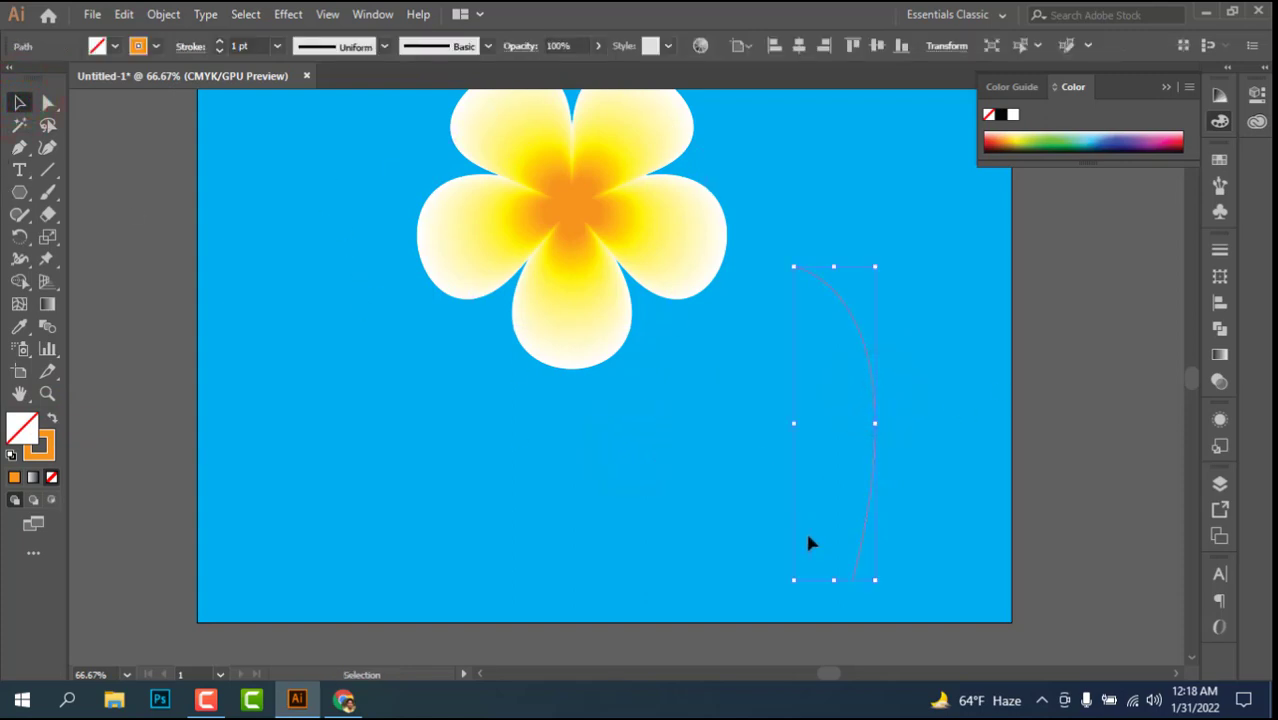
{"action": "left_click", "coordinate": [220, 43]}
{"action": "left_click", "coordinate": [220, 43]}
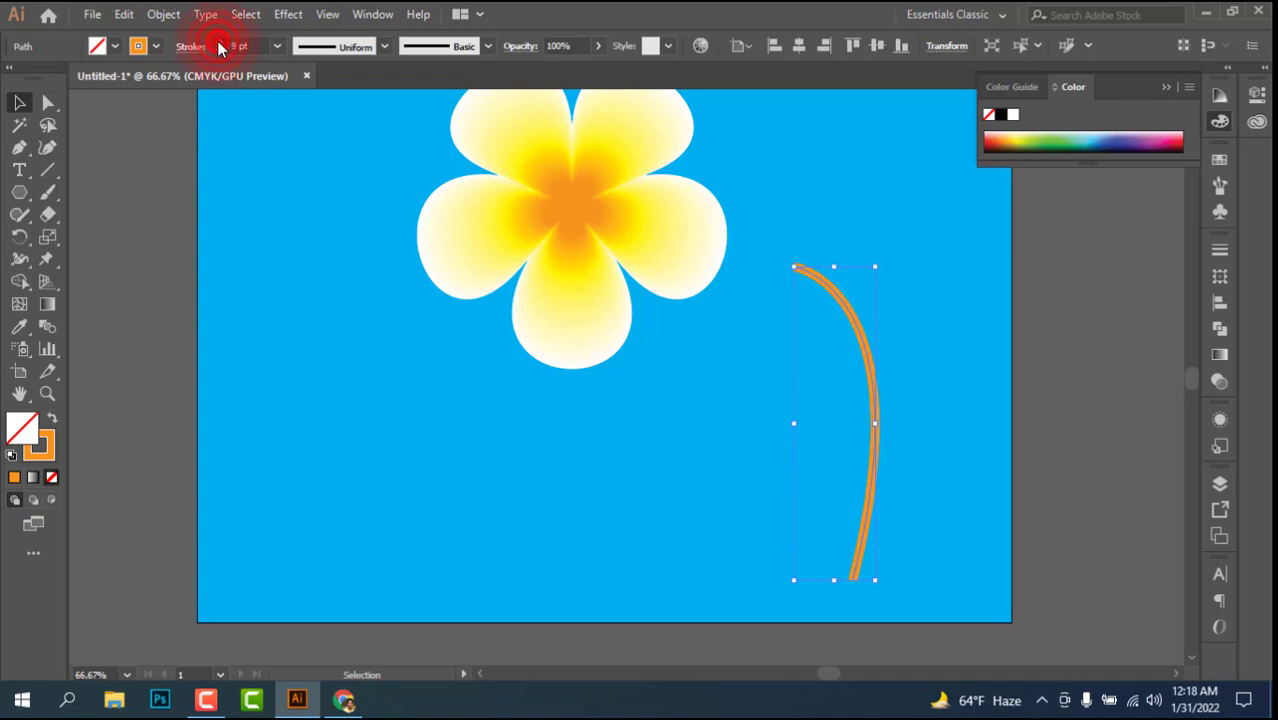
{"action": "left_click", "coordinate": [220, 43]}
{"action": "left_click", "coordinate": [220, 43]}
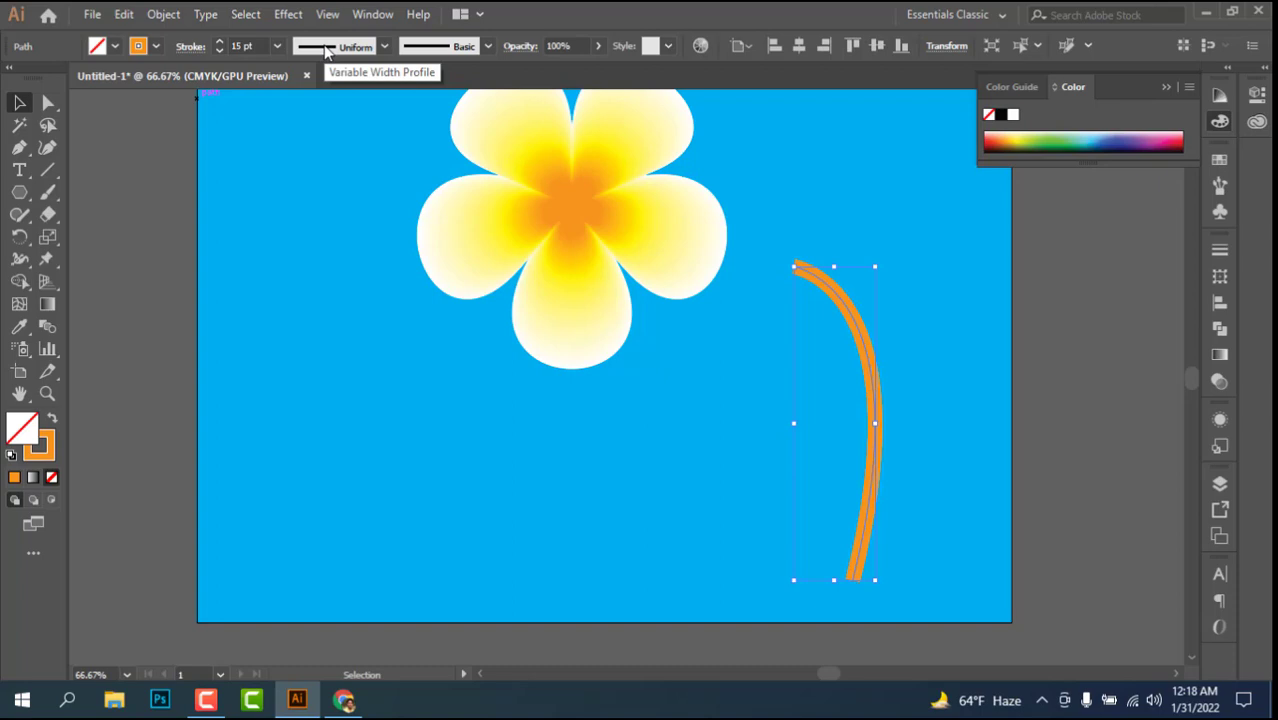
{"action": "left_click", "coordinate": [384, 46]}
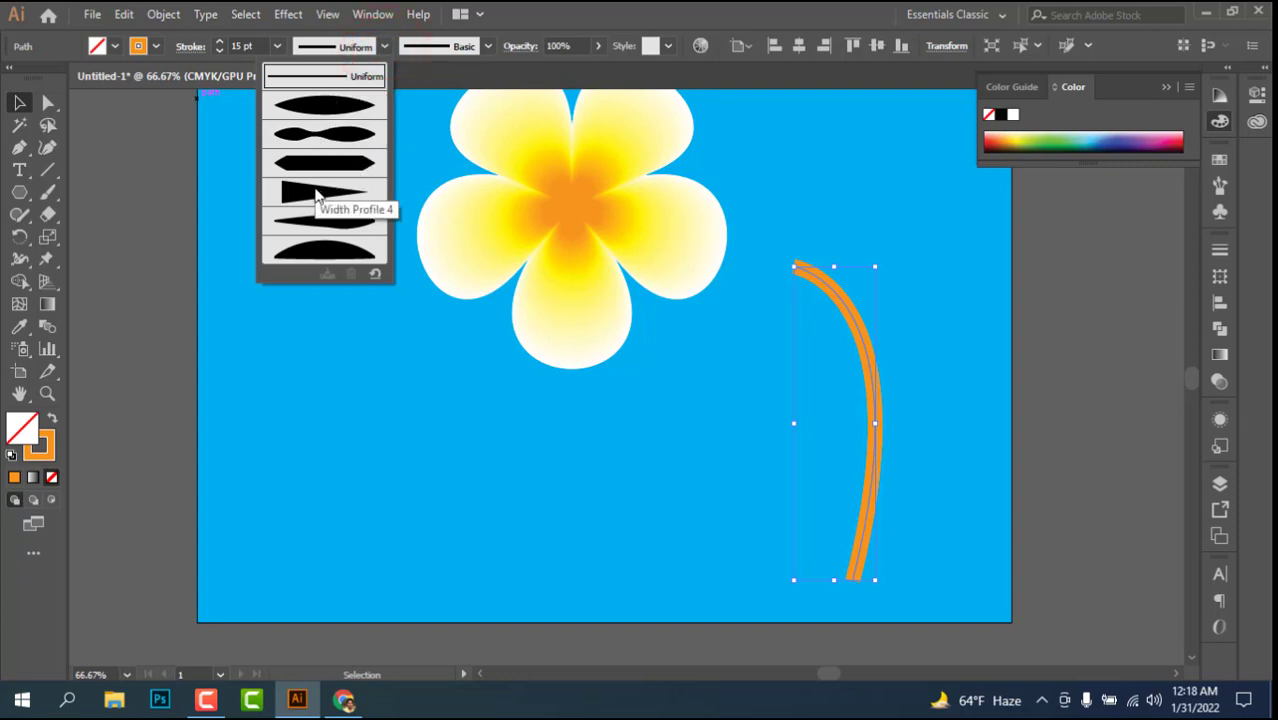
{"action": "left_click", "coordinate": [316, 195]}
Step: Set the stem's stroke weight to 27 pt and move it so its thick end meets the gap between the flower's lower petals
{"action": "left_click_drag", "start_coordinate": [829, 295], "coordinate": [770, 322]}
{"action": "left_click", "coordinate": [915, 365]}
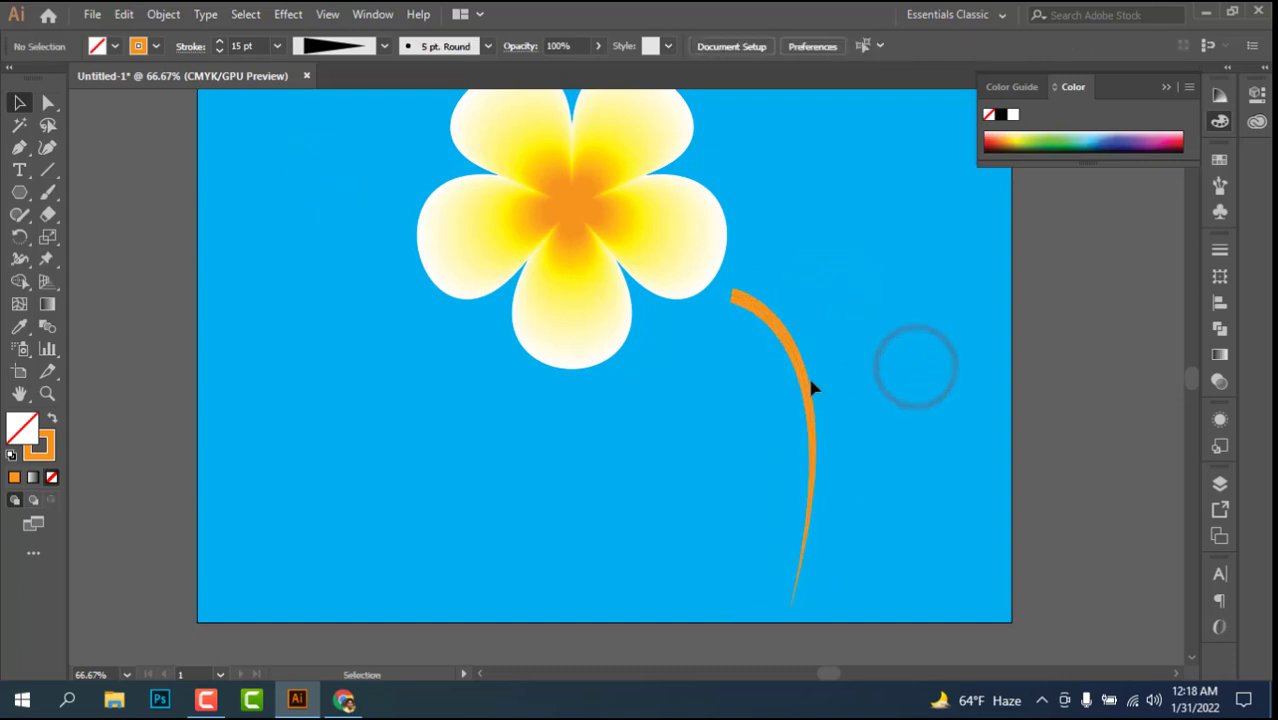
{"action": "mouse_move", "coordinate": [806, 380]}
{"action": "left_mouse_down"}
{"action": "mouse_move", "coordinate": [777, 423]}
{"action": "mouse_move", "coordinate": [765, 394]}
{"action": "mouse_move", "coordinate": [789, 378]}
{"action": "left_mouse_up"}
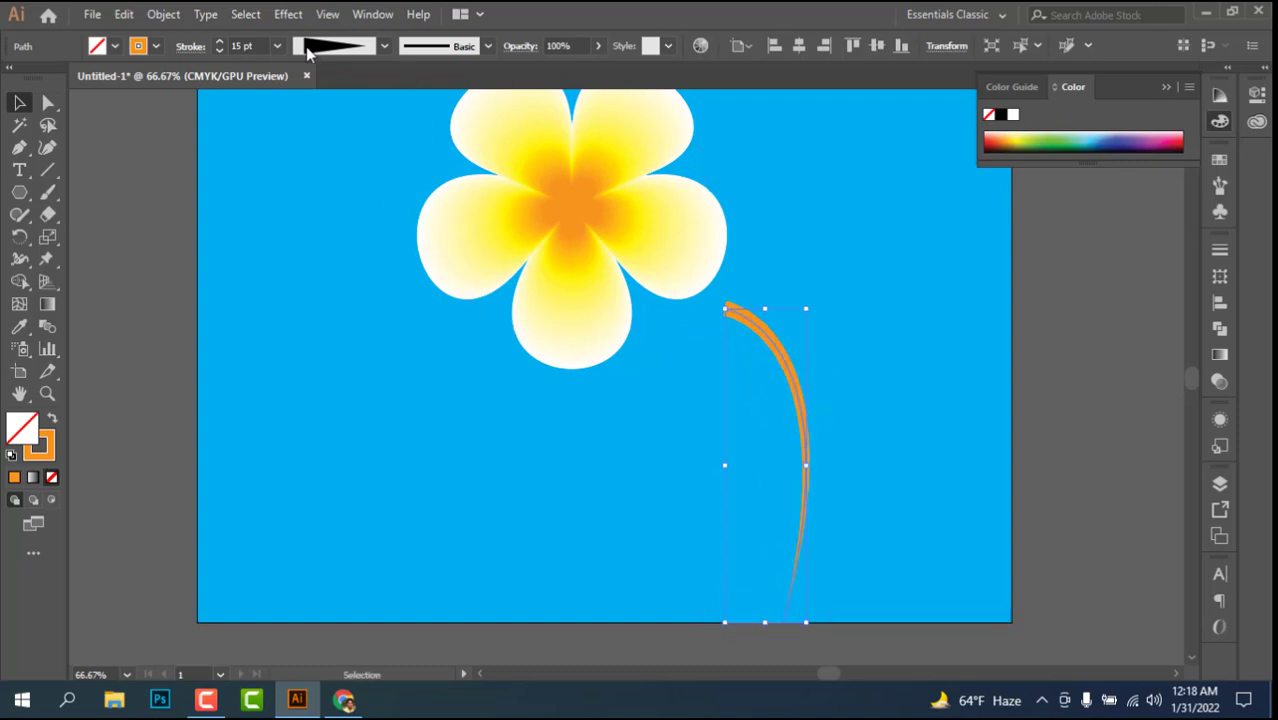
{"action": "scroll", "coordinate": [257, 41], "scroll_direction": "up", "scroll_amount": 10}
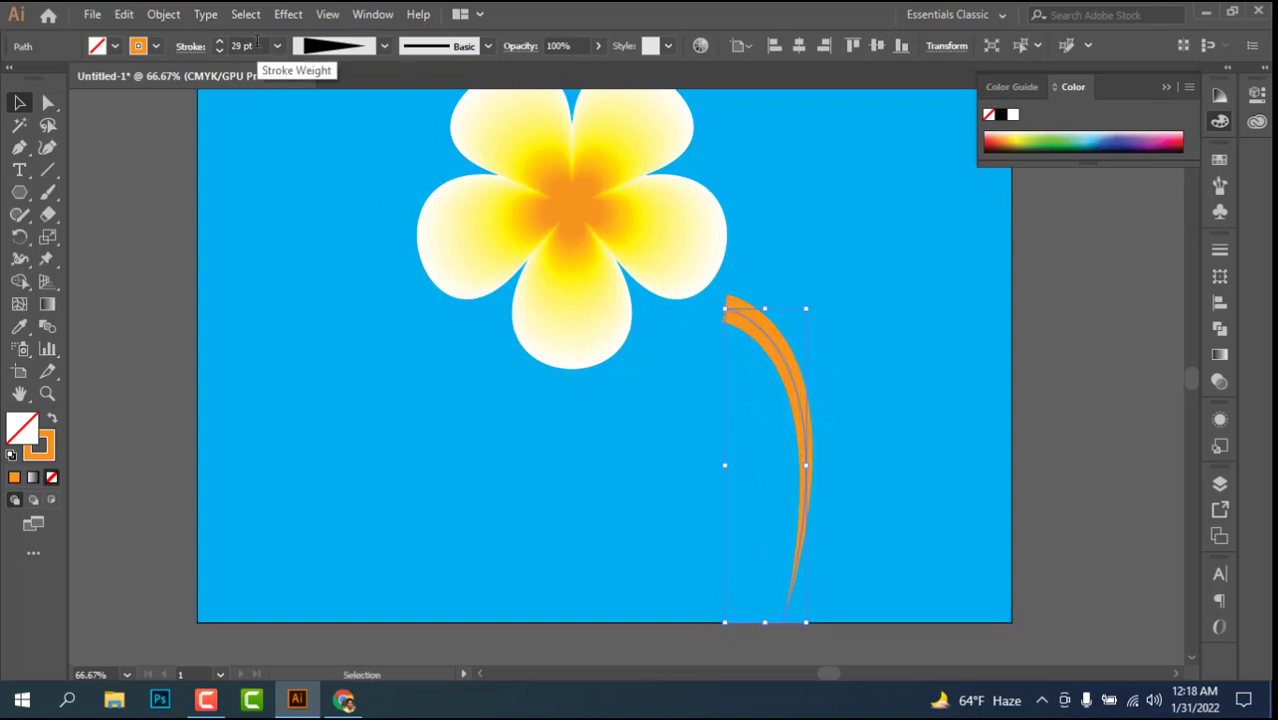
{"action": "mouse_move", "coordinate": [757, 333]}
{"action": "left_mouse_down"}
{"action": "mouse_move", "coordinate": [710, 346]}
{"action": "mouse_move", "coordinate": [633, 288]}
{"action": "mouse_move", "coordinate": [681, 322]}
{"action": "left_mouse_up"}
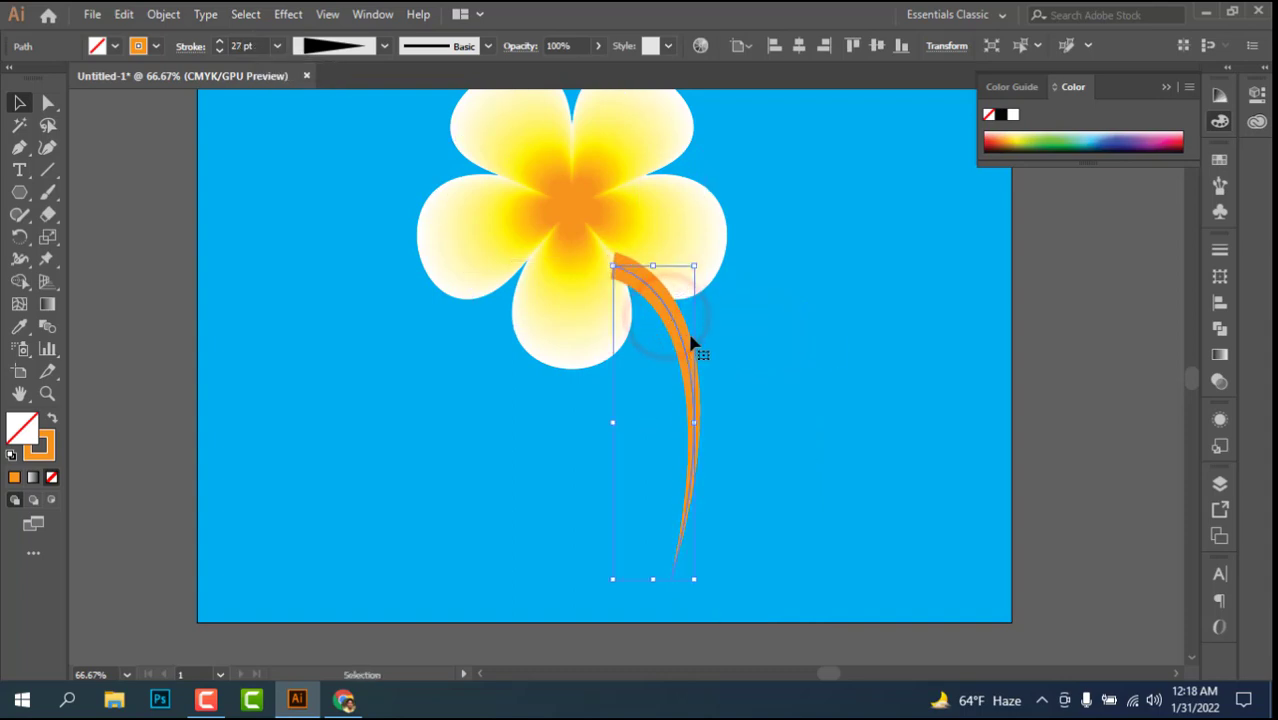
Step: Bring the blended flower in front of the stem, and deselect it
{"action": "left_click", "coordinate": [604, 183]}
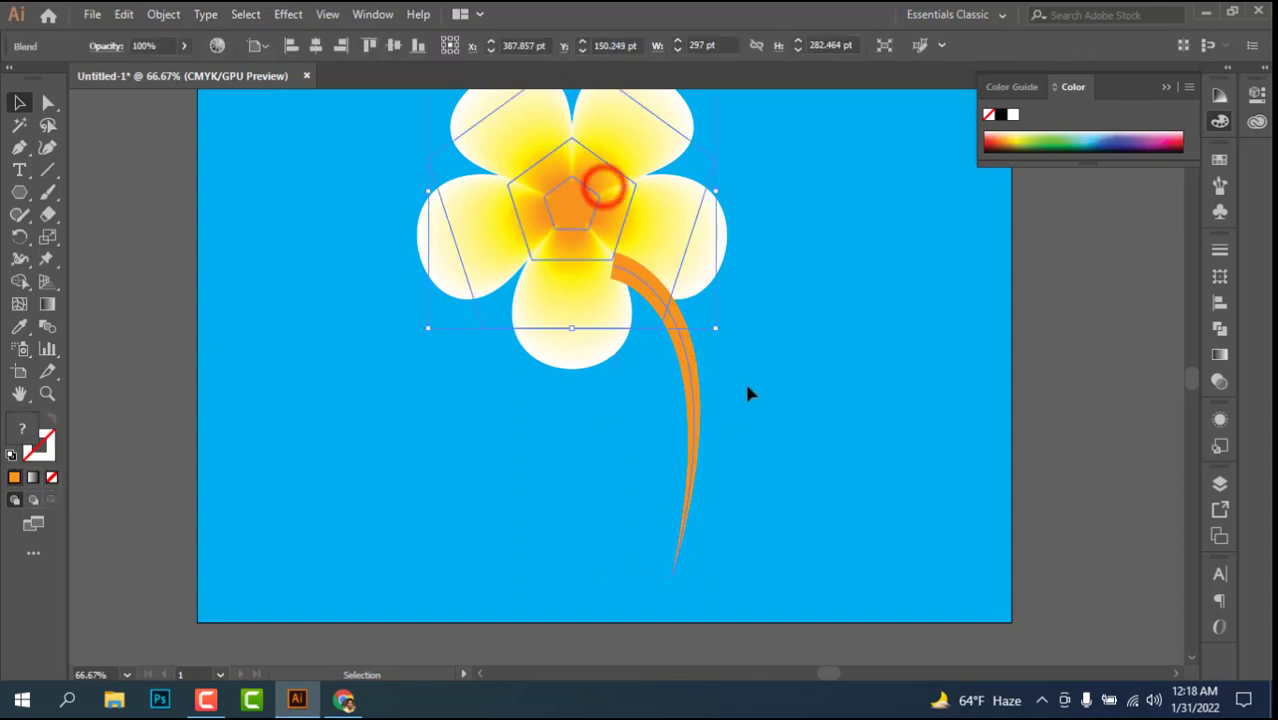
{"action": "left_click", "coordinate": [549, 447]}
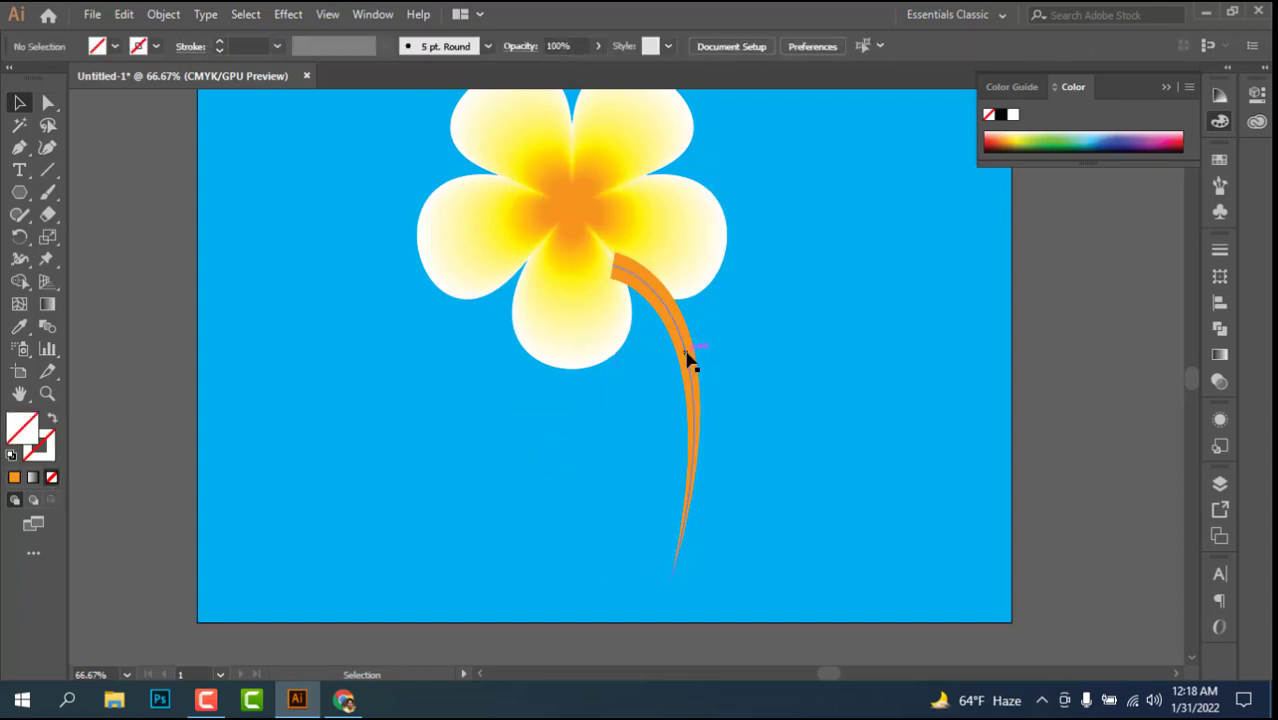
{"action": "right_click", "coordinate": [565, 240]}
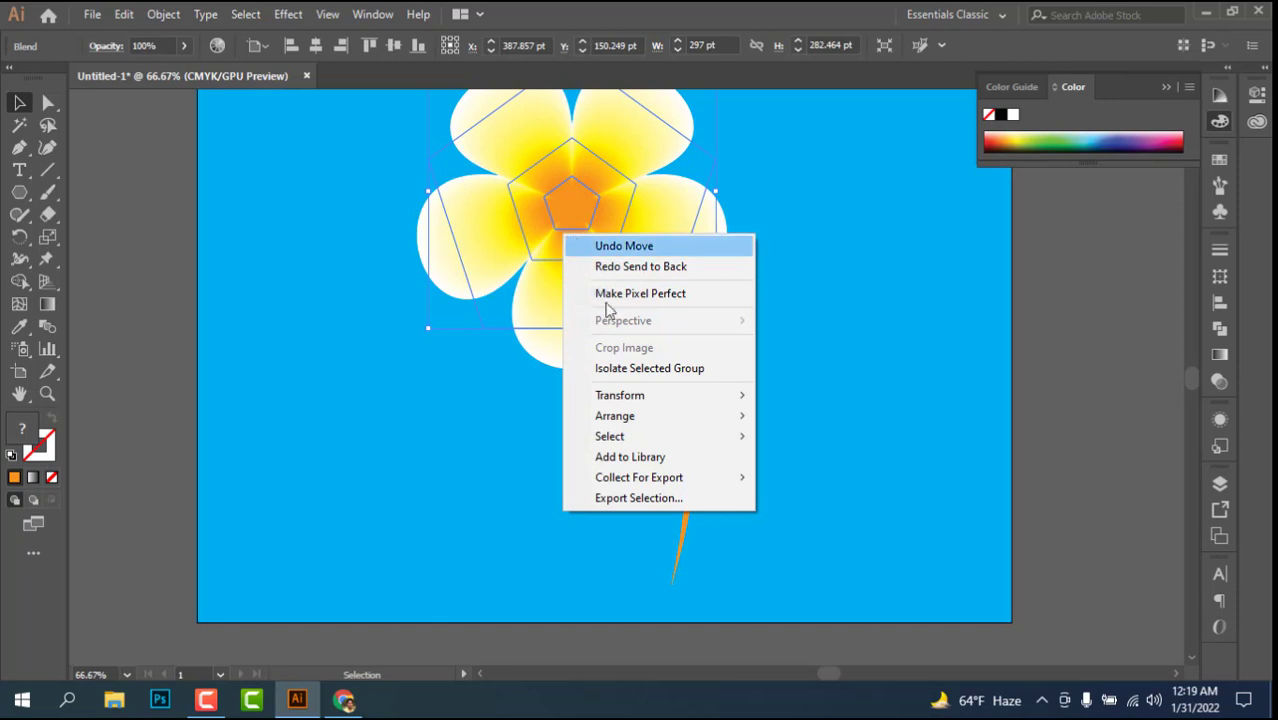
{"action": "mouse_move", "coordinate": [622, 418]}
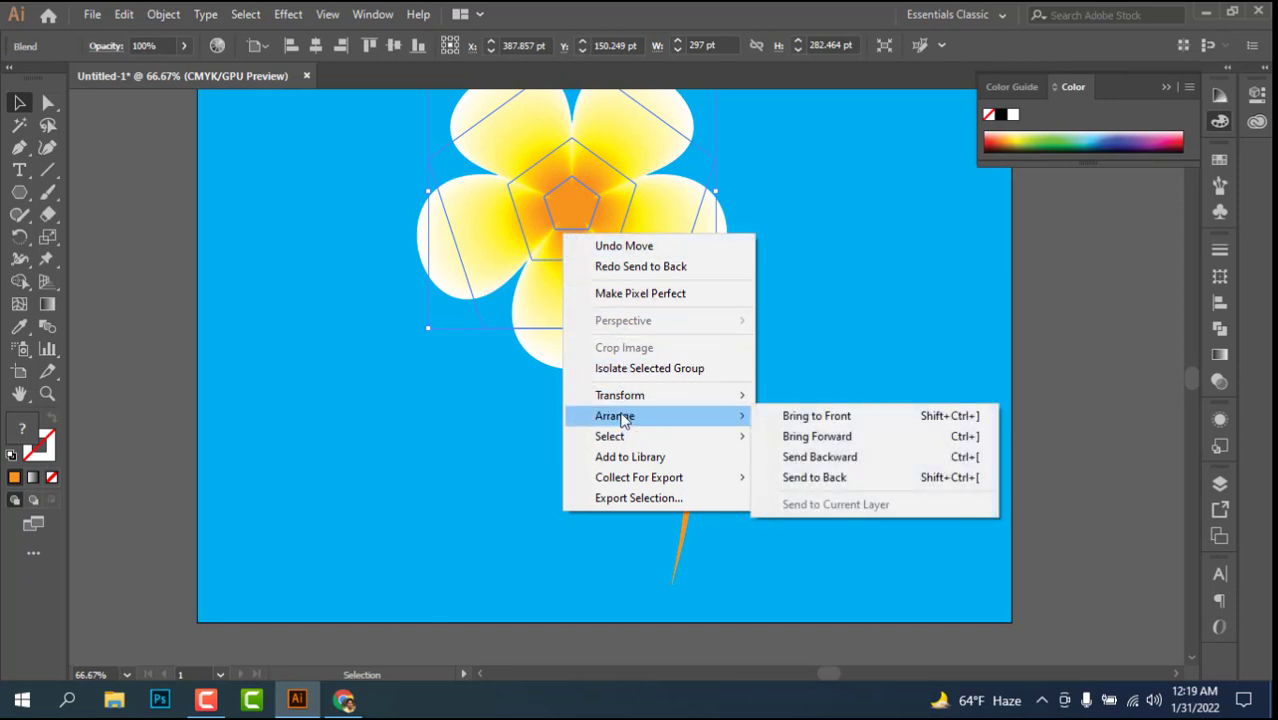
{"action": "left_click", "coordinate": [828, 417]}
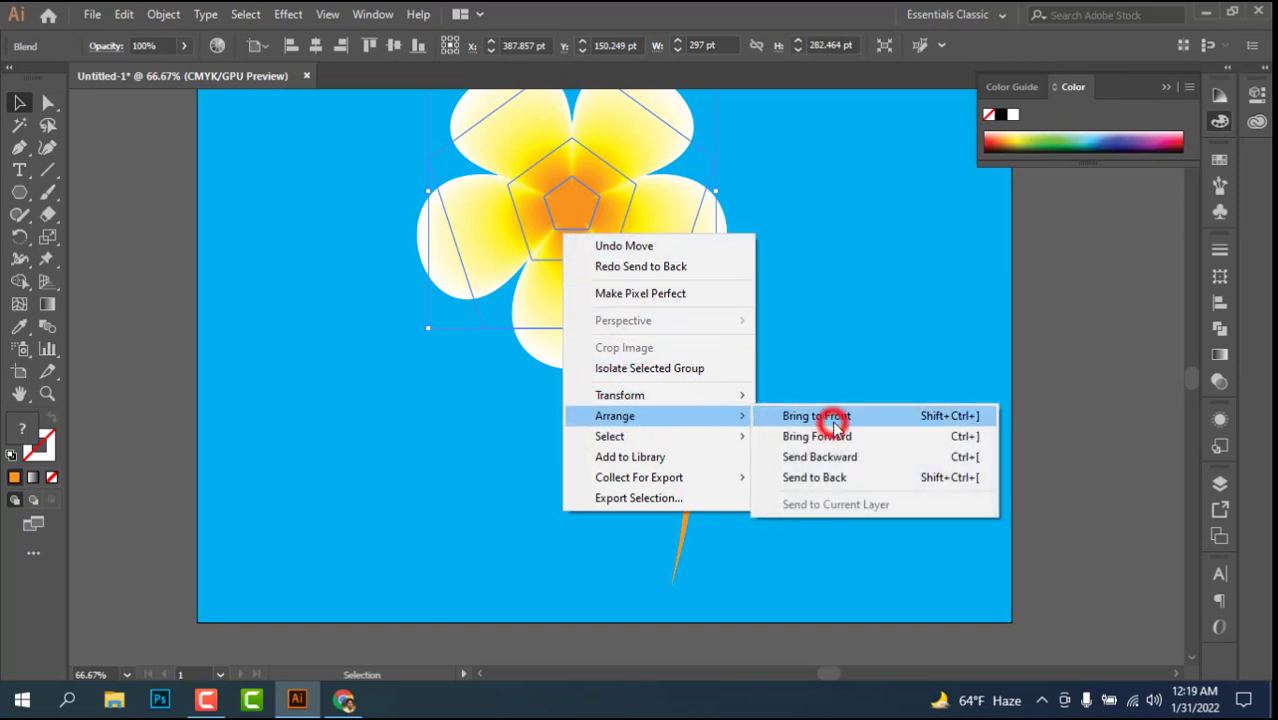
{"action": "left_click", "coordinate": [815, 353]}
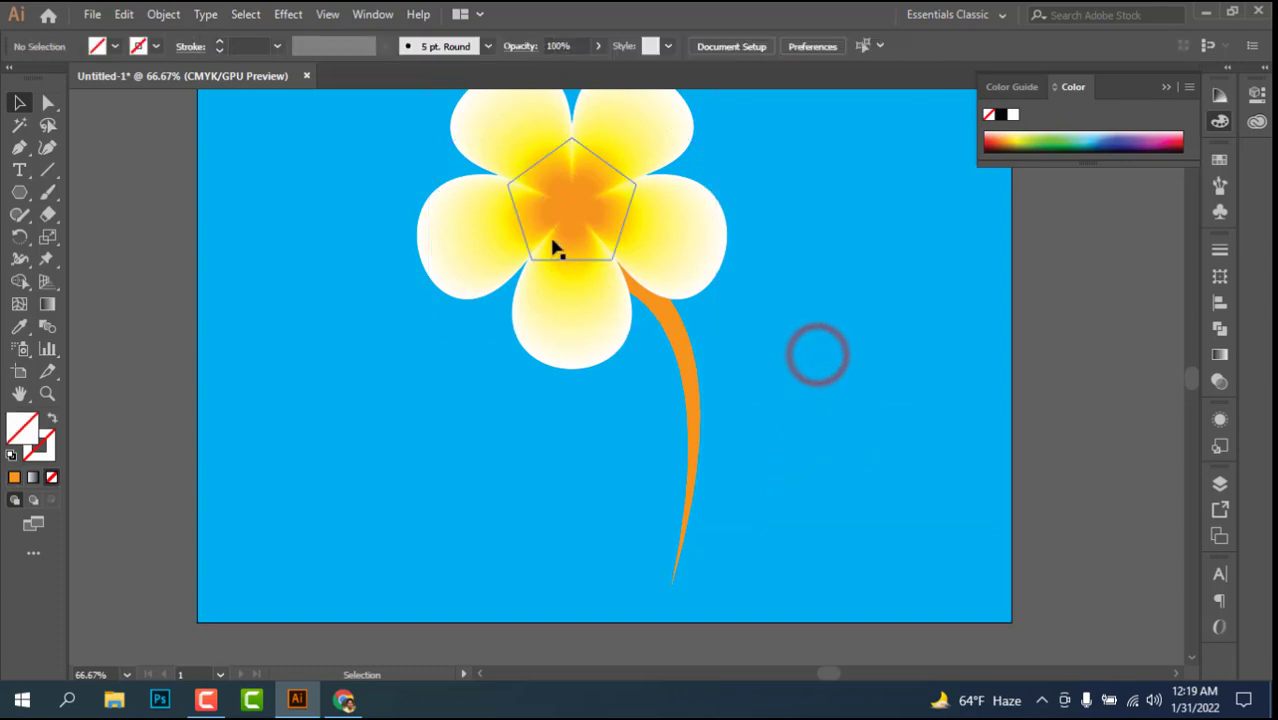
Step: Recolour the stem path with a dark green stroke and no fill, and deselect it
{"action": "left_click", "coordinate": [683, 355]}
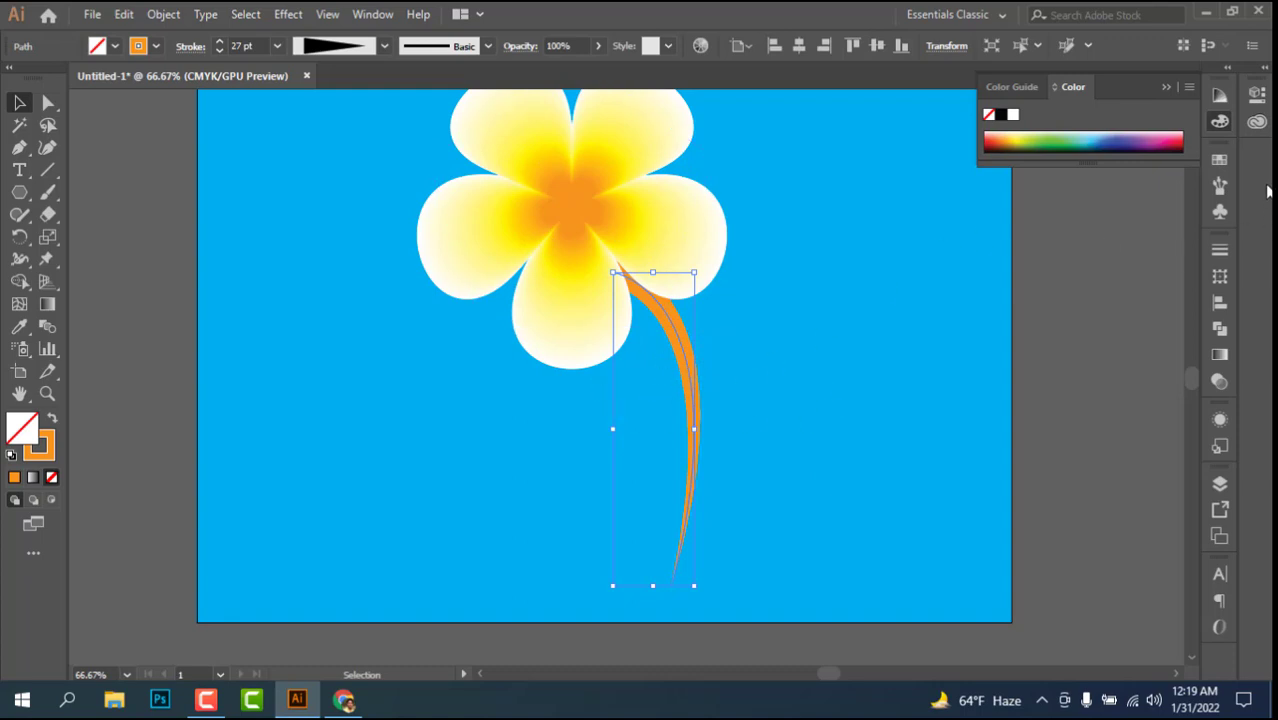
{"action": "left_click", "coordinate": [1219, 162]}
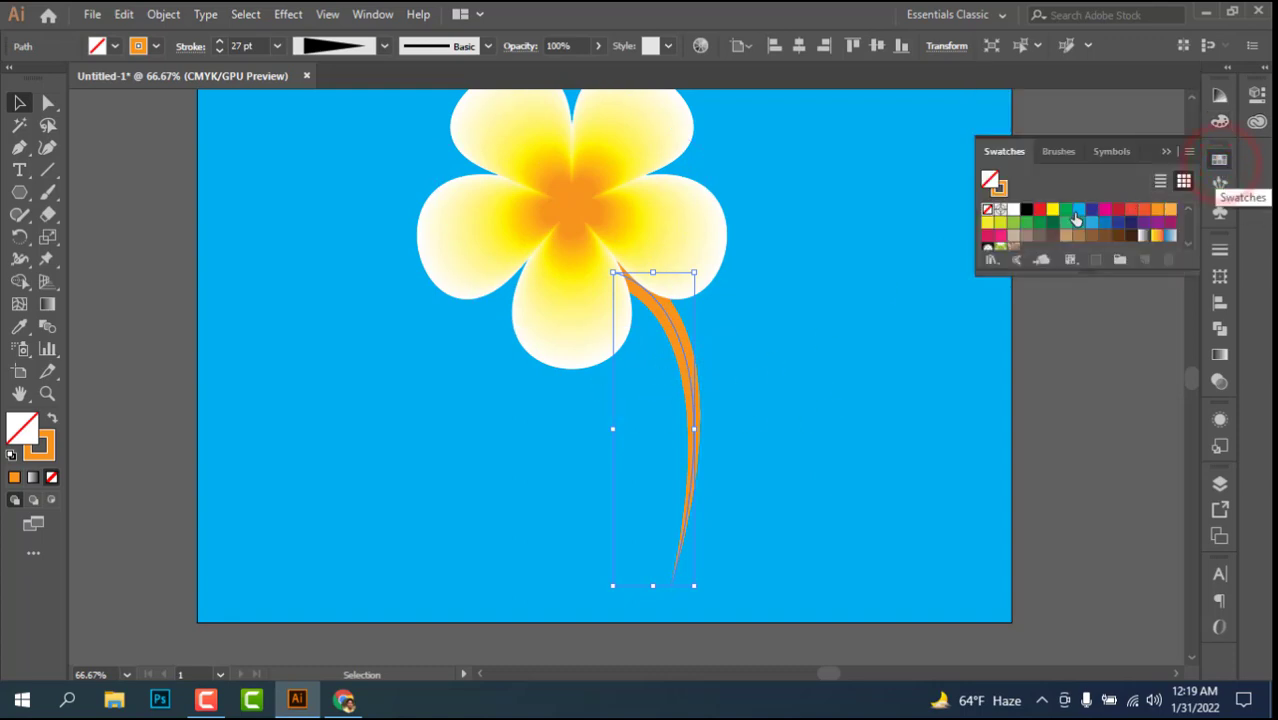
{"action": "left_click", "coordinate": [1049, 226]}
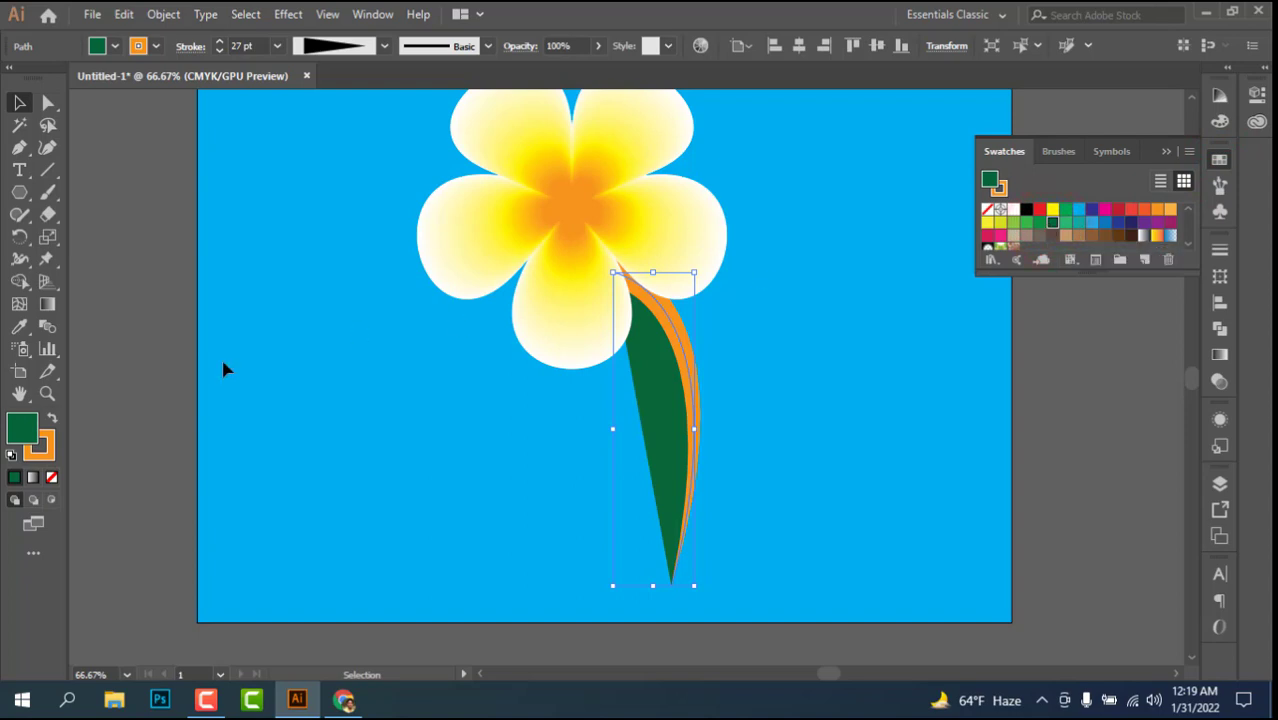
{"action": "left_click", "coordinate": [40, 452]}
{"action": "left_click", "coordinate": [22, 427]}
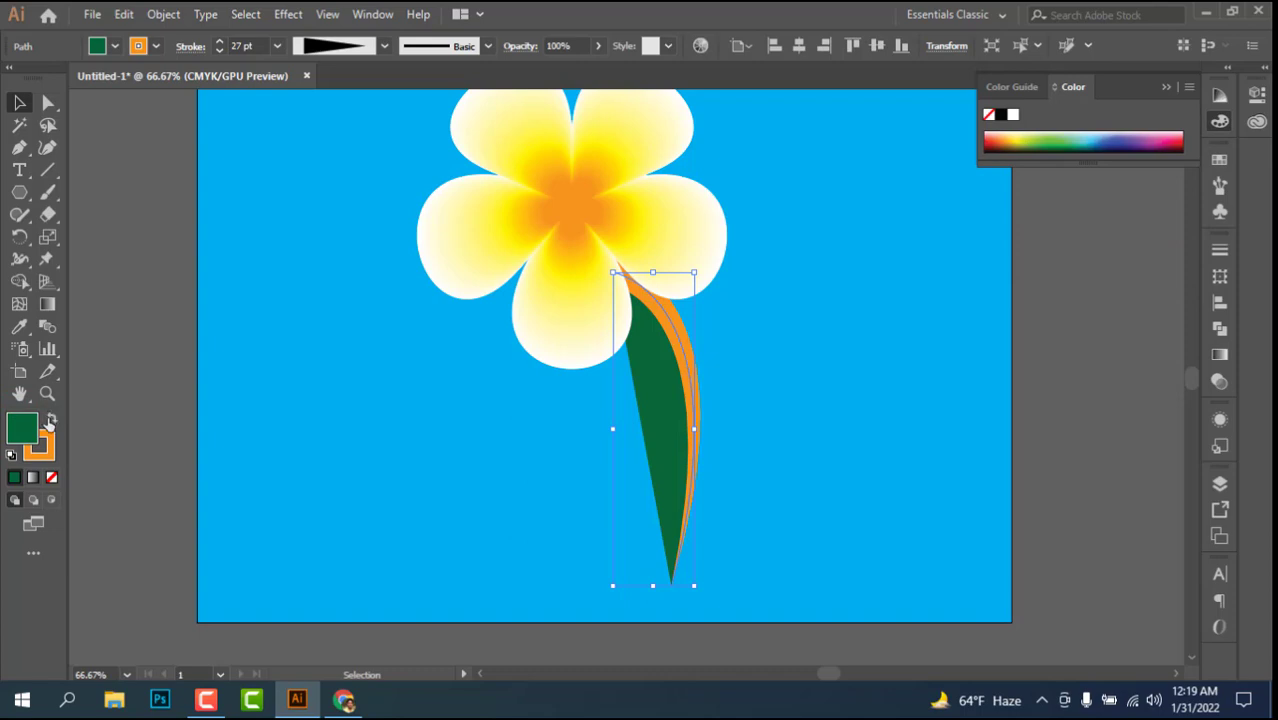
{"action": "left_click", "coordinate": [47, 421]}
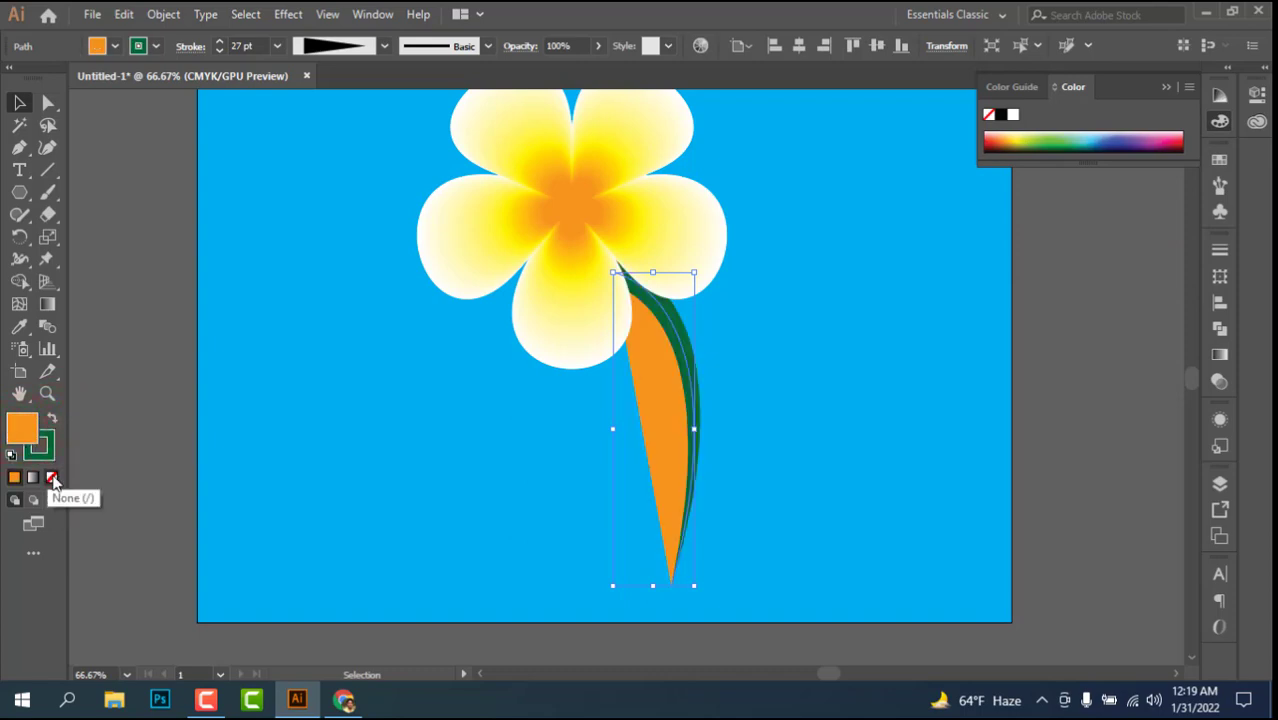
{"action": "left_click", "coordinate": [52, 480]}
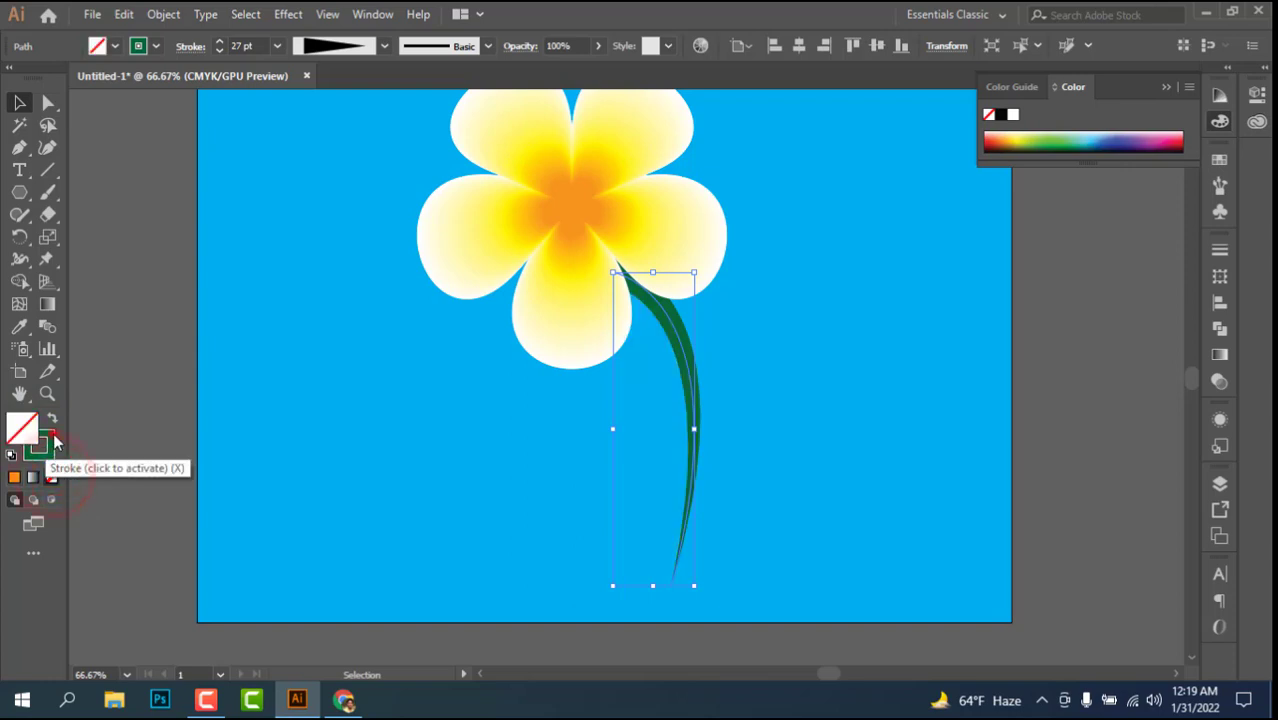
{"action": "left_click", "coordinate": [50, 436]}
{"action": "left_click", "coordinate": [143, 382]}
Step: Change the stem's stroke to the brighter green swatch next to the dark green one, and deselect the stem
{"action": "left_click", "coordinate": [693, 376]}
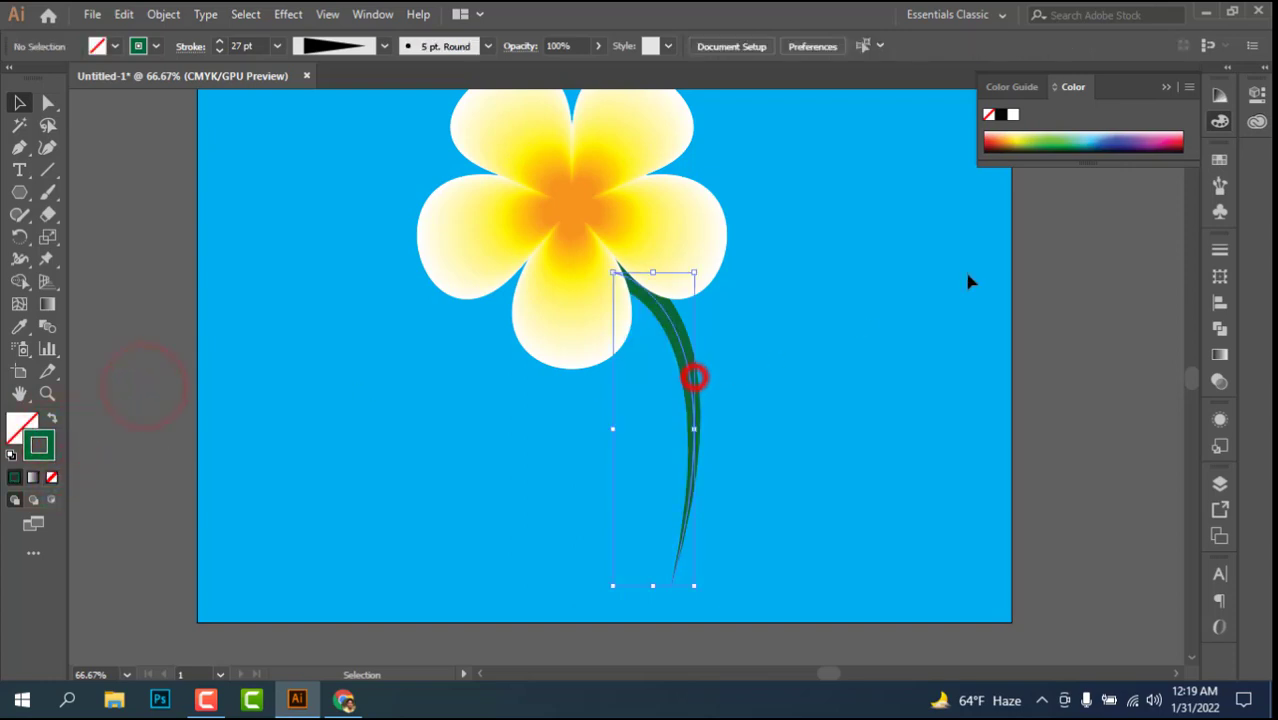
{"action": "left_click", "coordinate": [1219, 160]}
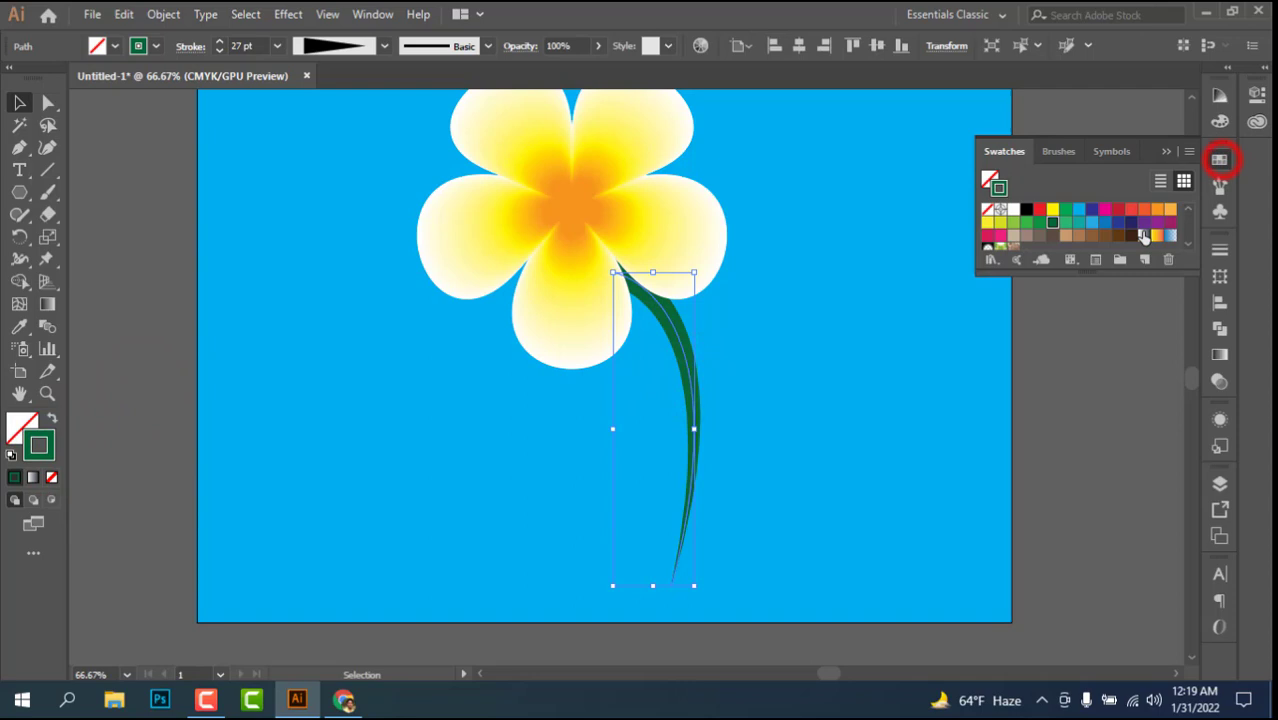
{"action": "left_click", "coordinate": [1041, 221]}
{"action": "left_click", "coordinate": [804, 391]}
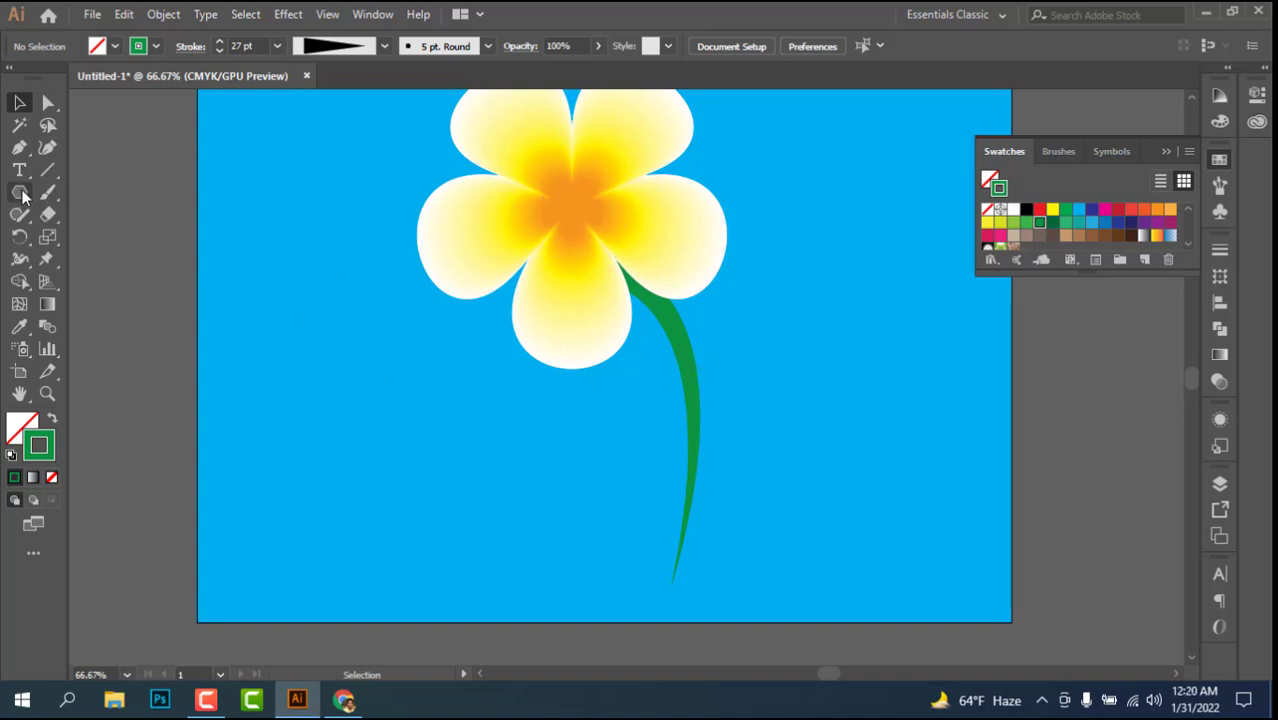
Step: Draw a green-filled circle without stroke, about 268 pt across, overlapping the artboard's left edge beside the flower
{"action": "left_click", "coordinate": [22, 196]}
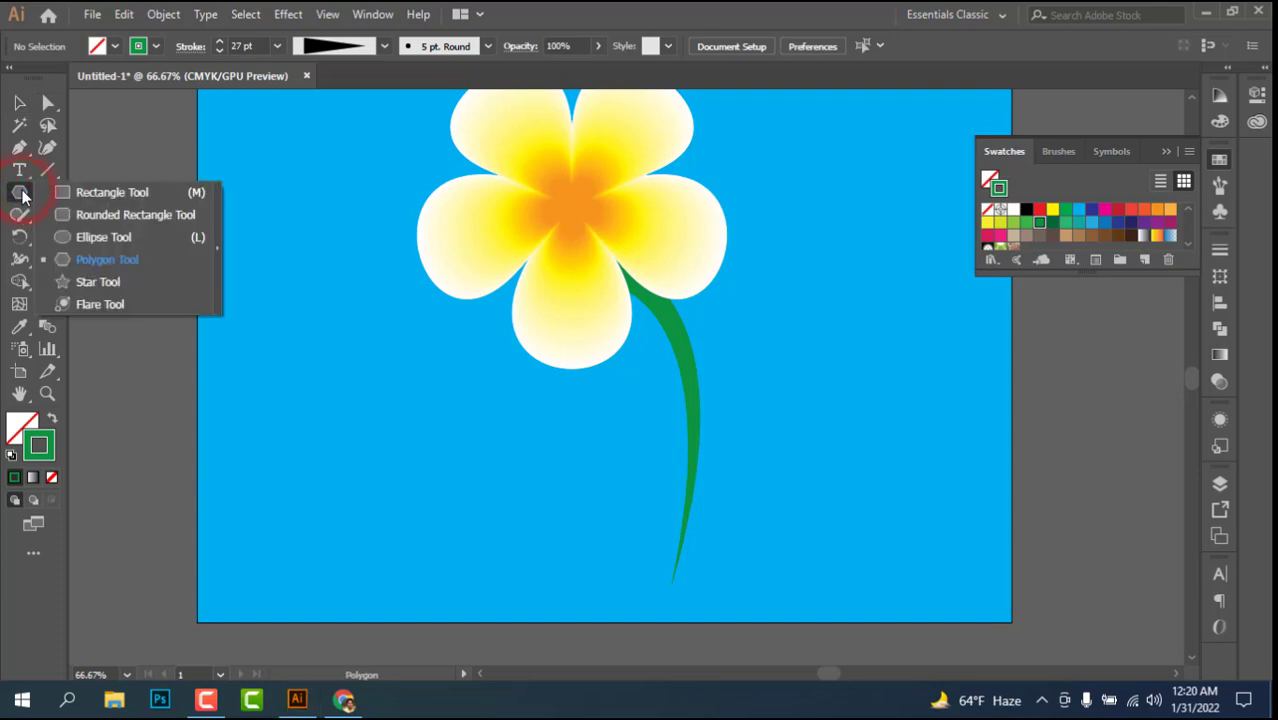
{"action": "left_click", "coordinate": [110, 238]}
{"action": "left_click_drag", "start_coordinate": [225, 307], "coordinate": [292, 436]}
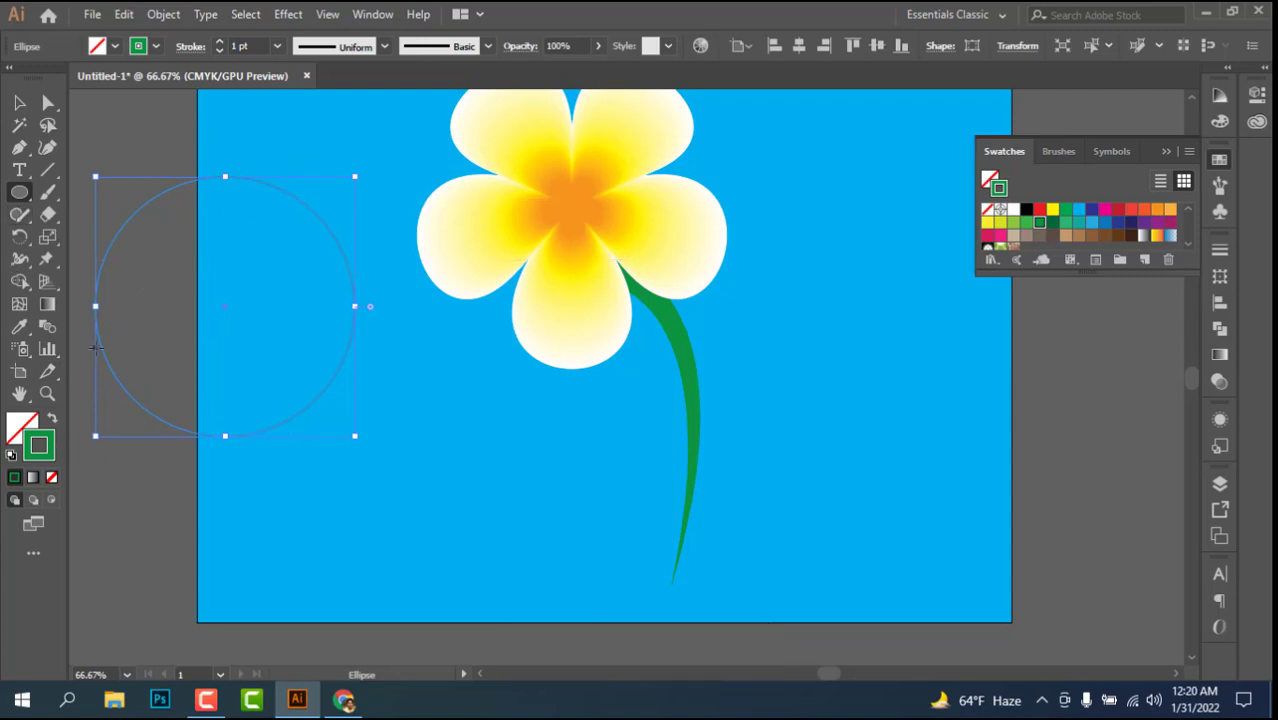
{"action": "left_click", "coordinate": [52, 418]}
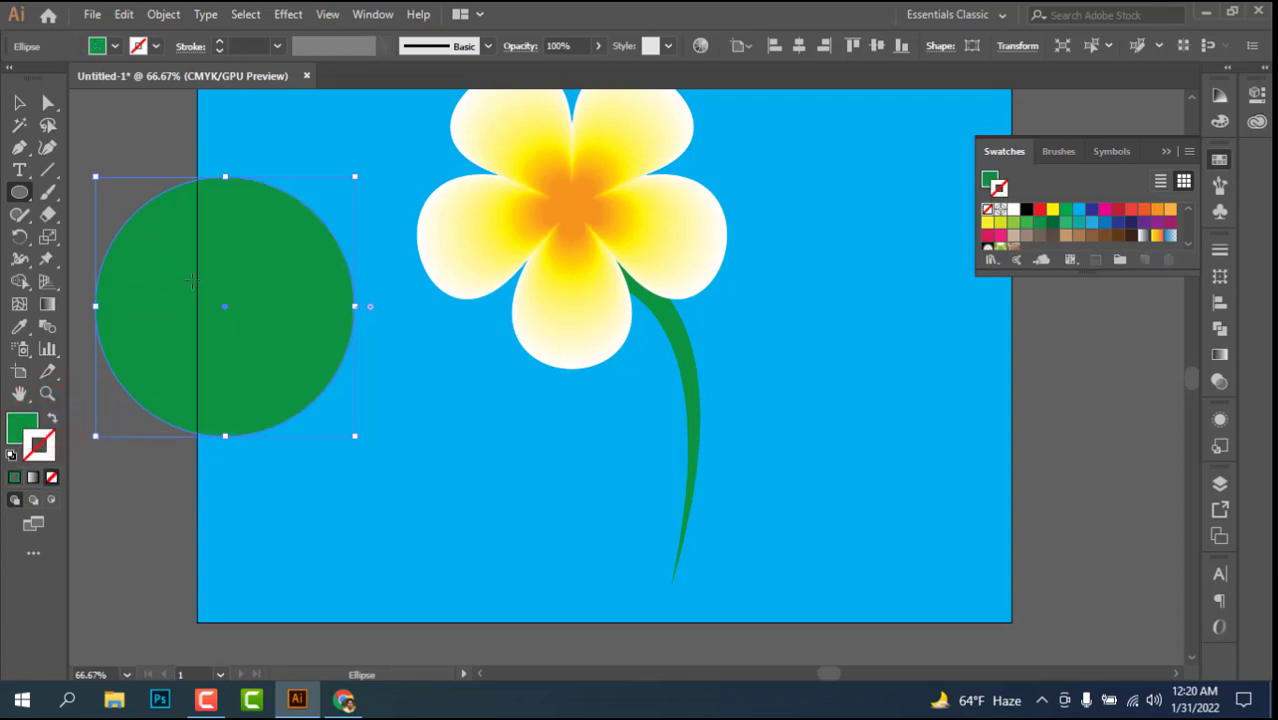
{"action": "left_click", "coordinate": [19, 103]}
{"action": "left_click_drag", "start_coordinate": [212, 340], "coordinate": [252, 362]}
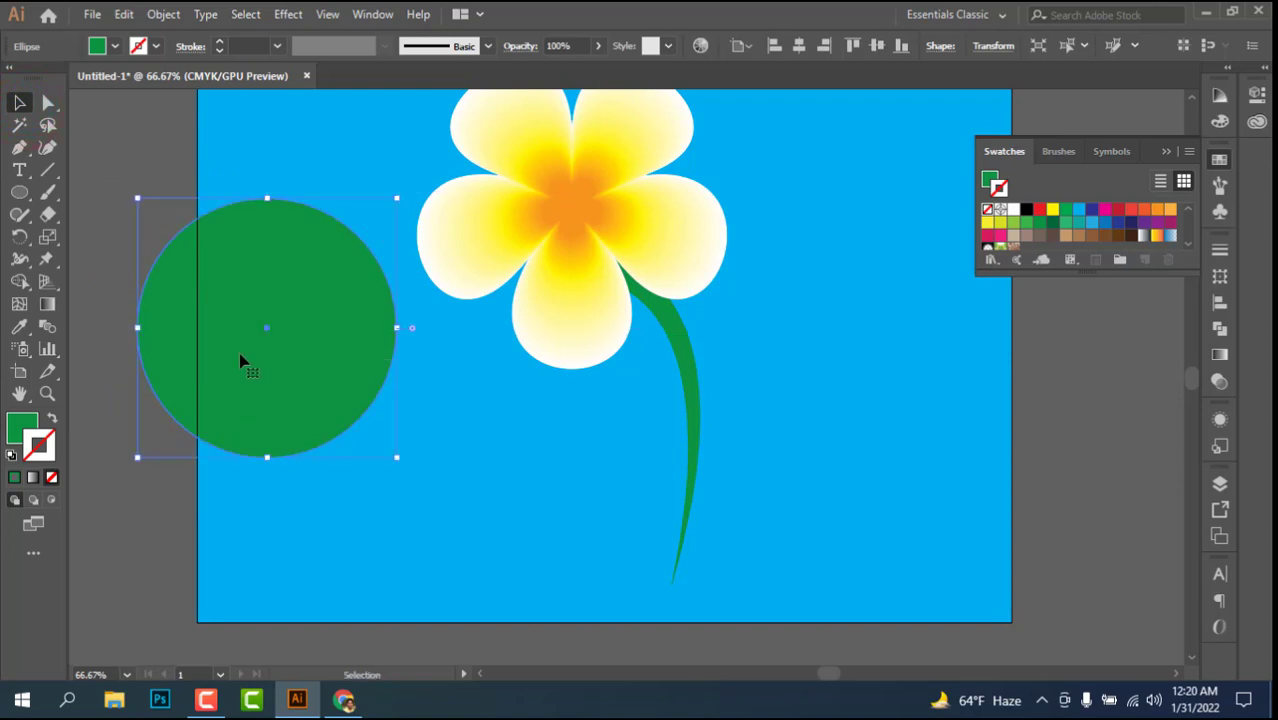
Step: Duplicate the green circle horizontally toward the flower so the two circles overlap in a narrow leaf shape
{"action": "key", "text": "ctrl+alt+shift"}
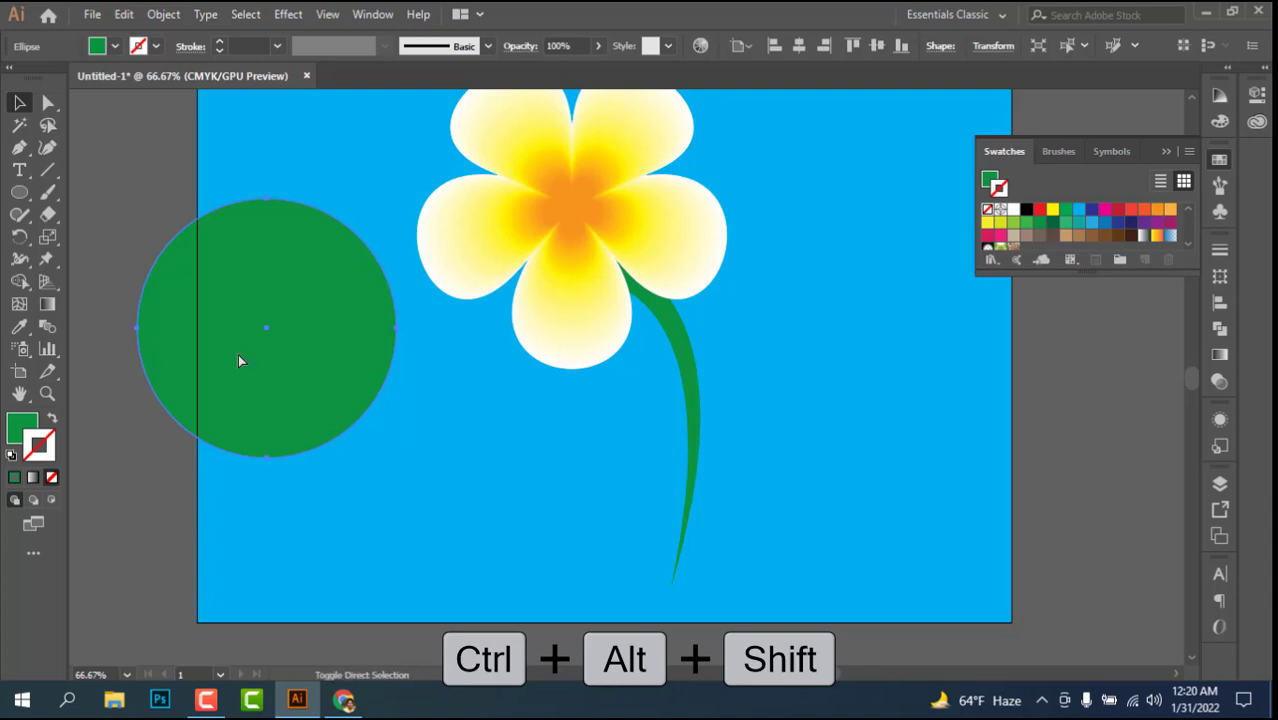
{"action": "left_click", "coordinate": [238, 361]}
{"action": "mouse_move", "coordinate": [282, 351]}
{"action": "left_mouse_down"}
{"action": "mouse_move", "coordinate": [473, 386]}
{"action": "mouse_move", "coordinate": [450, 390]}
{"action": "left_mouse_up"}
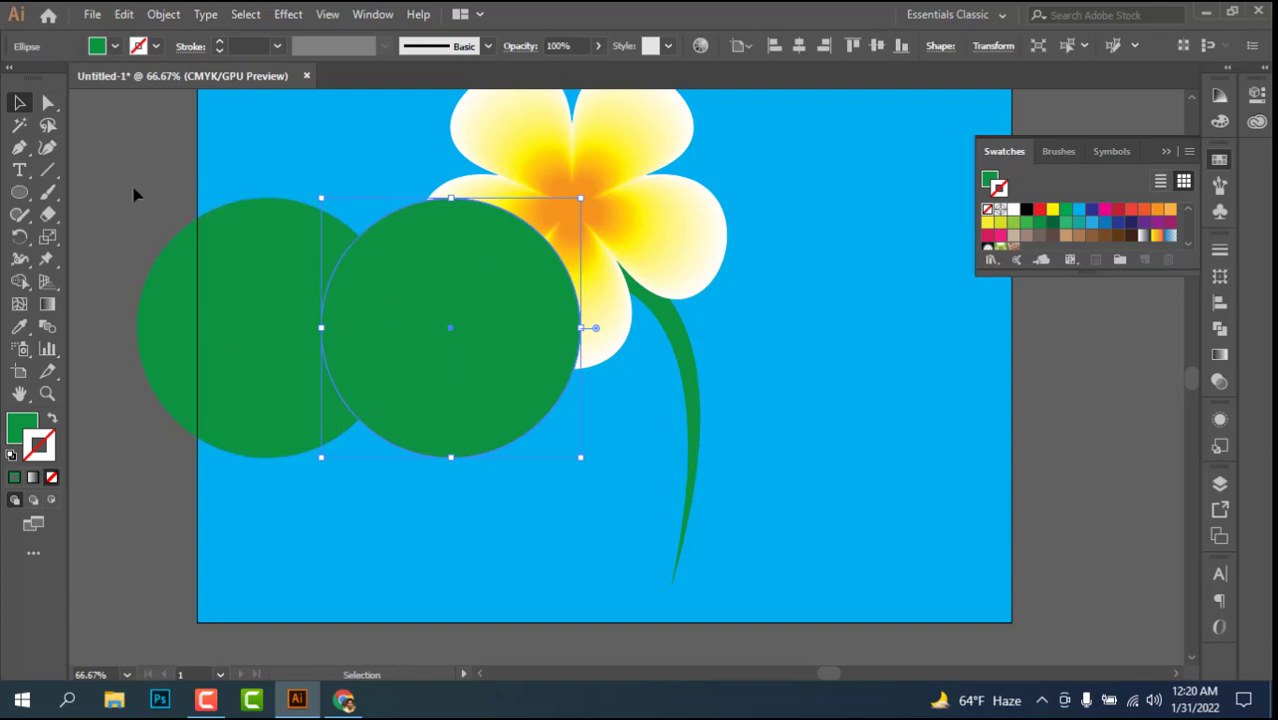
Step: Remove the outer parts of both circles with the Shape Builder tool, keeping only their leaf-shaped overlap
{"action": "mouse_move", "coordinate": [228, 178]}
{"action": "left_mouse_down"}
{"action": "mouse_move", "coordinate": [294, 236]}
{"action": "mouse_move", "coordinate": [366, 383]}
{"action": "mouse_move", "coordinate": [352, 413]}
{"action": "left_mouse_up"}
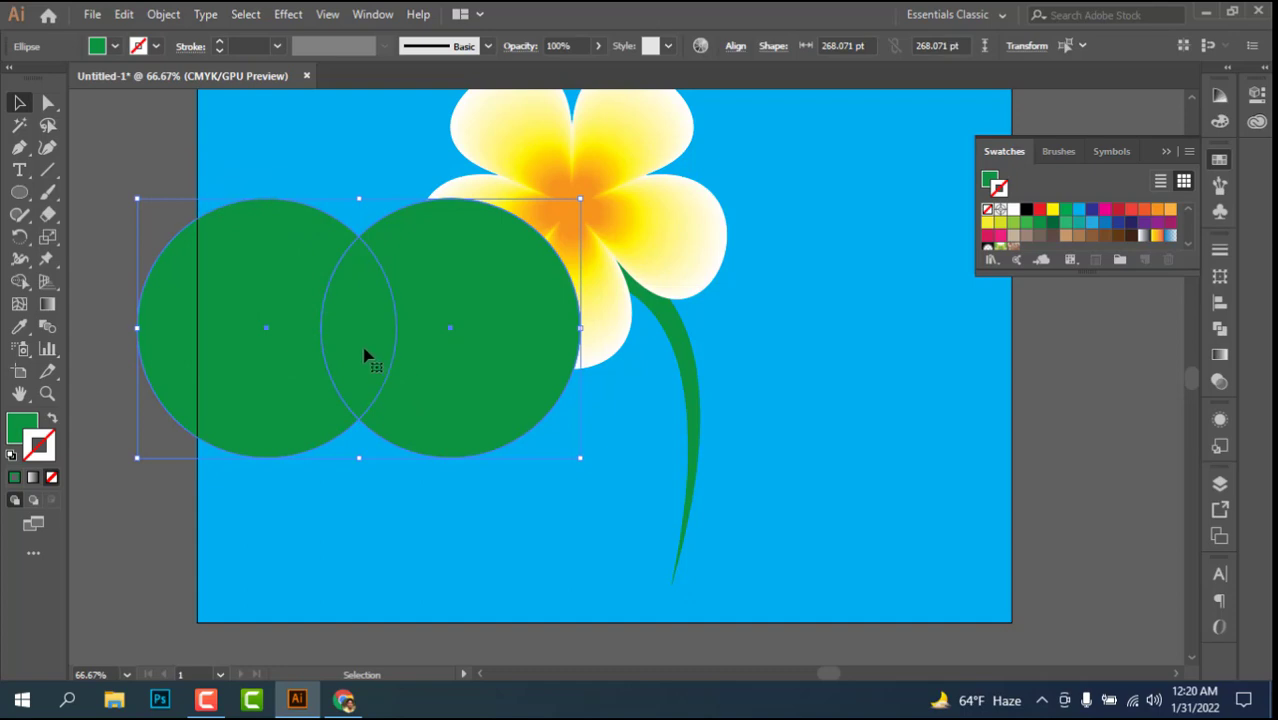
{"action": "left_click", "coordinate": [22, 284]}
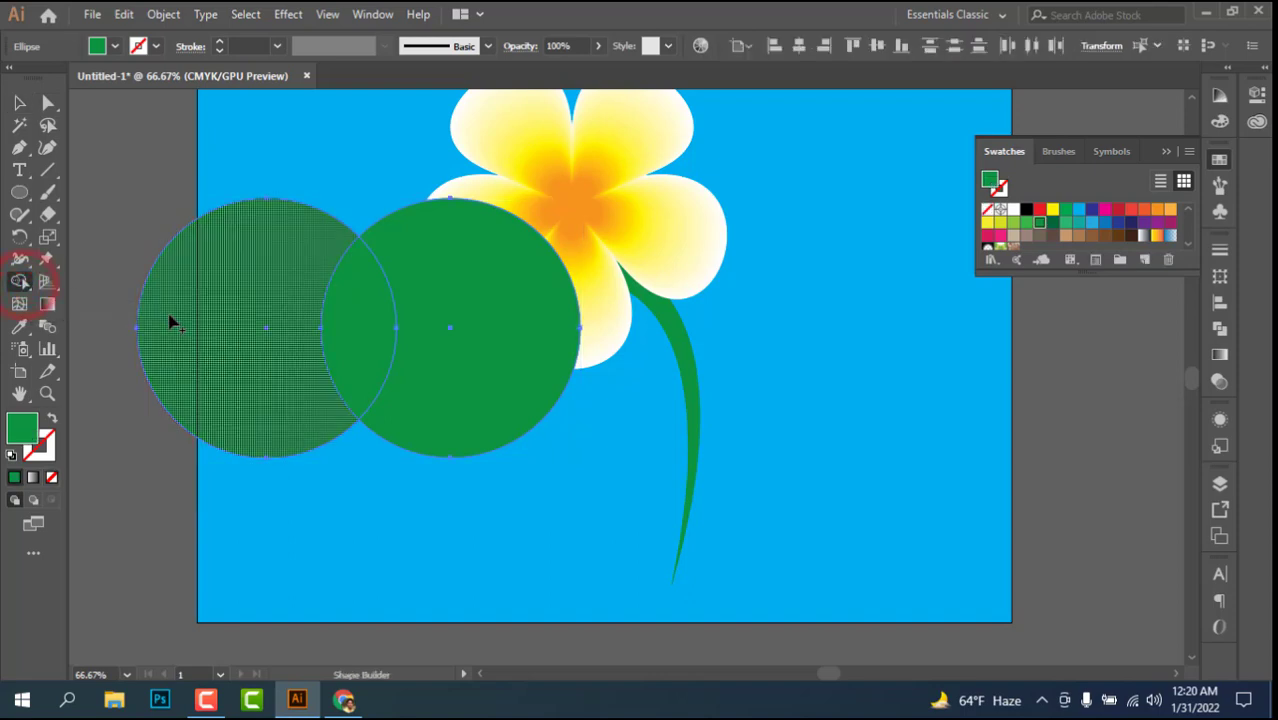
{"action": "key", "text": "alt"}
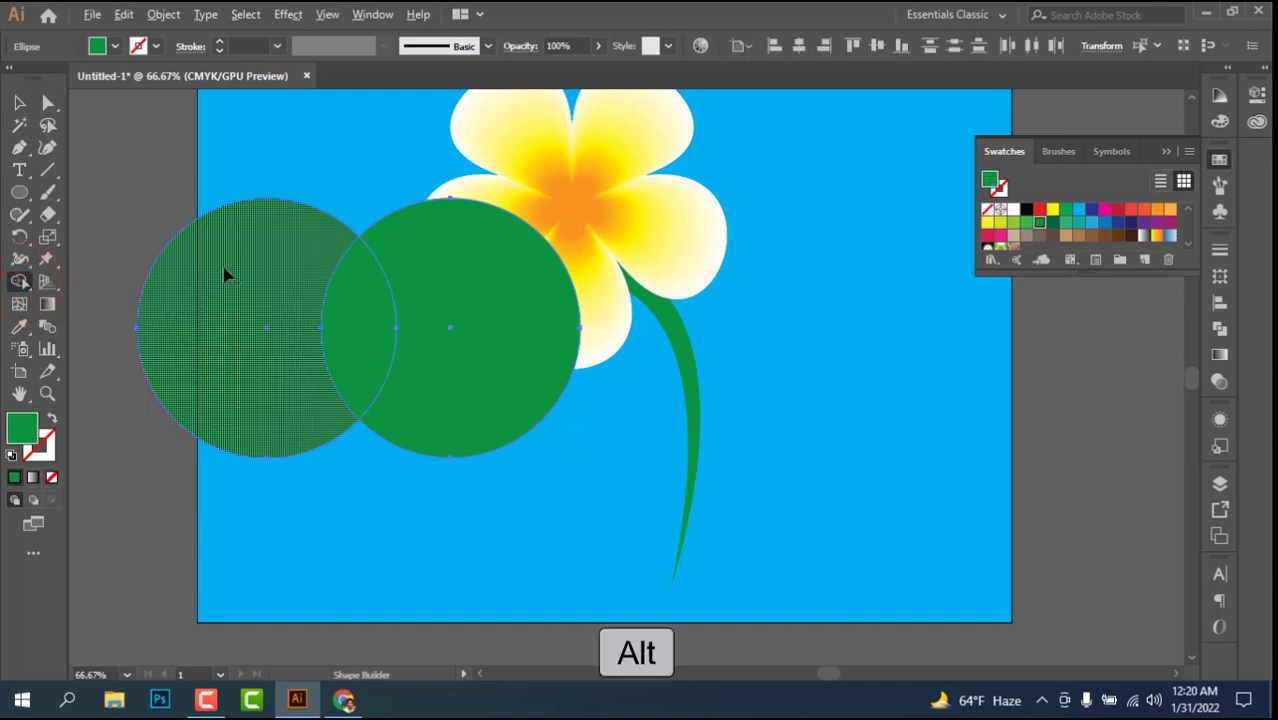
{"action": "left_click", "coordinate": [223, 284], "text": "alt"}
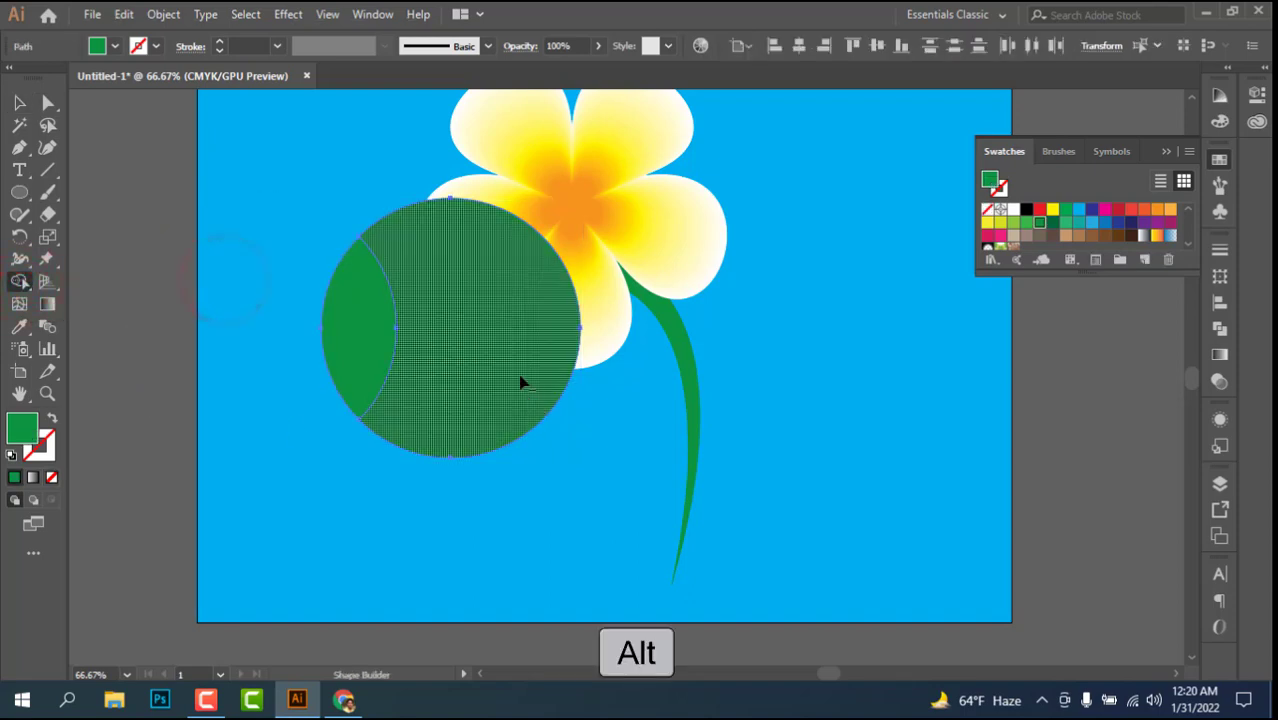
{"action": "left_click", "coordinate": [478, 310], "text": "alt"}
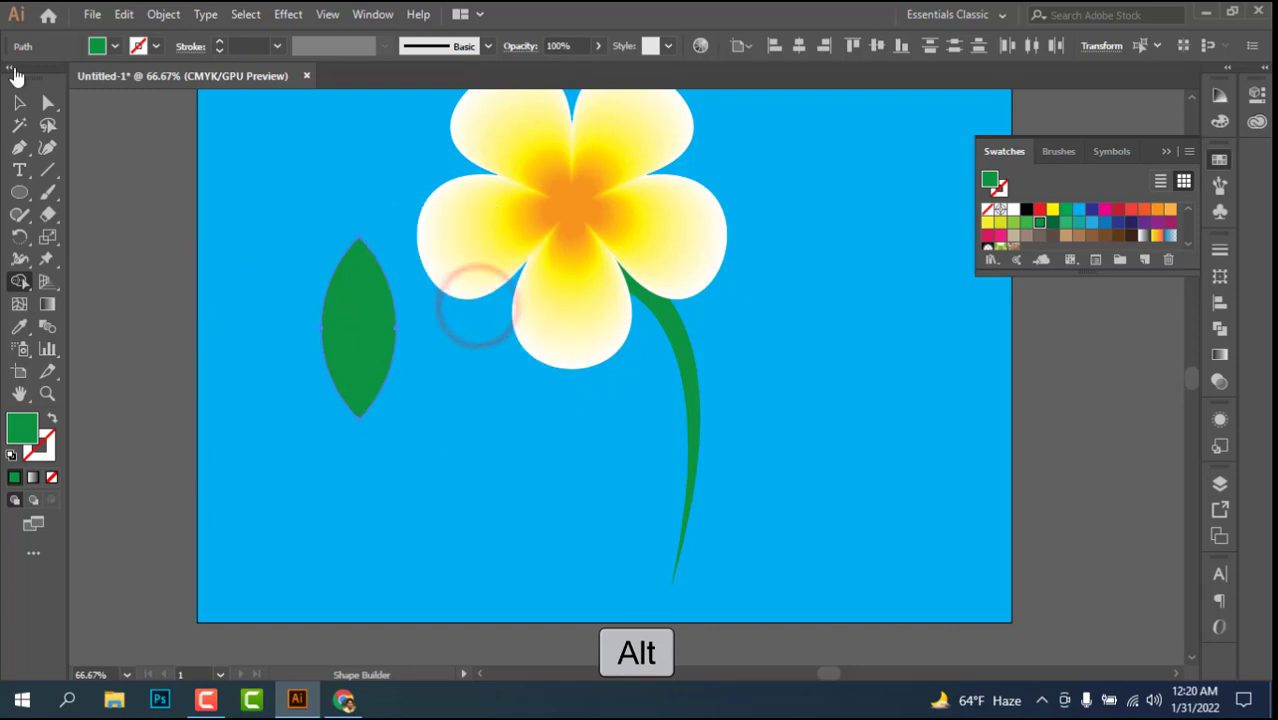
Step: Enlarge the leaf shape slightly and place it beside the flower's lower petals, leaving it deselected
{"action": "left_click", "coordinate": [19, 102]}
{"action": "left_click_drag", "start_coordinate": [350, 325], "coordinate": [333, 287]}
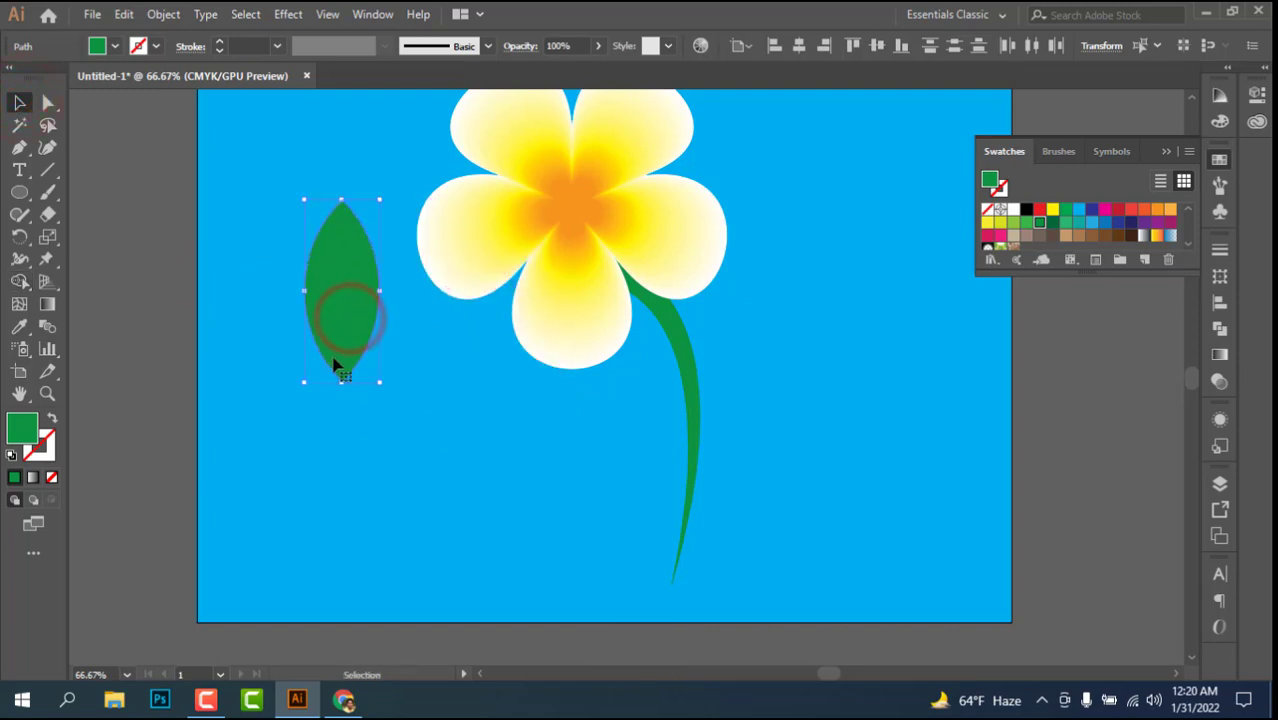
{"action": "left_click_drag", "start_coordinate": [340, 383], "coordinate": [350, 408]}
{"action": "left_click_drag", "start_coordinate": [338, 313], "coordinate": [322, 359]}
{"action": "left_click", "coordinate": [400, 411]}
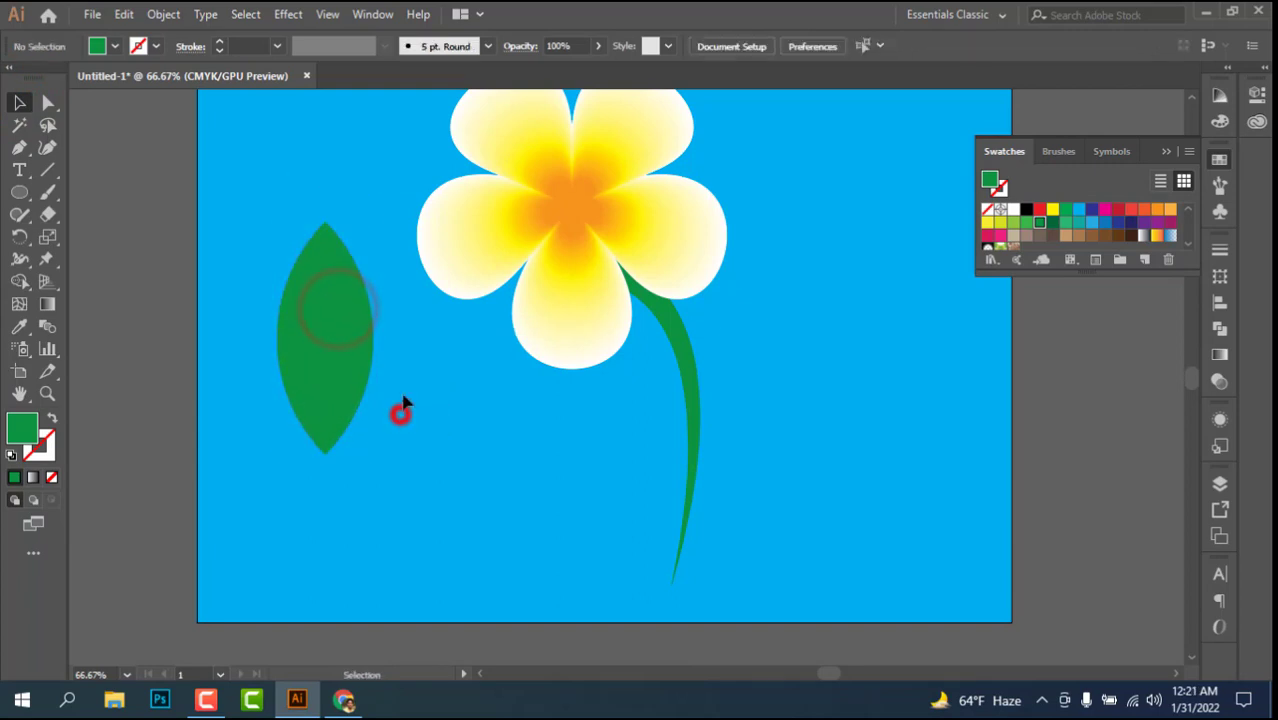
Step: Draw a straight vertical line through the middle of the leaf, extending past both of its tips
{"action": "left_click", "coordinate": [45, 172]}
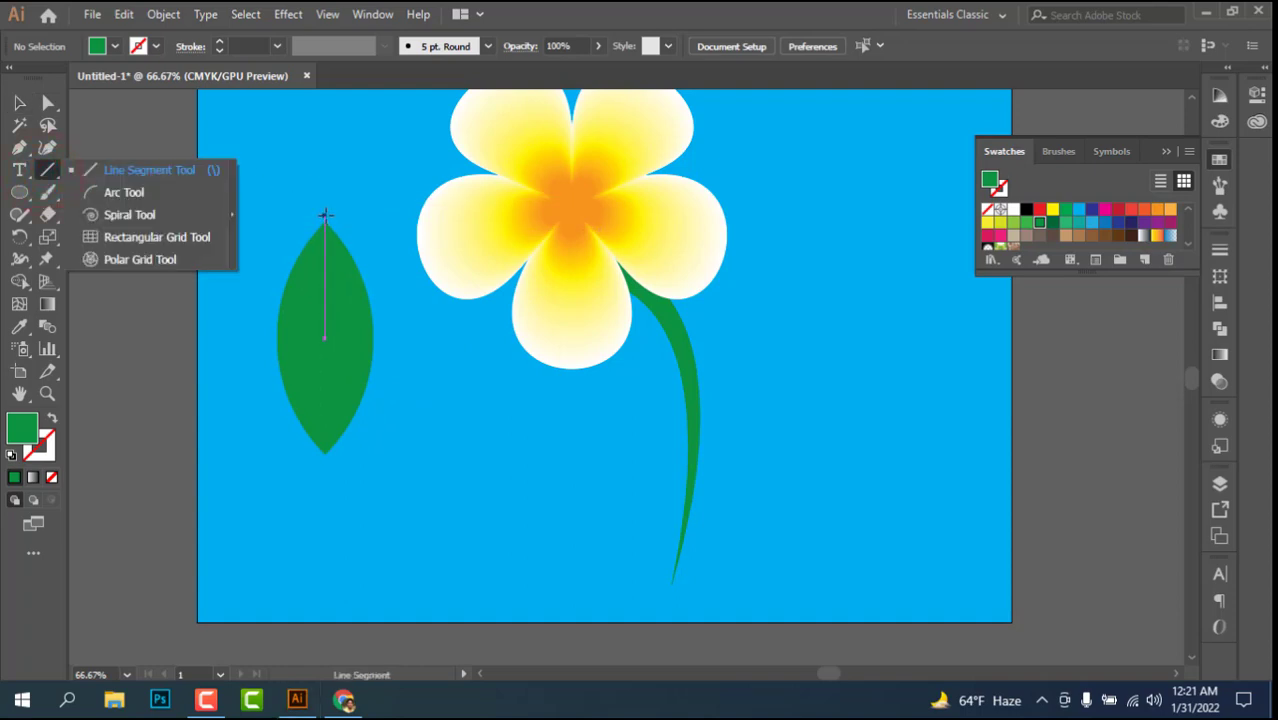
{"action": "left_click", "coordinate": [324, 216]}
{"action": "left_click_drag", "start_coordinate": [324, 216], "coordinate": [329, 504]}
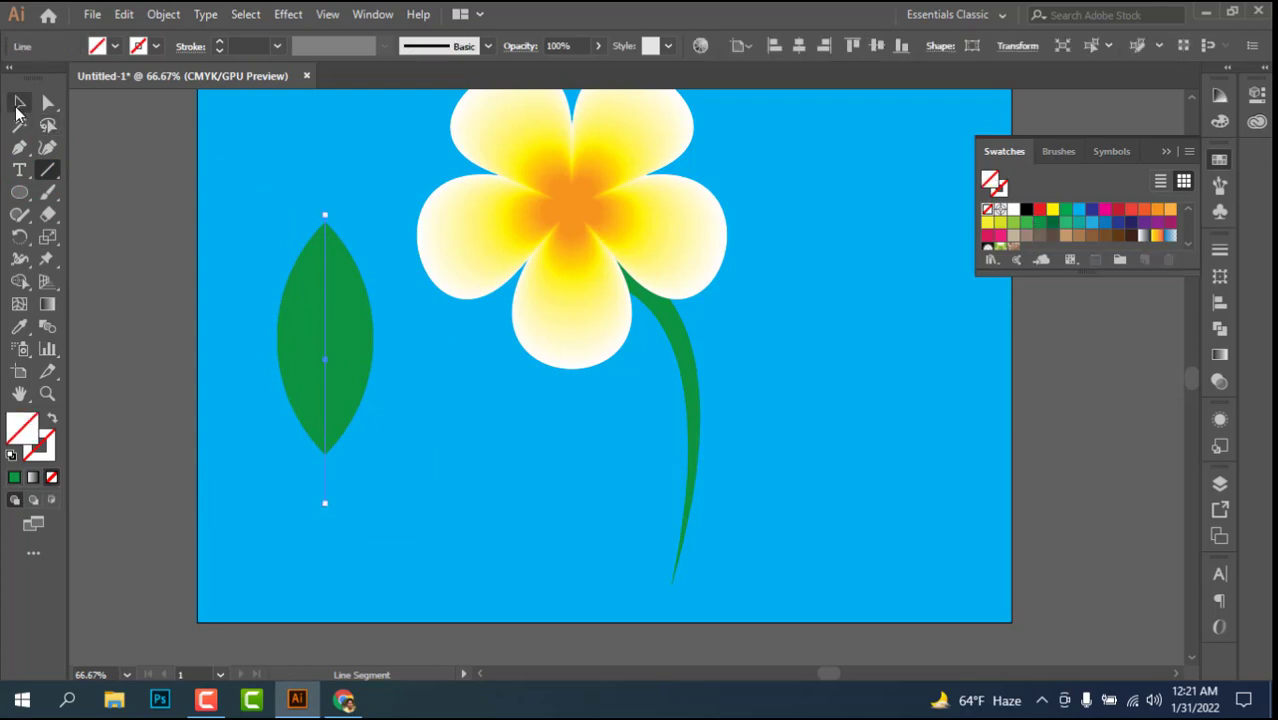
Step: Centre the leaf and its line on each other horizontally and vertically, and move both back beside the flower
{"action": "left_click", "coordinate": [18, 103]}
{"action": "left_click_drag", "start_coordinate": [240, 188], "coordinate": [385, 457]}
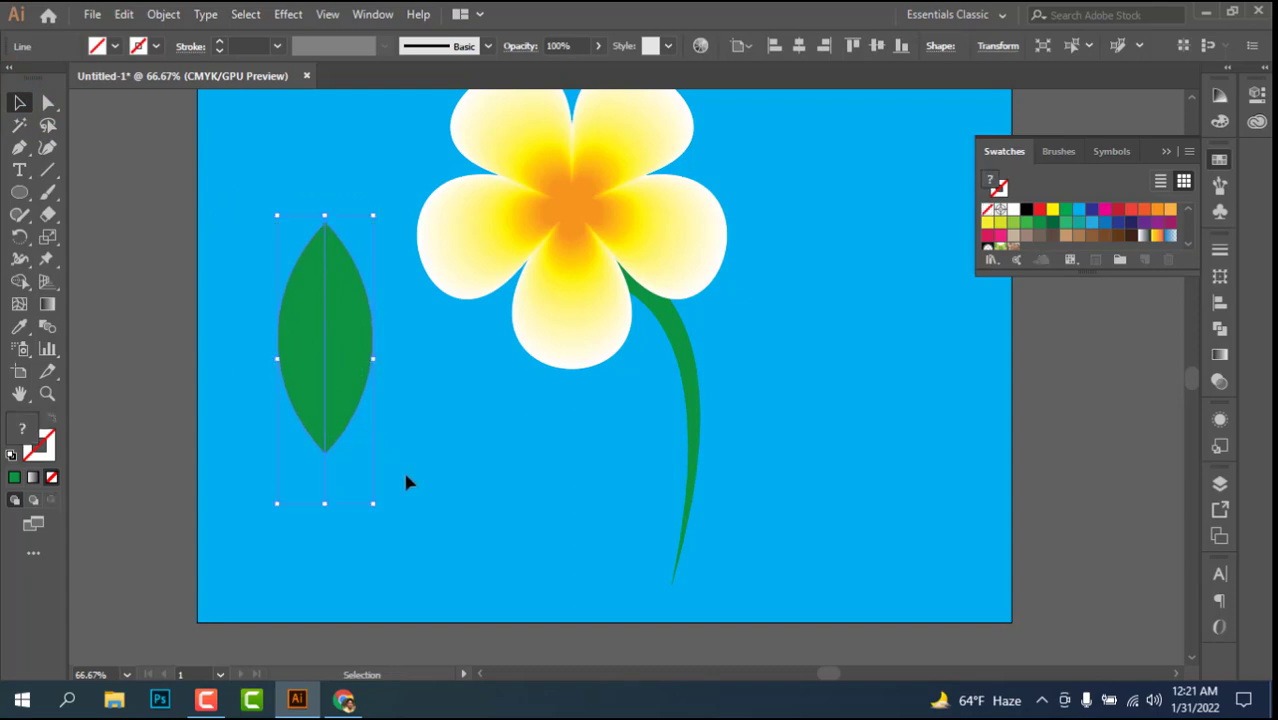
{"action": "left_click", "coordinate": [799, 46]}
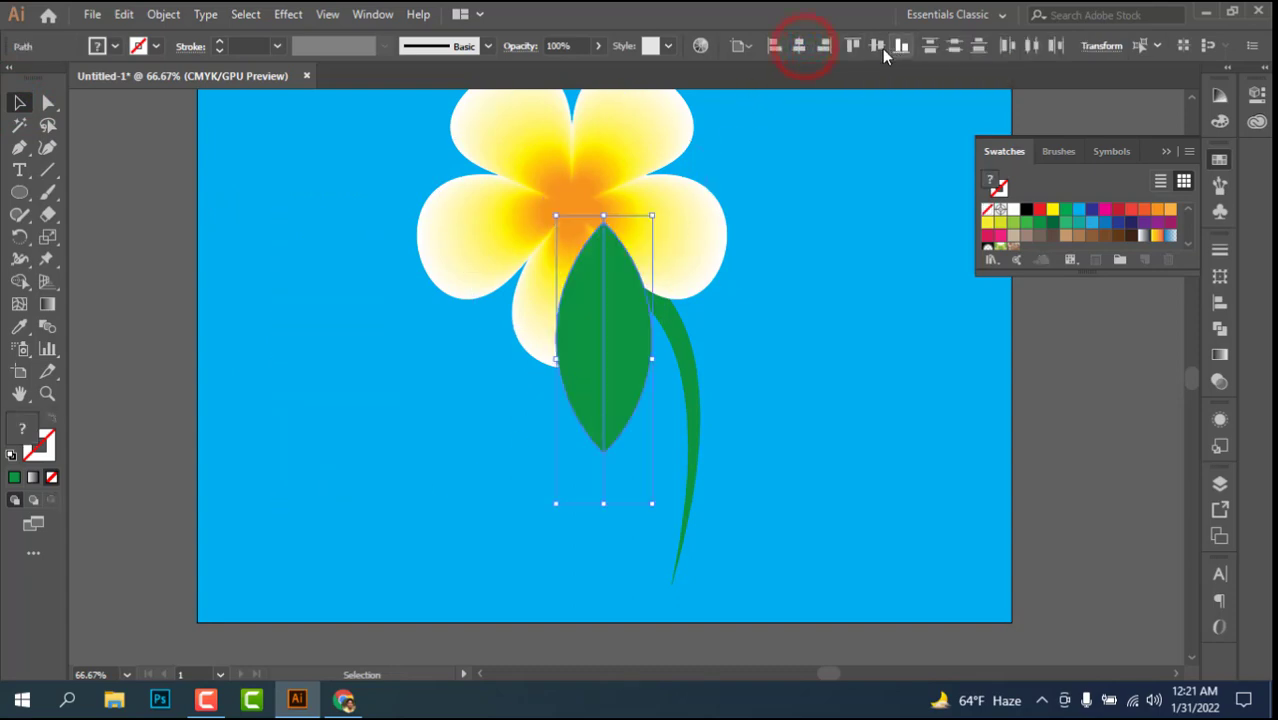
{"action": "left_click", "coordinate": [598, 386]}
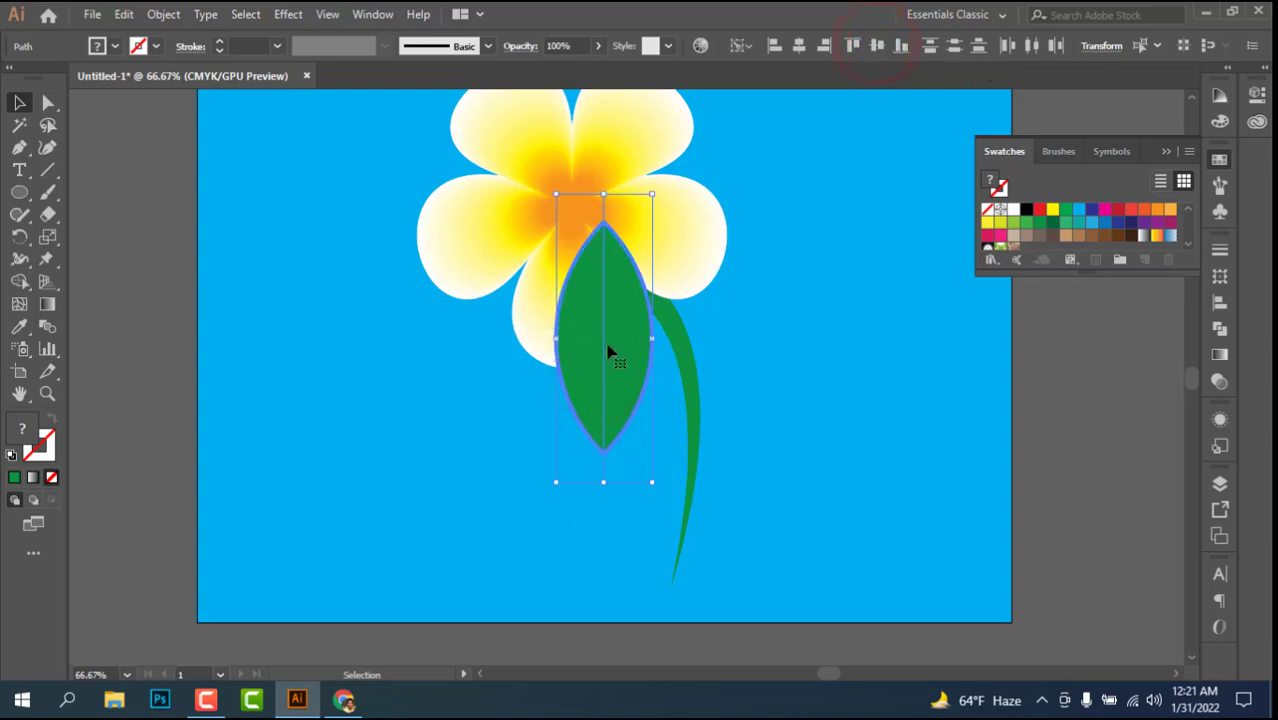
{"action": "left_click_drag", "start_coordinate": [607, 348], "coordinate": [343, 425]}
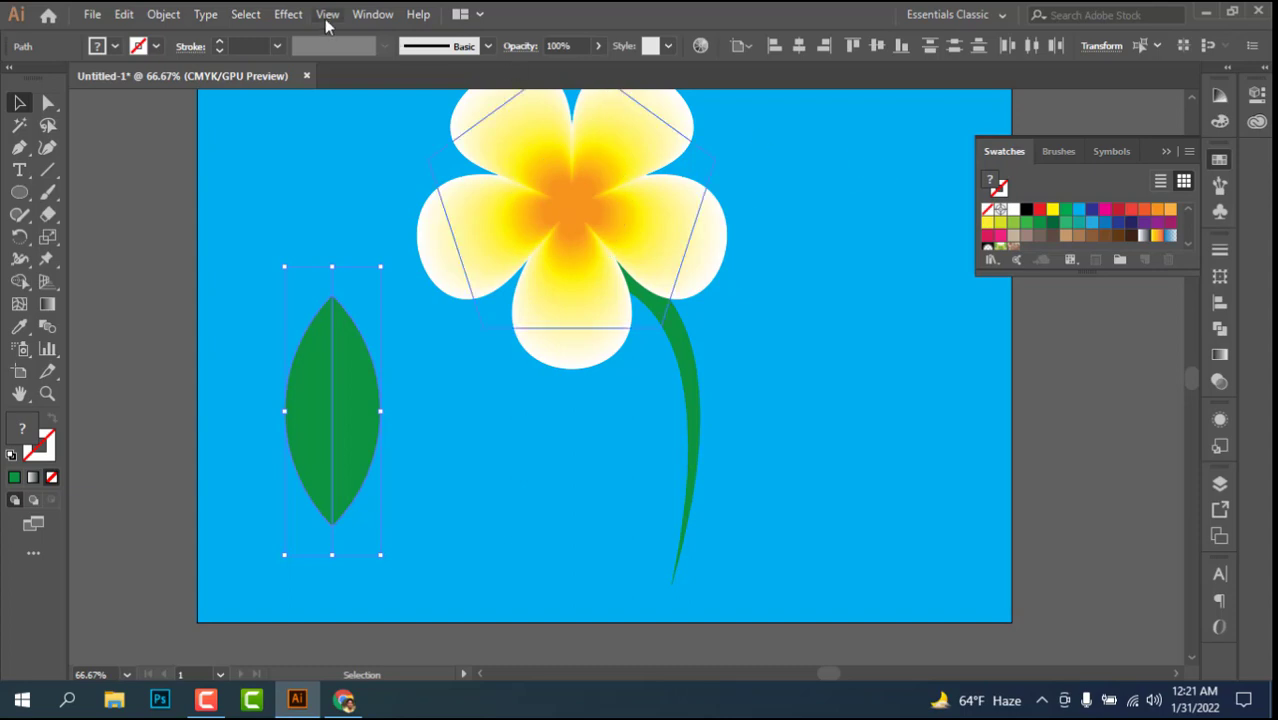
Step: Divide the leaf along its centre line with Pathfinder Divide and ungroup the resulting pieces
{"action": "left_click", "coordinate": [369, 17]}
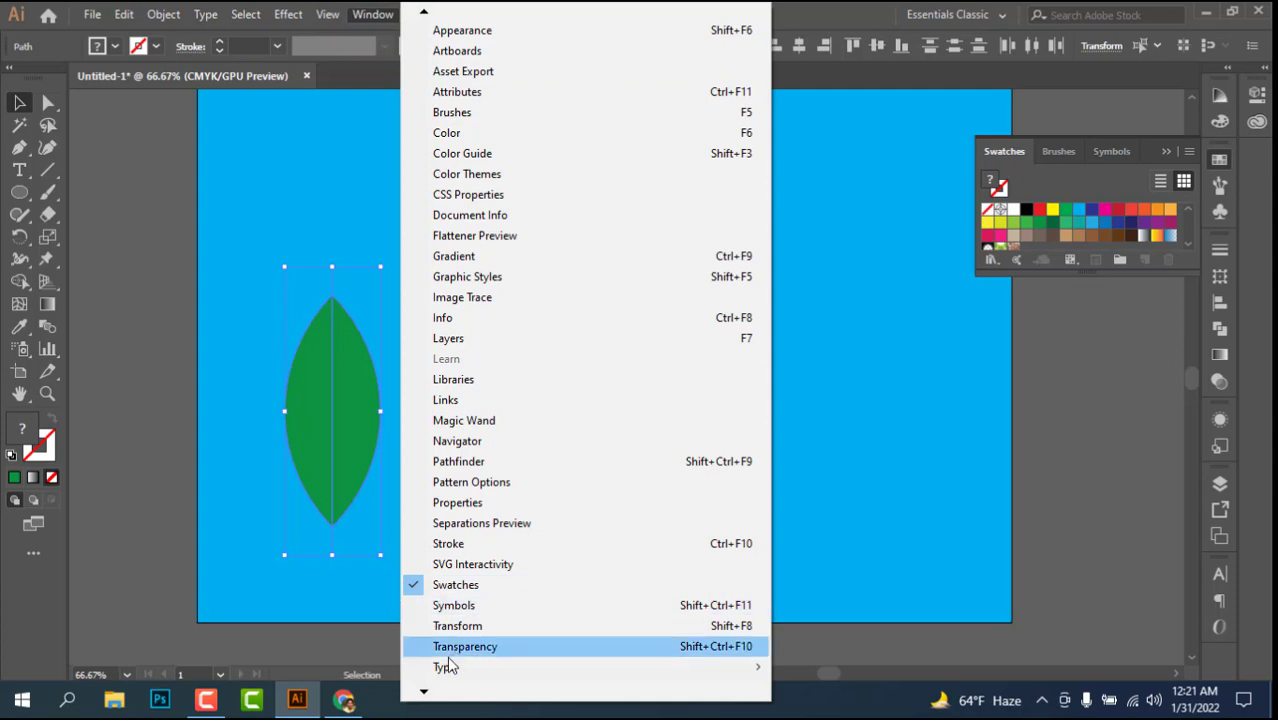
{"action": "left_click", "coordinate": [428, 692]}
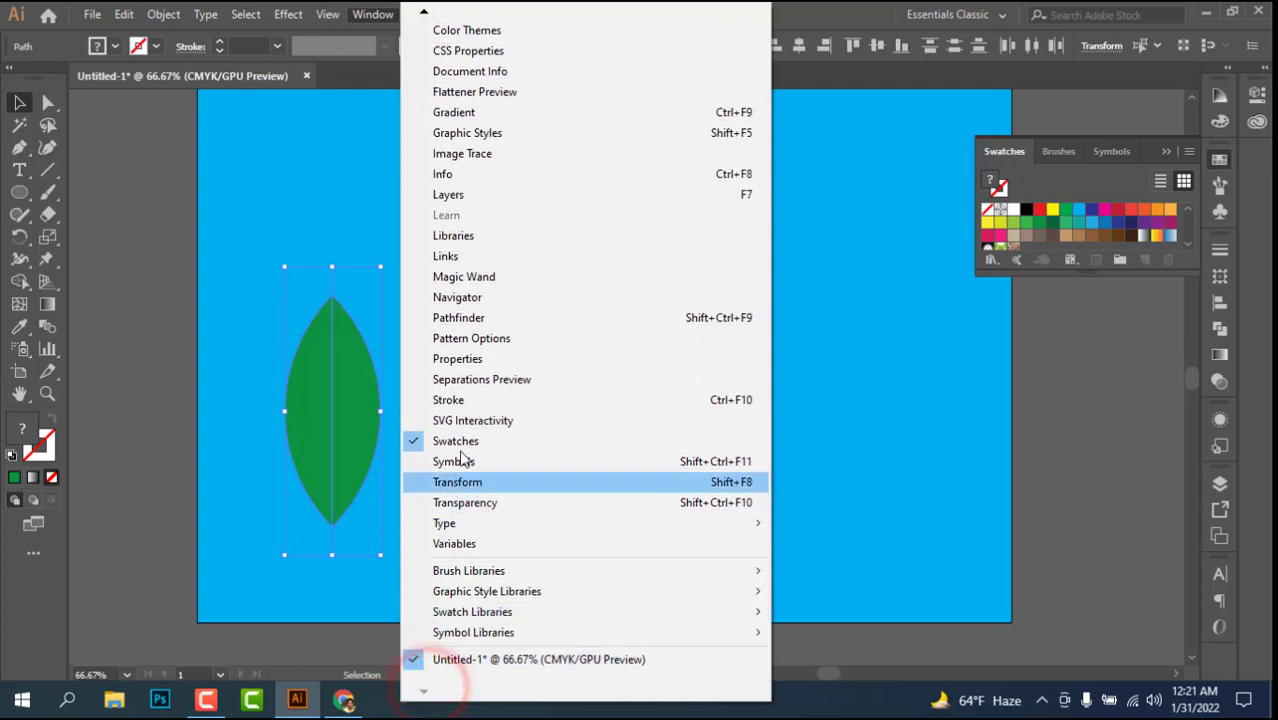
{"action": "left_click", "coordinate": [477, 318]}
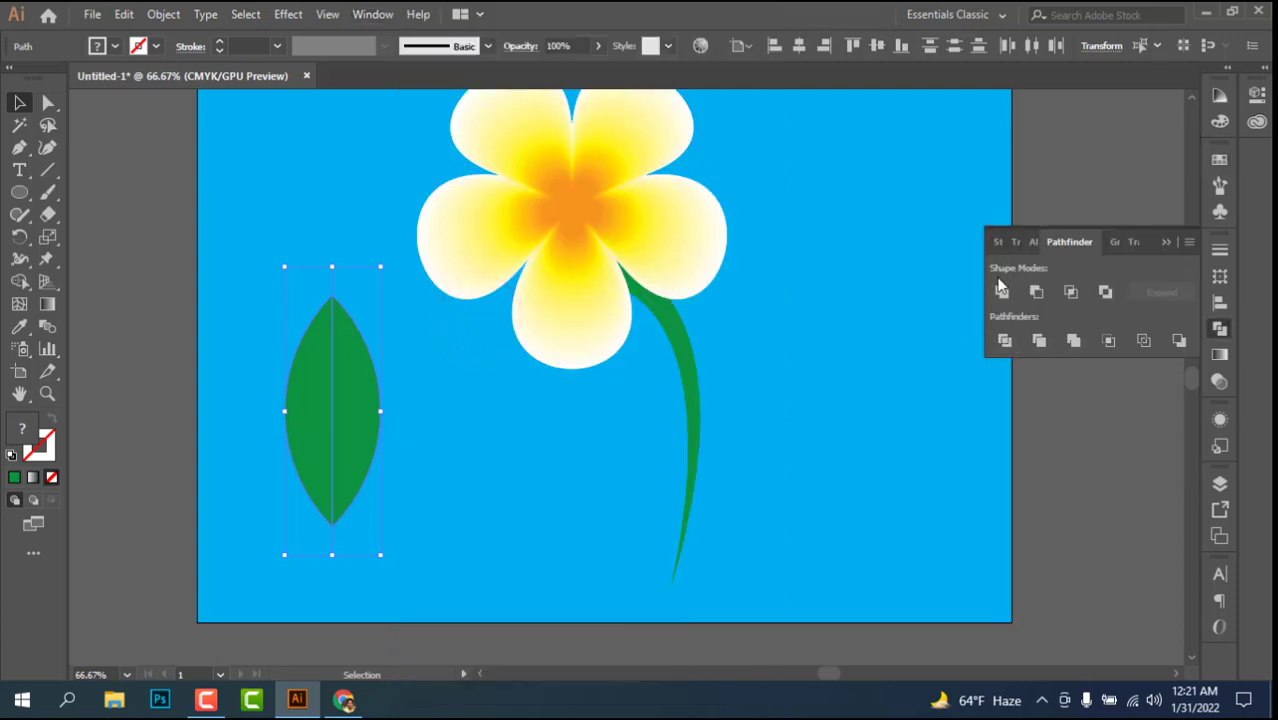
{"action": "left_click", "coordinate": [1004, 341]}
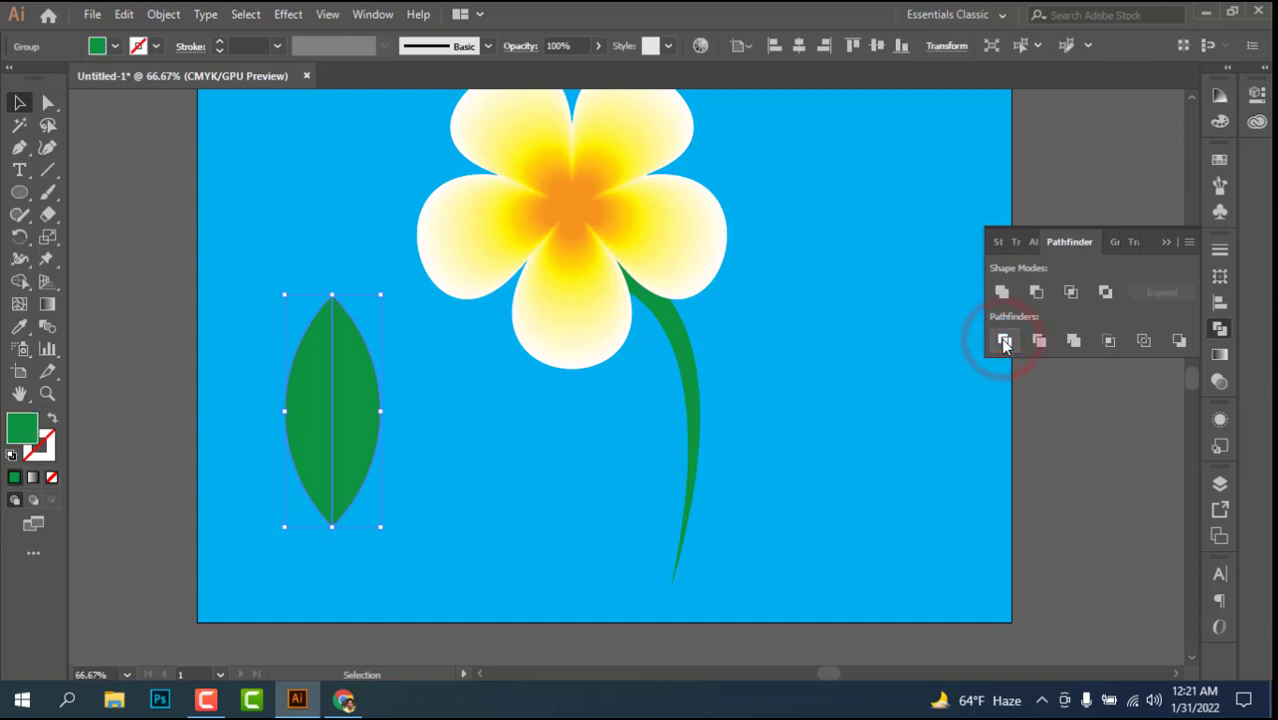
{"action": "left_click", "coordinate": [139, 372]}
{"action": "right_click", "coordinate": [322, 401]}
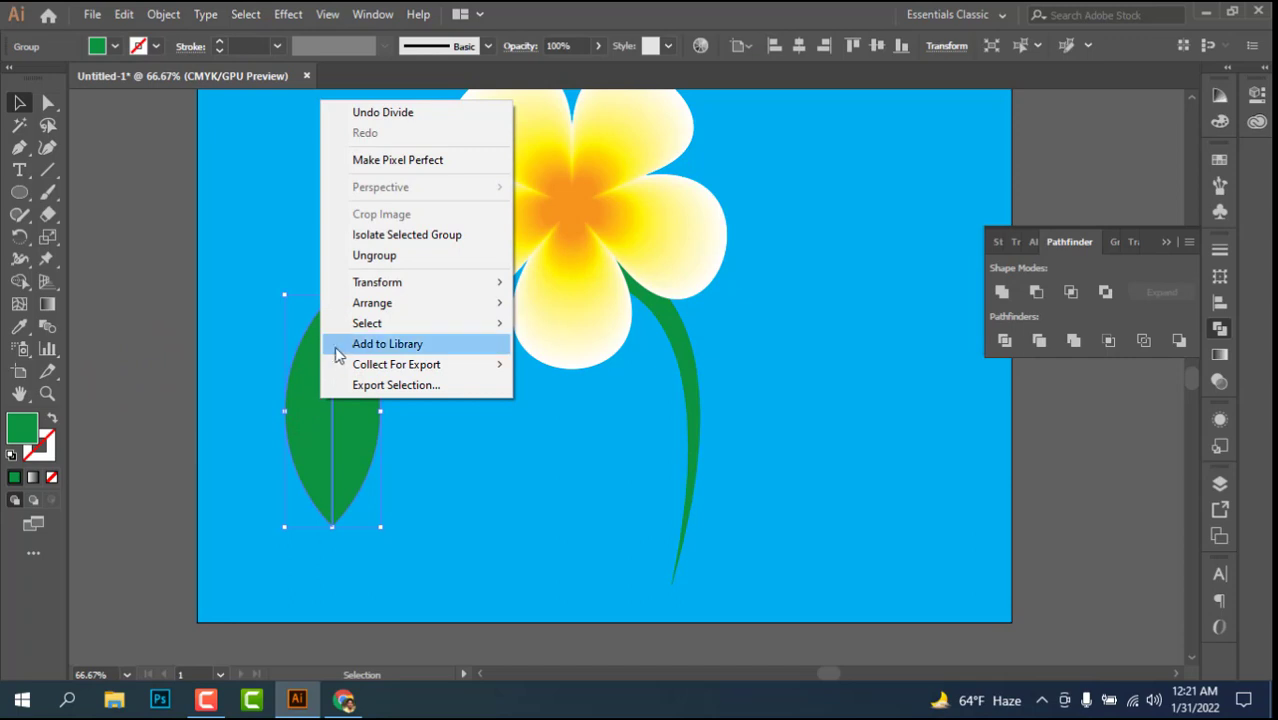
{"action": "left_click", "coordinate": [387, 259]}
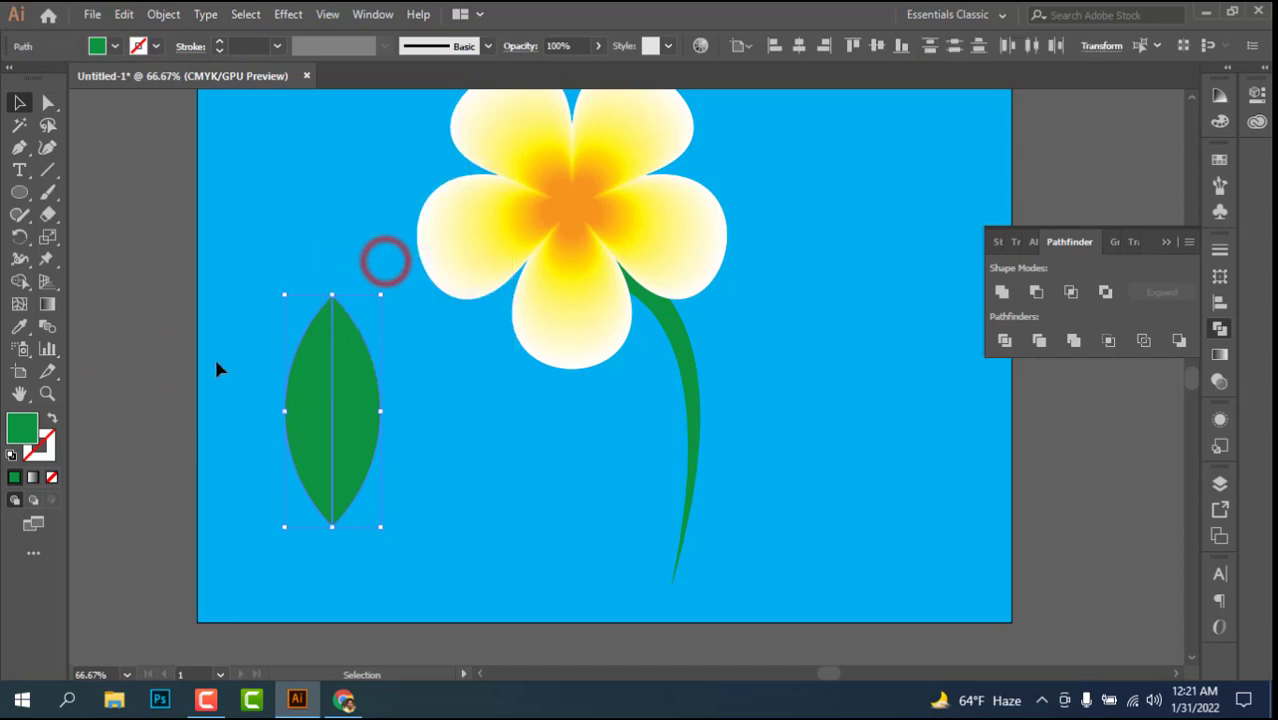
Step: Pull the leaf's left half aside to check the split, undo the move, and check that each half selects separately
{"action": "left_click", "coordinate": [214, 362]}
{"action": "left_click_drag", "start_coordinate": [310, 393], "coordinate": [251, 417]}
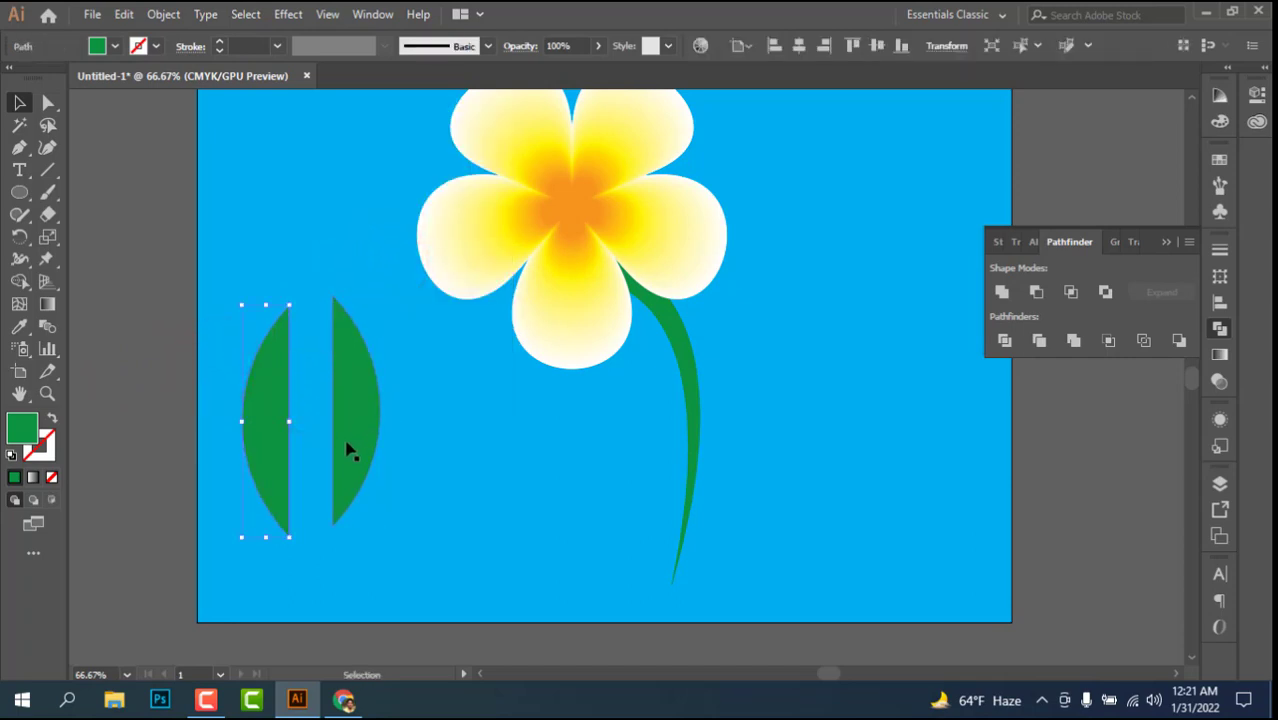
{"action": "key", "text": "ctrl+z"}
{"action": "left_click", "coordinate": [234, 359]}
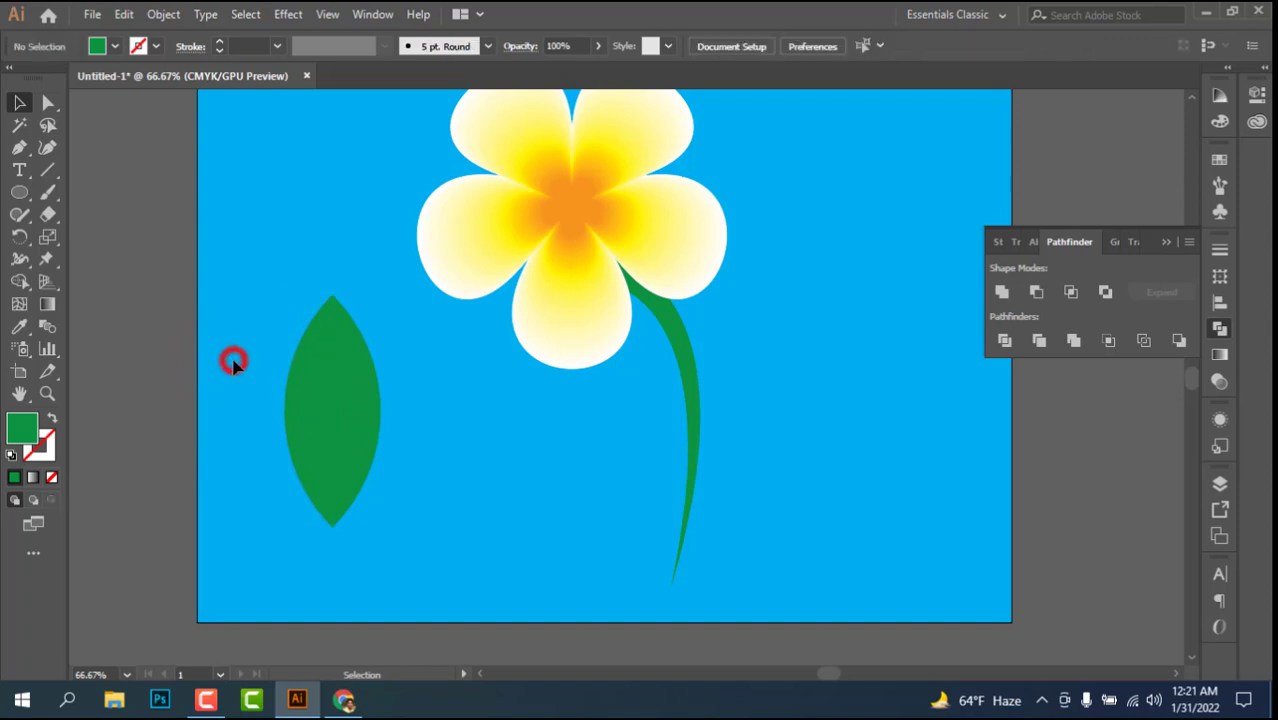
{"action": "left_click", "coordinate": [357, 378]}
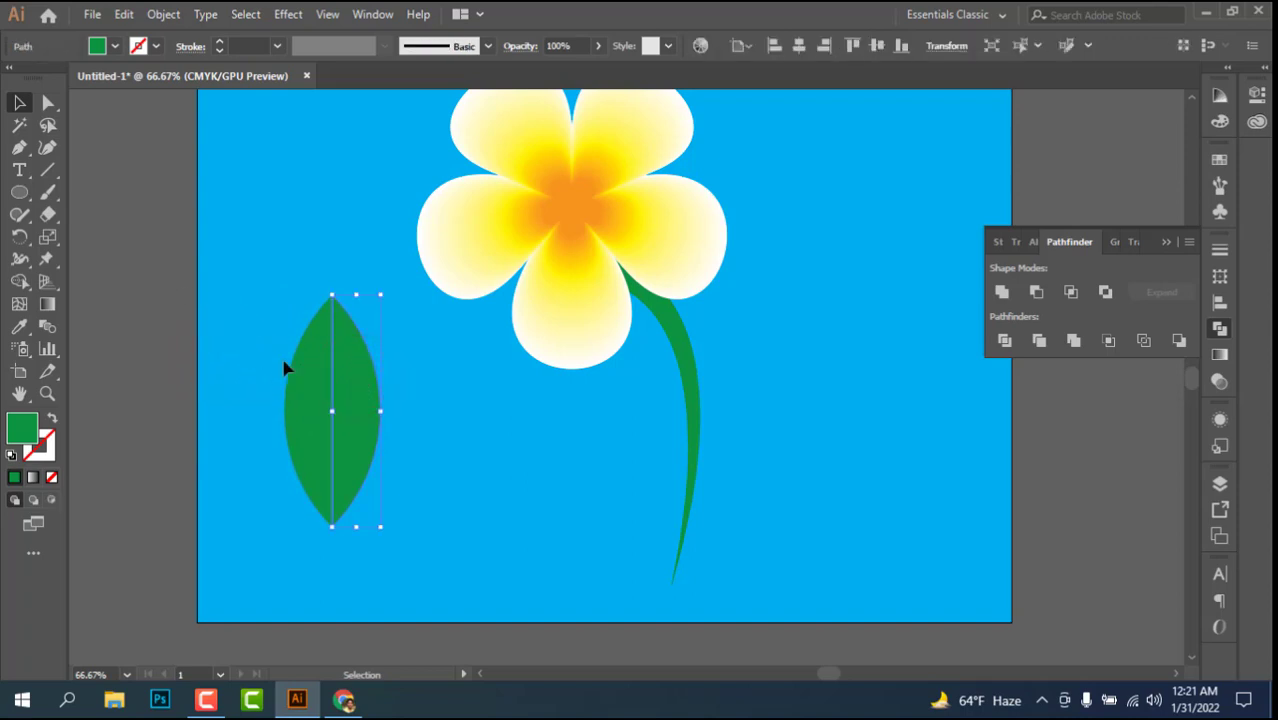
{"action": "left_click", "coordinate": [318, 382]}
{"action": "left_click", "coordinate": [154, 325]}
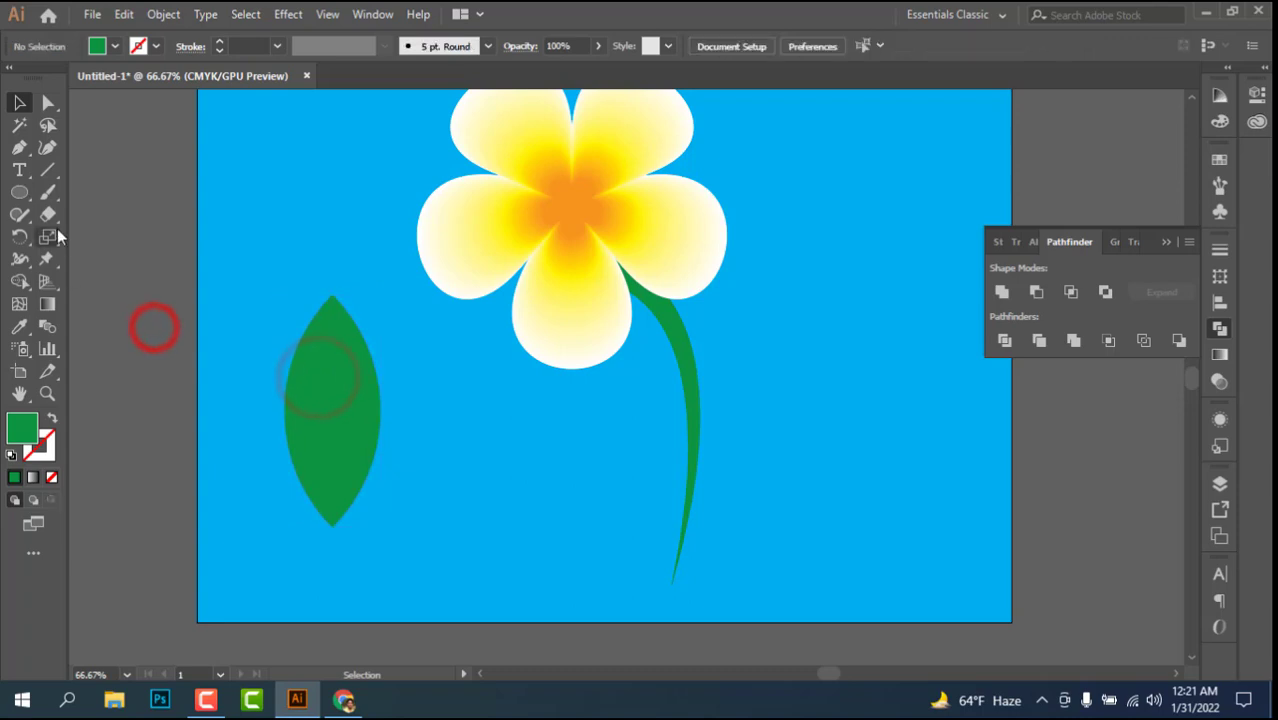
Step: Draw a vertical midrib line from the leaf's upper tip to below its base, and shorten its lower end slightly
{"action": "left_click", "coordinate": [45, 172]}
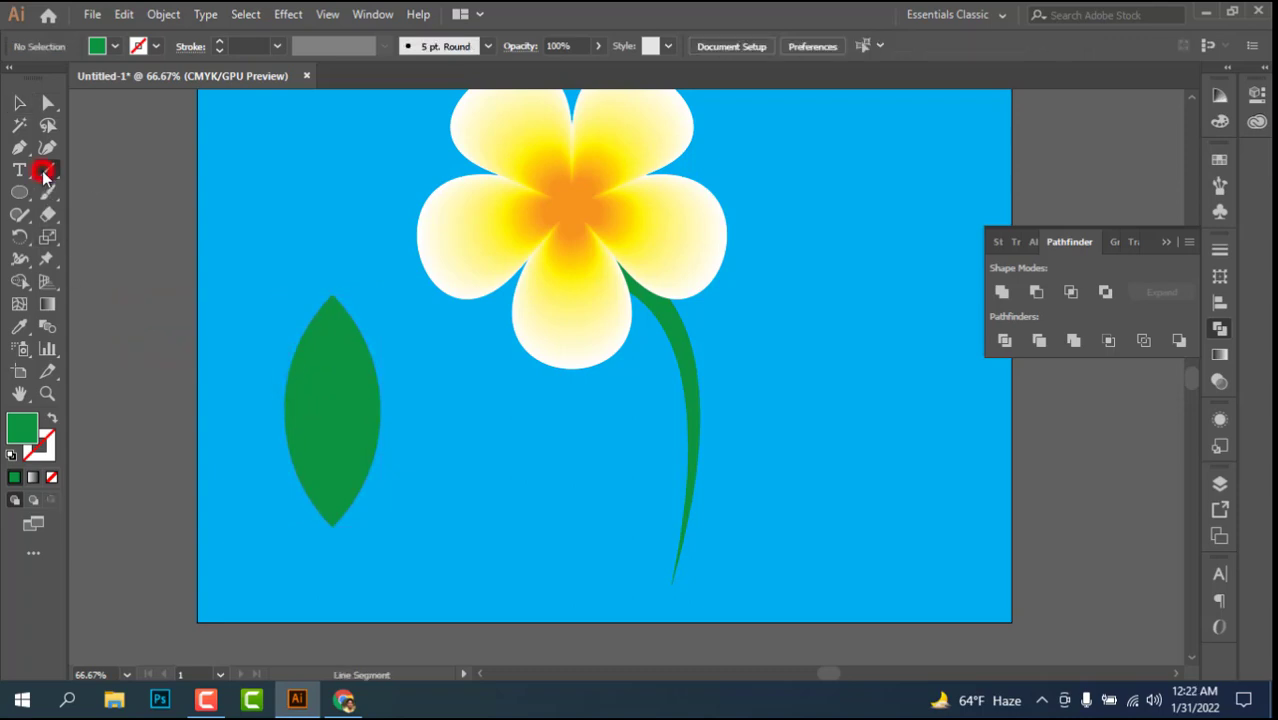
{"action": "left_click_drag", "start_coordinate": [332, 522], "coordinate": [331, 578]}
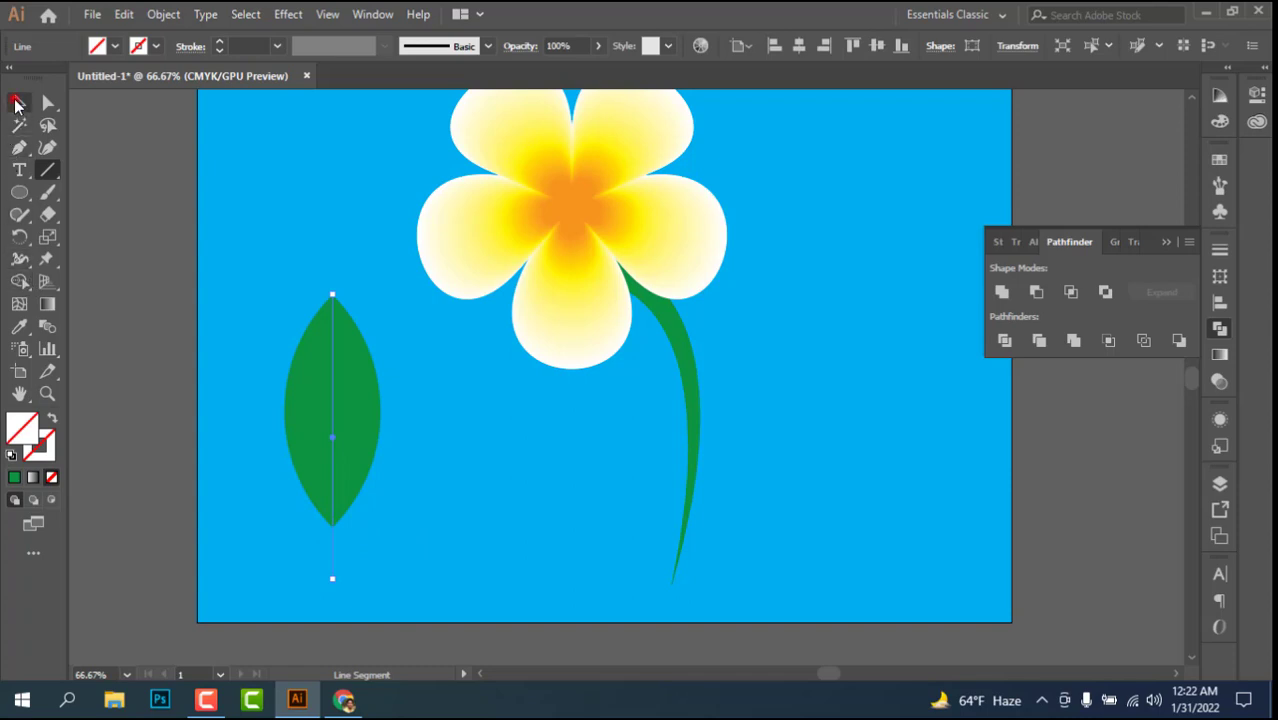
{"action": "key", "text": "v"}
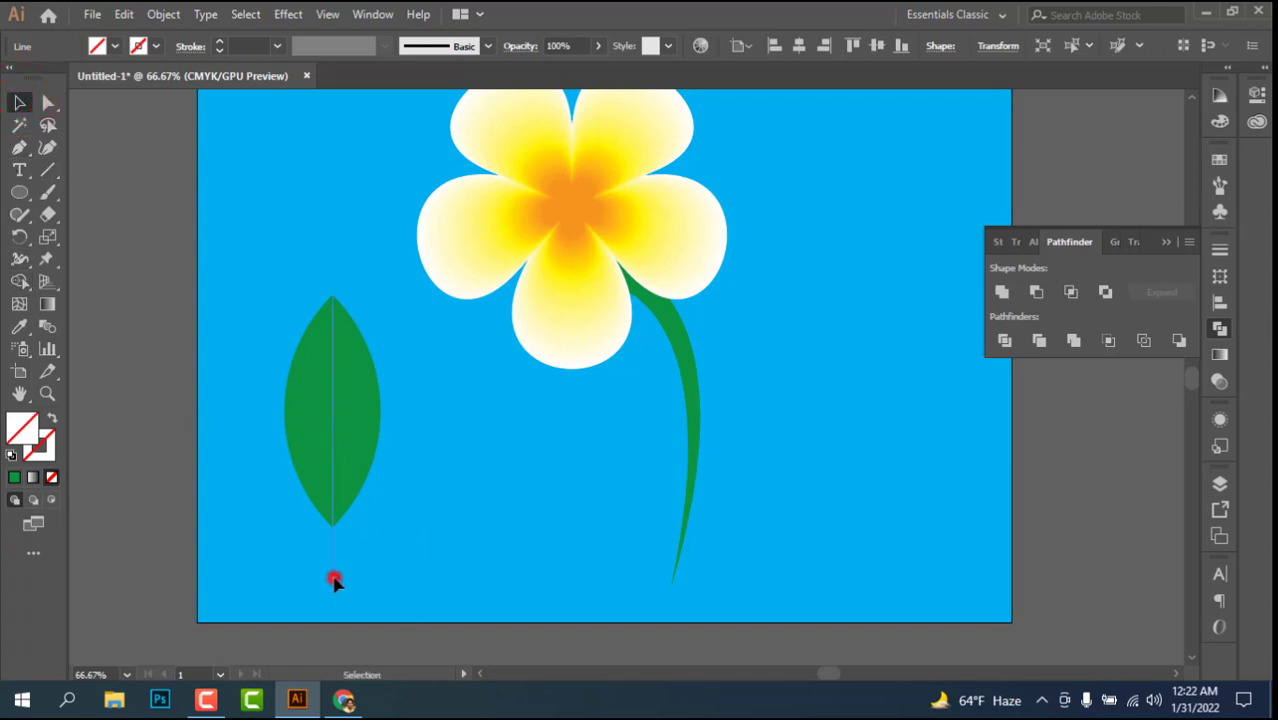
{"action": "left_click_drag", "start_coordinate": [334, 580], "coordinate": [334, 565]}
Step: Give the midrib line a green stroke with a weight of 8 pt
{"action": "left_click", "coordinate": [219, 42]}
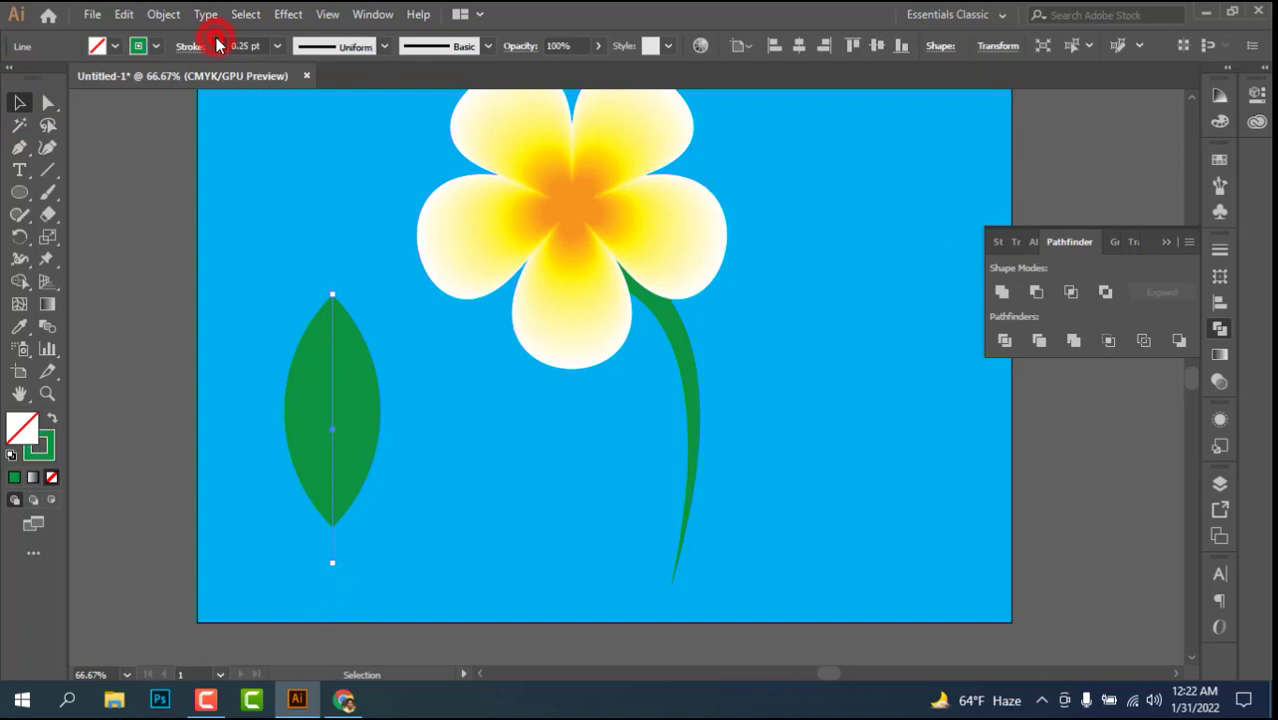
{"action": "left_click", "coordinate": [219, 42]}
{"action": "left_click", "coordinate": [219, 42]}
{"action": "left_click", "coordinate": [219, 42]}
{"action": "left_click", "coordinate": [220, 41]}
{"action": "left_click", "coordinate": [219, 51]}
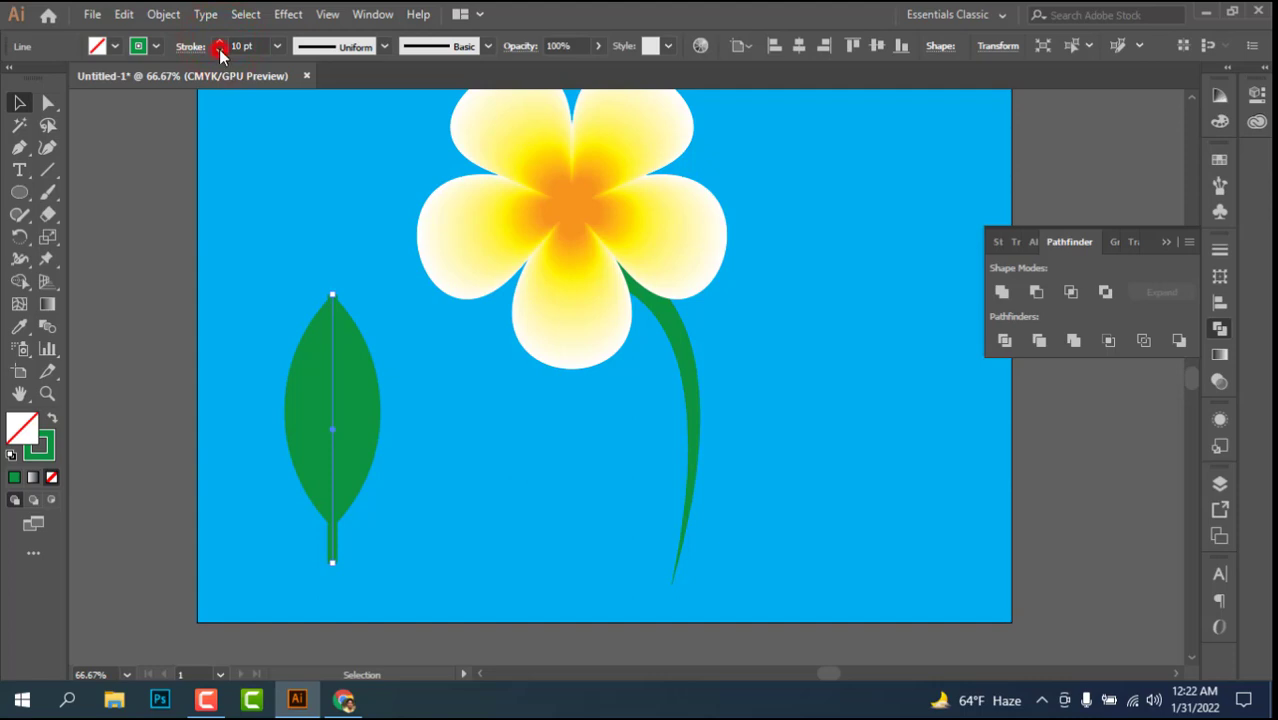
{"action": "left_click", "coordinate": [219, 51]}
Step: Apply Width Profile 4 to the midrib line and turn the line around so its thick end forms the leaf's stalk
{"action": "left_click", "coordinate": [383, 47]}
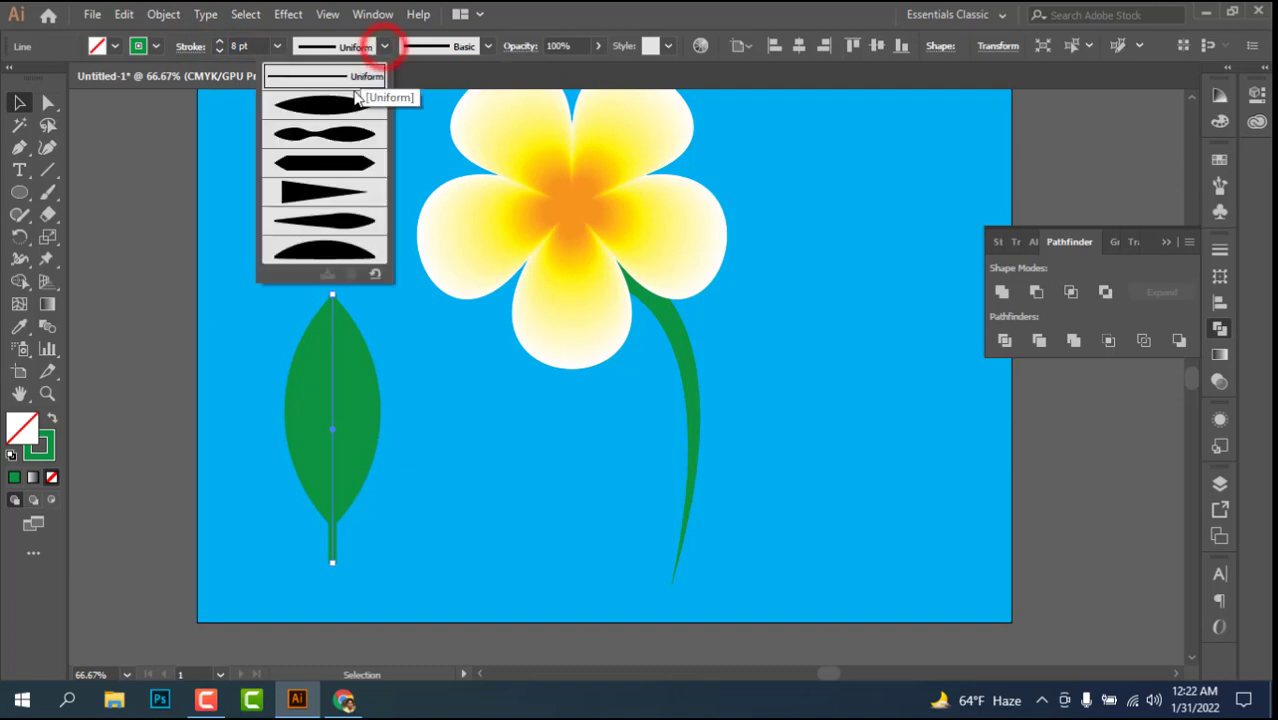
{"action": "left_click", "coordinate": [317, 193]}
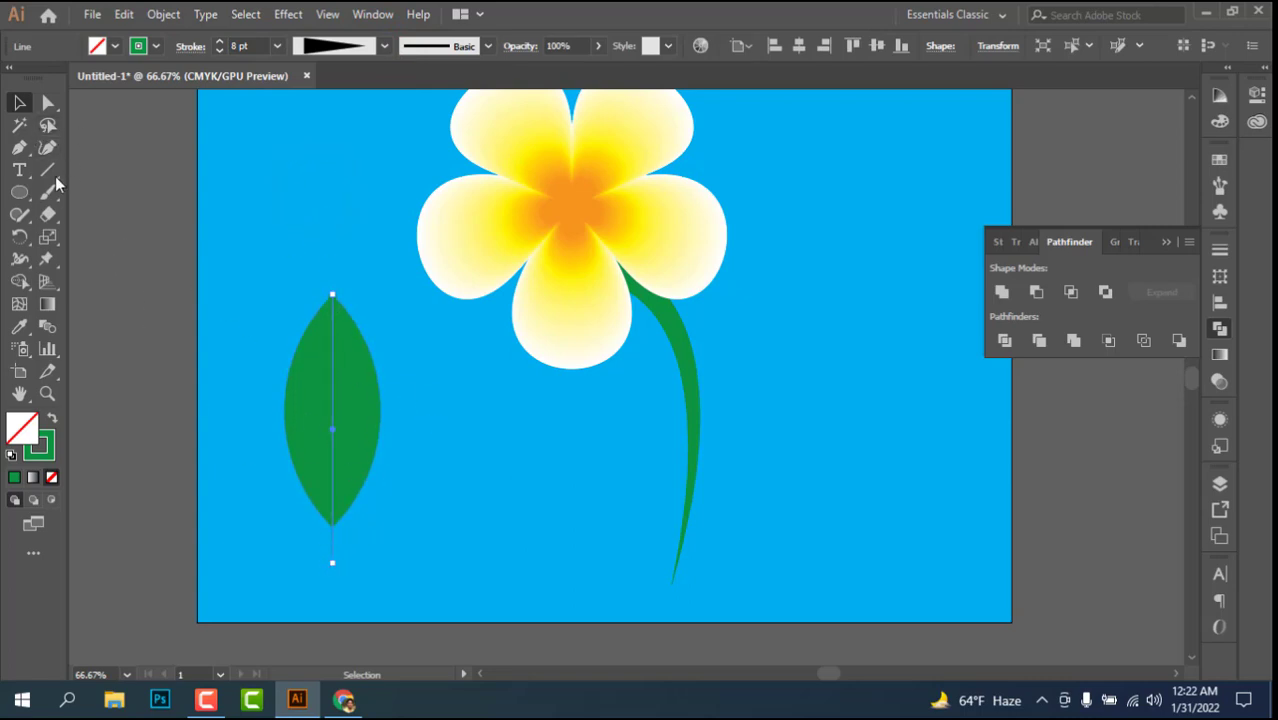
{"action": "left_click", "coordinate": [22, 104]}
{"action": "left_click_drag", "start_coordinate": [339, 291], "coordinate": [340, 563]}
{"action": "left_click", "coordinate": [147, 270]}
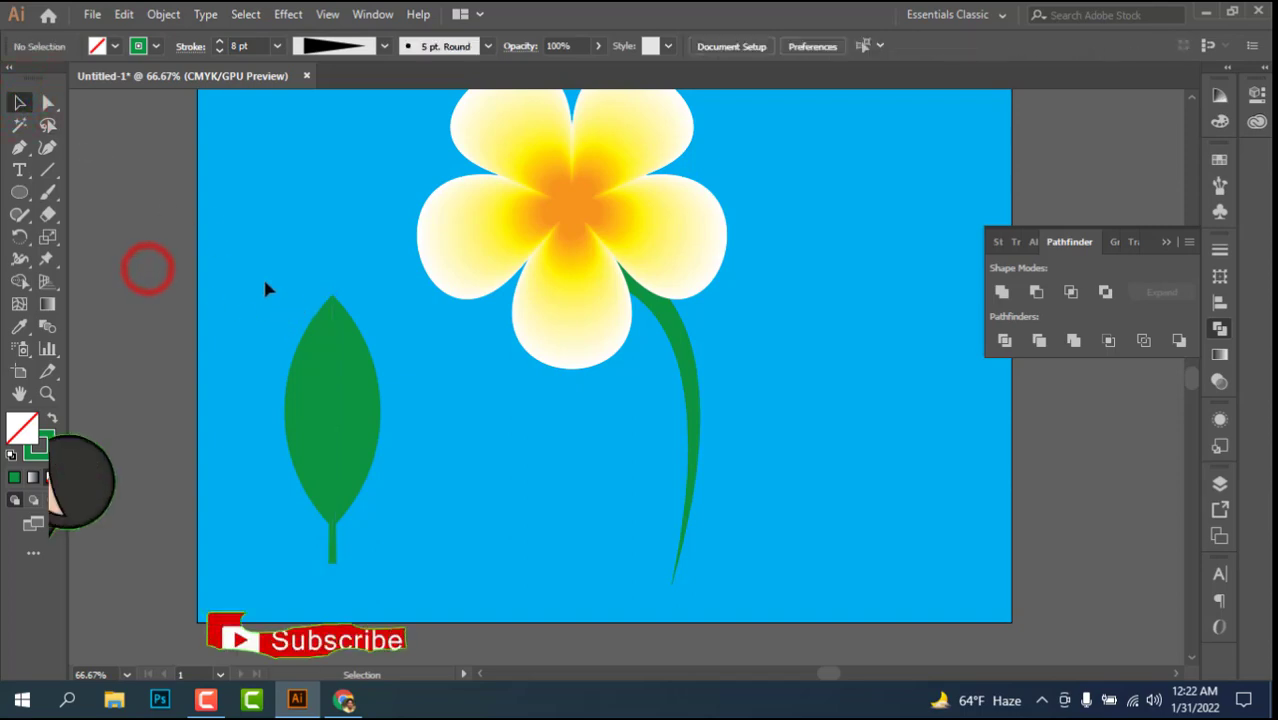
{"action": "left_click", "coordinate": [267, 282]}
Step: Set the midrib line's stroke to Round Cap and inspect the rounded end of the stalk up close
{"action": "left_click", "coordinate": [334, 543]}
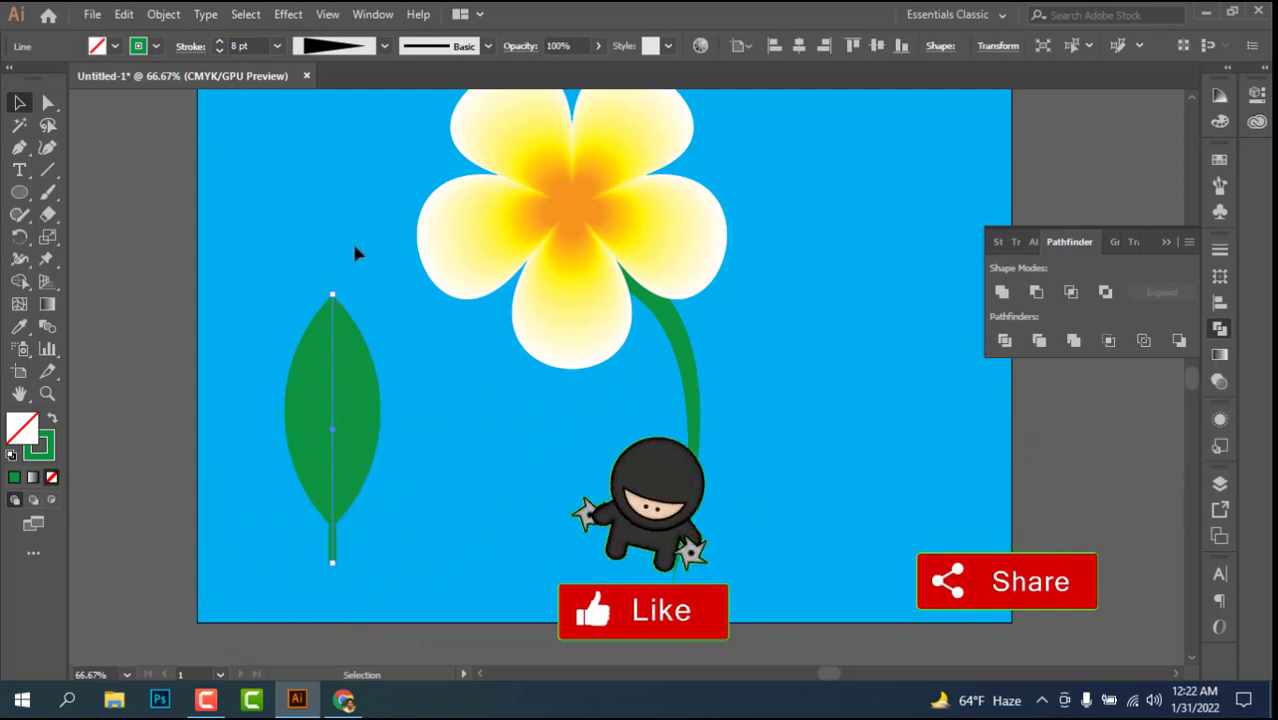
{"action": "left_click", "coordinate": [181, 47]}
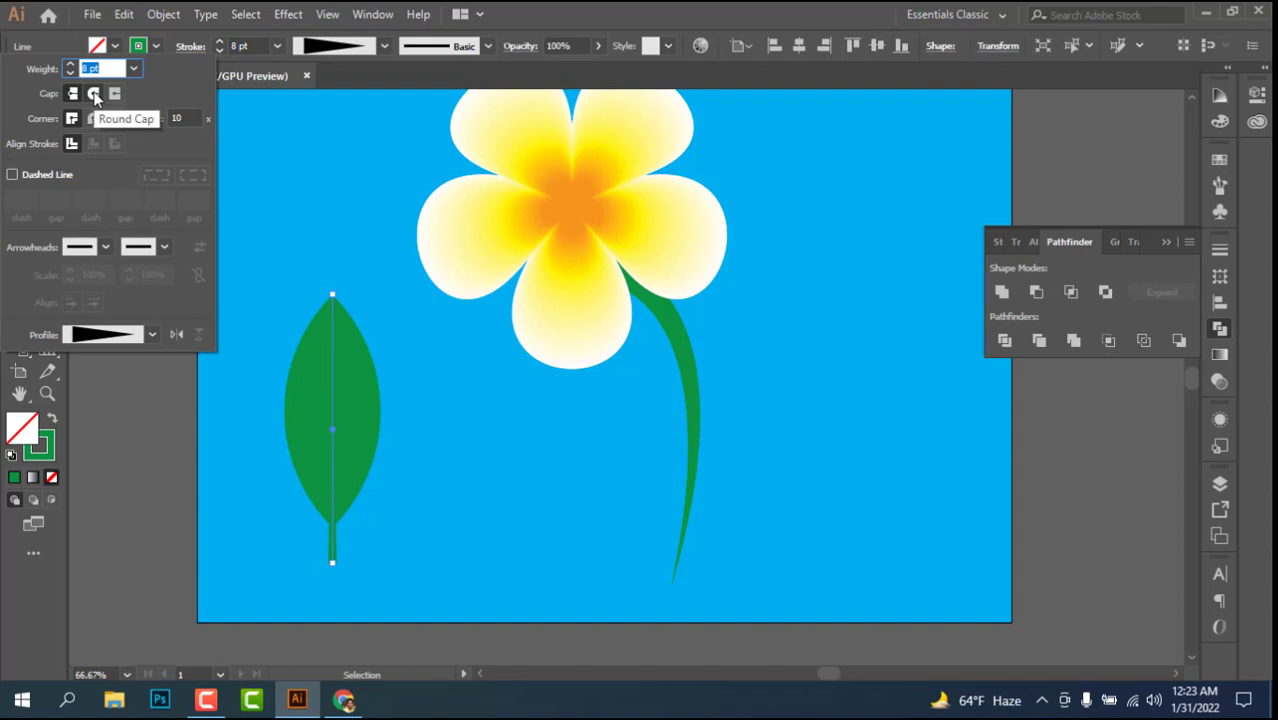
{"action": "left_click", "coordinate": [95, 95]}
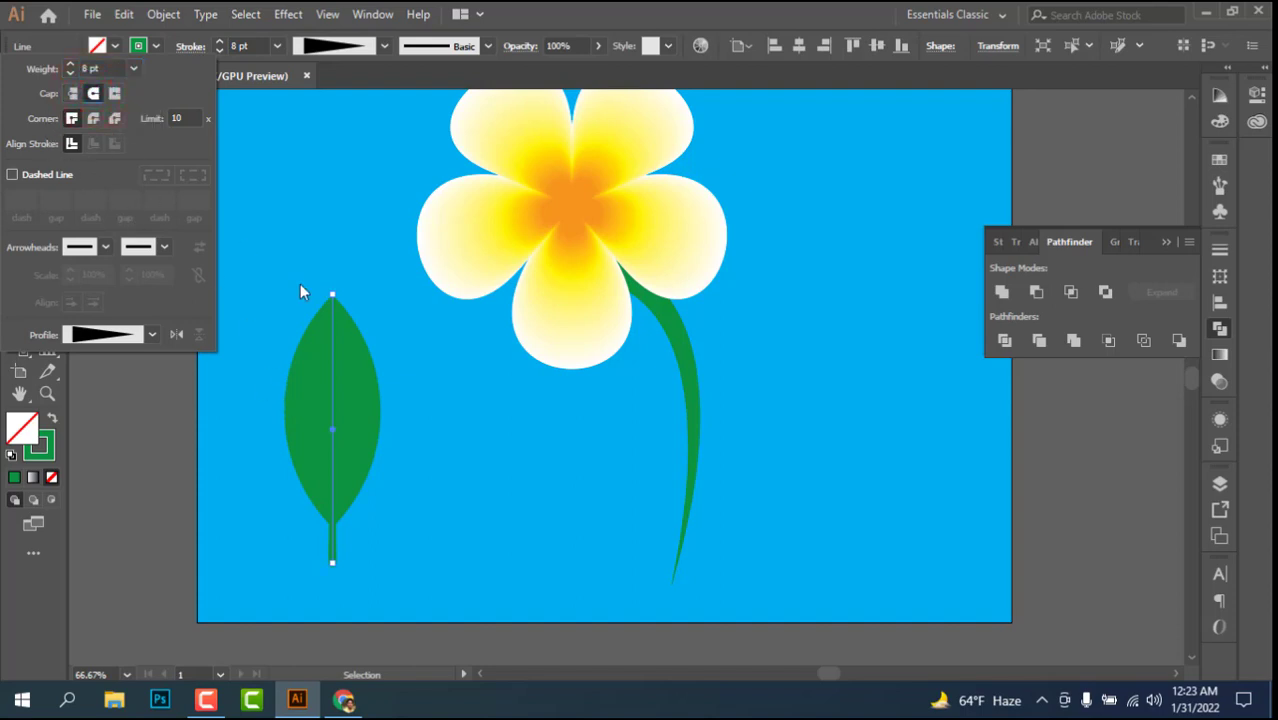
{"action": "left_click", "coordinate": [275, 249]}
{"action": "left_click", "coordinate": [422, 542]}
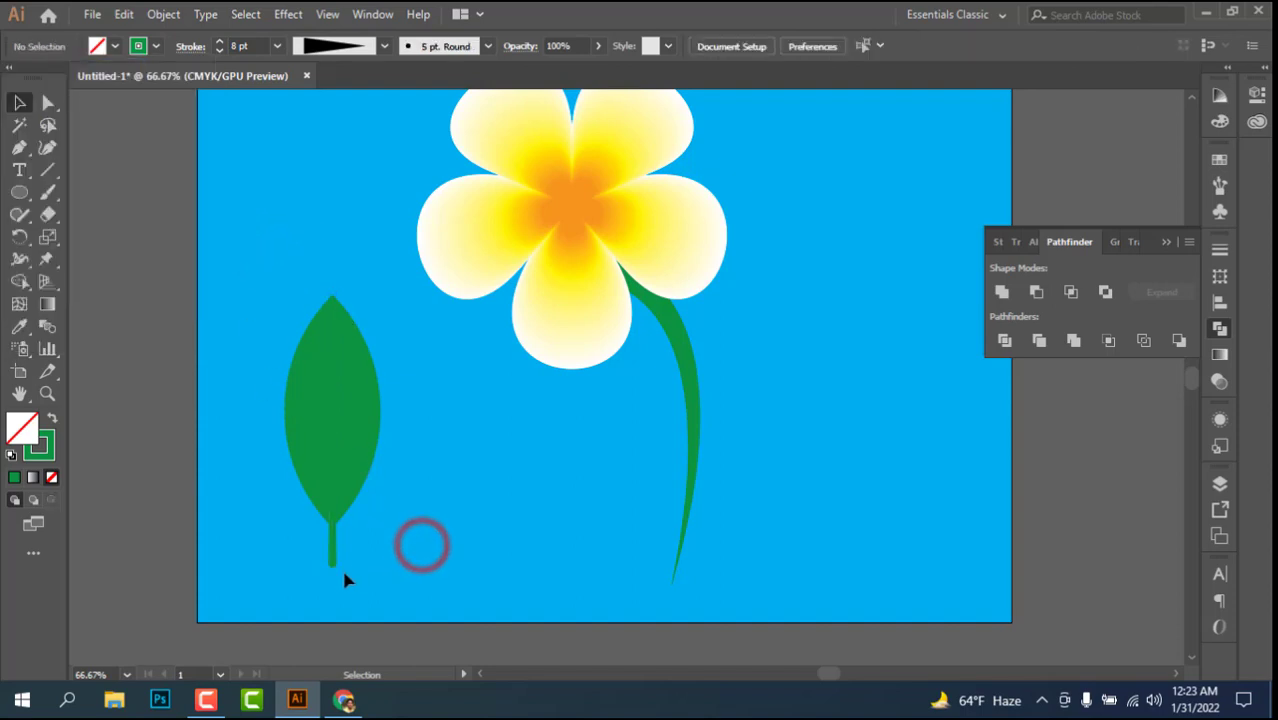
{"action": "key", "text": "ctrl+plus"}
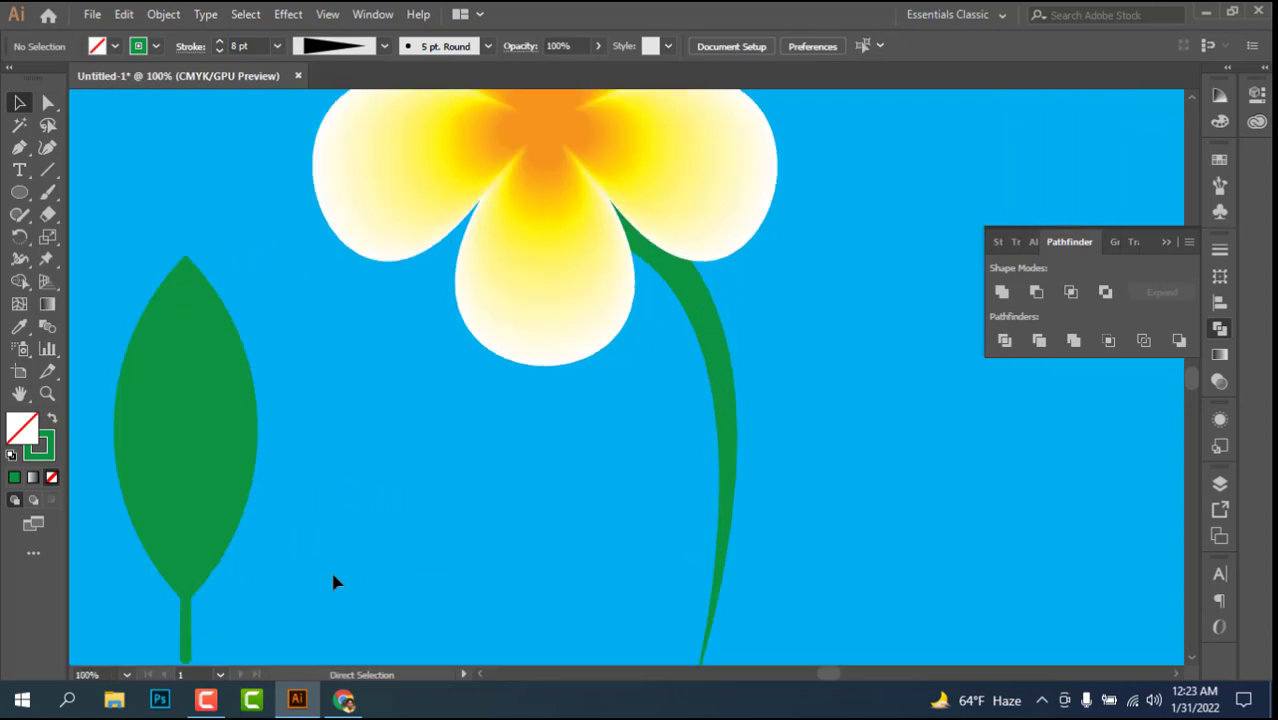
{"action": "left_click_drag", "start_coordinate": [316, 570], "coordinate": [462, 434]}
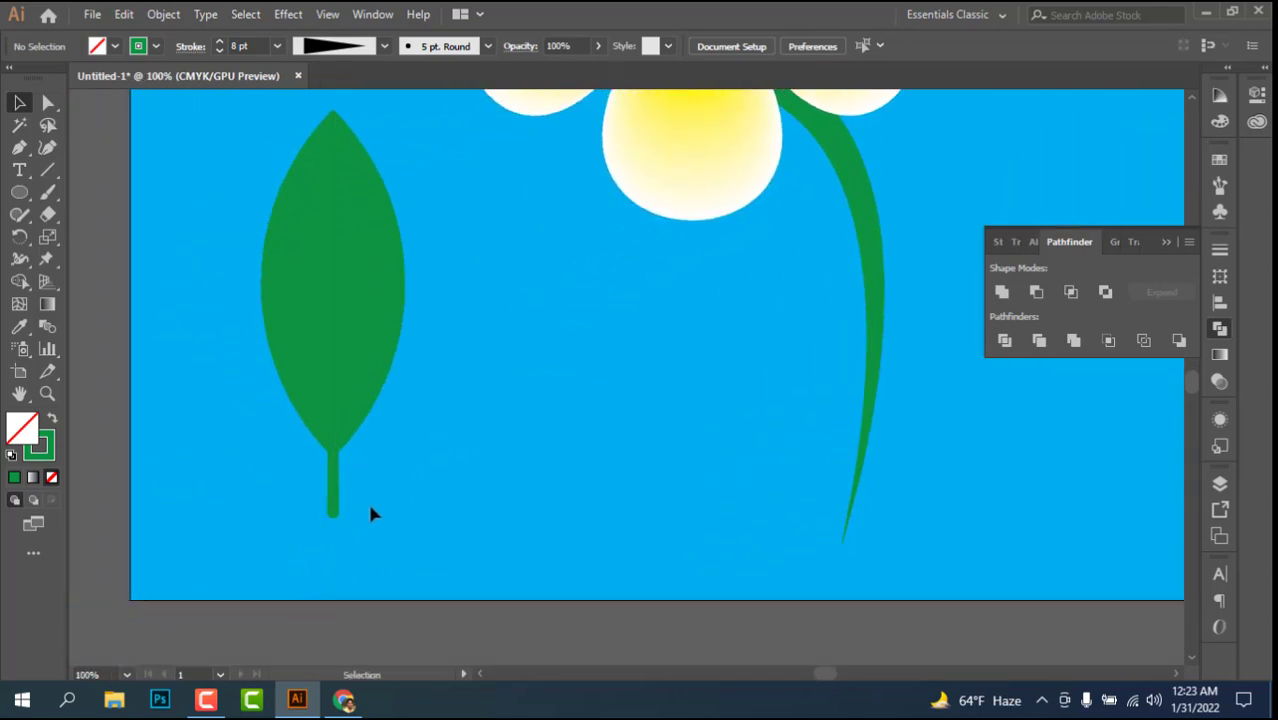
{"action": "key", "text": "ctrl+minus"}
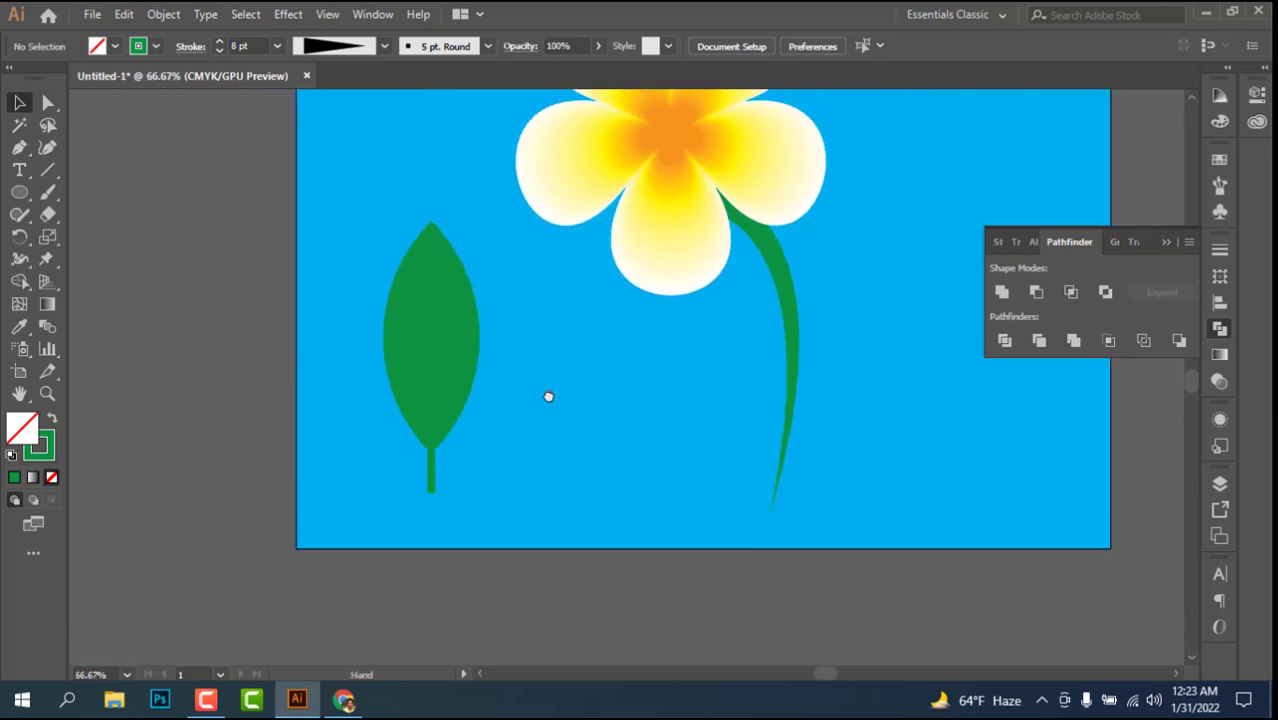
{"action": "left_click_drag", "start_coordinate": [548, 396], "coordinate": [497, 512]}
Step: Fill the leaf's right half with a linear gradient and set its black end stop to C=90 M=30 Y=95 K=30
{"action": "left_click", "coordinate": [374, 603]}
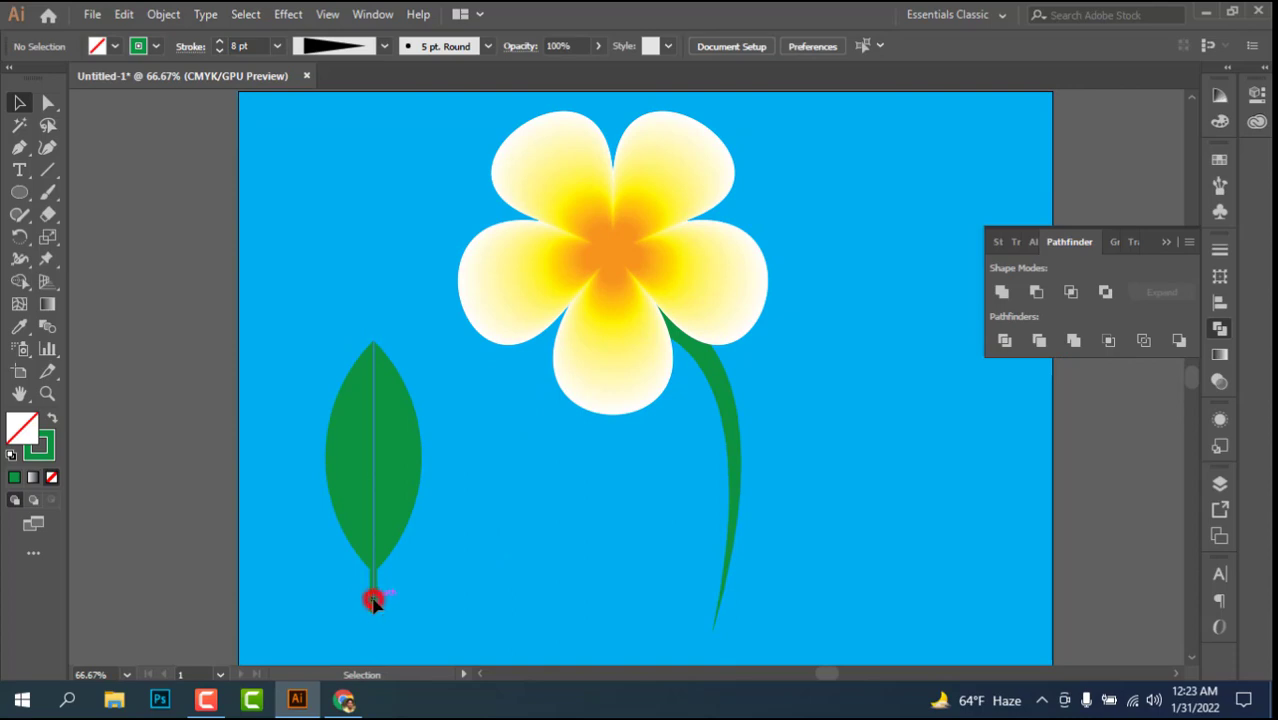
{"action": "left_click", "coordinate": [474, 541]}
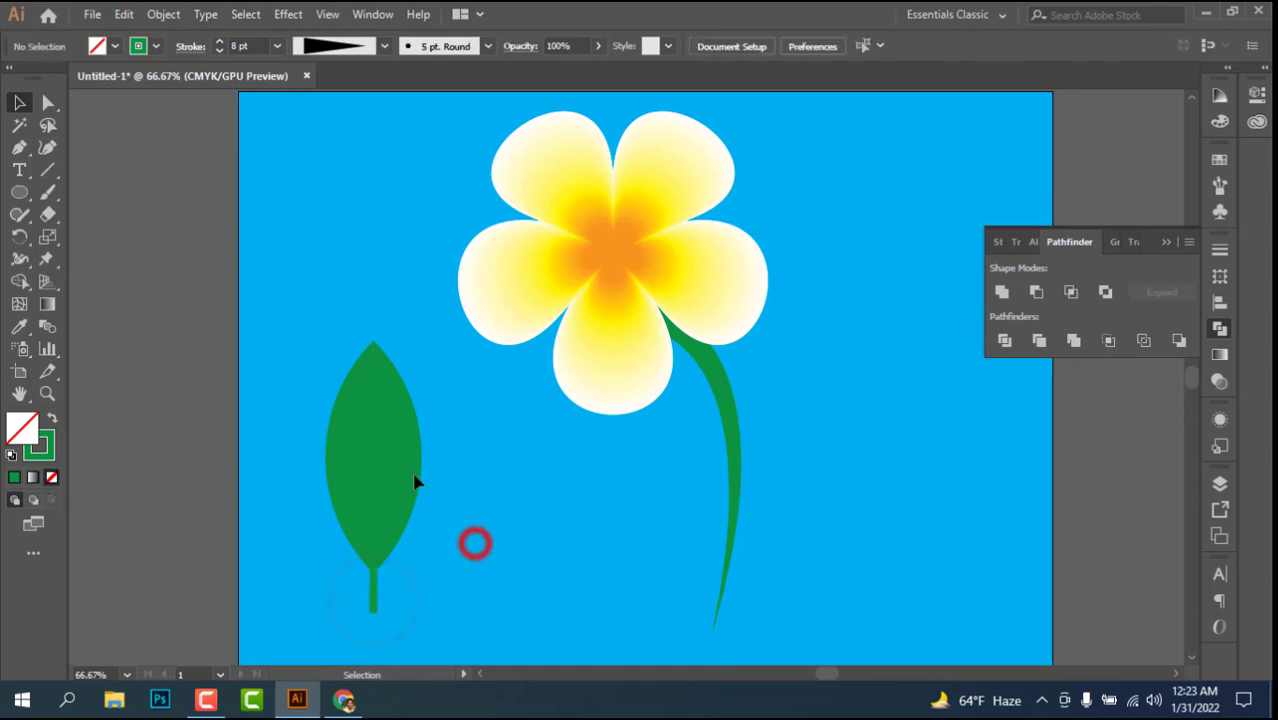
{"action": "left_click", "coordinate": [405, 406]}
{"action": "left_click", "coordinate": [335, 443]}
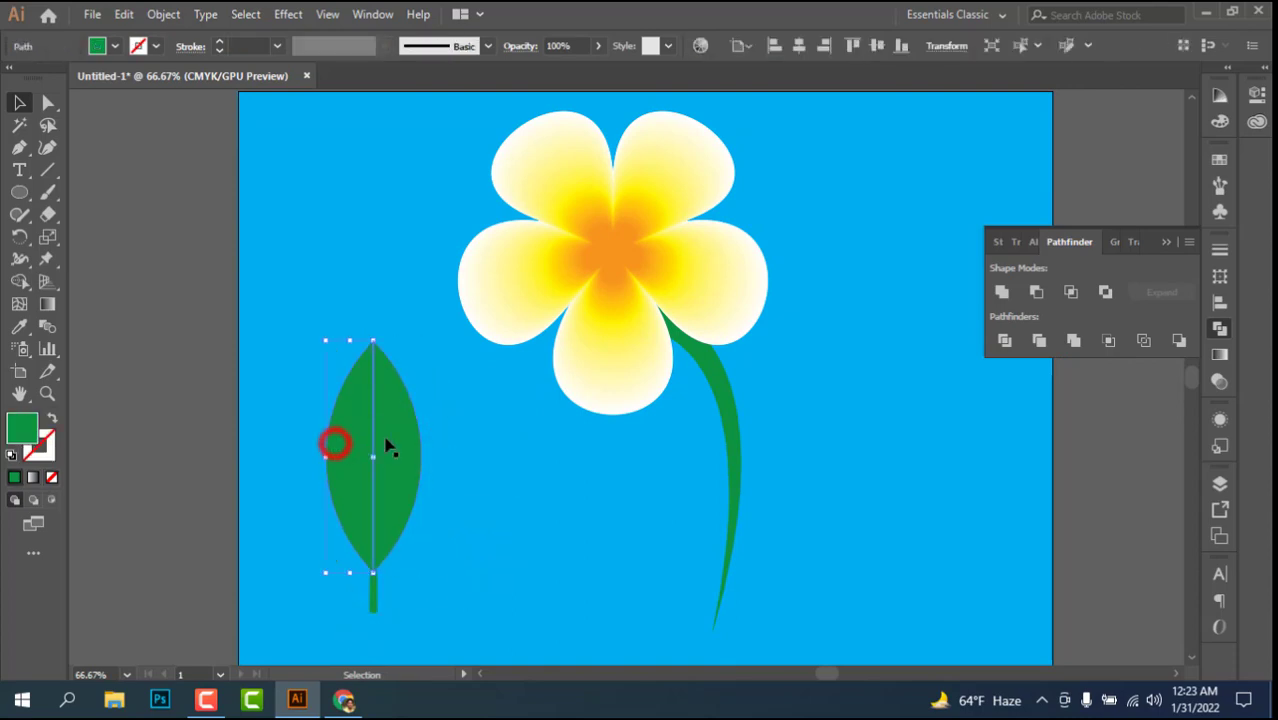
{"action": "left_click", "coordinate": [419, 441]}
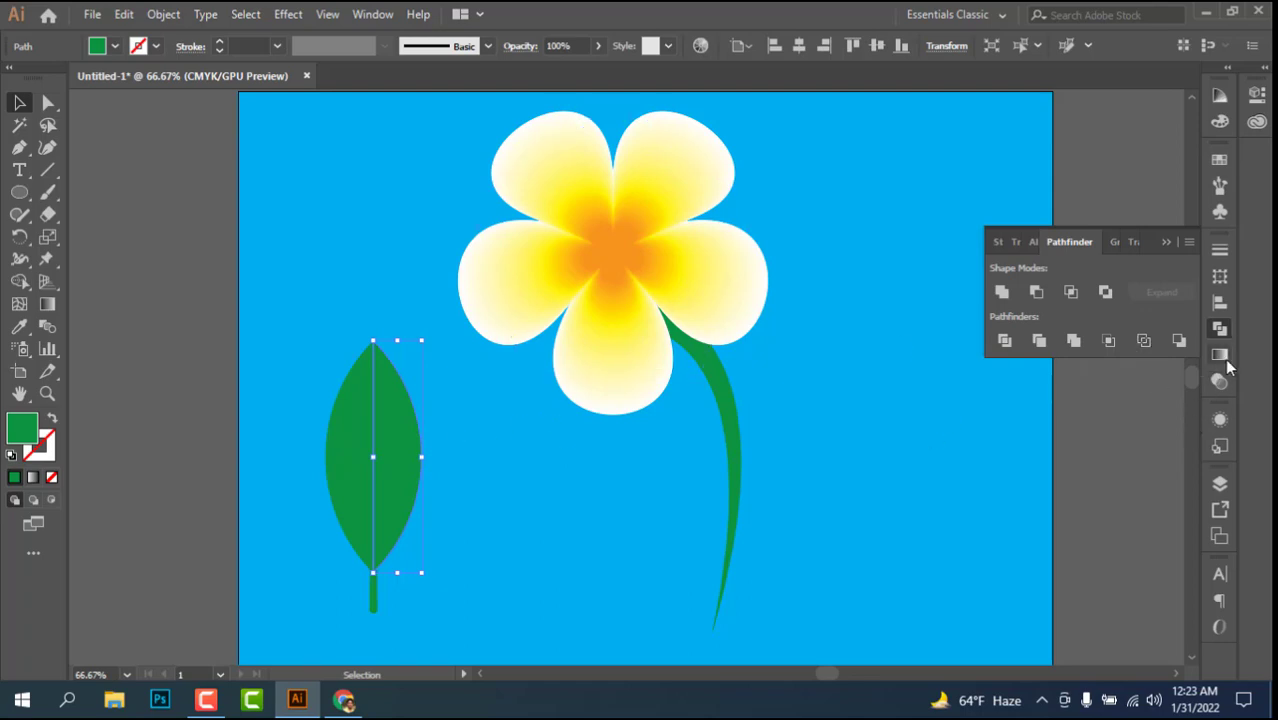
{"action": "left_click", "coordinate": [386, 14]}
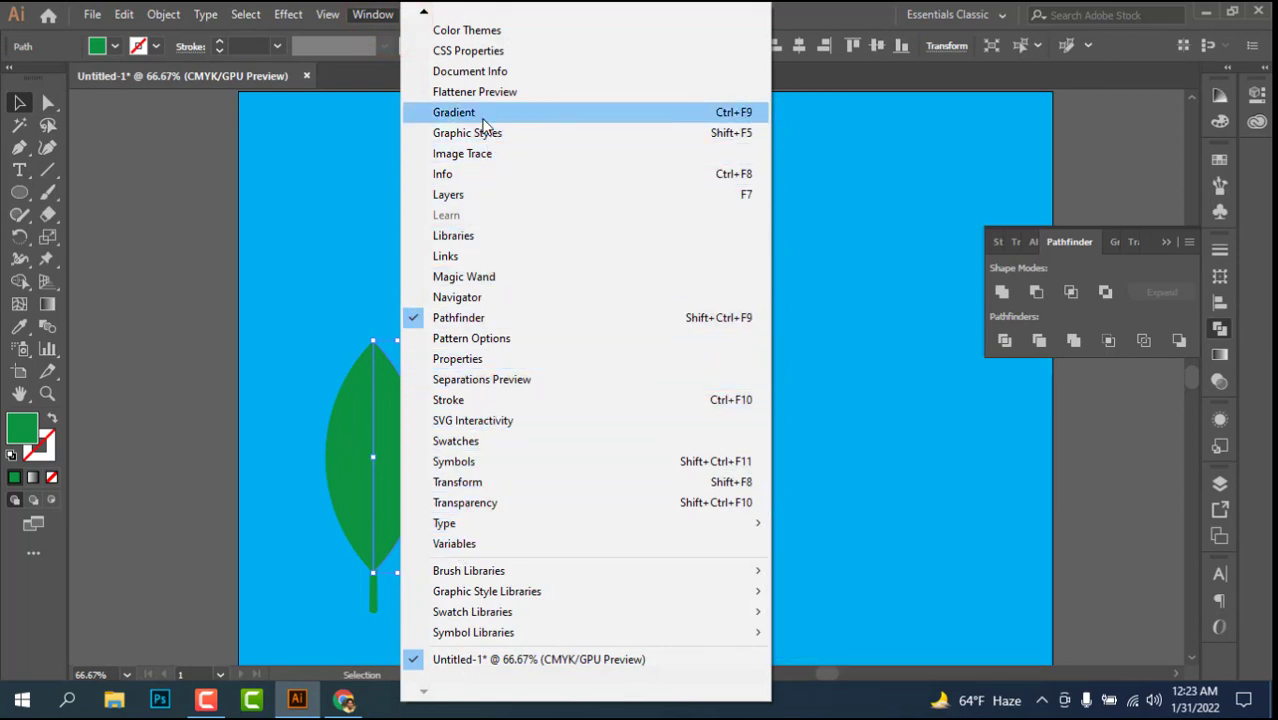
{"action": "left_click", "coordinate": [457, 110]}
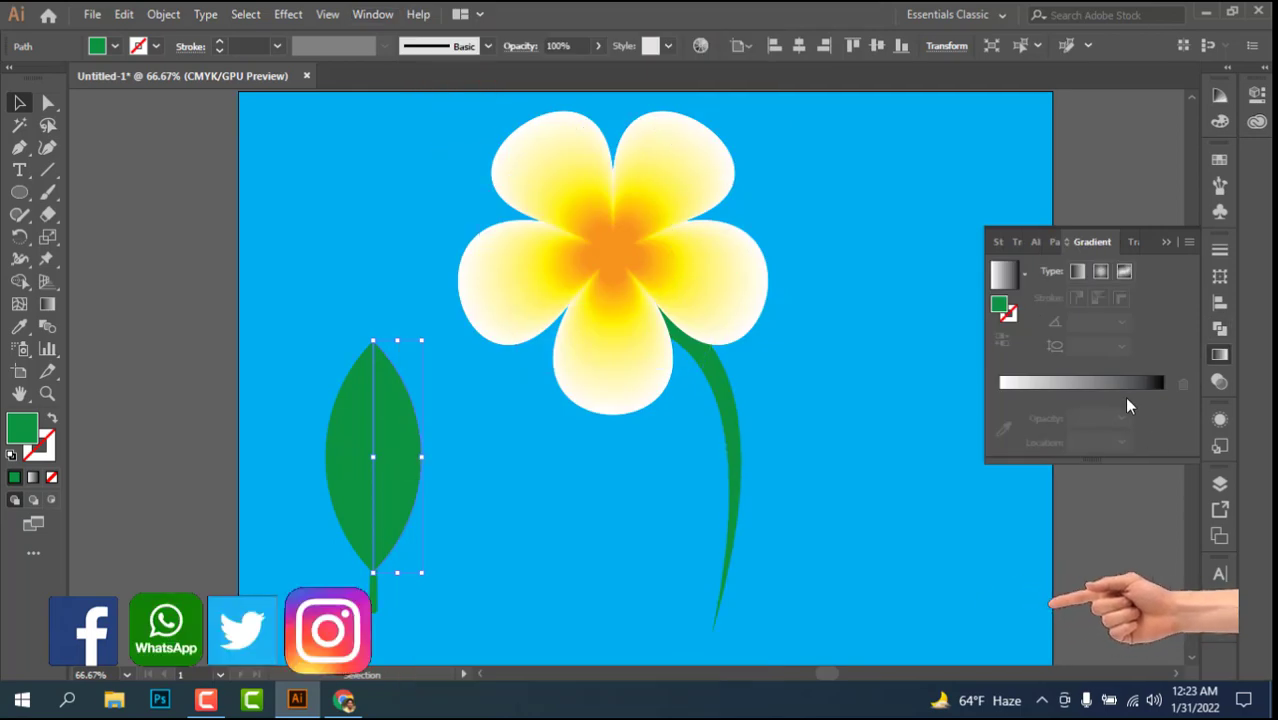
{"action": "left_click", "coordinate": [1160, 385]}
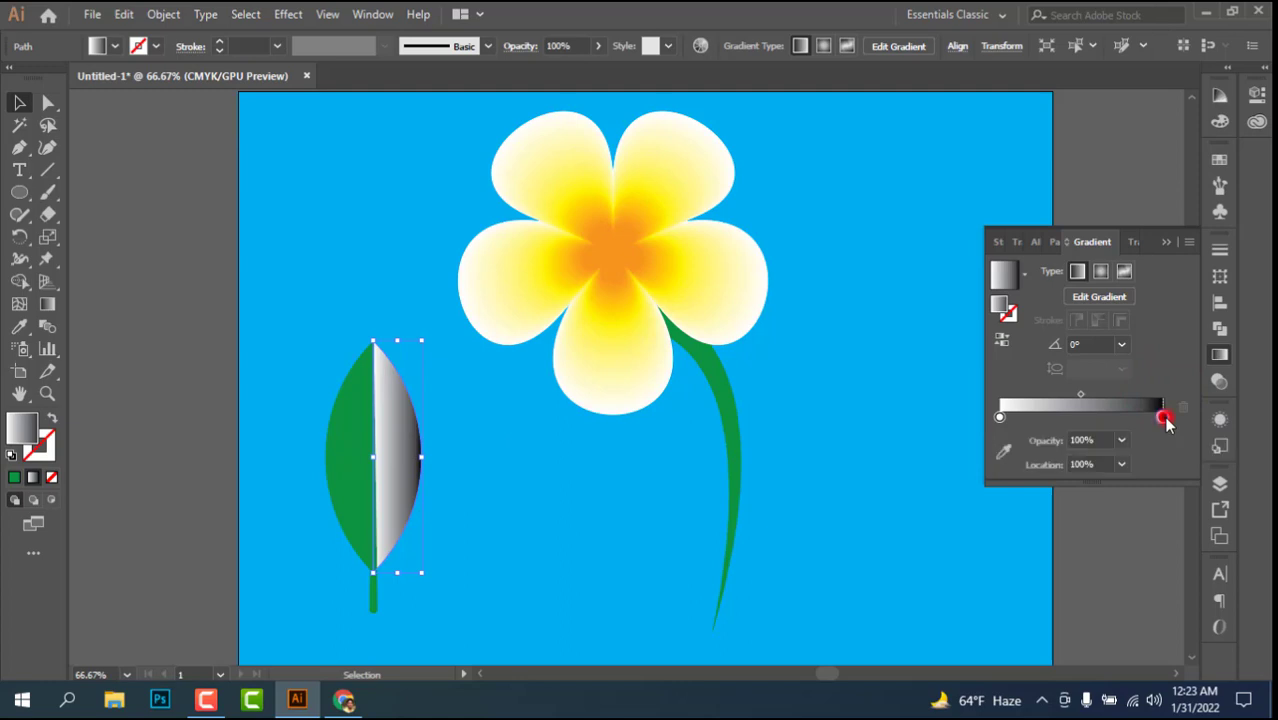
{"action": "double_click", "coordinate": [1163, 417]}
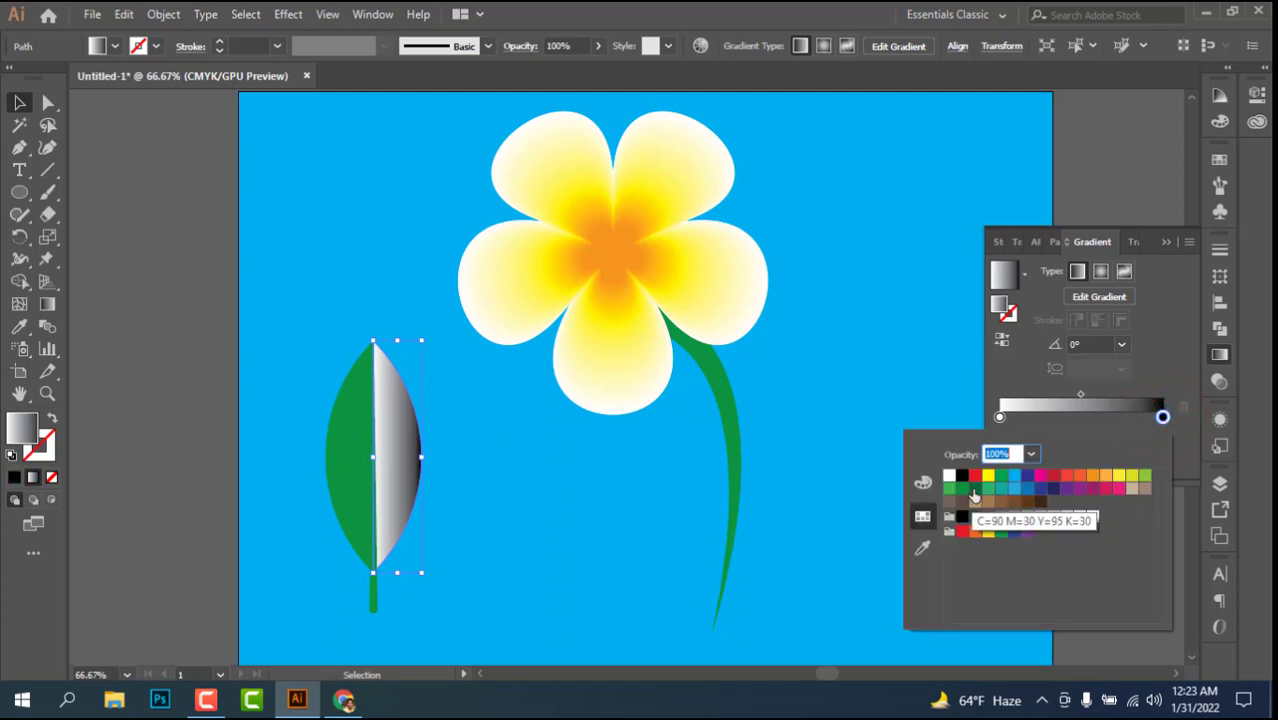
{"action": "left_click", "coordinate": [974, 489]}
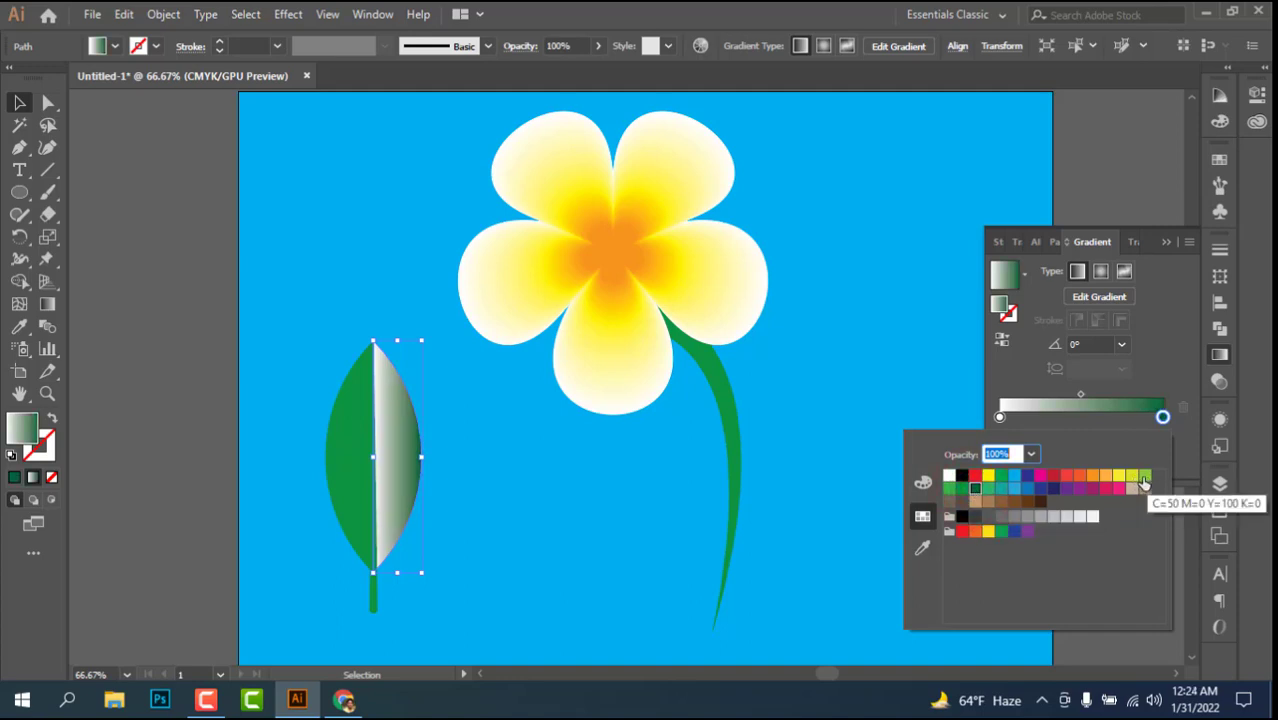
Step: Set the white start stop of the leaf's right-half gradient to C=50 M=0 Y=100 K=0, after trying two other greens
{"action": "left_click", "coordinate": [999, 417]}
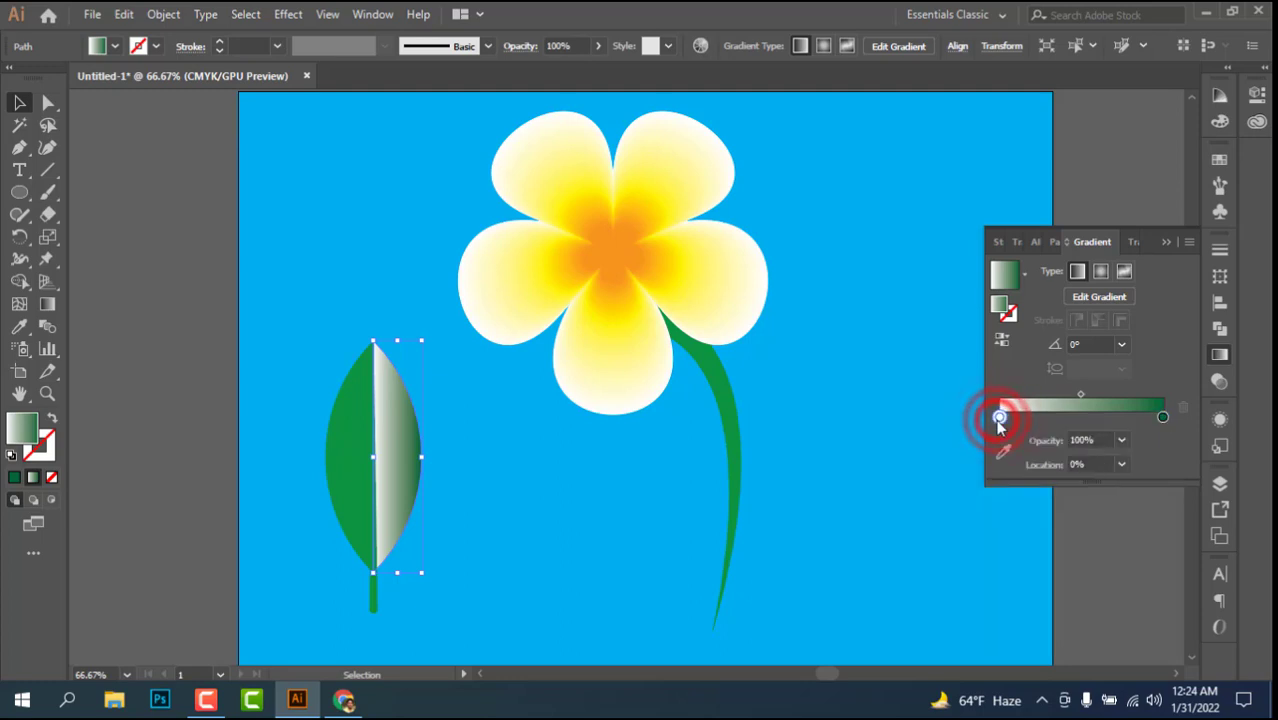
{"action": "double_click", "coordinate": [999, 418]}
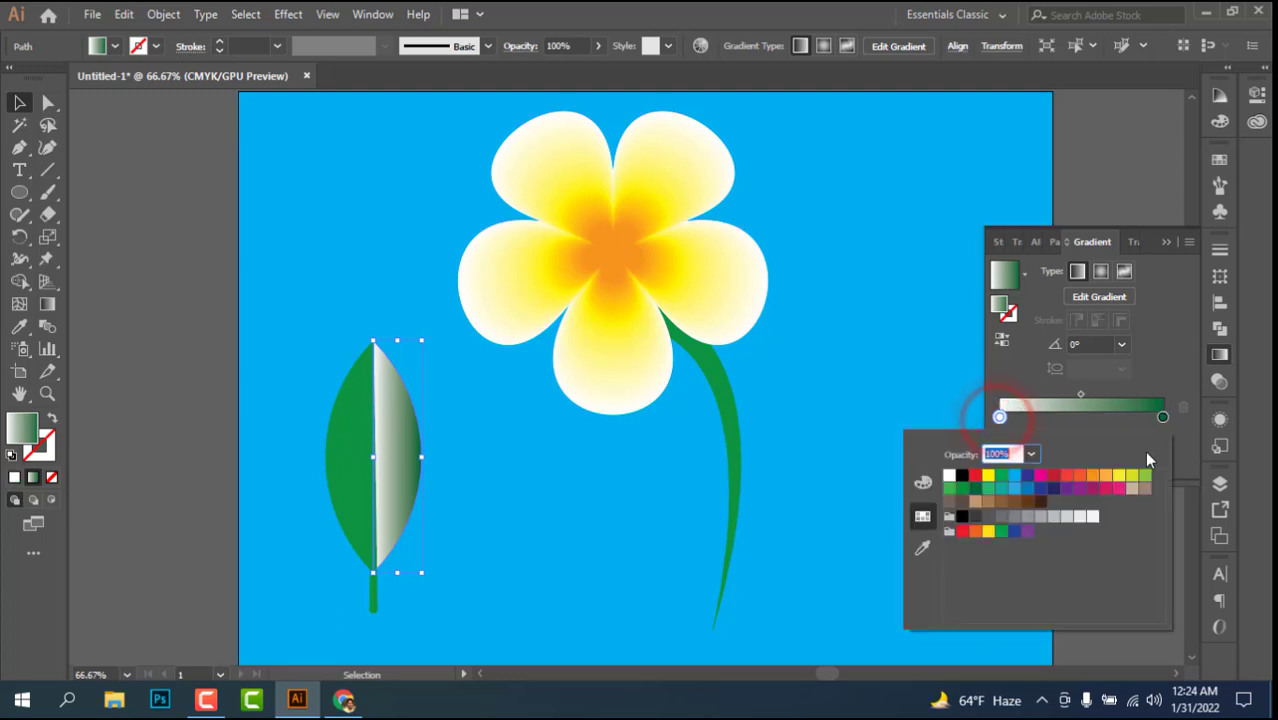
{"action": "left_click", "coordinate": [1145, 476]}
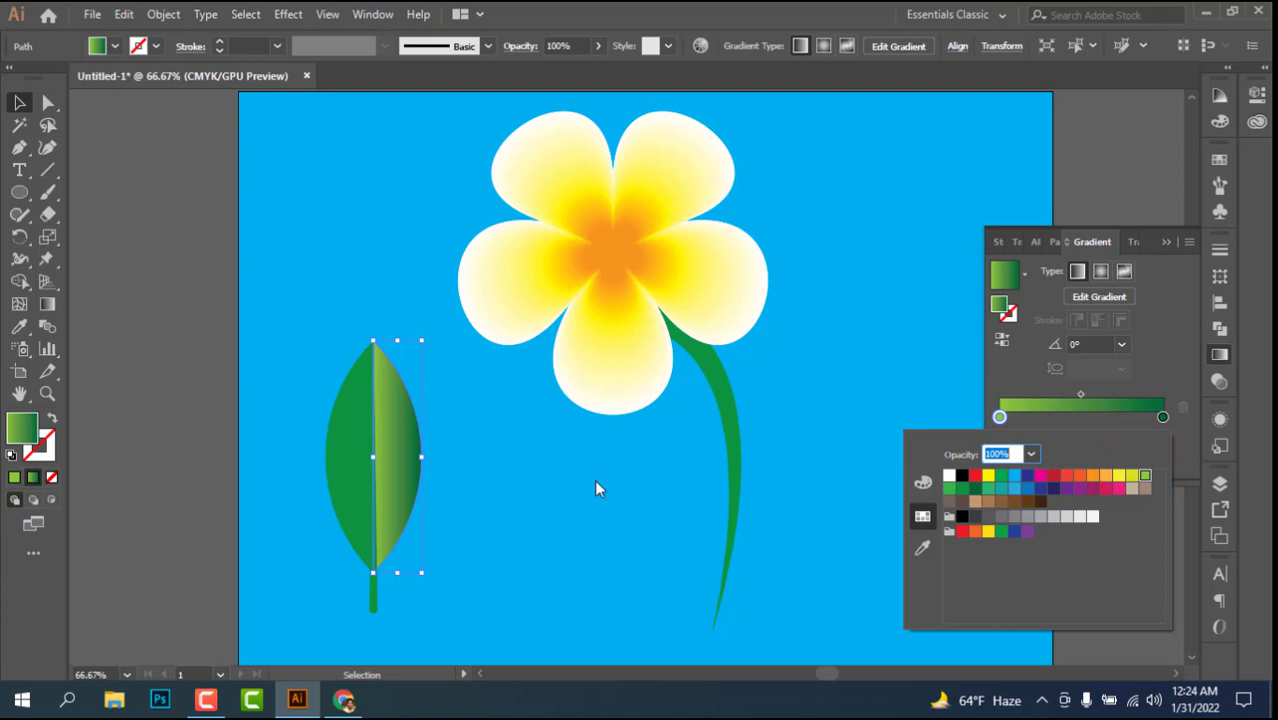
{"action": "left_click", "coordinate": [960, 490]}
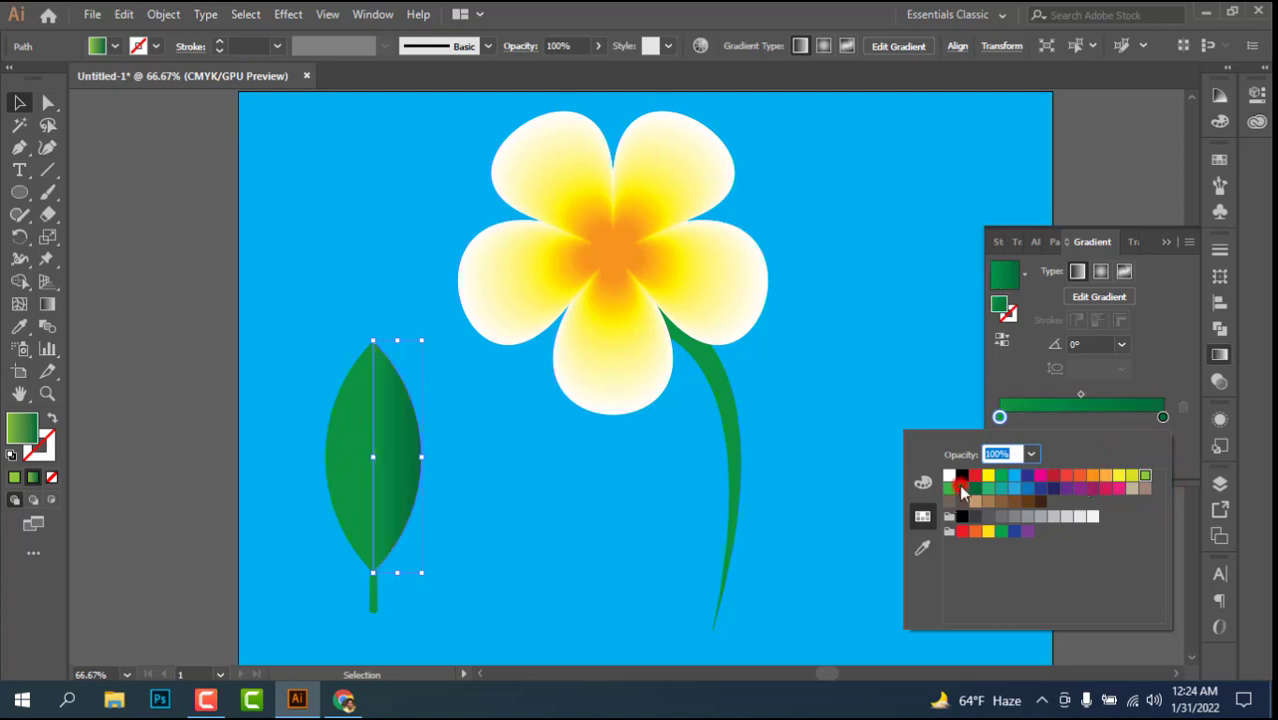
{"action": "left_click", "coordinate": [948, 488]}
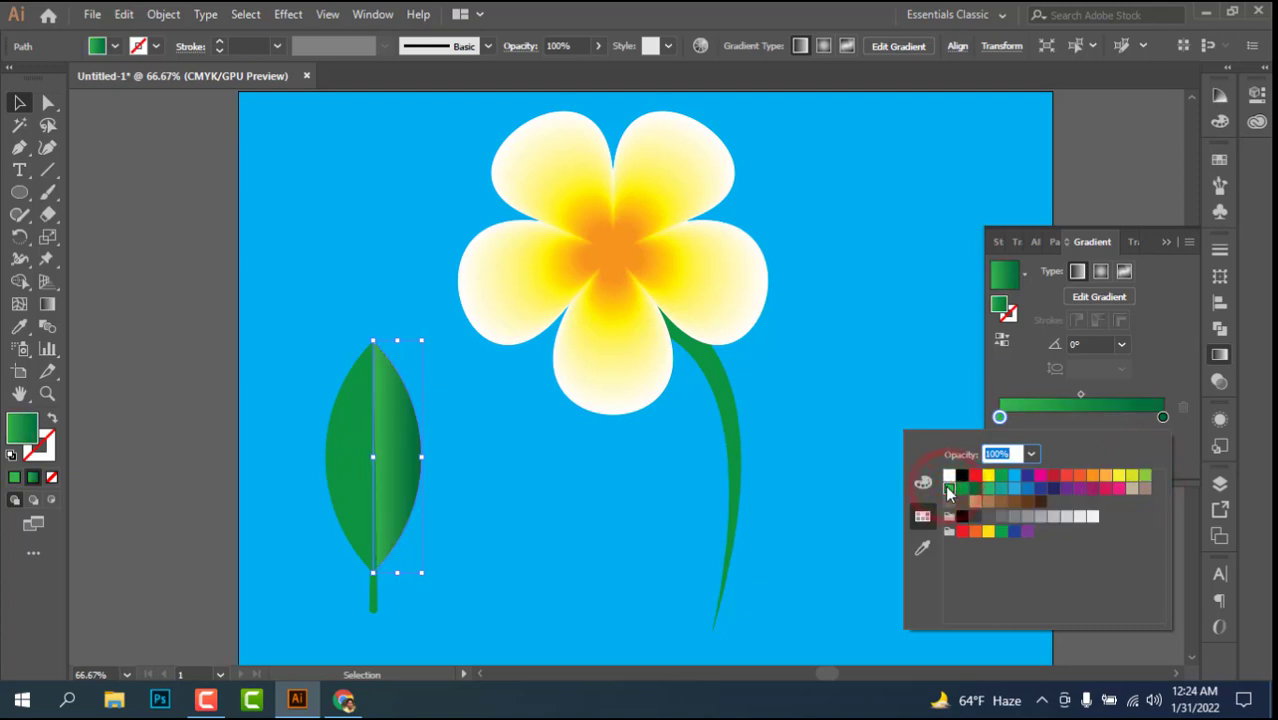
{"action": "left_click", "coordinate": [1145, 477]}
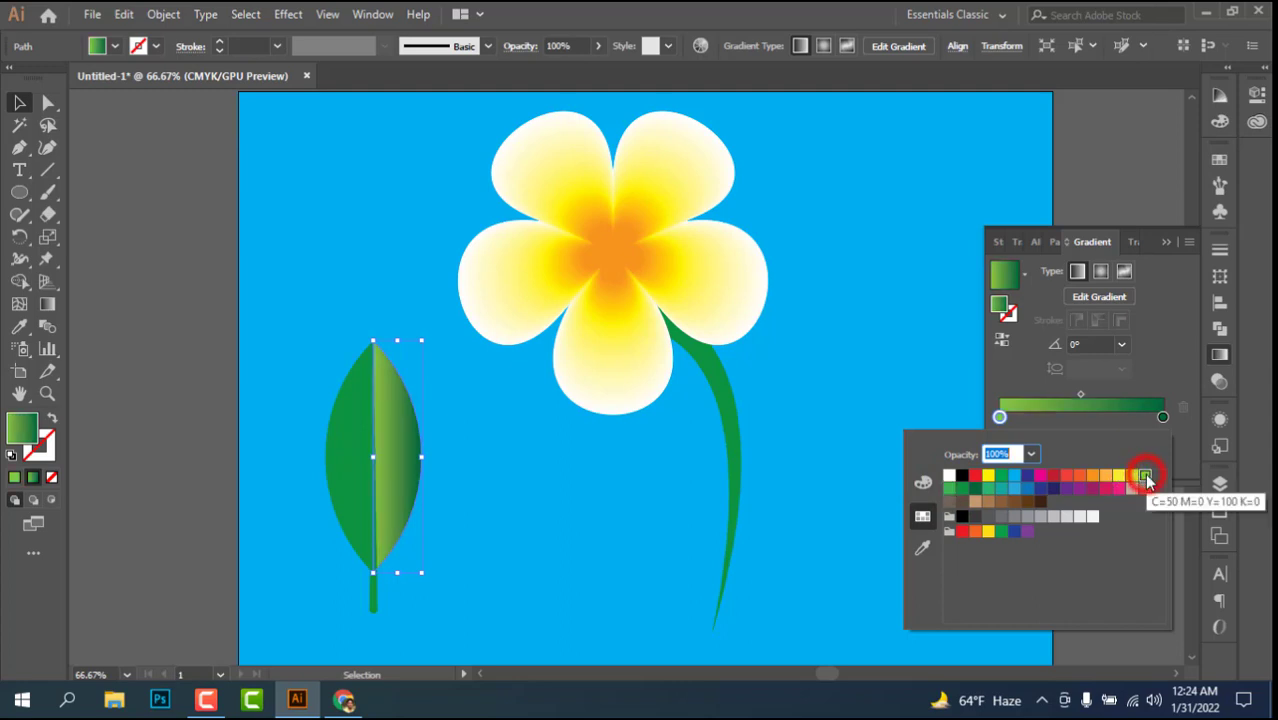
Step: Apply the same light-to-dark green linear gradient to the leaf's left half and deselect it
{"action": "left_click", "coordinate": [334, 462]}
{"action": "left_click", "coordinate": [334, 462]}
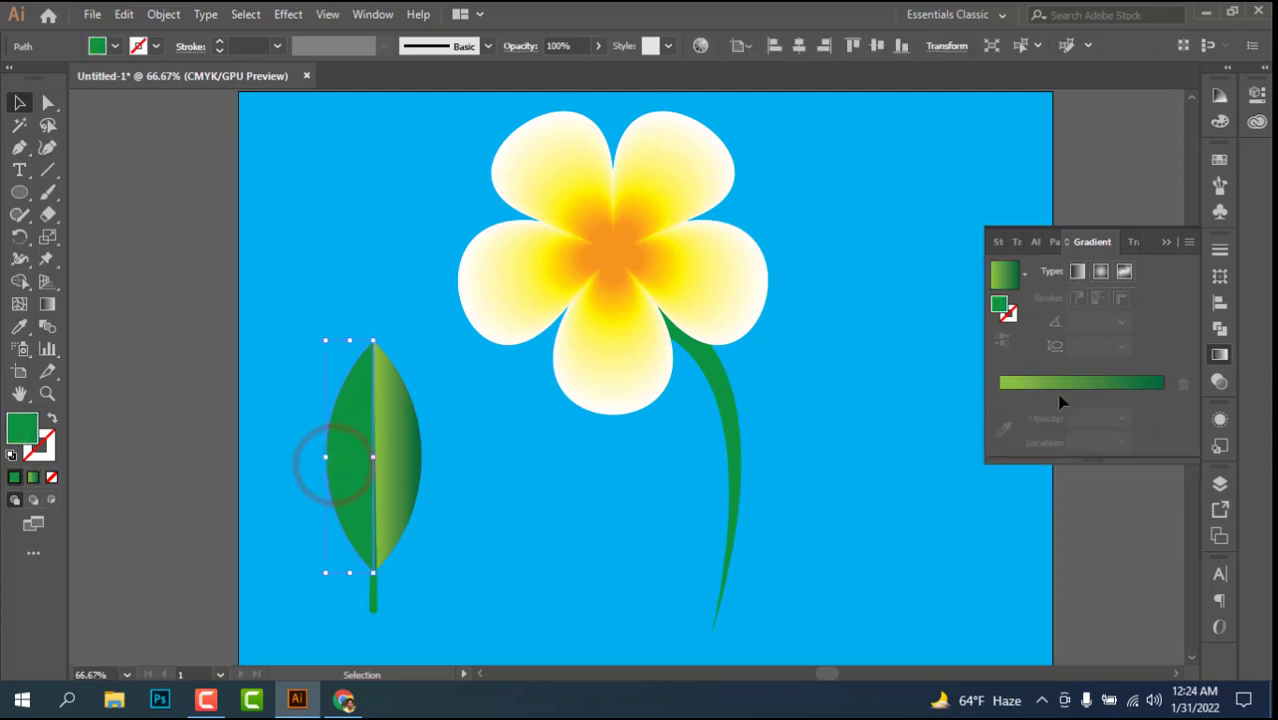
{"action": "left_click", "coordinate": [1162, 394]}
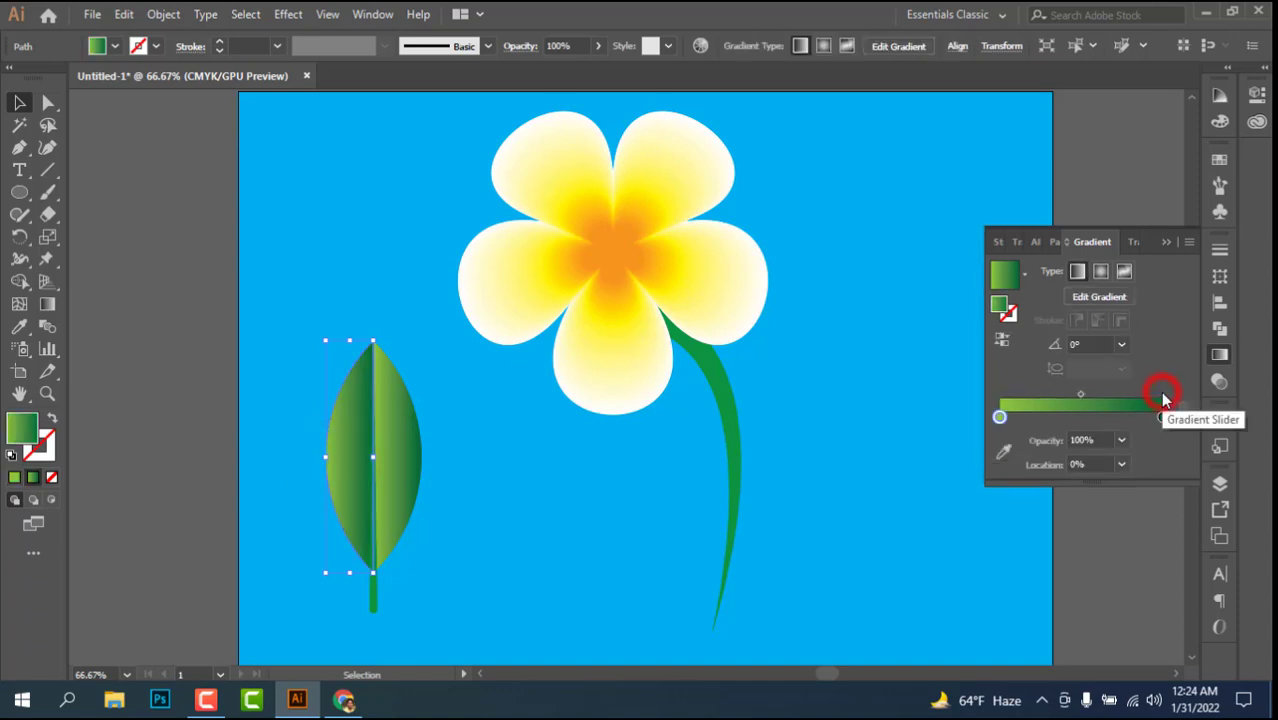
{"action": "left_click", "coordinate": [574, 440]}
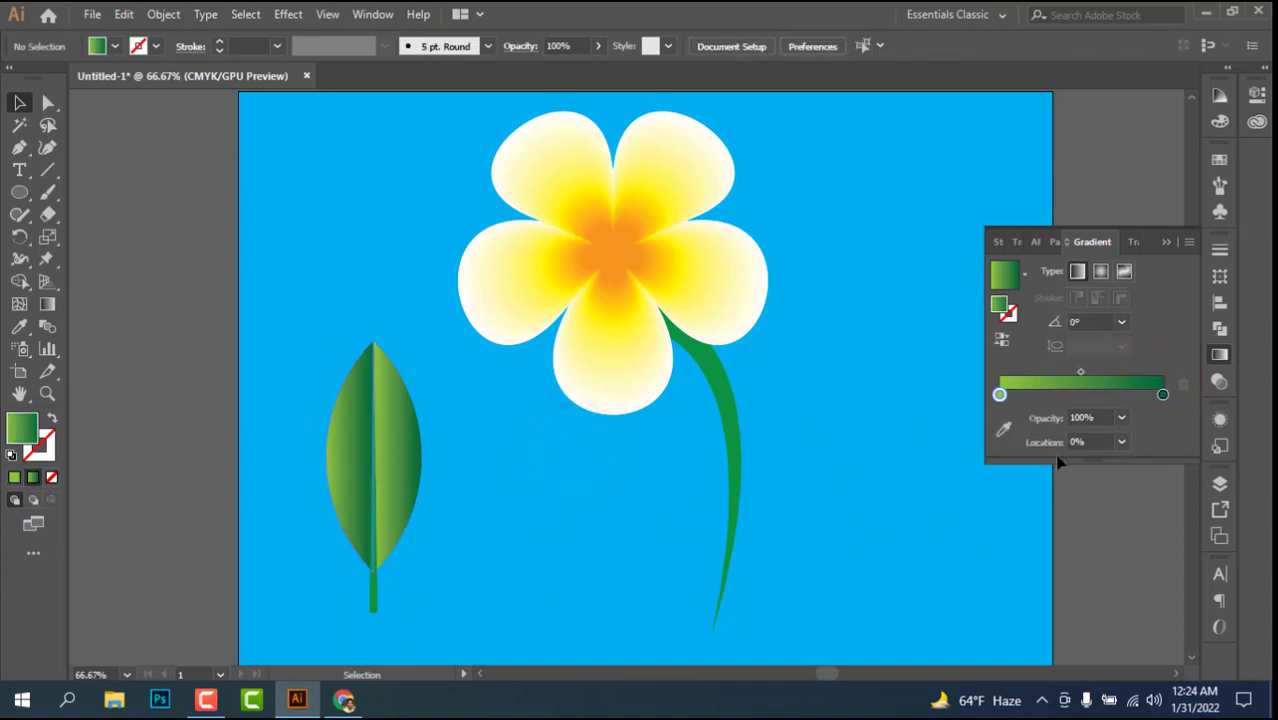
{"action": "scroll", "coordinate": [496, 458], "scroll_direction": "down", "scroll_amount": 3}
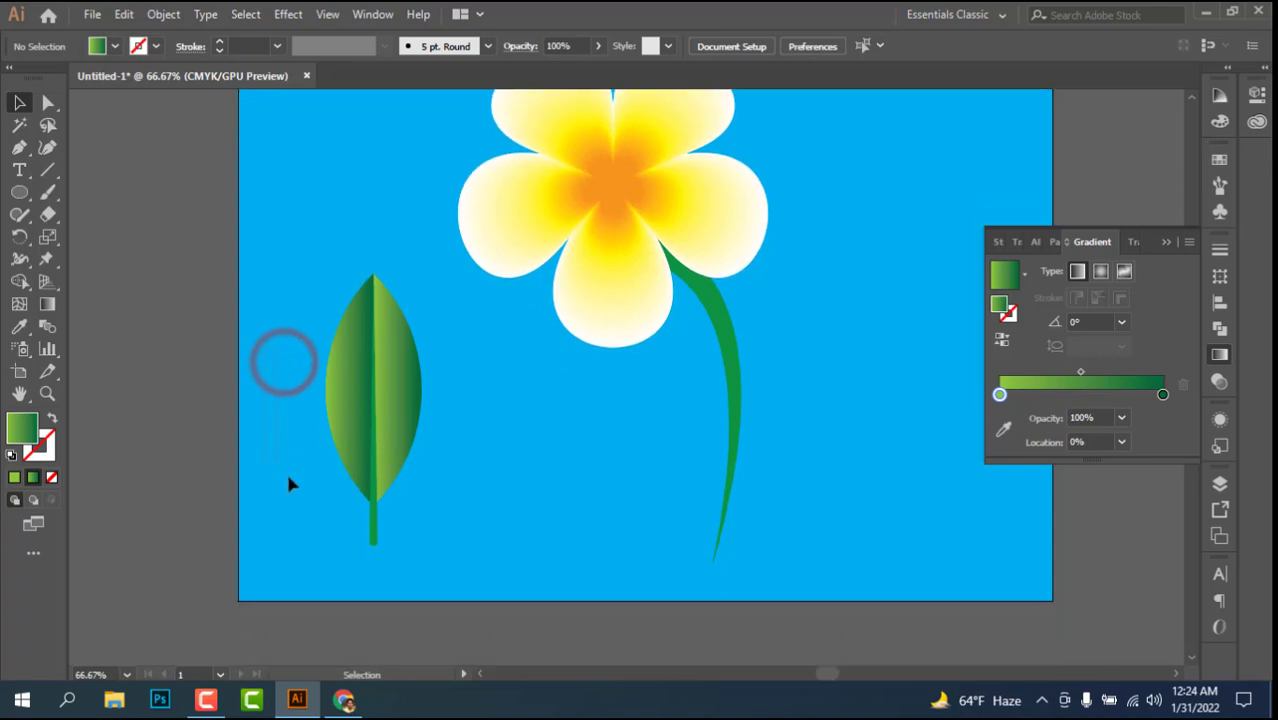
{"action": "left_click", "coordinate": [416, 444]}
{"action": "left_click", "coordinate": [470, 454]}
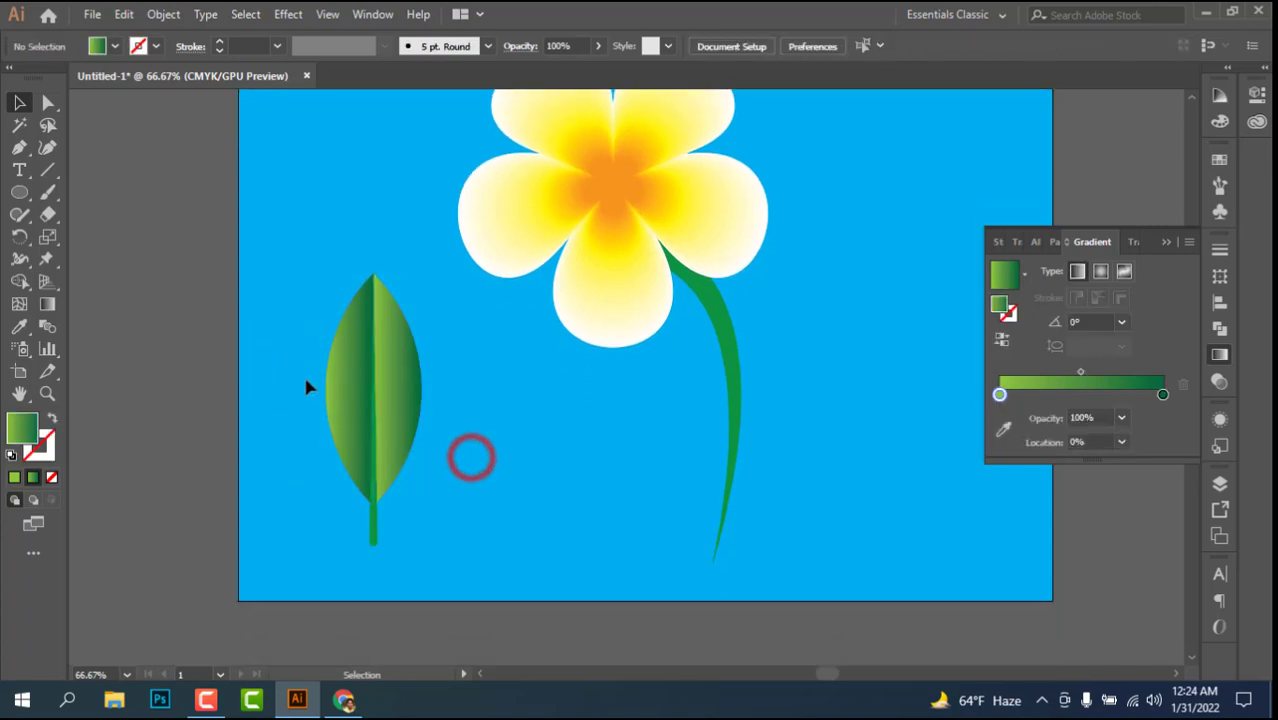
Step: Draw a curved side vein with the Pen tool from the midrib's middle up to the leaf's left edge
{"action": "key", "text": "ctrl+plus"}
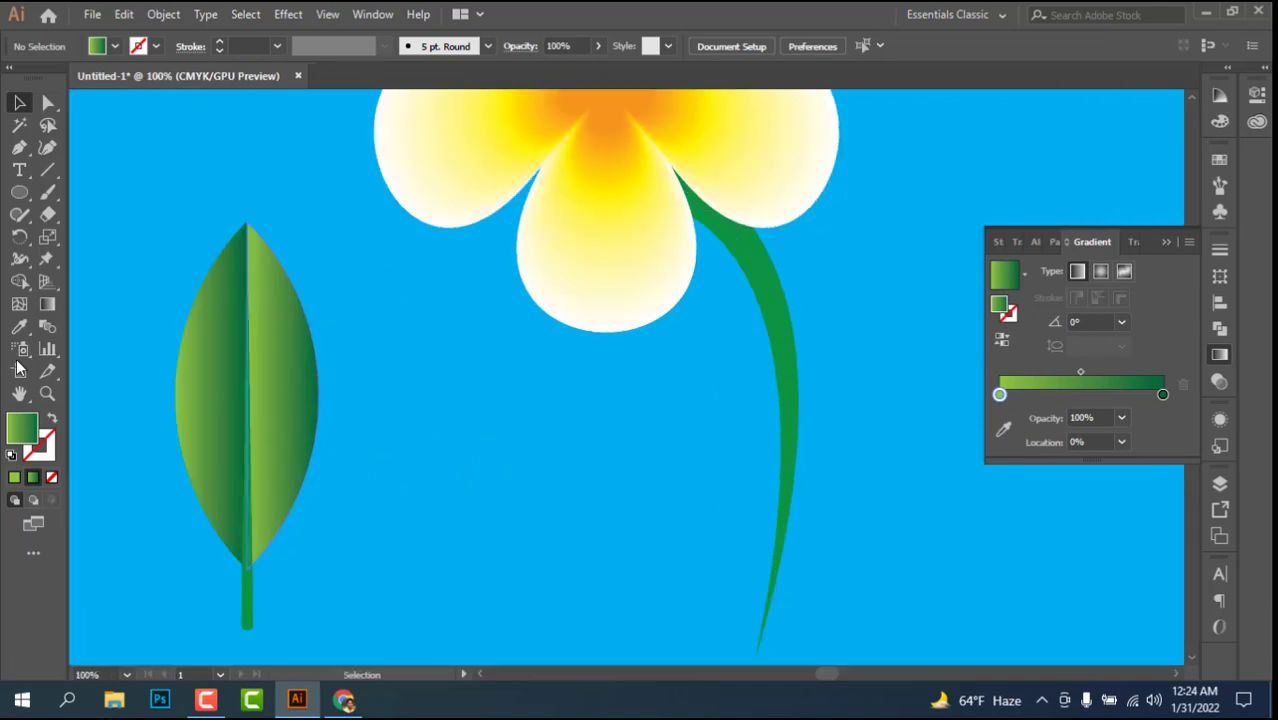
{"action": "left_click", "coordinate": [21, 148]}
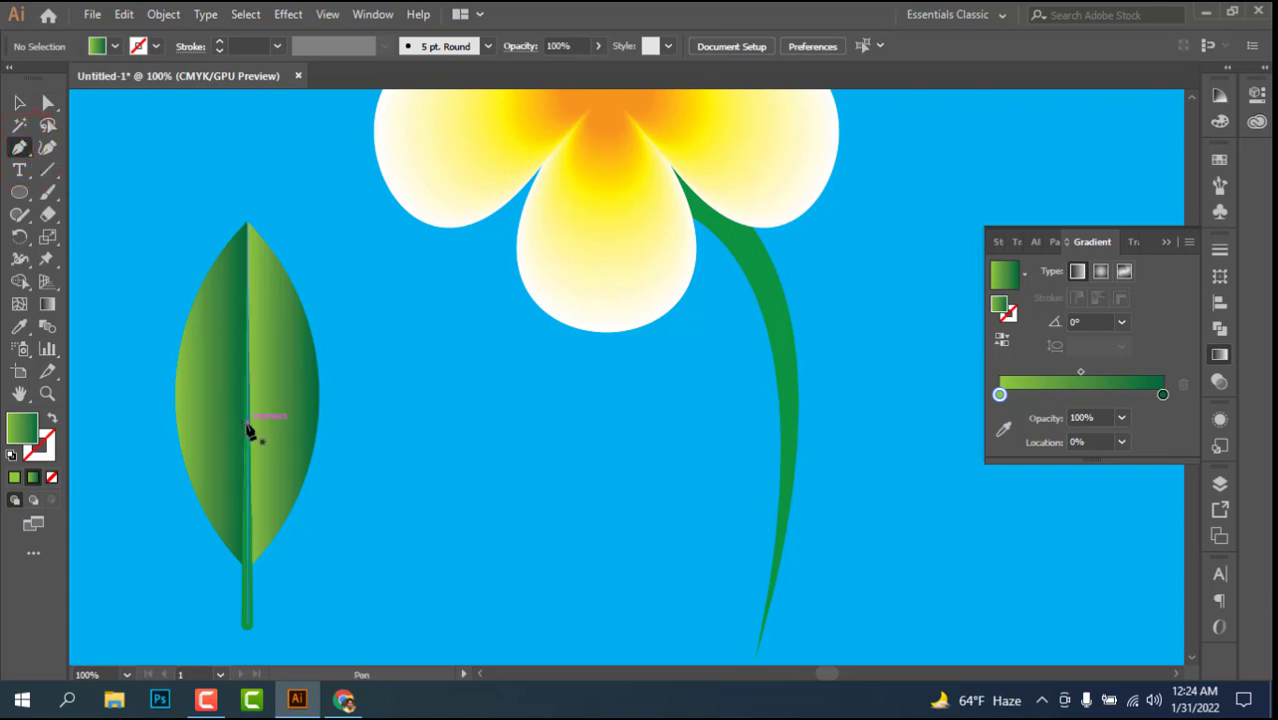
{"action": "left_click_drag", "start_coordinate": [247, 428], "coordinate": [179, 350]}
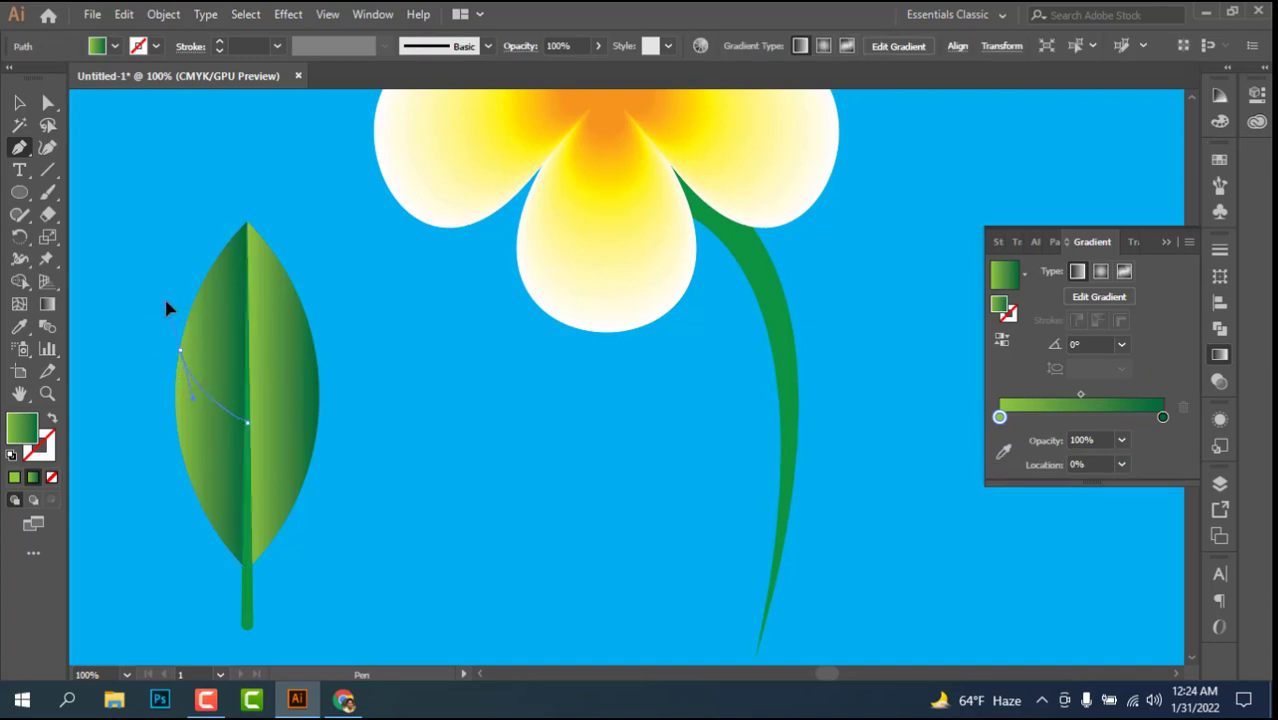
{"action": "left_click_drag", "start_coordinate": [166, 301], "coordinate": [166, 302]}
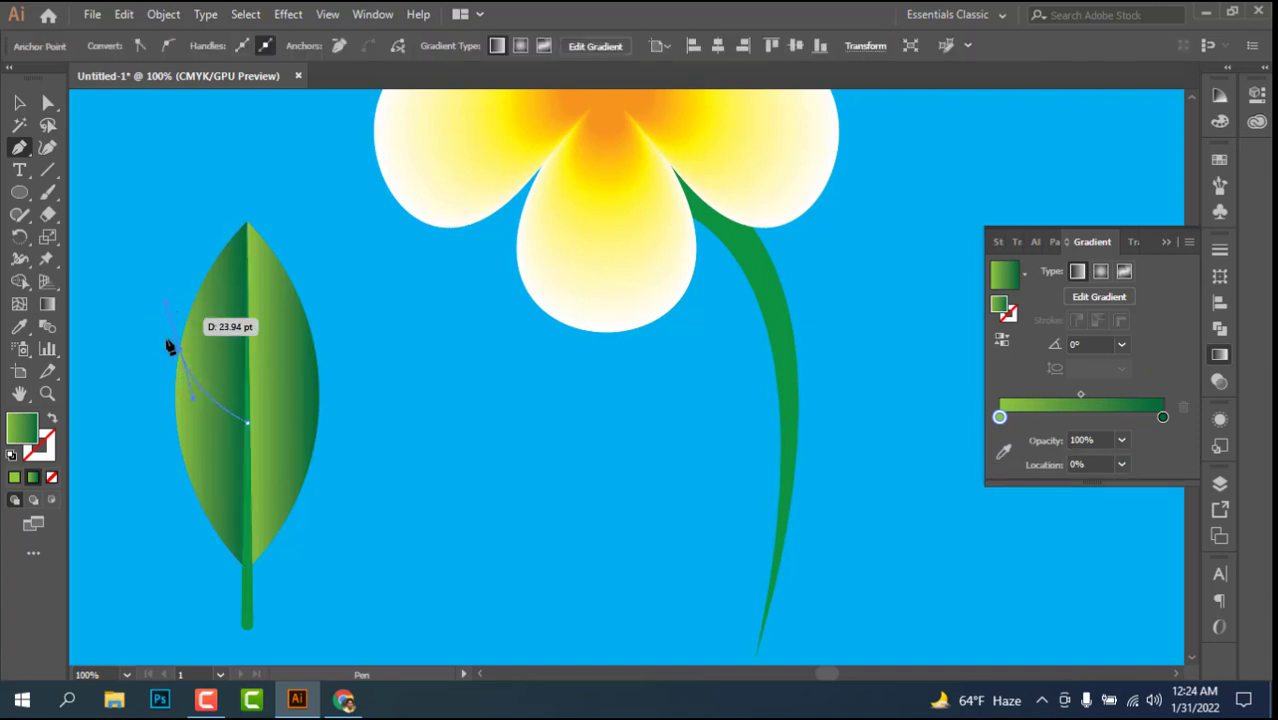
{"action": "left_click_drag", "start_coordinate": [181, 350], "coordinate": [20, 105]}
{"action": "left_click", "coordinate": [19, 103]}
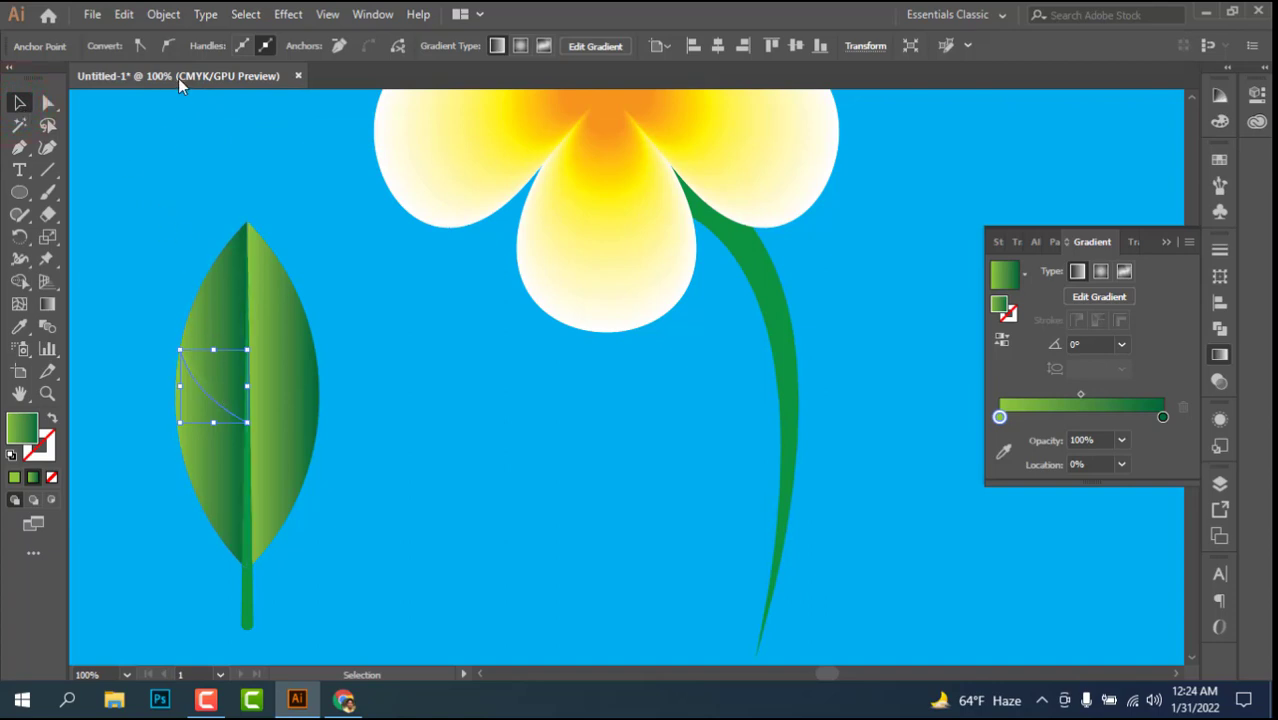
{"action": "left_click", "coordinate": [20, 103]}
Step: Give the side vein a green stroke with a weight of 3 pt and taper it with Width Profile 4
{"action": "left_click", "coordinate": [198, 381]}
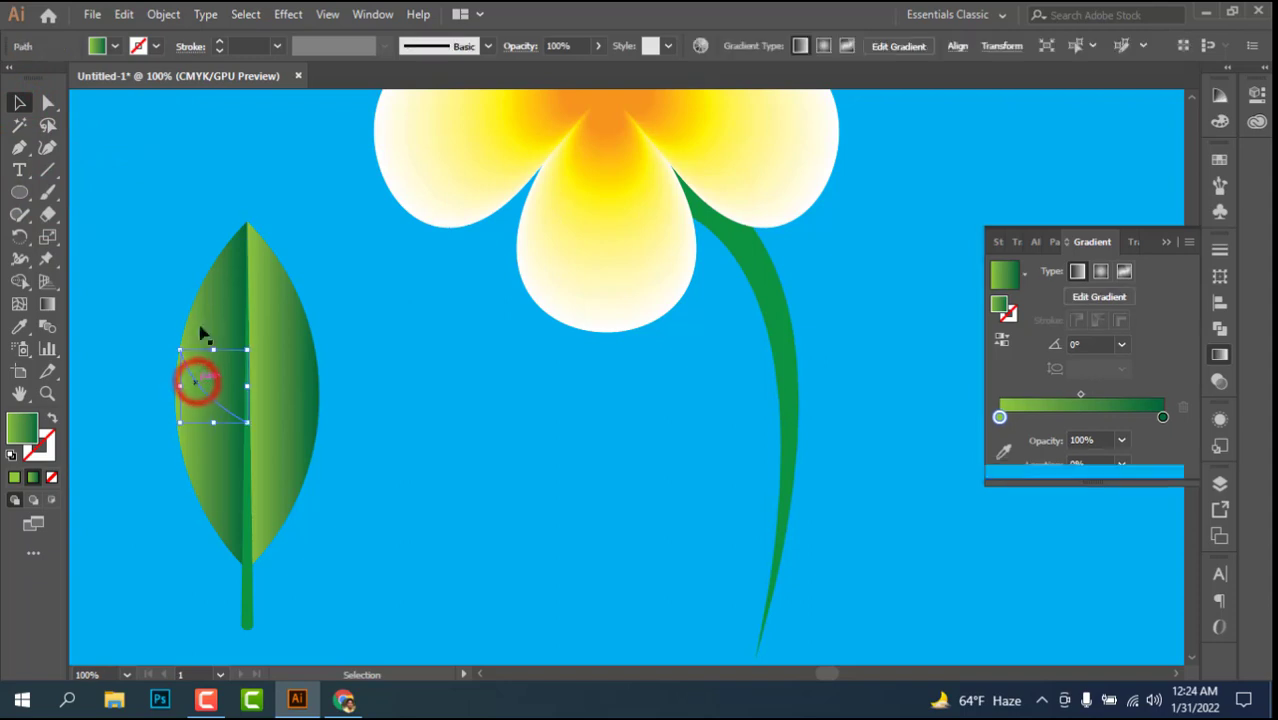
{"action": "left_click", "coordinate": [220, 46]}
{"action": "left_click", "coordinate": [220, 46]}
{"action": "left_click", "coordinate": [220, 46]}
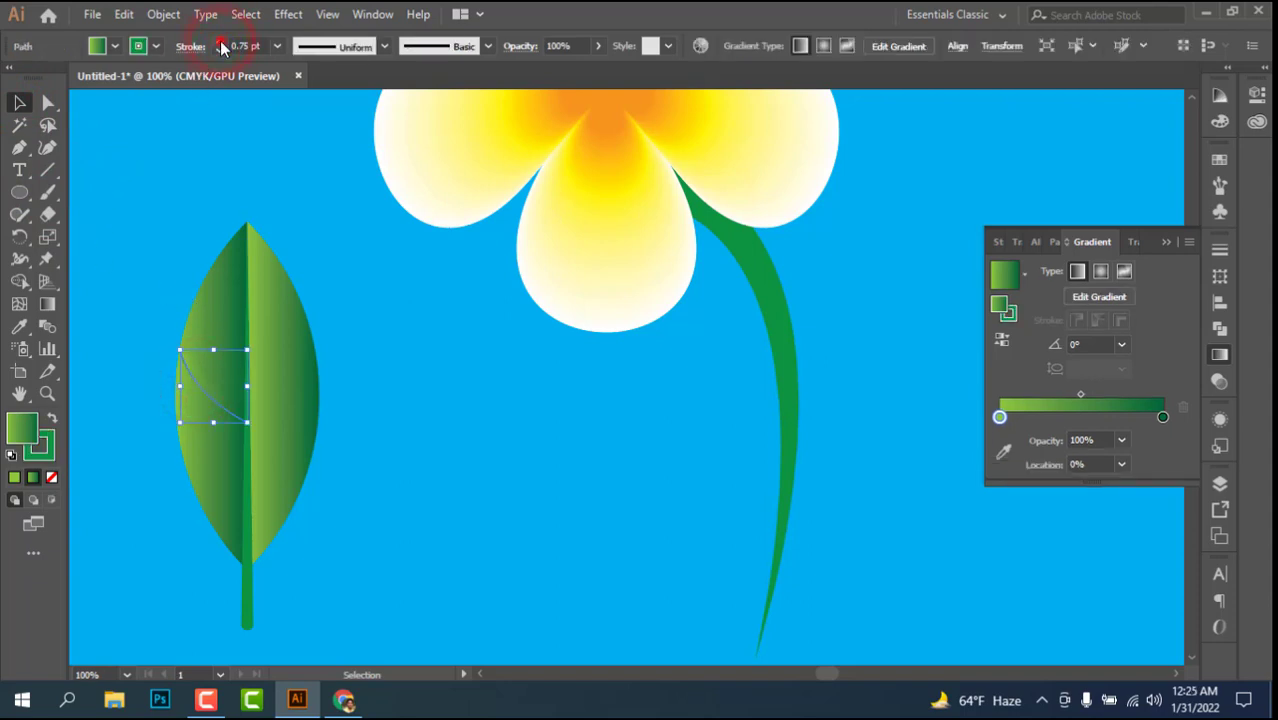
{"action": "left_click", "coordinate": [220, 46]}
{"action": "left_click", "coordinate": [220, 46]}
{"action": "left_click", "coordinate": [220, 46]}
{"action": "left_click", "coordinate": [384, 46]}
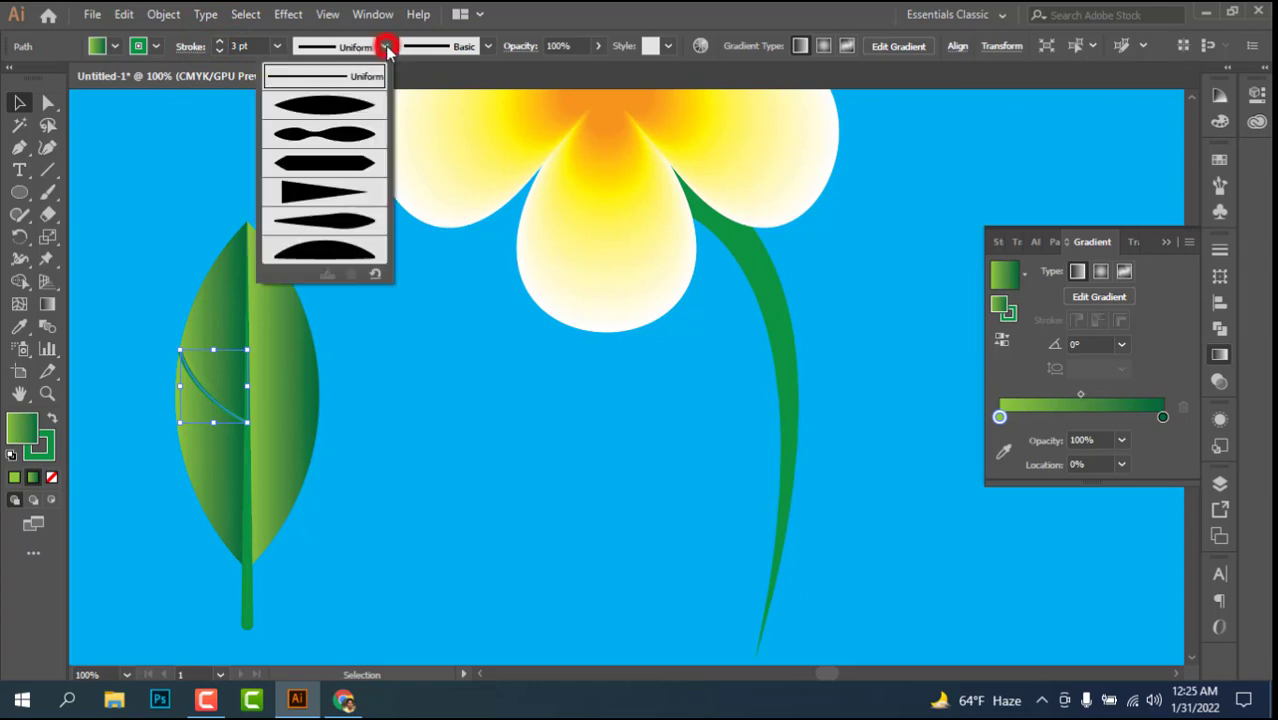
{"action": "left_click", "coordinate": [313, 195]}
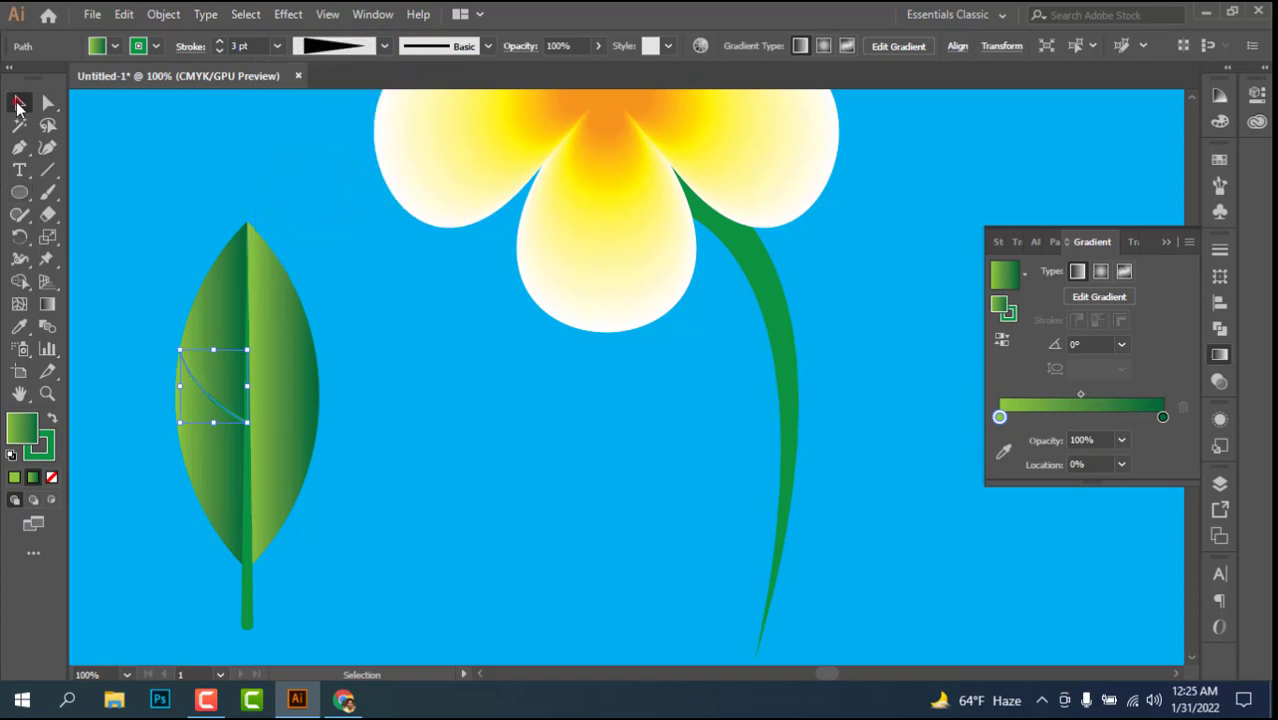
{"action": "left_click", "coordinate": [168, 208]}
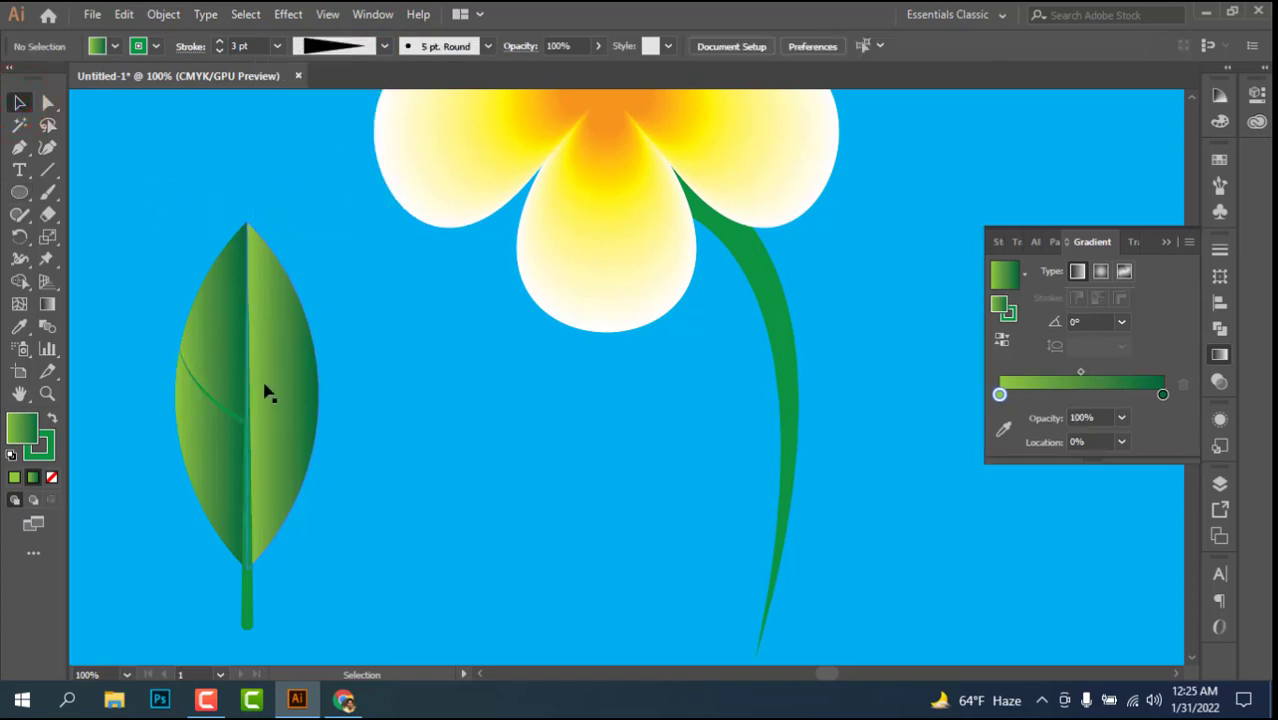
Step: Duplicate the side vein straight upward along the midrib by about 17 pt
{"action": "key", "text": "ctrl"}
{"action": "key", "text": "ctrl+plus"}
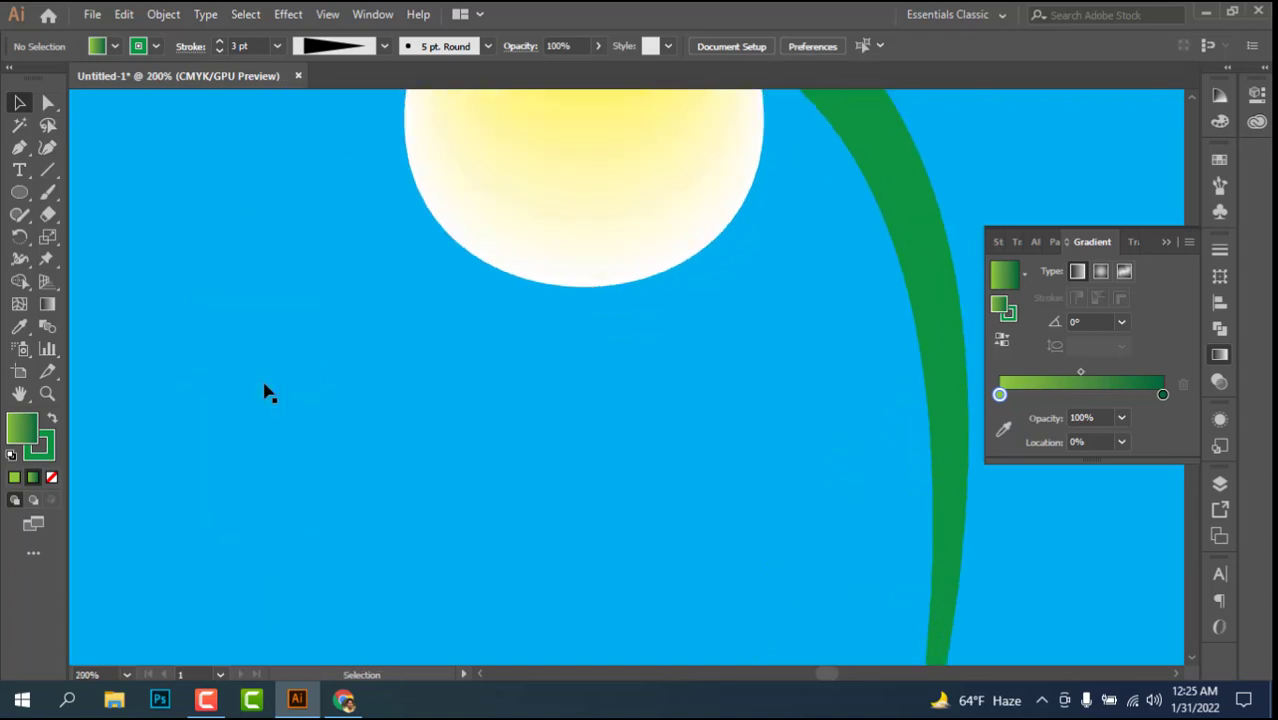
{"action": "scroll", "coordinate": [350, 382], "scroll_direction": "left", "scroll_amount": 8}
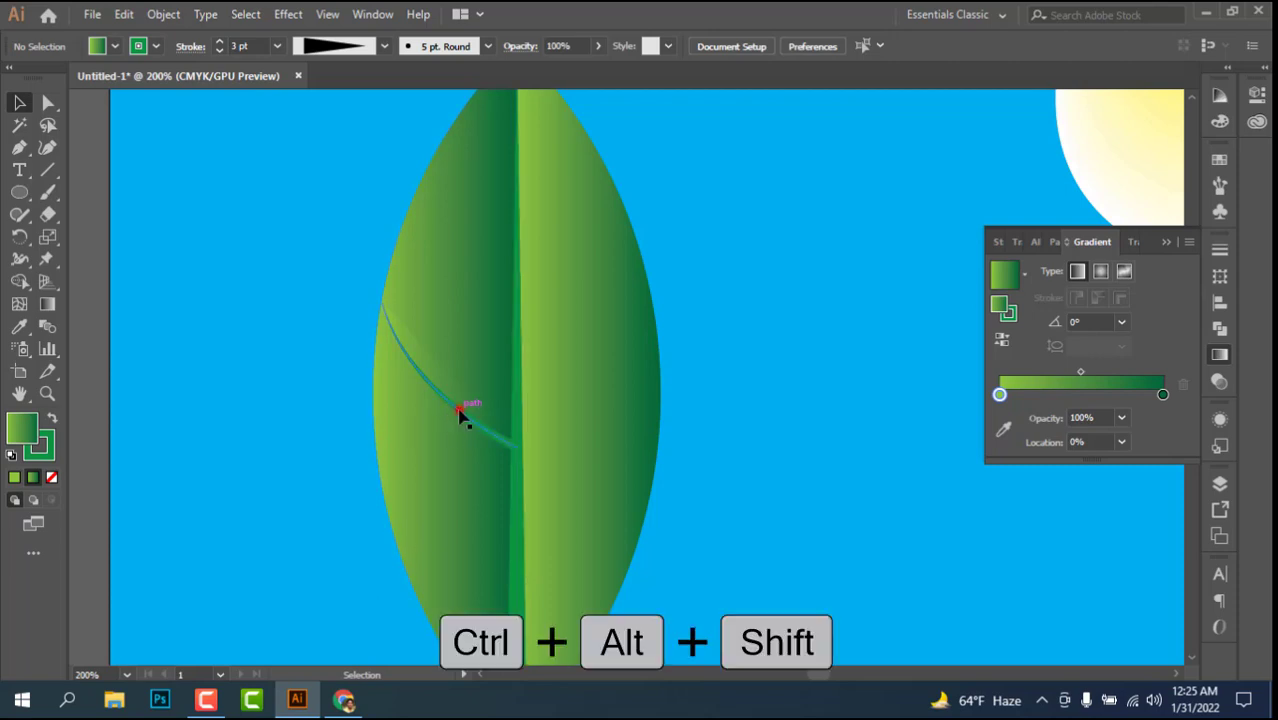
{"action": "left_click_drag", "start_coordinate": [460, 418], "coordinate": [470, 377]}
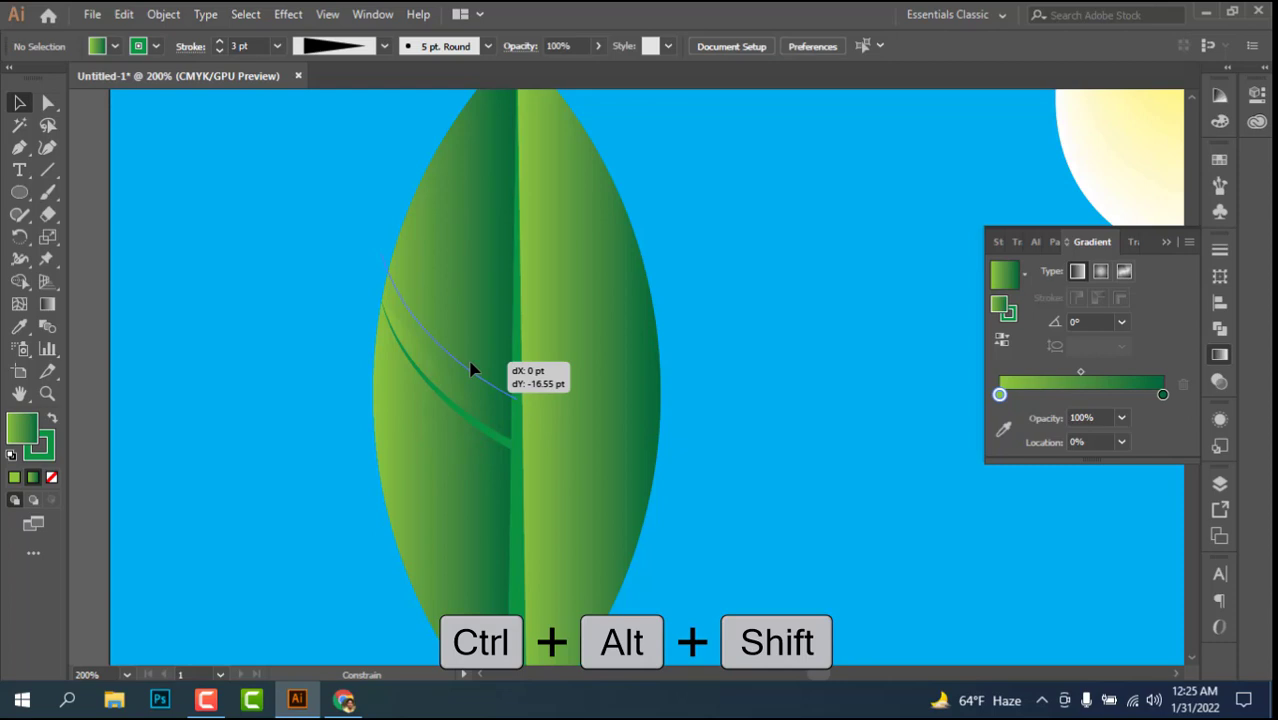
{"action": "left_click_drag", "start_coordinate": [472, 368], "coordinate": [473, 369]}
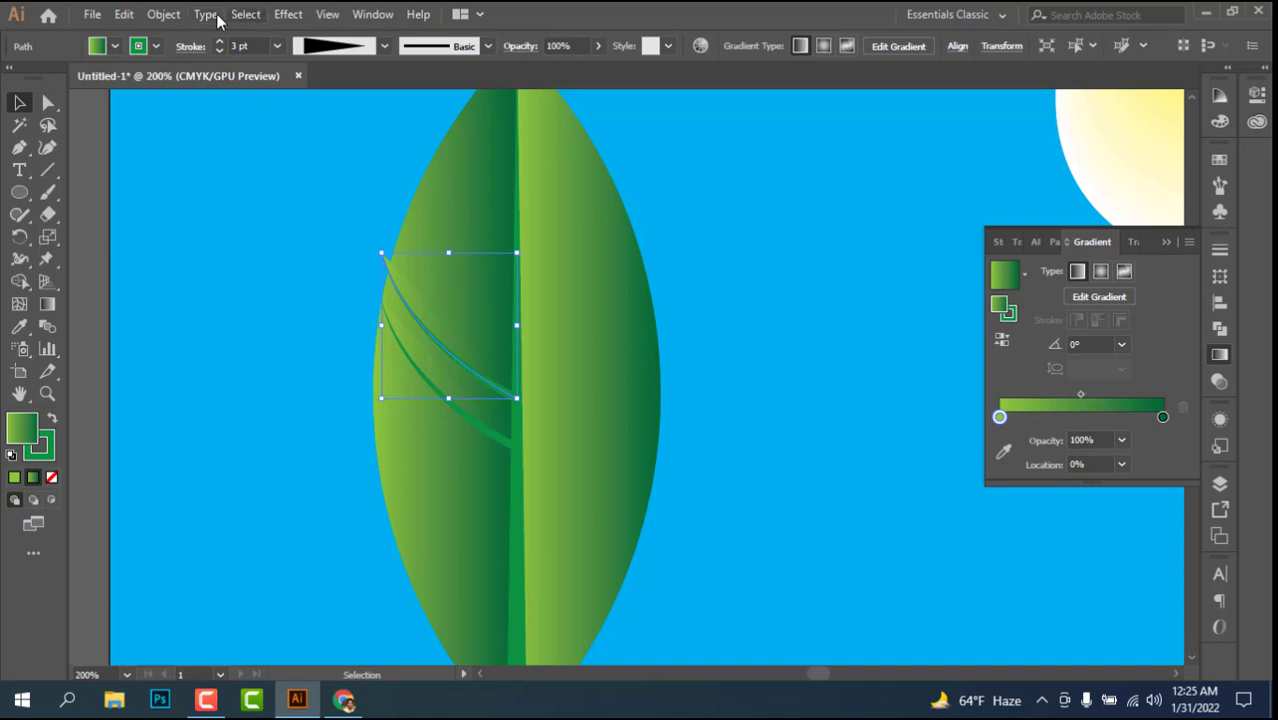
Step: Repeat the vein duplication five times with Transform Again to continue the row of veins toward the leaf tip
{"action": "left_click", "coordinate": [164, 14]}
{"action": "mouse_move", "coordinate": [260, 30]}
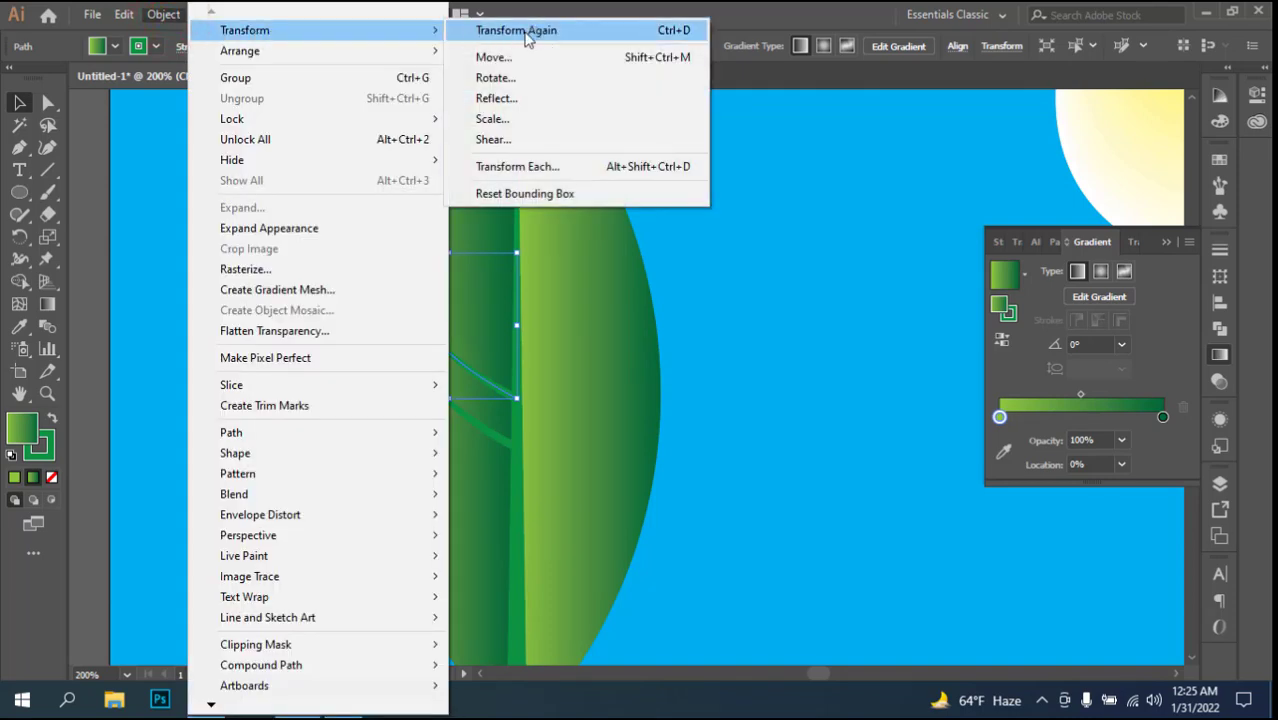
{"action": "left_click", "coordinate": [520, 30]}
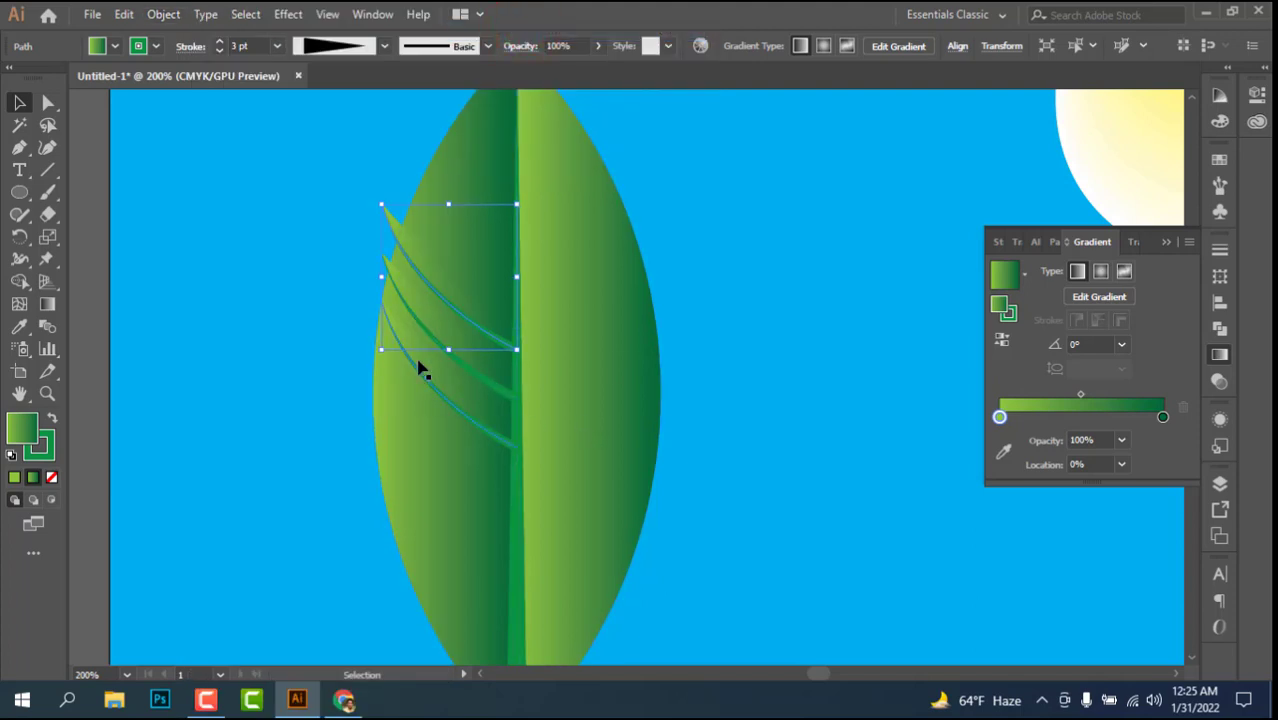
{"action": "key", "text": "ctrl+d"}
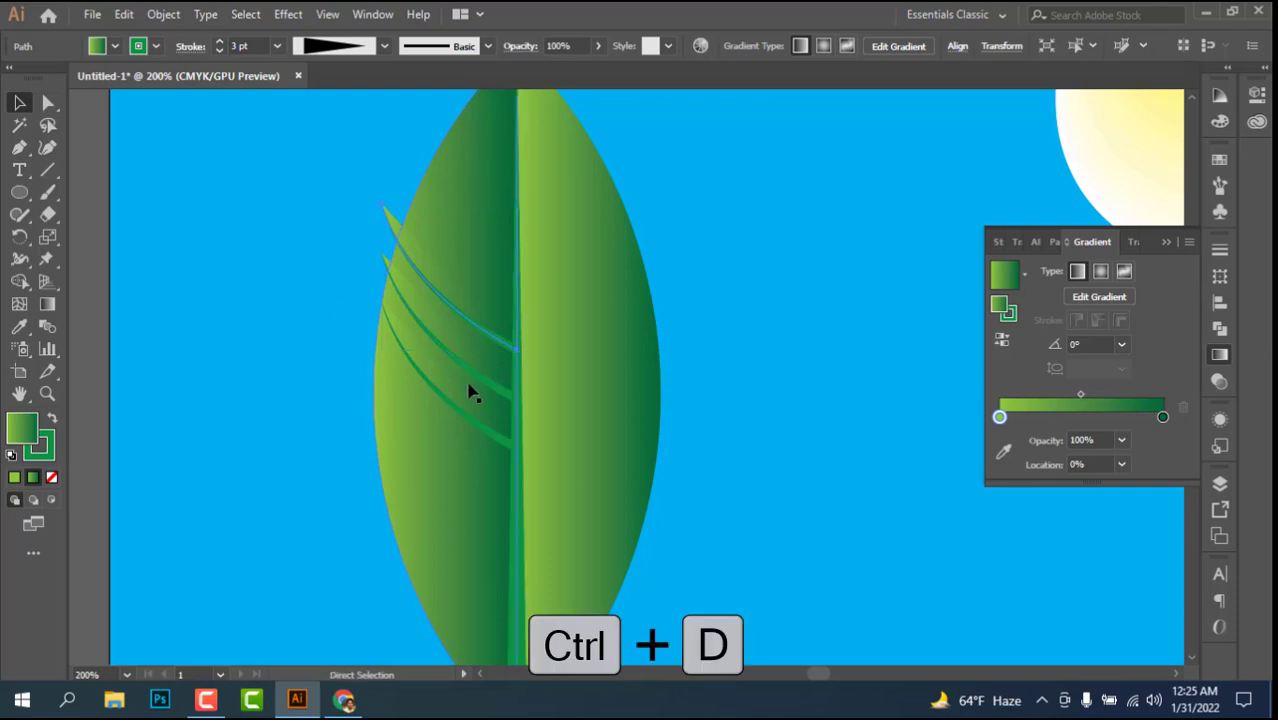
{"action": "key", "text": "ctrl+d"}
{"action": "key", "text": "ctrl+d"}
{"action": "key", "text": "ctrl+d"}
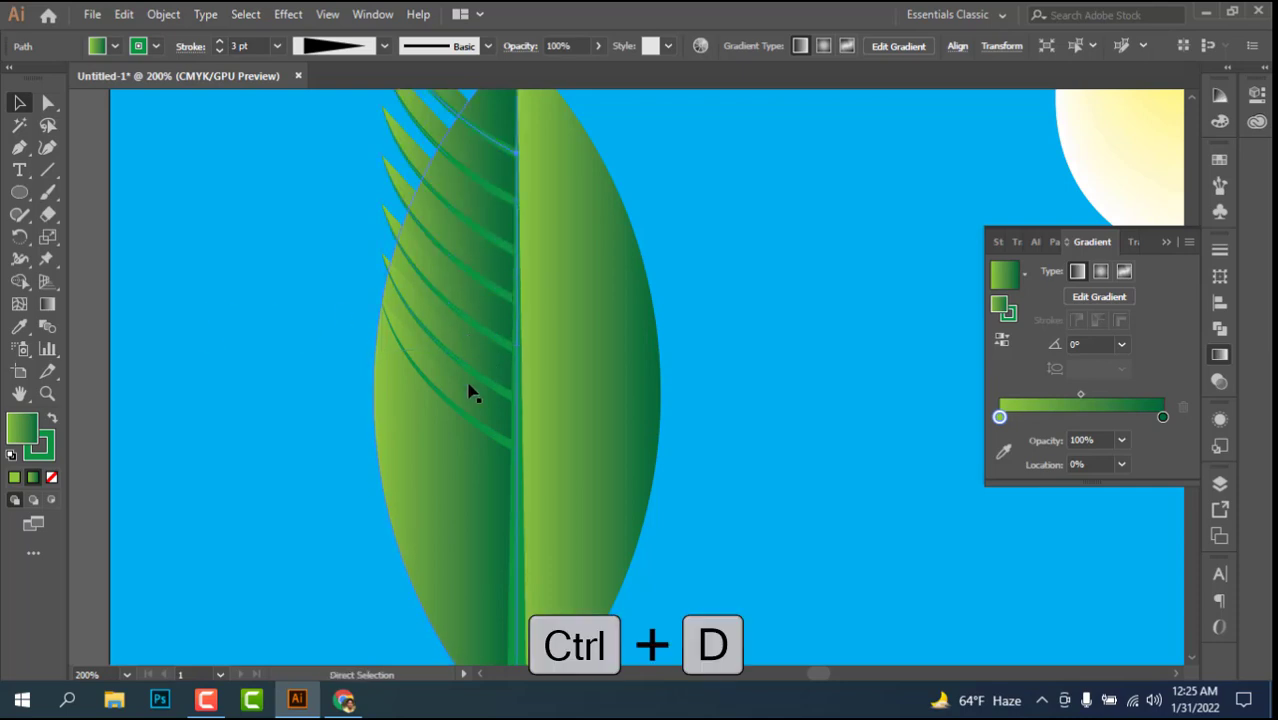
Step: Select all seven side veins and remove their fill so only the green strokes are kept, then deselect them
{"action": "scroll", "coordinate": [385, 337], "scroll_direction": "up", "scroll_amount": 5}
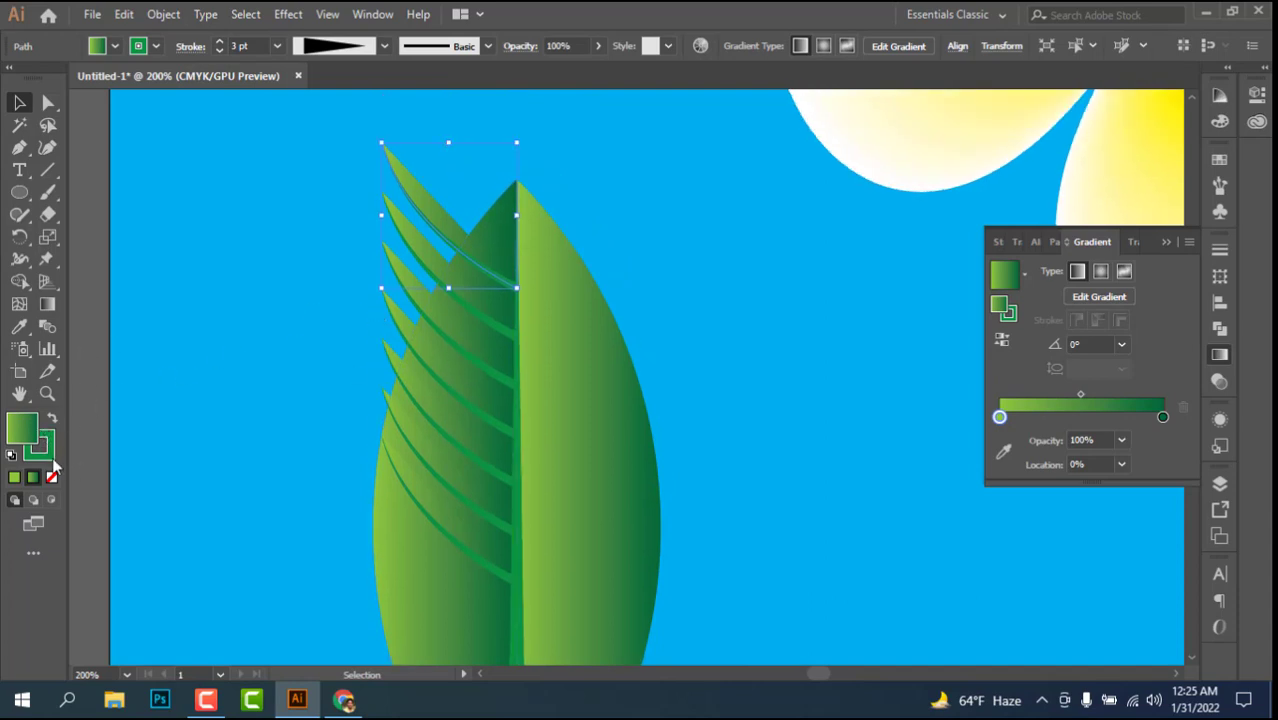
{"action": "scroll", "coordinate": [141, 408], "scroll_direction": "down", "scroll_amount": 3}
{"action": "scroll", "coordinate": [322, 291], "scroll_direction": "up", "scroll_amount": 3}
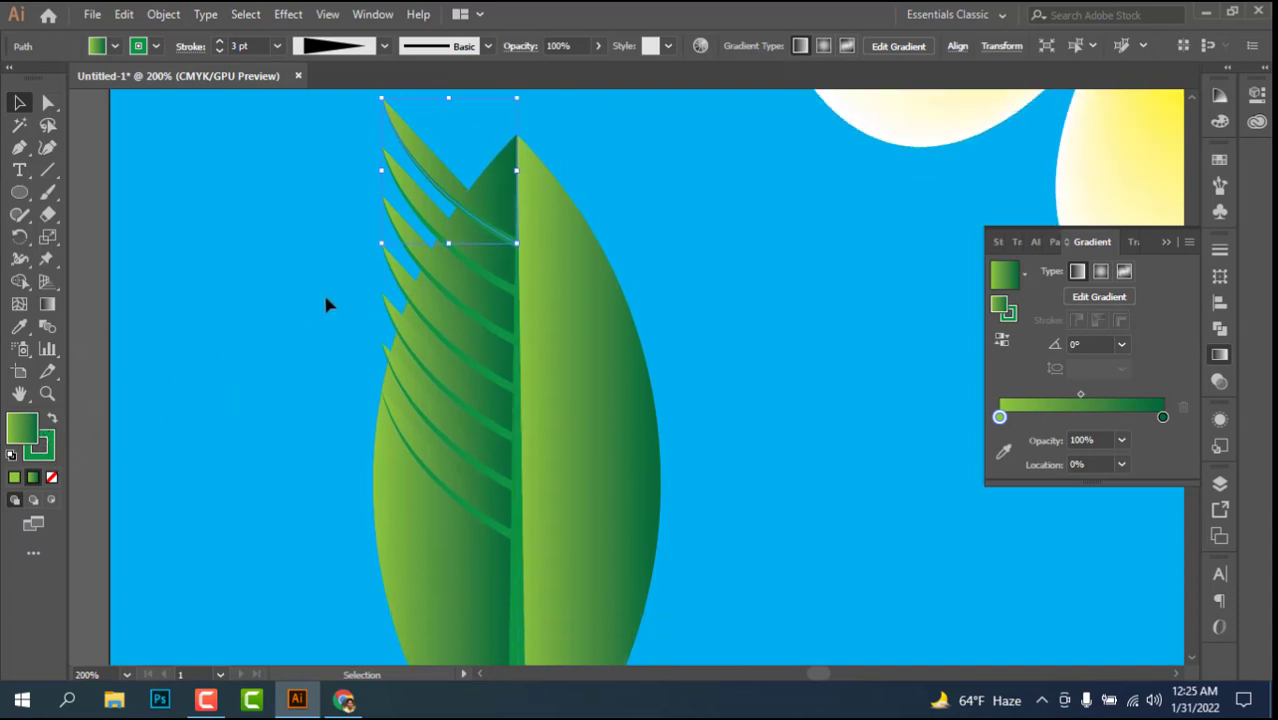
{"action": "left_click", "coordinate": [414, 240], "text": "shift"}
{"action": "left_click", "coordinate": [400, 271], "text": "shift"}
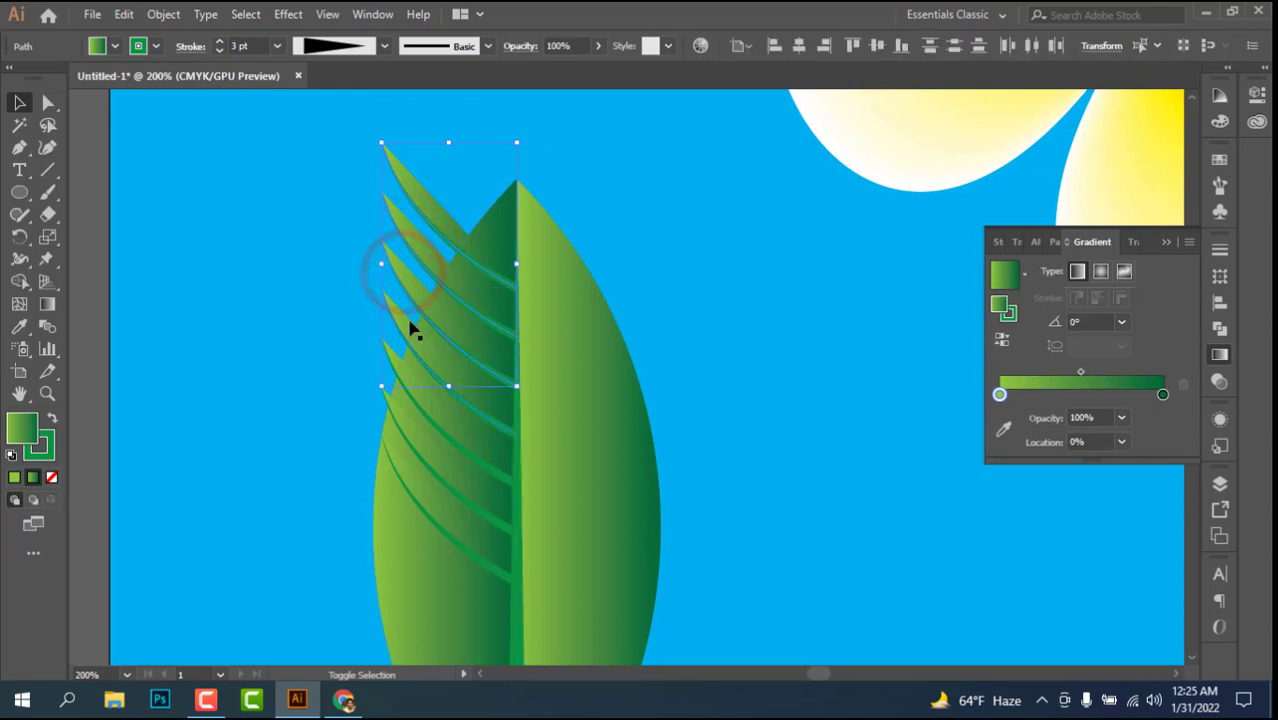
{"action": "mouse_move", "coordinate": [405, 322]}
{"action": "left_mouse_down"}
{"action": "mouse_move", "coordinate": [382, 357]}
{"action": "mouse_move", "coordinate": [399, 362]}
{"action": "mouse_move", "coordinate": [394, 457]}
{"action": "left_mouse_up"}
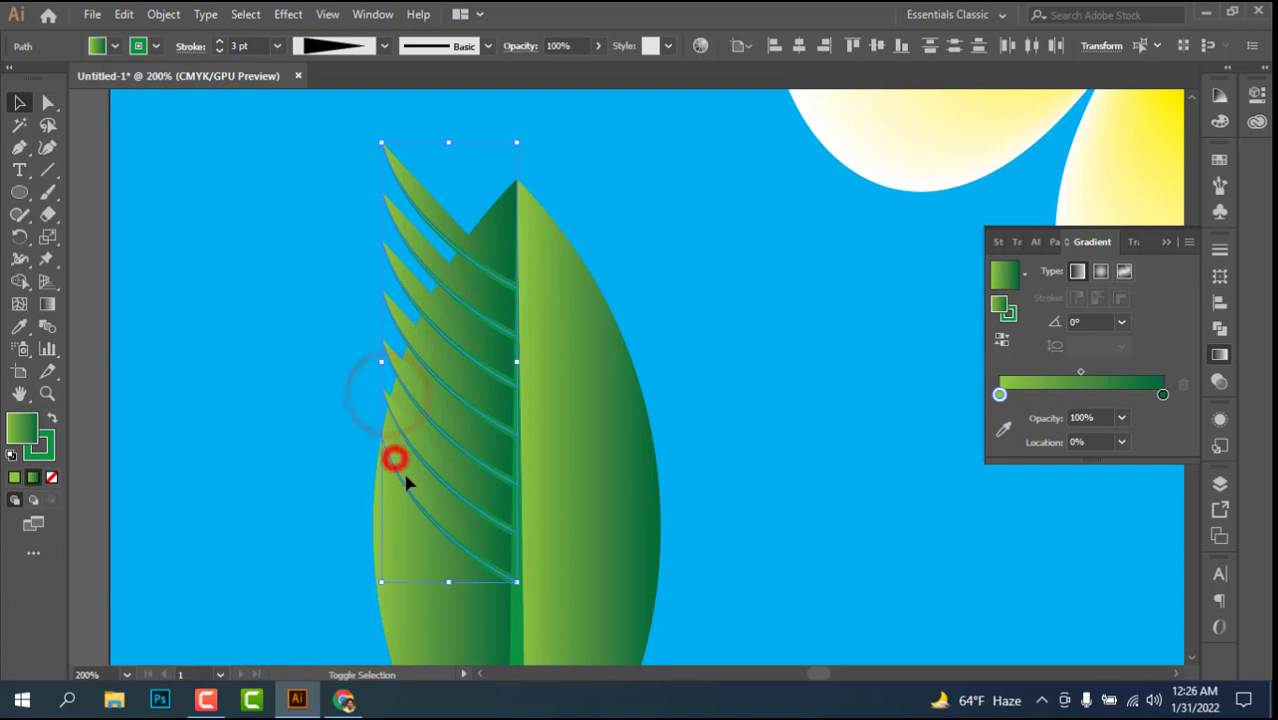
{"action": "left_click", "coordinate": [52, 479]}
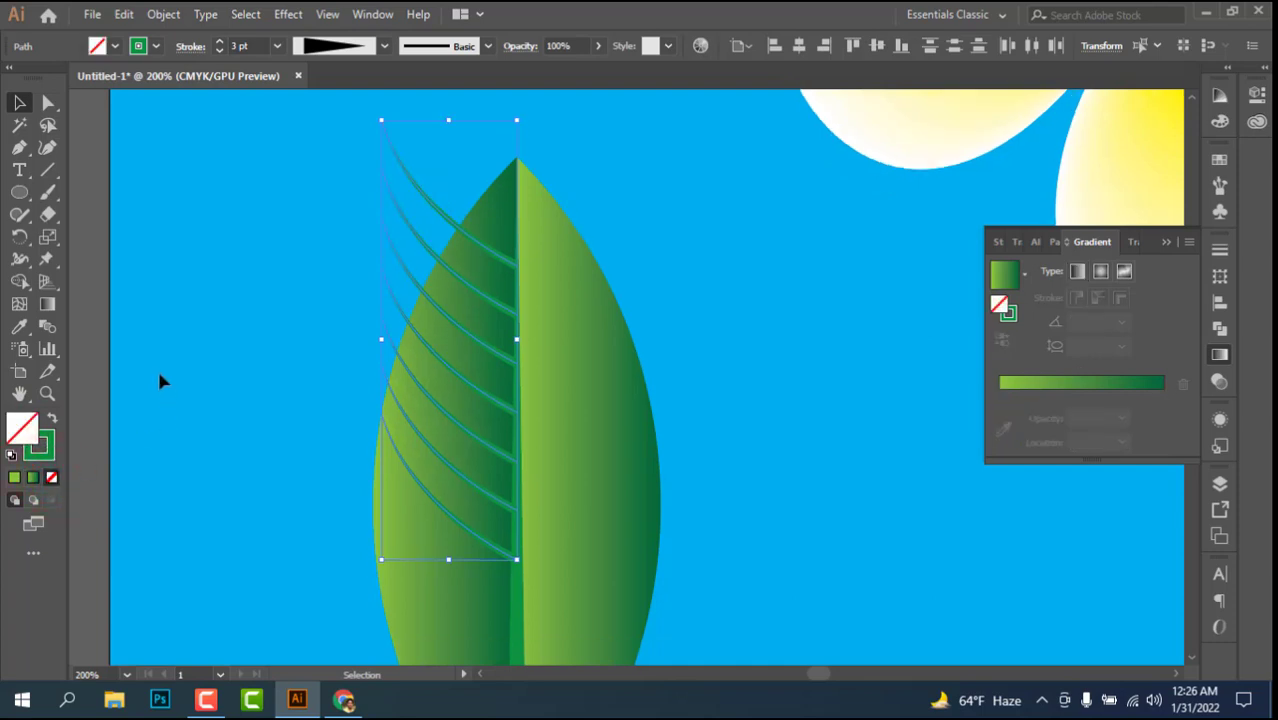
{"action": "scroll", "coordinate": [130, 225], "scroll_direction": "down", "scroll_amount": 2}
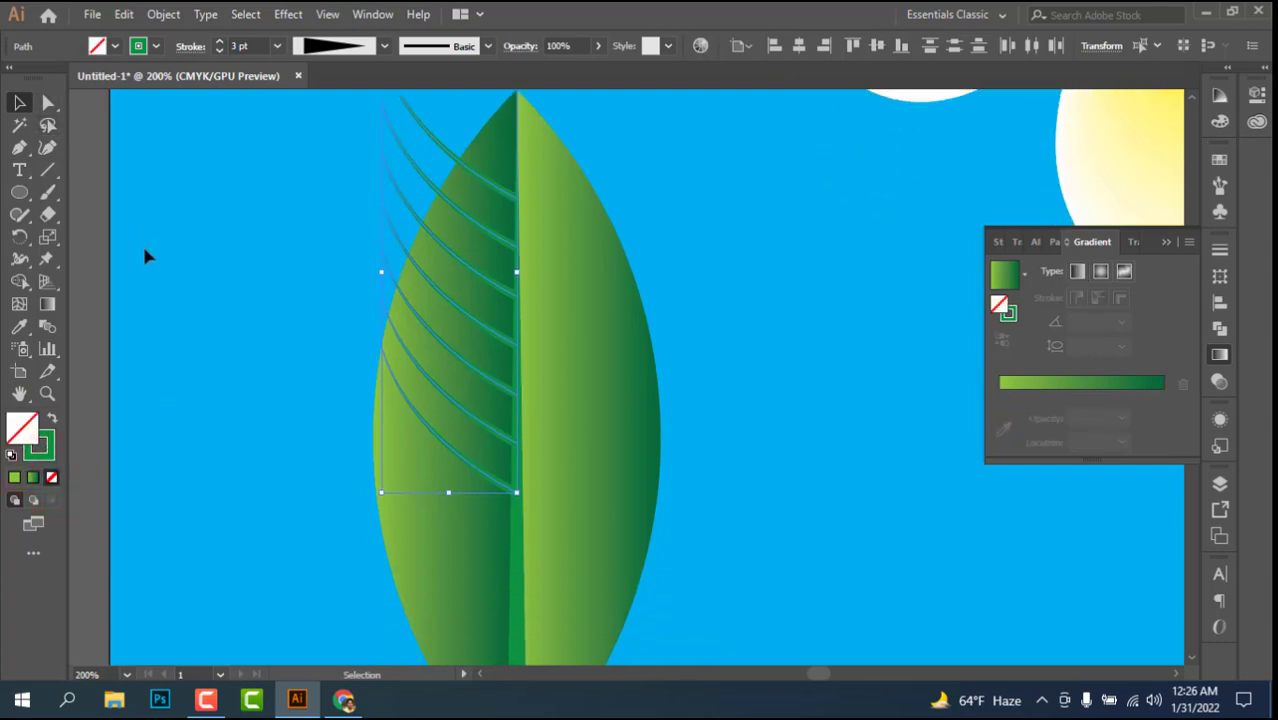
{"action": "left_click", "coordinate": [201, 272]}
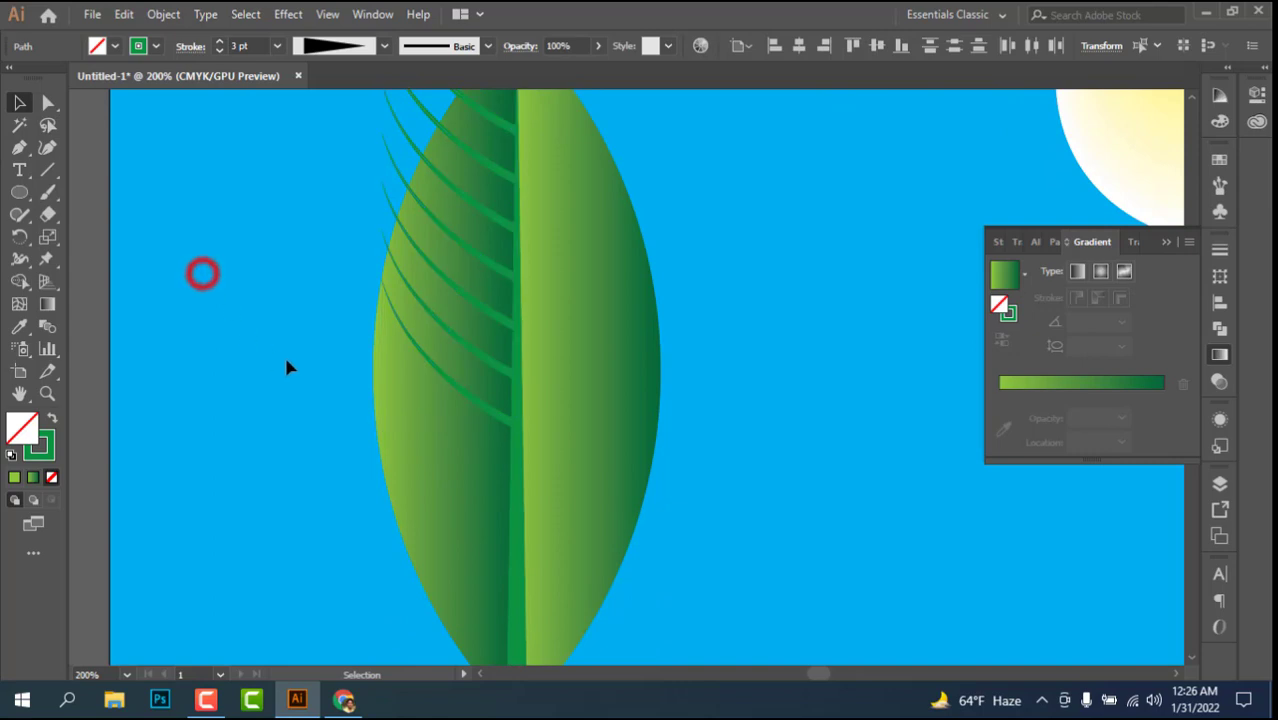
Step: Duplicate the lowest left side vein straight downward along the midrib with a slightly wider gap than the existing veins
{"action": "left_click", "coordinate": [478, 401]}
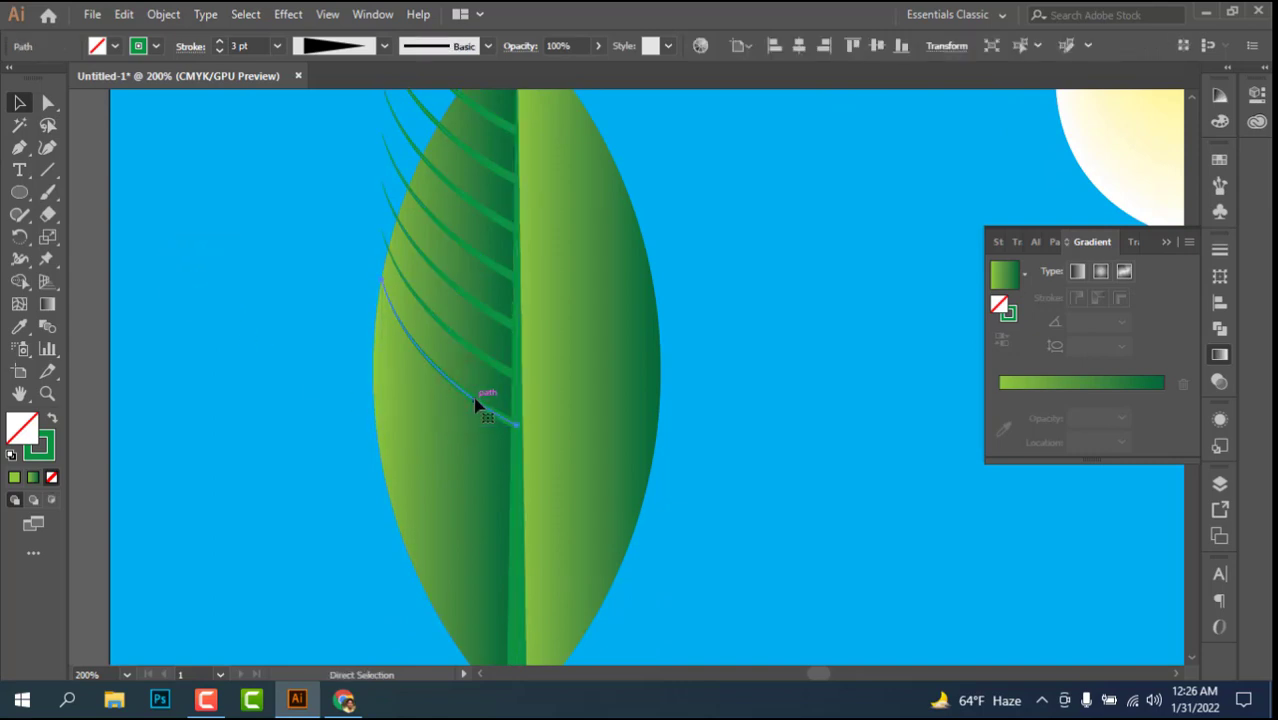
{"action": "key", "text": "ctrl+minus"}
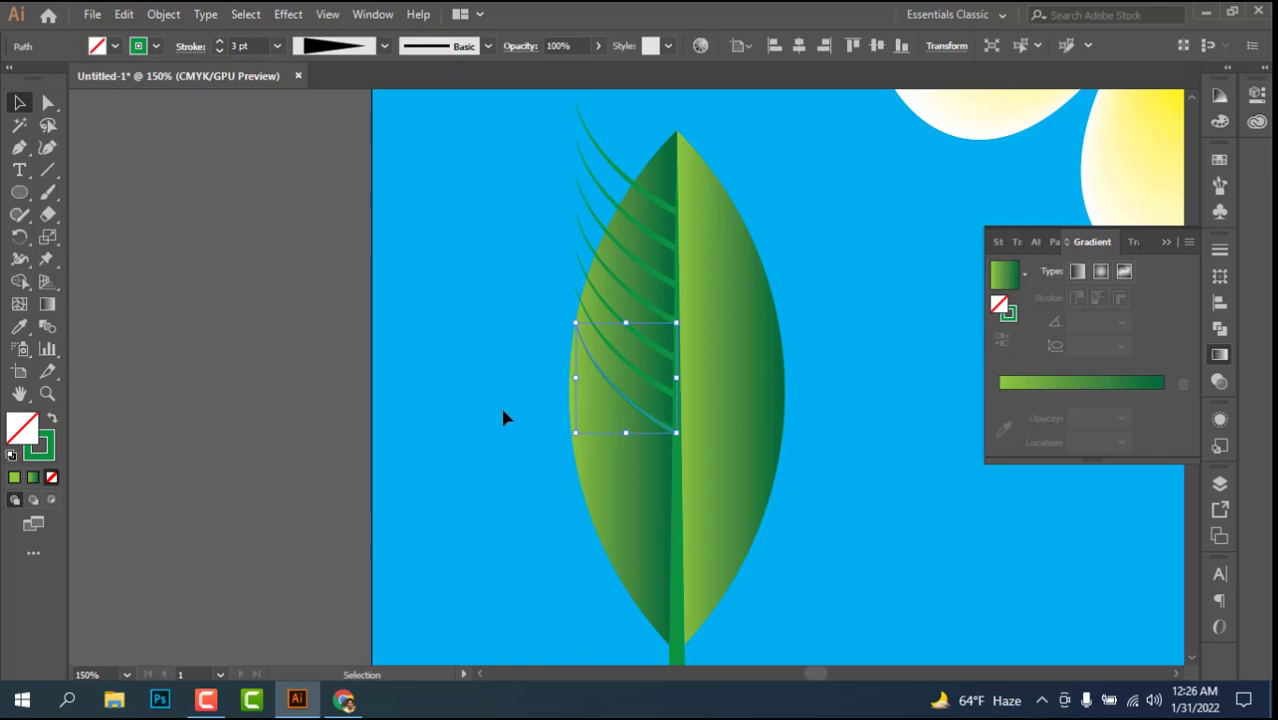
{"action": "scroll", "coordinate": [655, 348], "scroll_direction": "down", "scroll_amount": 2}
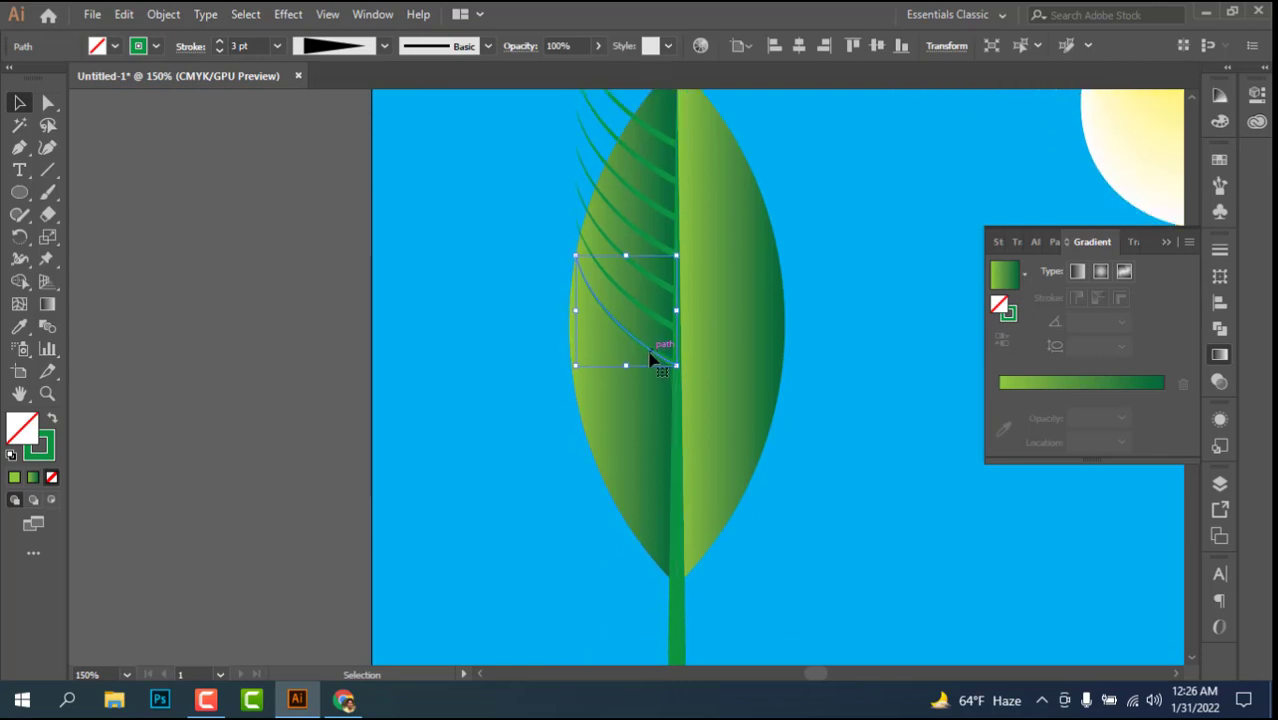
{"action": "left_click_drag", "start_coordinate": [651, 350], "coordinate": [658, 411]}
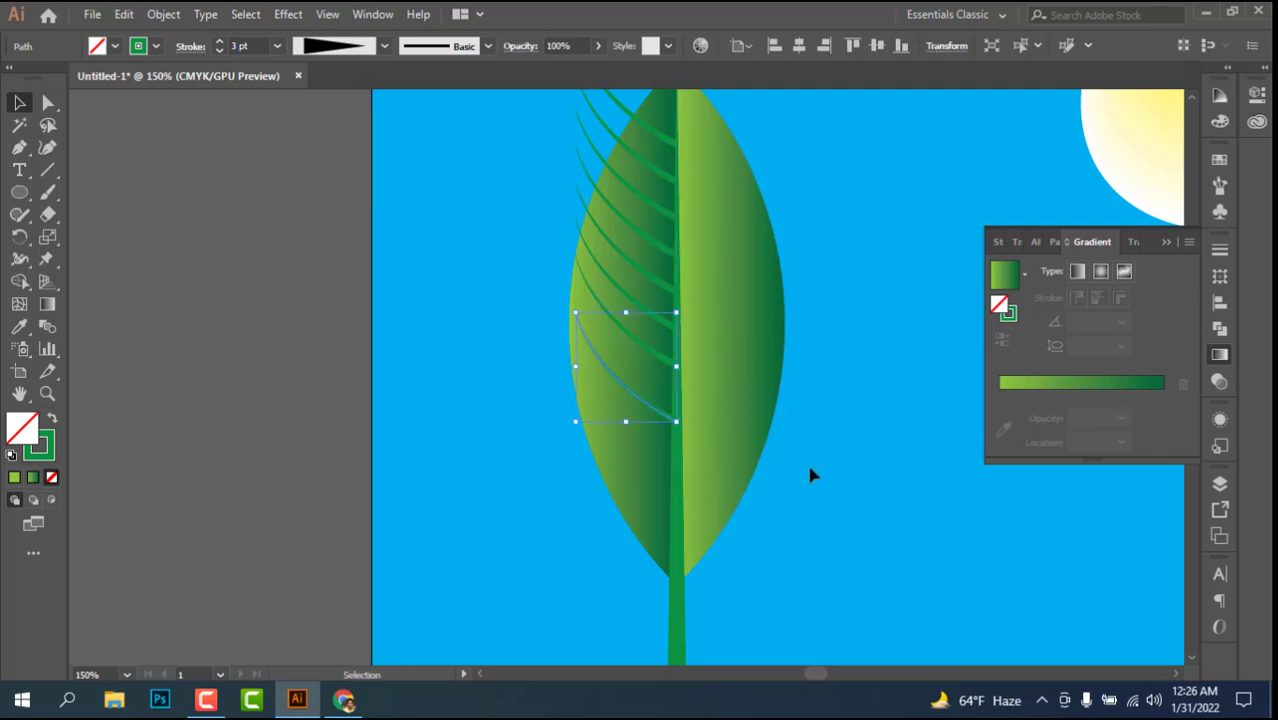
Step: Repeat the downward vein duplication twice with Transform Again to continue the row toward the leaf base
{"action": "key", "text": "a"}
{"action": "key", "text": "ctrl+d"}
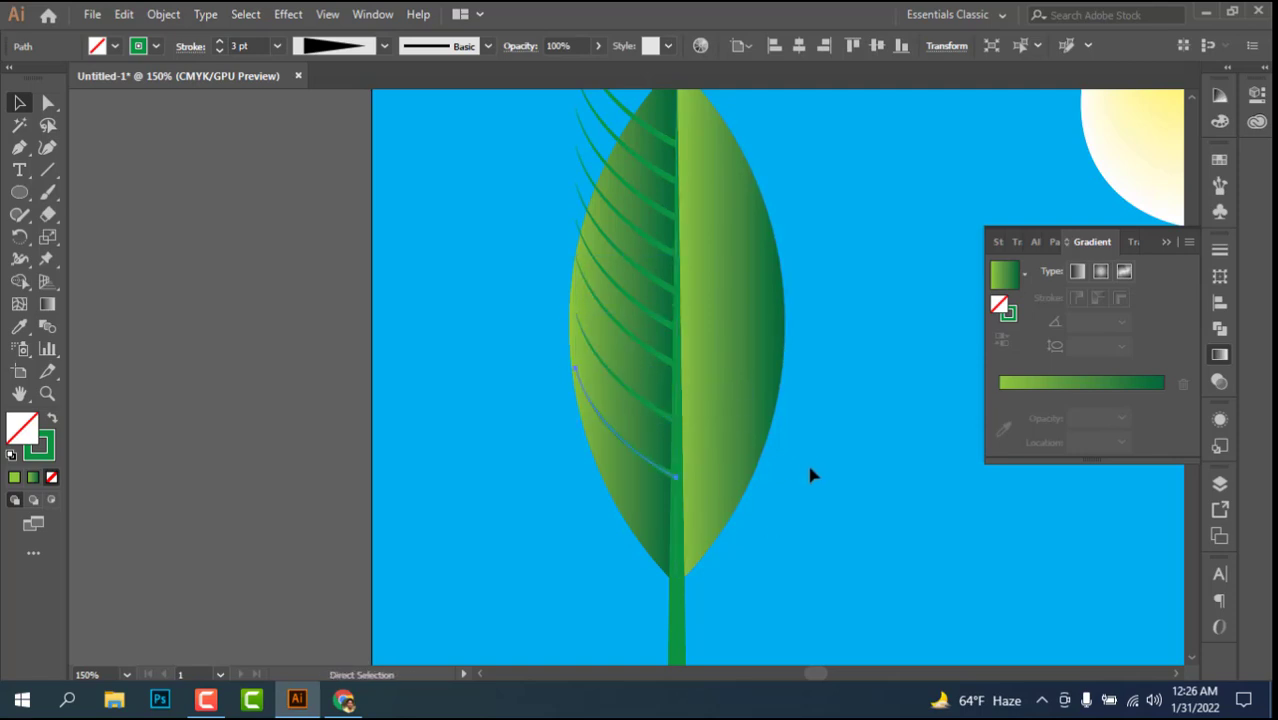
{"action": "key", "text": "v"}
{"action": "scroll", "coordinate": [582, 468], "scroll_direction": "up", "scroll_amount": 3}
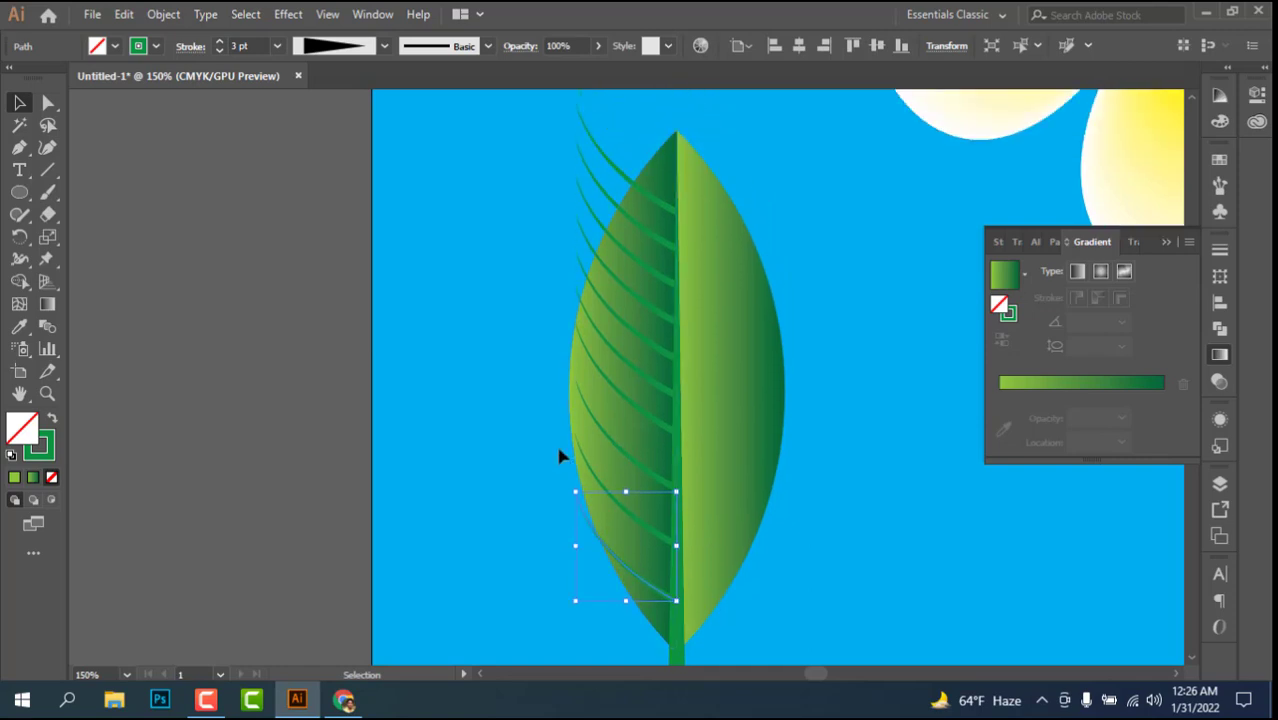
{"action": "scroll", "coordinate": [548, 403], "scroll_direction": "down", "scroll_amount": 1}
{"action": "key", "text": "ctrl+d"}
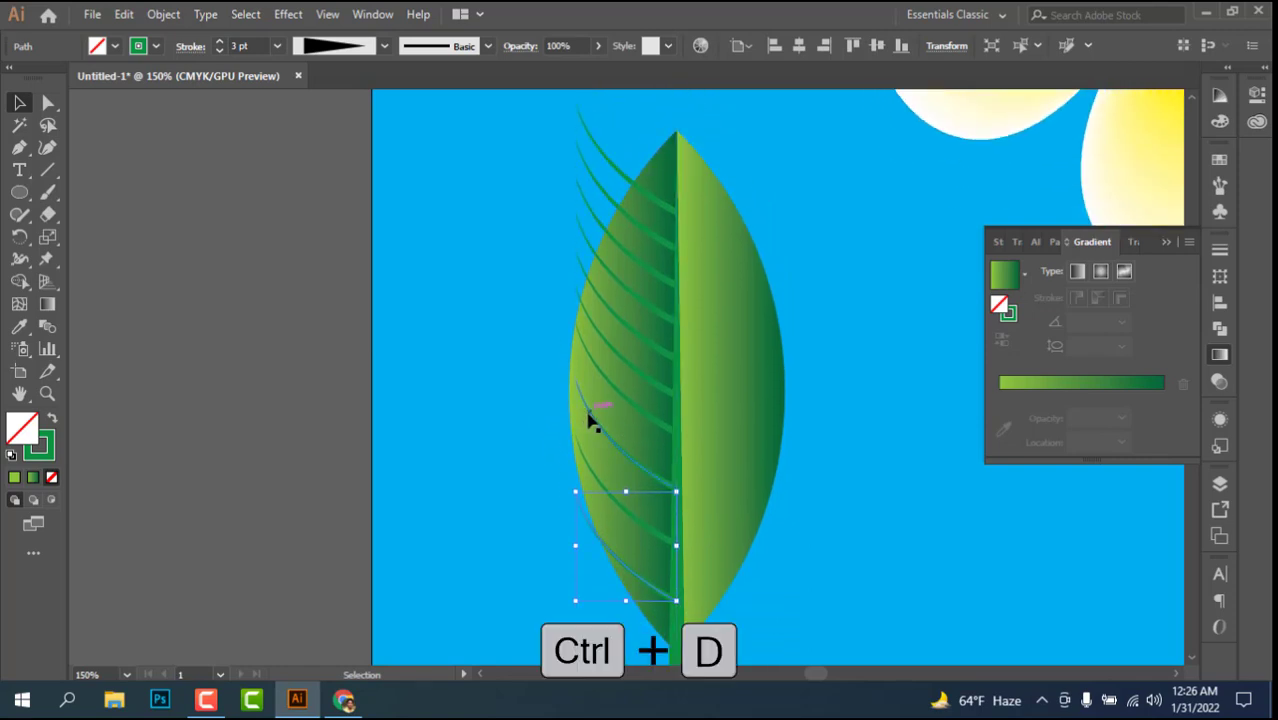
Step: Scale down the two topmost left side veins so their tips meet the leaf's outer edge while staying attached to the midrib
{"action": "left_click", "coordinate": [588, 414]}
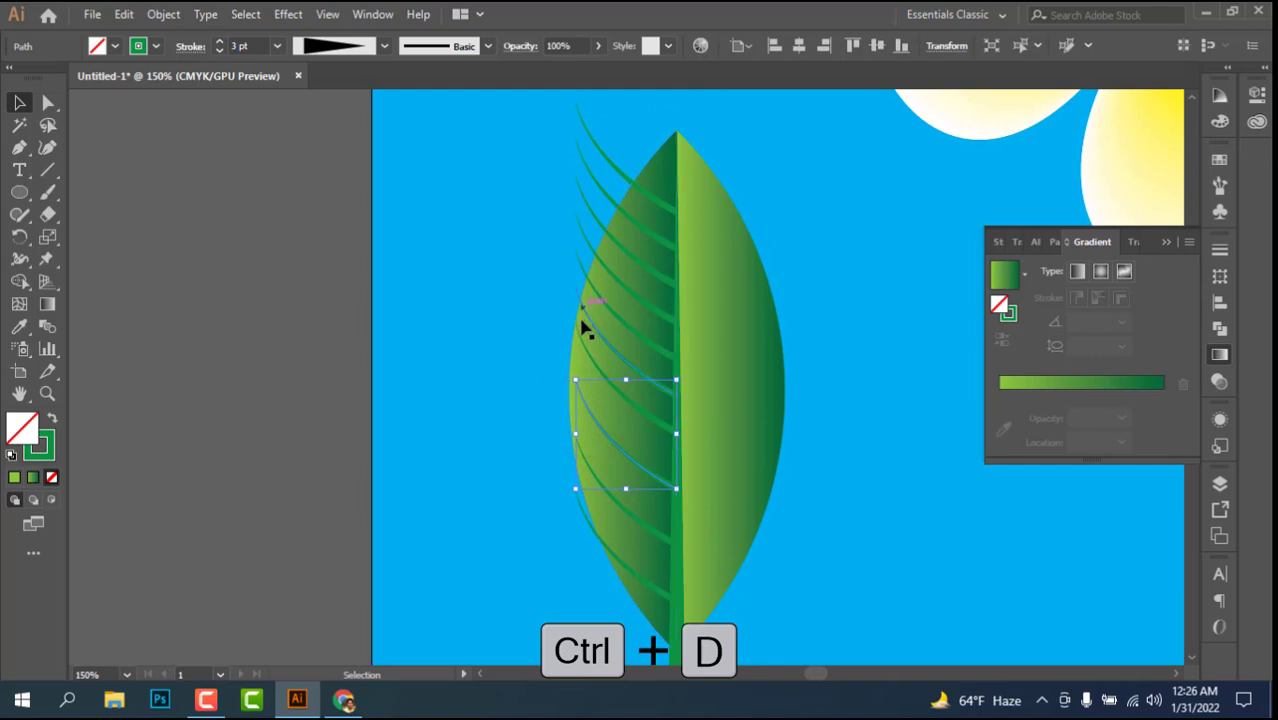
{"action": "scroll", "coordinate": [600, 250], "scroll_direction": "up", "scroll_amount": 3}
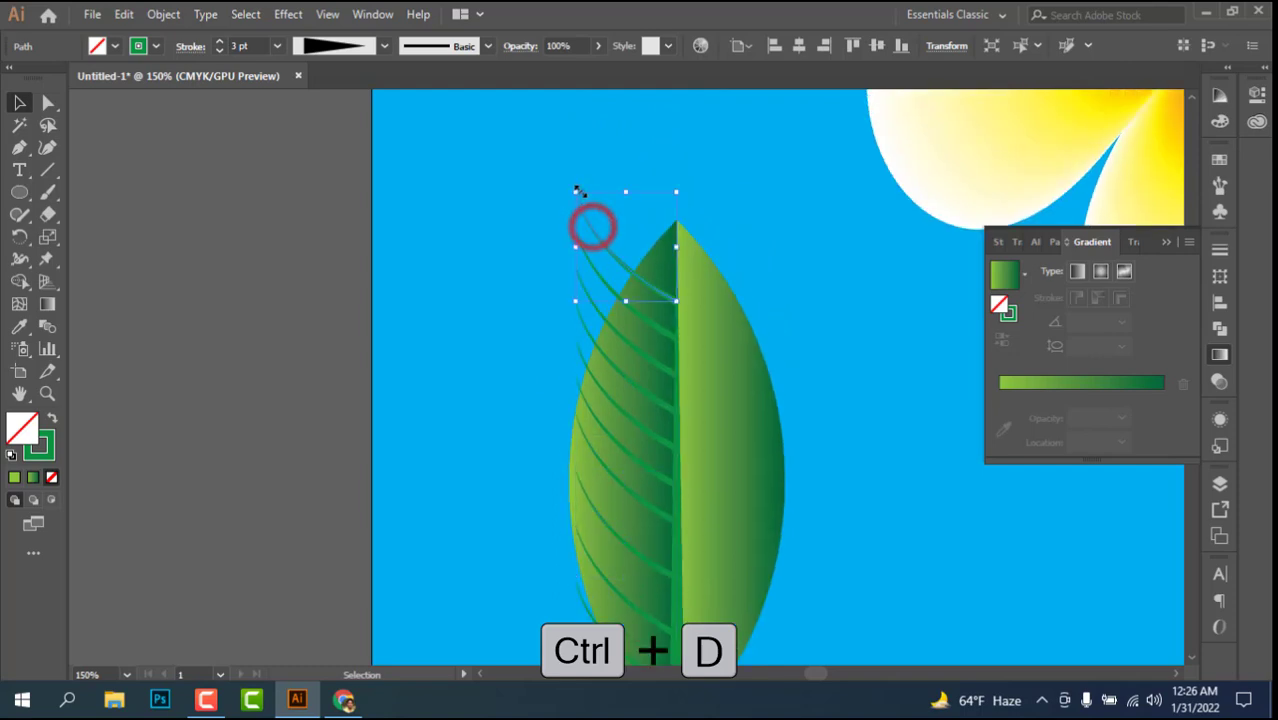
{"action": "left_click_drag", "start_coordinate": [577, 191], "coordinate": [631, 263]}
{"action": "key", "text": "ctrl+plus"}
{"action": "key", "text": "ctrl+plus"}
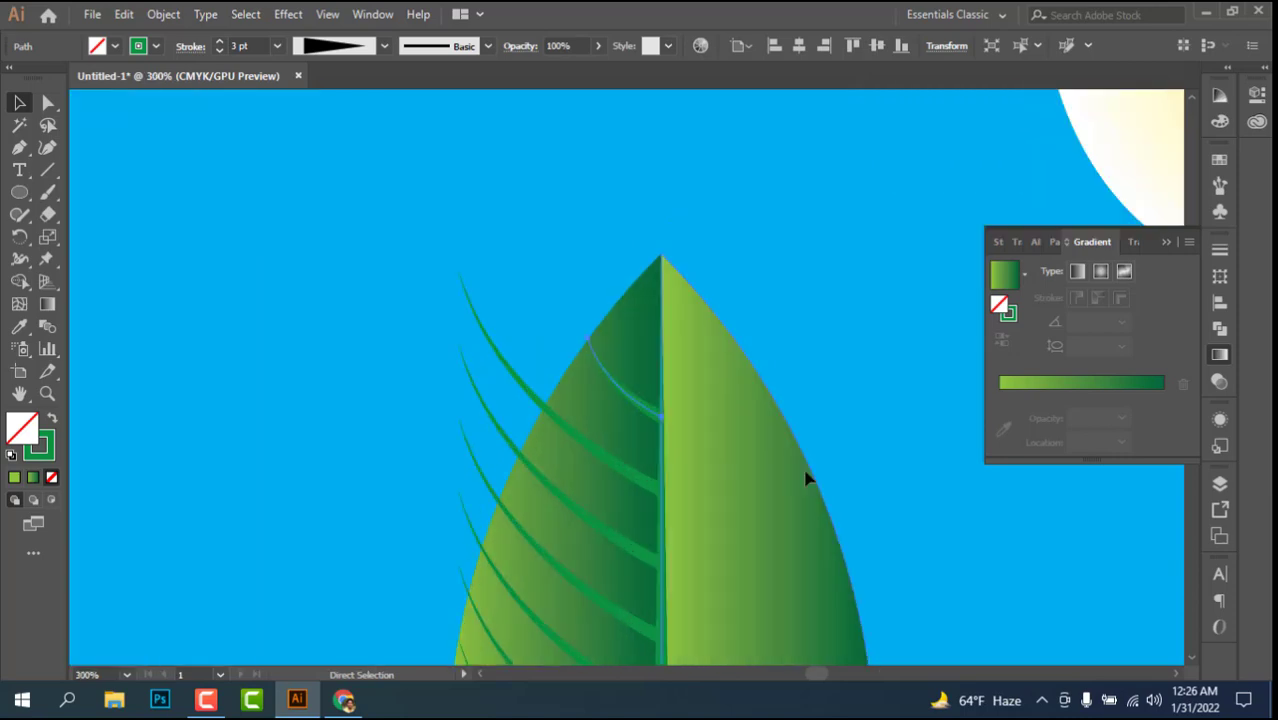
{"action": "key", "text": "ctrl+plus"}
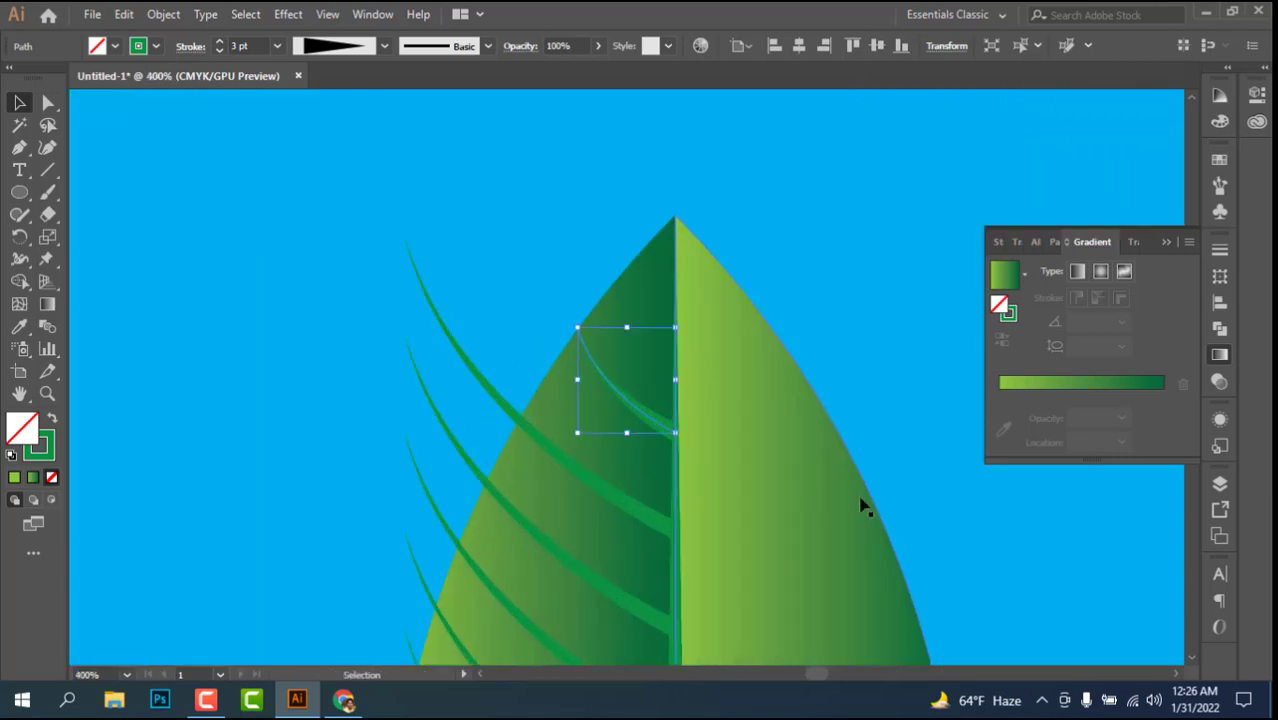
{"action": "left_click", "coordinate": [434, 310]}
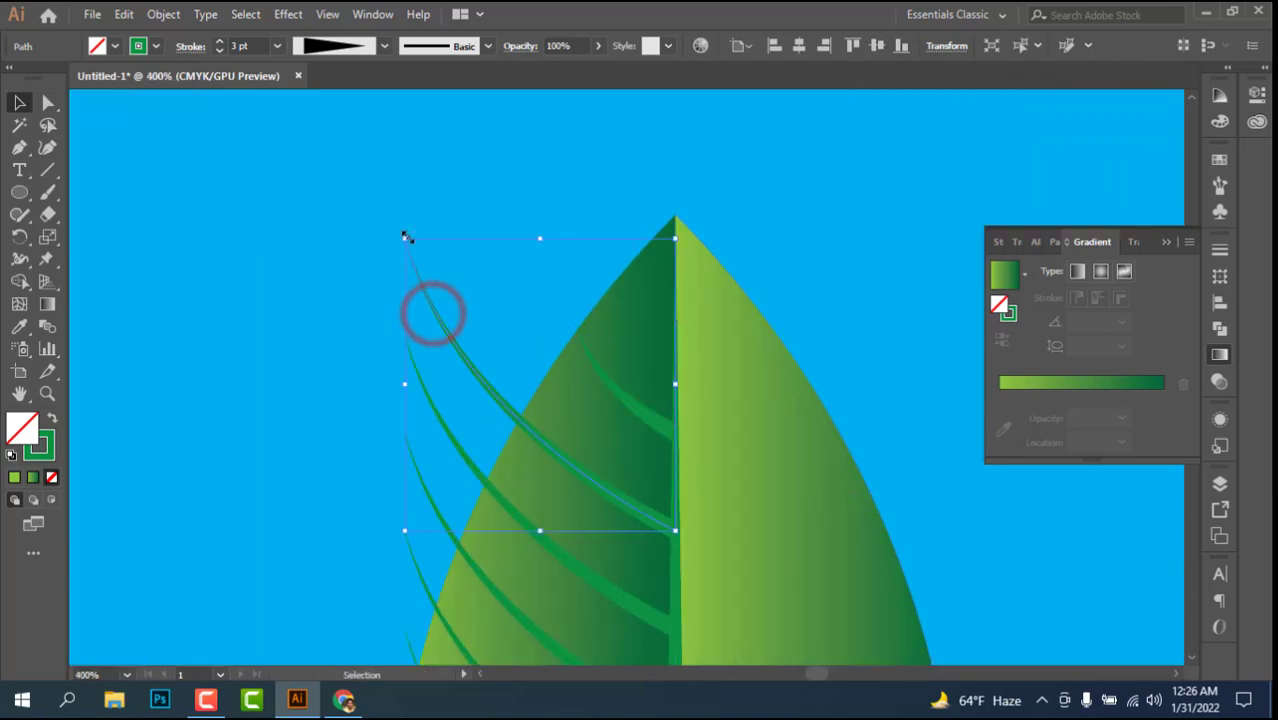
{"action": "mouse_move", "coordinate": [405, 236]}
{"action": "left_mouse_down"}
{"action": "mouse_move", "coordinate": [491, 371]}
{"action": "mouse_move", "coordinate": [514, 380]}
{"action": "left_mouse_up"}
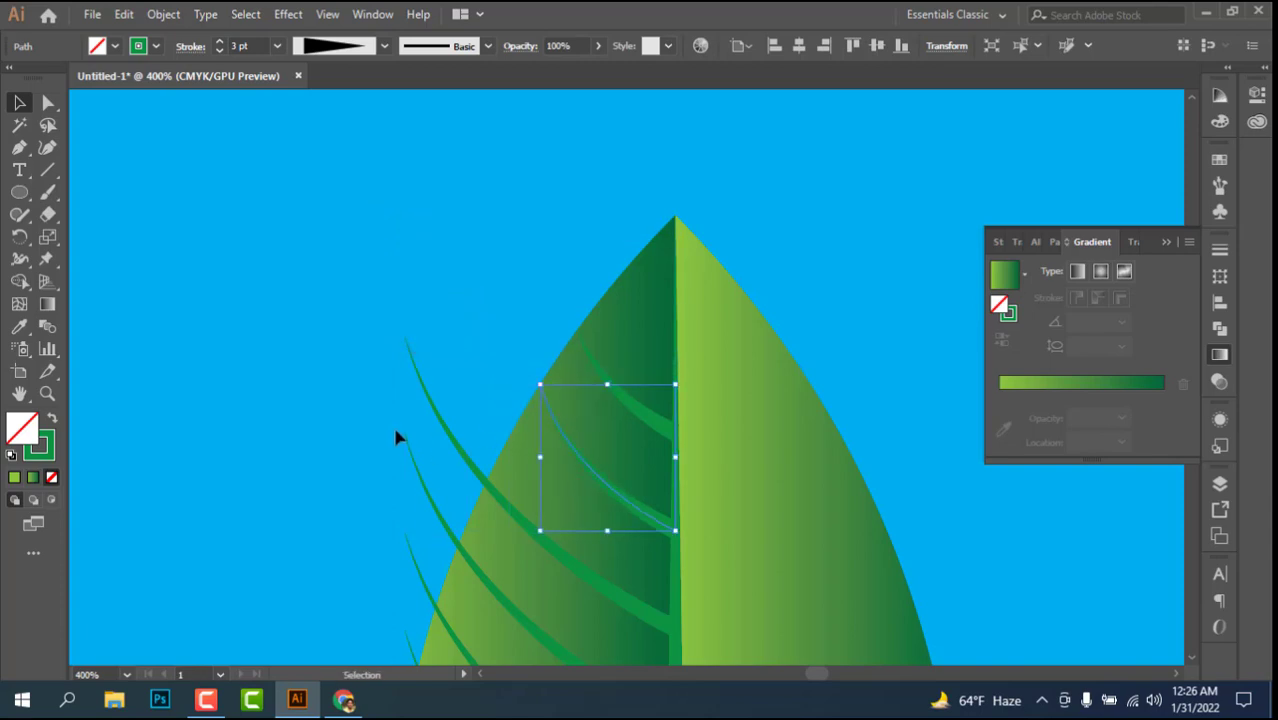
Step: Scale the third through sixth left side veins from the leaf tip so each one ends on the leaf's outer edge
{"action": "scroll", "coordinate": [392, 423], "scroll_direction": "down", "scroll_amount": 3}
{"action": "left_click", "coordinate": [441, 304]}
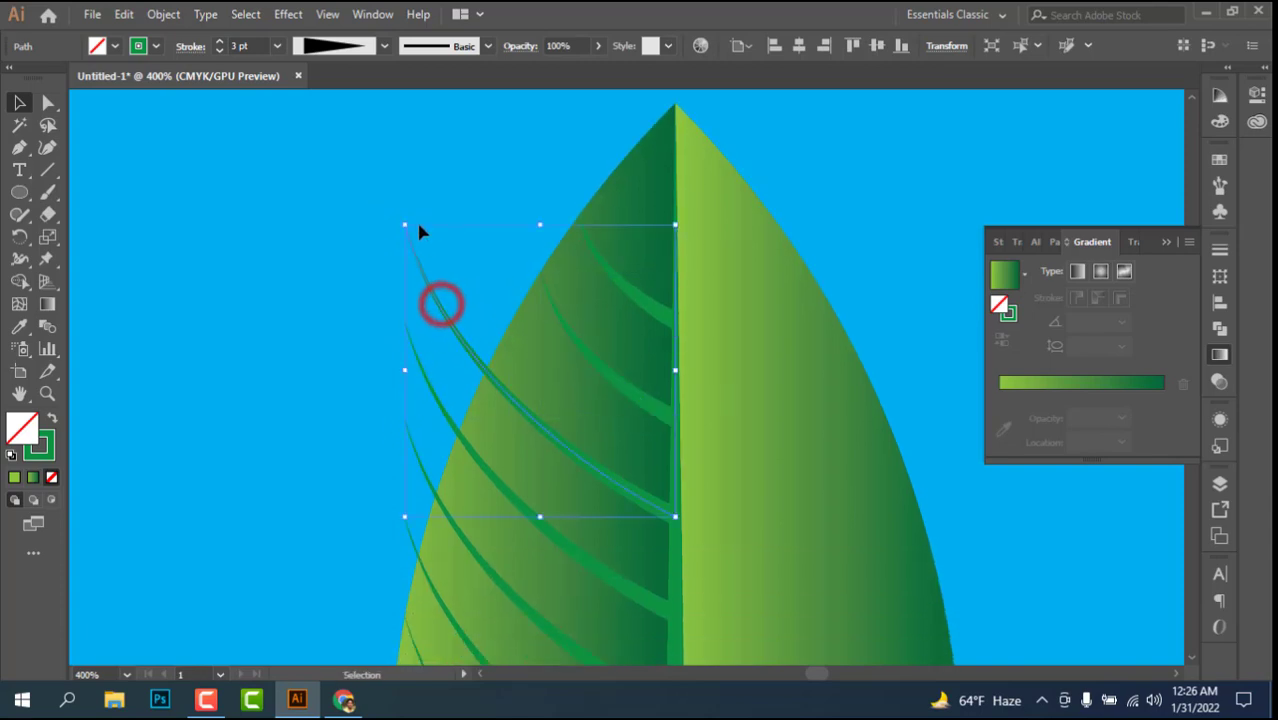
{"action": "mouse_move", "coordinate": [405, 222]}
{"action": "left_mouse_down"}
{"action": "mouse_move", "coordinate": [483, 337]}
{"action": "mouse_move", "coordinate": [472, 331]}
{"action": "mouse_move", "coordinate": [422, 385]}
{"action": "mouse_move", "coordinate": [435, 400]}
{"action": "mouse_move", "coordinate": [440, 380]}
{"action": "mouse_move", "coordinate": [459, 400]}
{"action": "left_mouse_up"}
{"action": "left_click", "coordinate": [418, 360]}
{"action": "scroll", "coordinate": [368, 399], "scroll_direction": "down", "scroll_amount": 5}
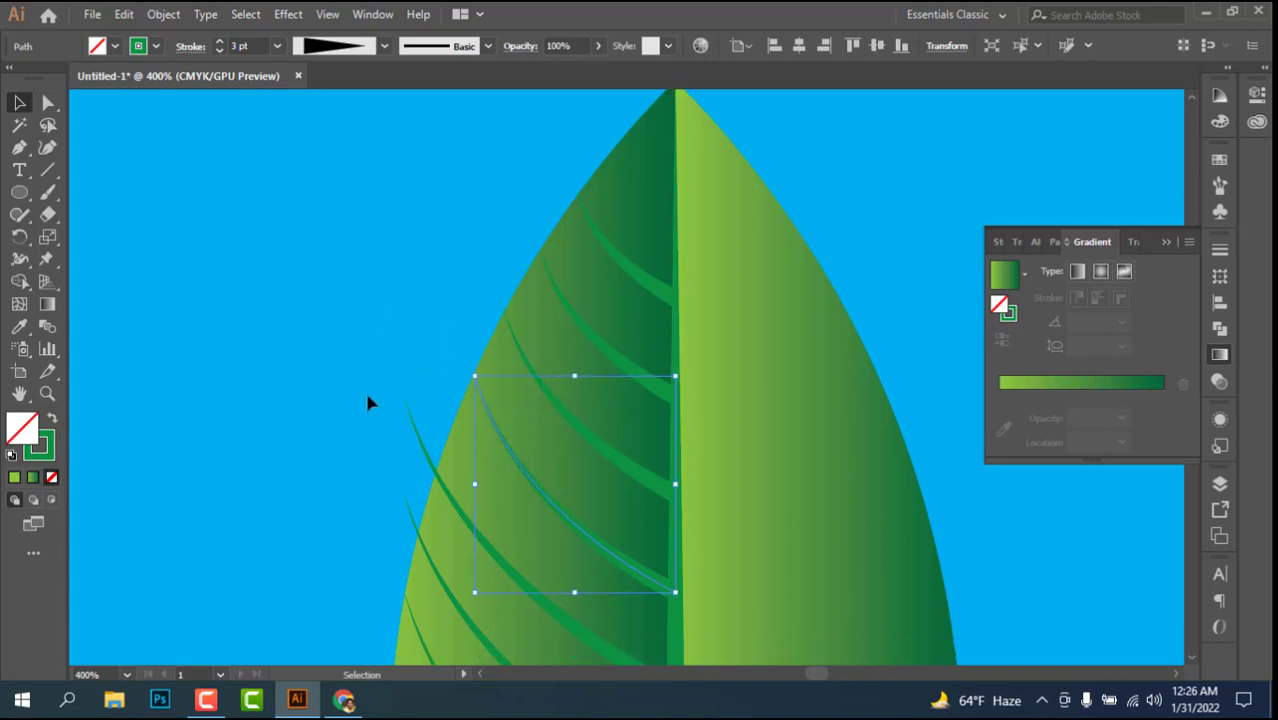
{"action": "mouse_move", "coordinate": [427, 252]}
{"action": "left_mouse_down"}
{"action": "mouse_move", "coordinate": [405, 197]}
{"action": "mouse_move", "coordinate": [428, 240]}
{"action": "mouse_move", "coordinate": [418, 245]}
{"action": "left_mouse_up"}
{"action": "mouse_move", "coordinate": [413, 326]}
{"action": "left_mouse_down"}
{"action": "mouse_move", "coordinate": [408, 292]}
{"action": "mouse_move", "coordinate": [425, 312]}
{"action": "left_mouse_up"}
{"action": "scroll", "coordinate": [351, 357], "scroll_direction": "down", "scroll_amount": 13}
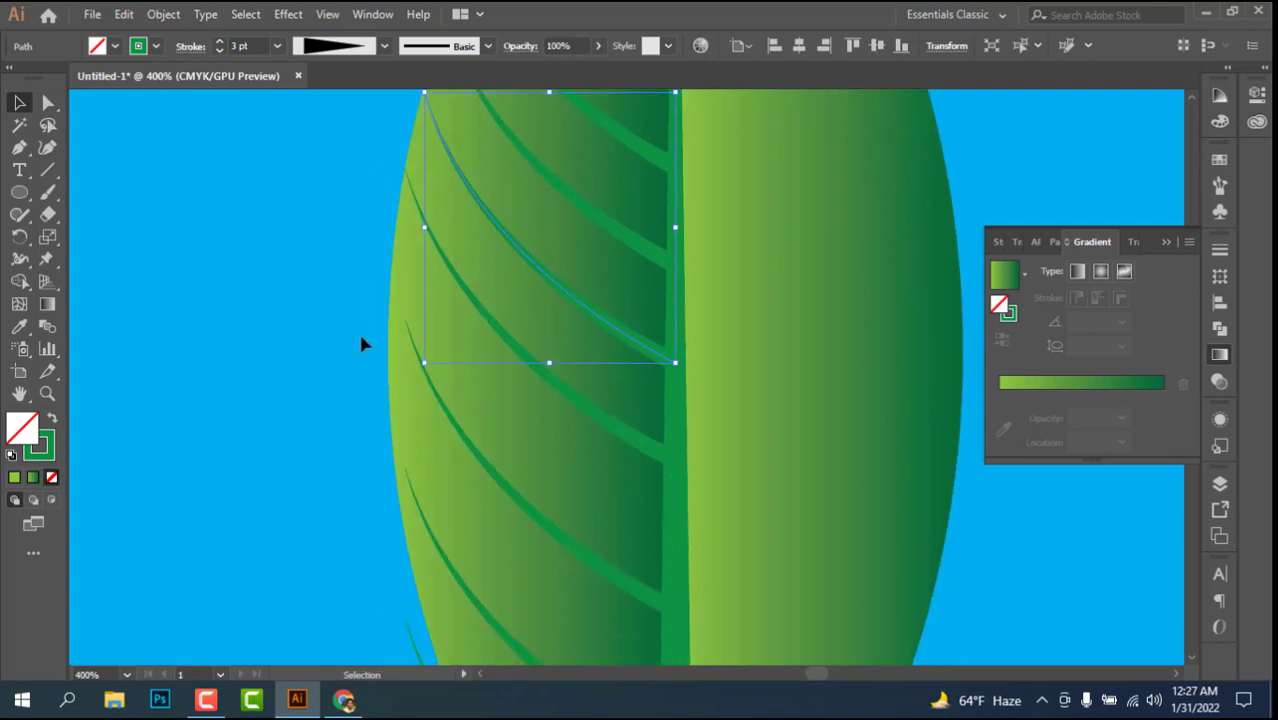
Step: Resize the remaining lower left side veins to end on the leaf's outer edge, and deselect them
{"action": "left_click", "coordinate": [443, 338]}
{"action": "mouse_move", "coordinate": [405, 251]}
{"action": "left_mouse_down"}
{"action": "mouse_move", "coordinate": [390, 215]}
{"action": "mouse_move", "coordinate": [390, 236]}
{"action": "left_mouse_up"}
{"action": "scroll", "coordinate": [404, 383], "scroll_direction": "down", "scroll_amount": 3}
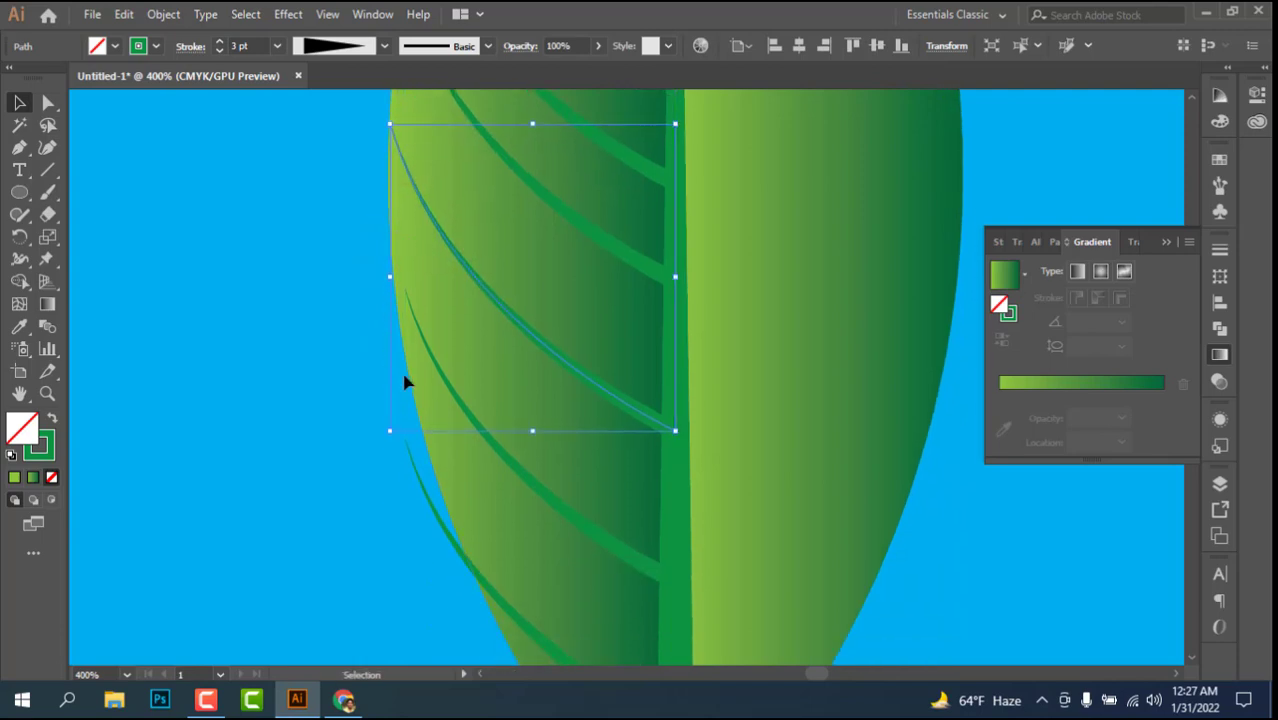
{"action": "left_click", "coordinate": [456, 394]}
{"action": "mouse_move", "coordinate": [402, 286]}
{"action": "left_mouse_down"}
{"action": "mouse_move", "coordinate": [393, 265]}
{"action": "mouse_move", "coordinate": [391, 277]}
{"action": "left_mouse_up"}
{"action": "scroll", "coordinate": [437, 373], "scroll_direction": "down", "scroll_amount": 3}
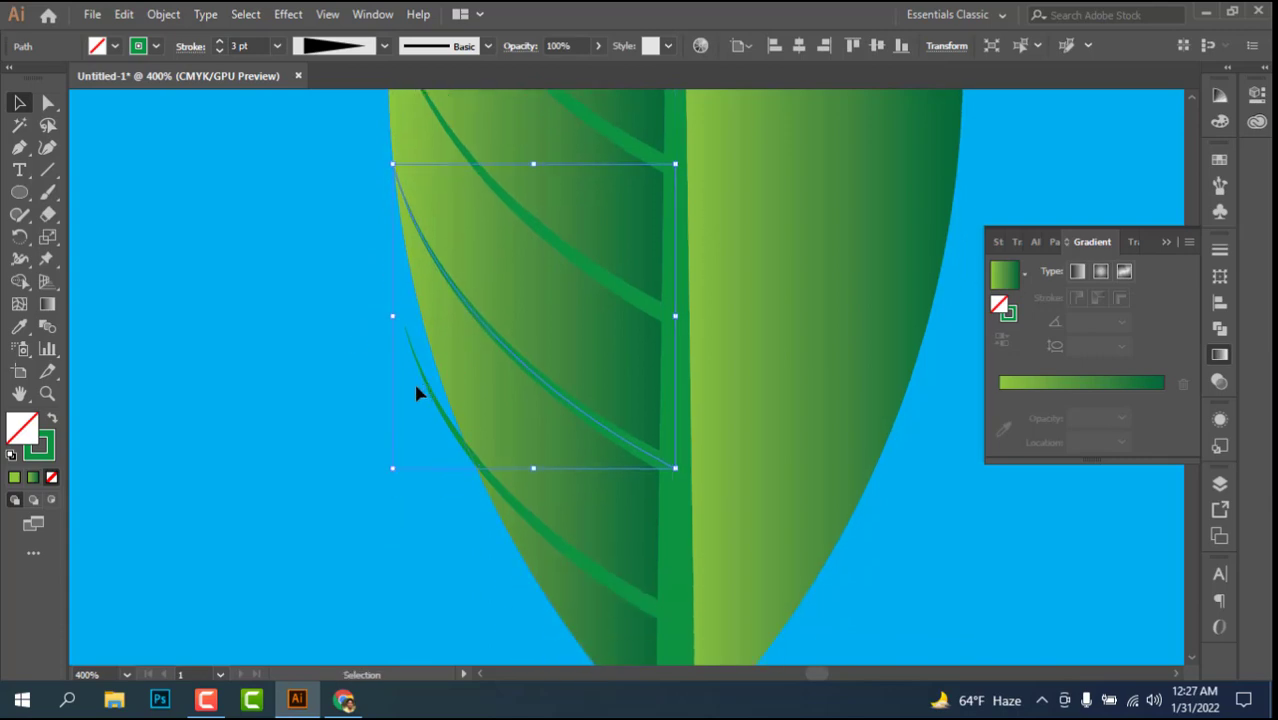
{"action": "left_click", "coordinate": [434, 393]}
{"action": "left_click_drag", "start_coordinate": [405, 322], "coordinate": [434, 357]}
{"action": "scroll", "coordinate": [288, 380], "scroll_direction": "down", "scroll_amount": 1}
{"action": "left_click", "coordinate": [288, 372]}
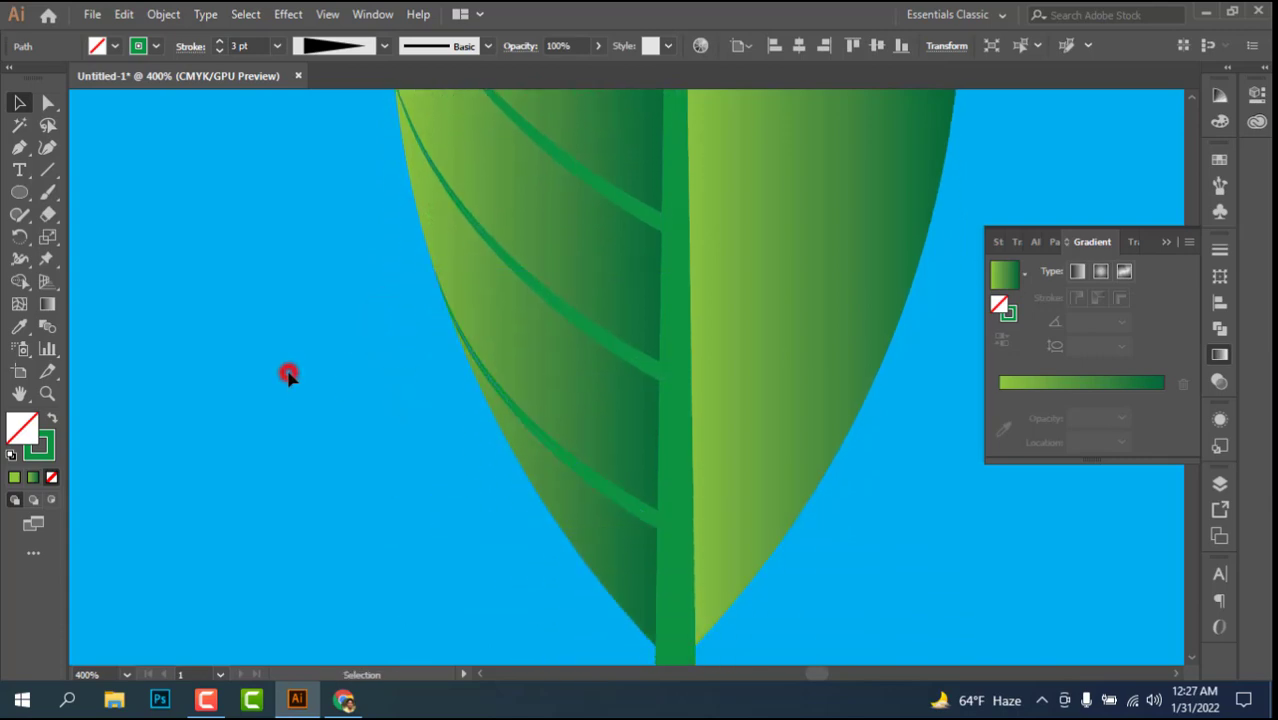
Step: Select all ten left side veins and create a reflected copy of them across the vertical axis
{"action": "key", "text": "ctrl+minus"}
{"action": "key", "text": "ctrl+minus"}
{"action": "key", "text": "ctrl+minus"}
{"action": "key", "text": "ctrl+minus"}
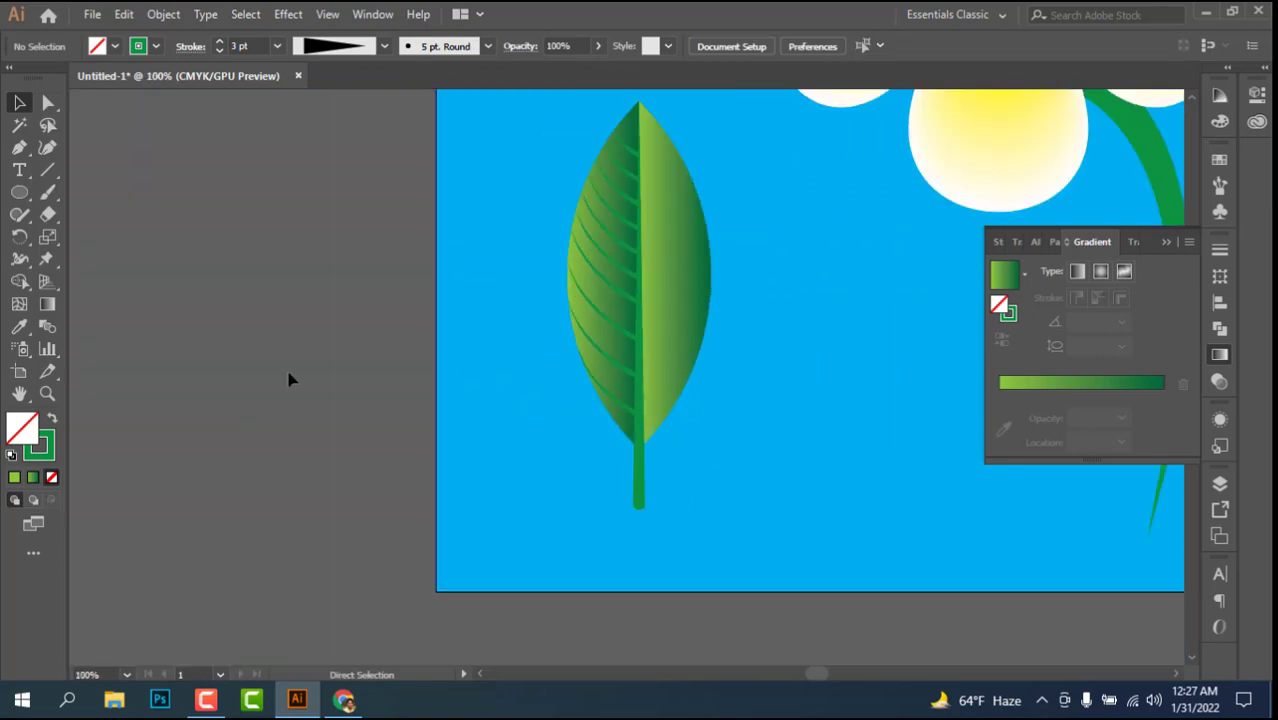
{"action": "scroll", "coordinate": [610, 430], "scroll_direction": "up", "scroll_amount": 3}
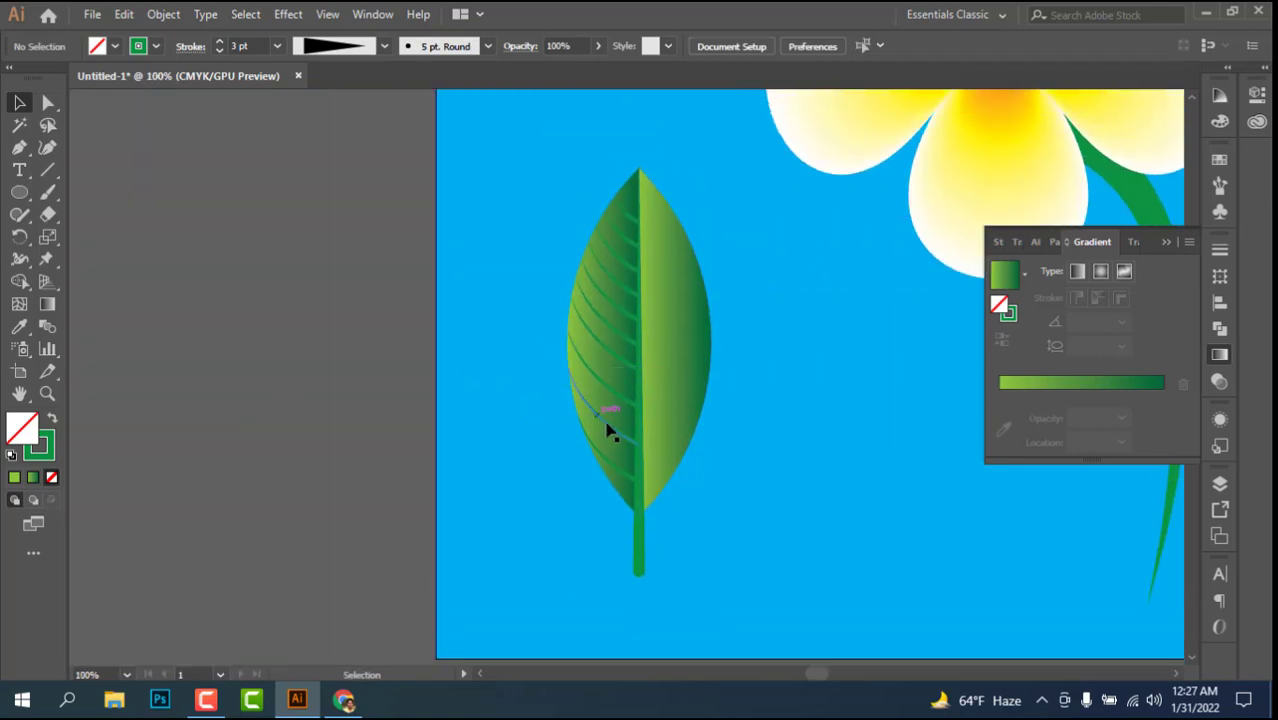
{"action": "left_click", "coordinate": [624, 475]}
{"action": "left_click", "coordinate": [616, 431], "text": "shift"}
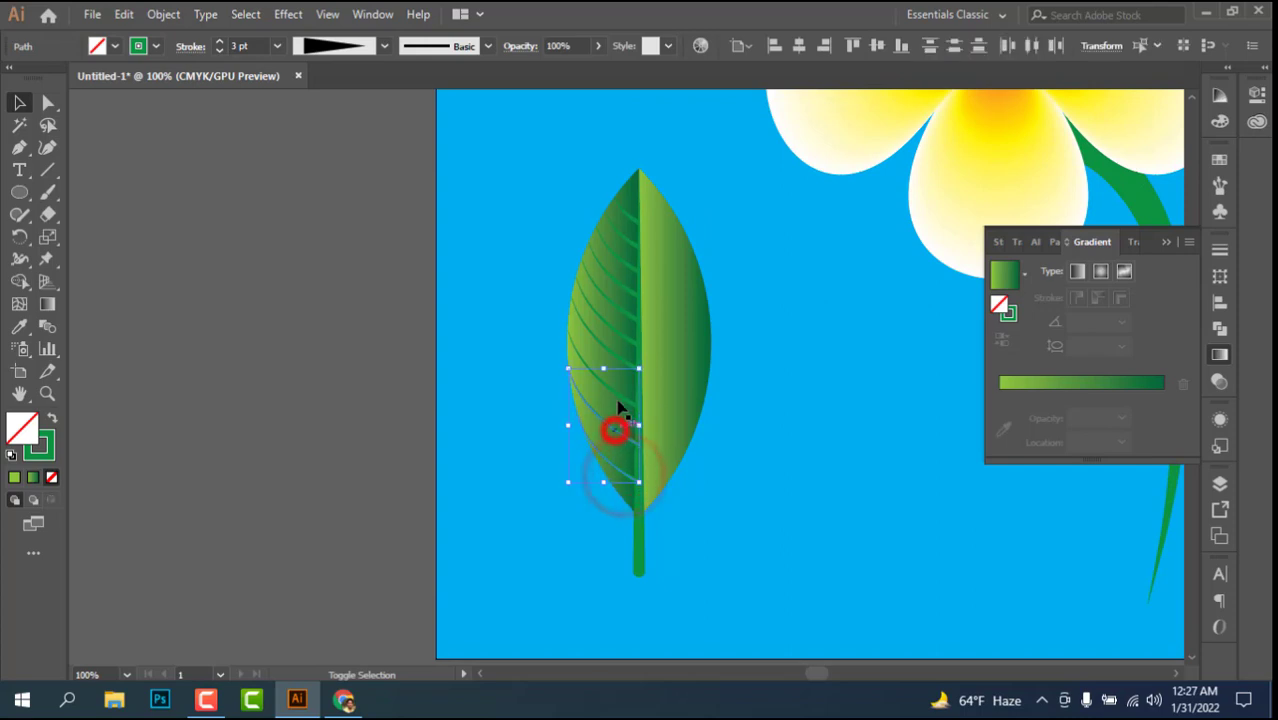
{"action": "left_click", "coordinate": [618, 398], "text": "shift"}
{"action": "left_click", "coordinate": [622, 357], "text": "shift"}
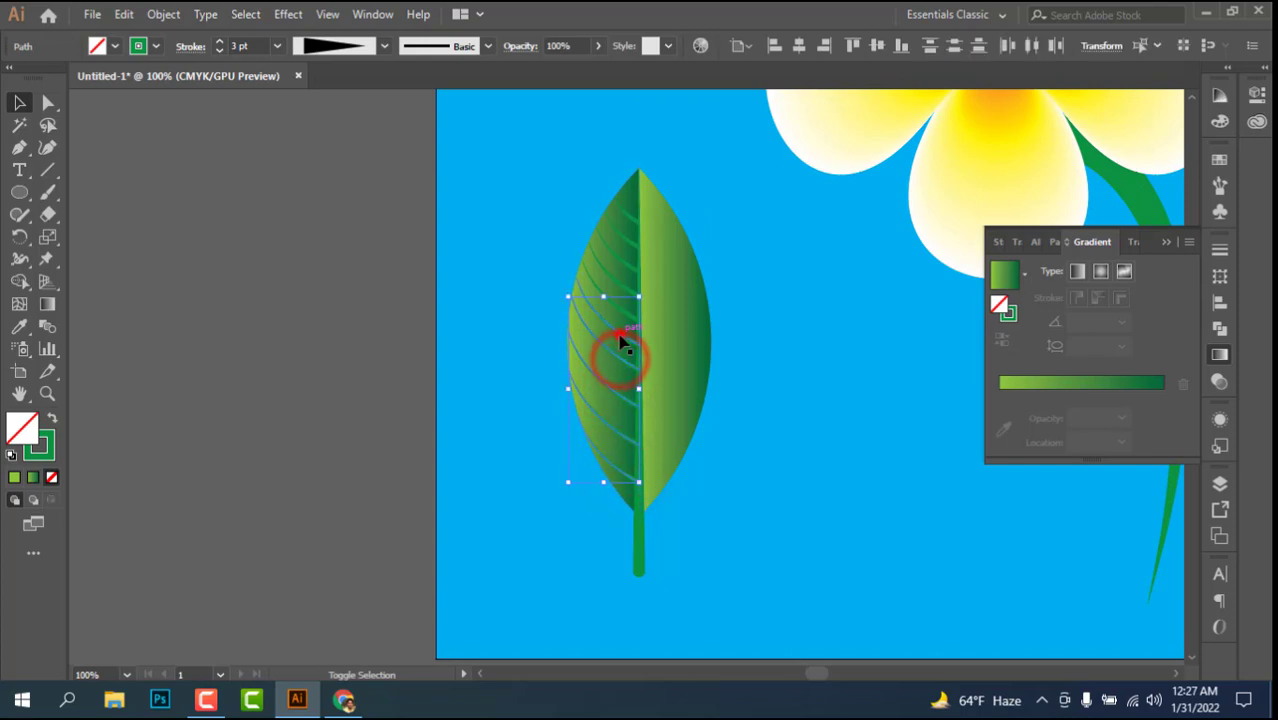
{"action": "left_click", "coordinate": [620, 333], "text": "shift"}
{"action": "left_click", "coordinate": [621, 310], "text": "shift"}
{"action": "left_click", "coordinate": [620, 283], "text": "shift"}
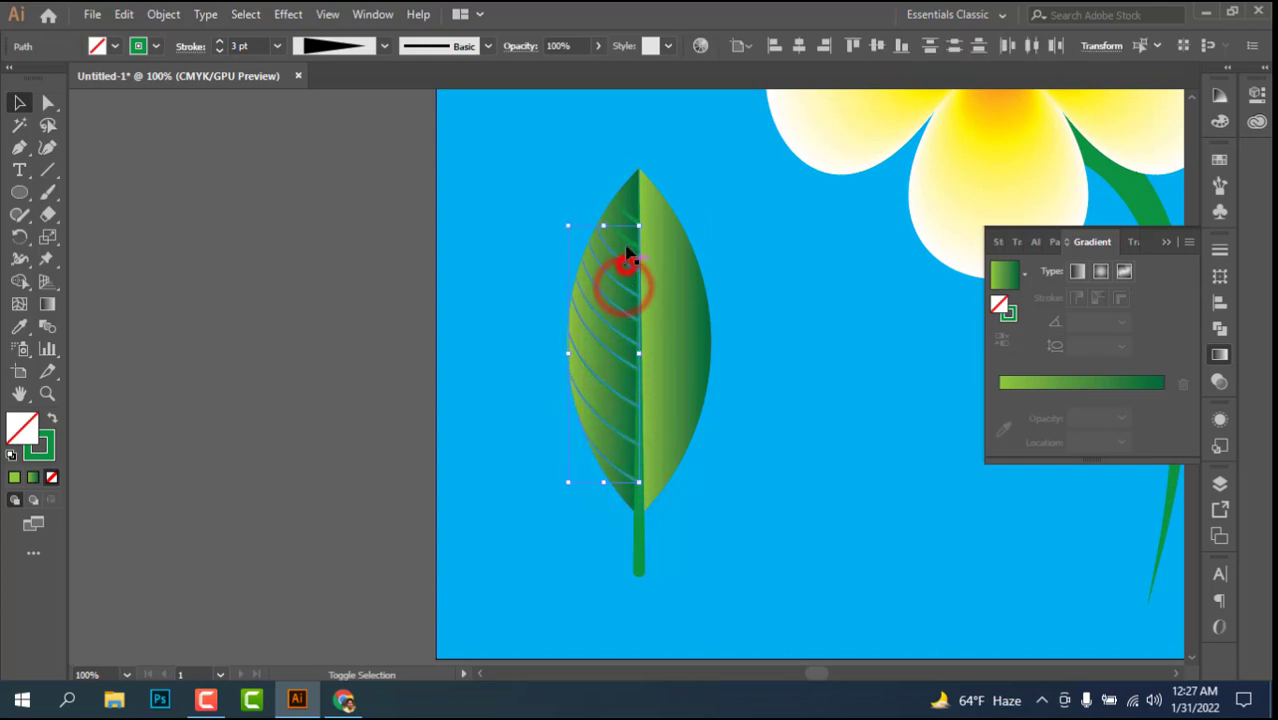
{"action": "left_click", "coordinate": [621, 260], "text": "shift"}
{"action": "left_click", "coordinate": [622, 199], "text": "shift"}
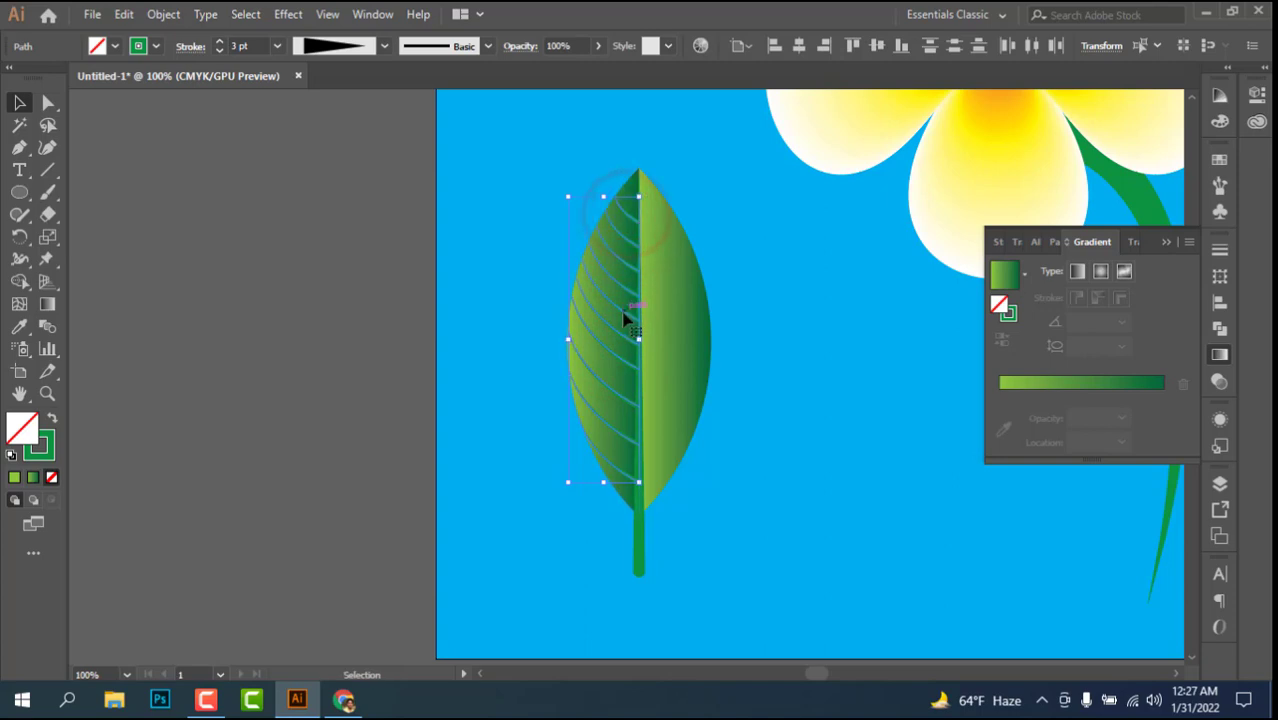
{"action": "right_click", "coordinate": [623, 318]}
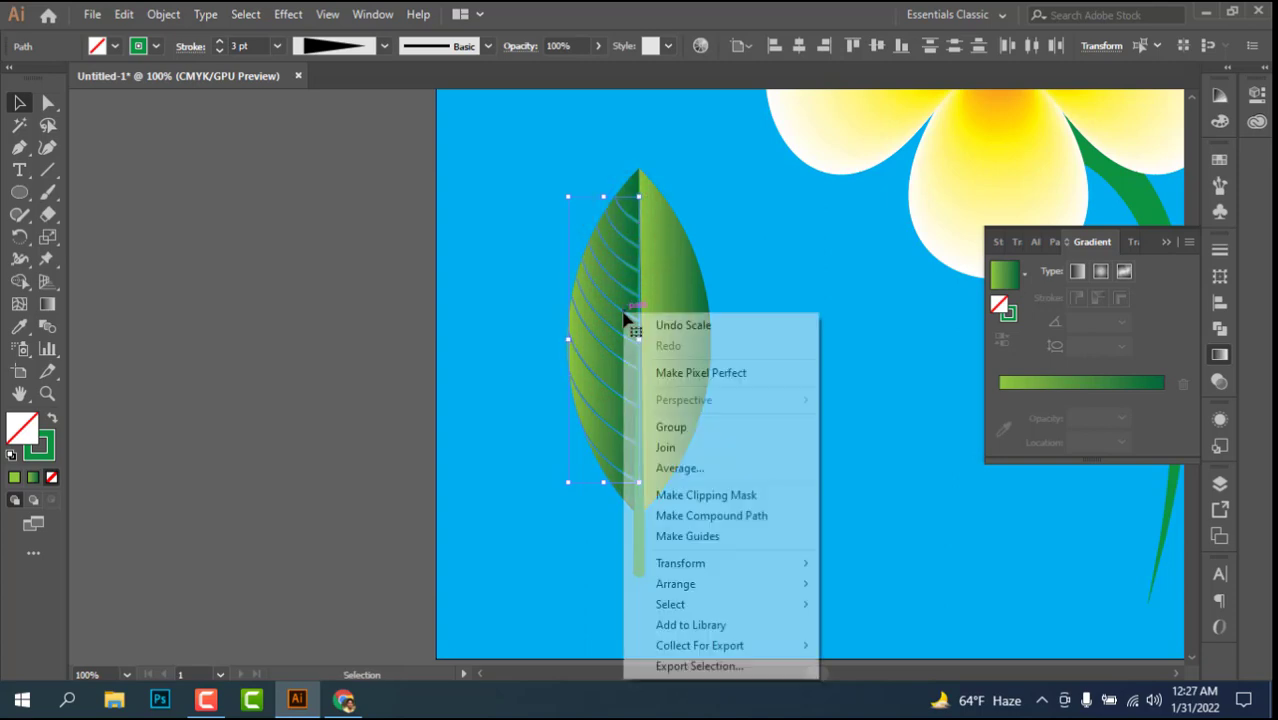
{"action": "mouse_move", "coordinate": [704, 570]}
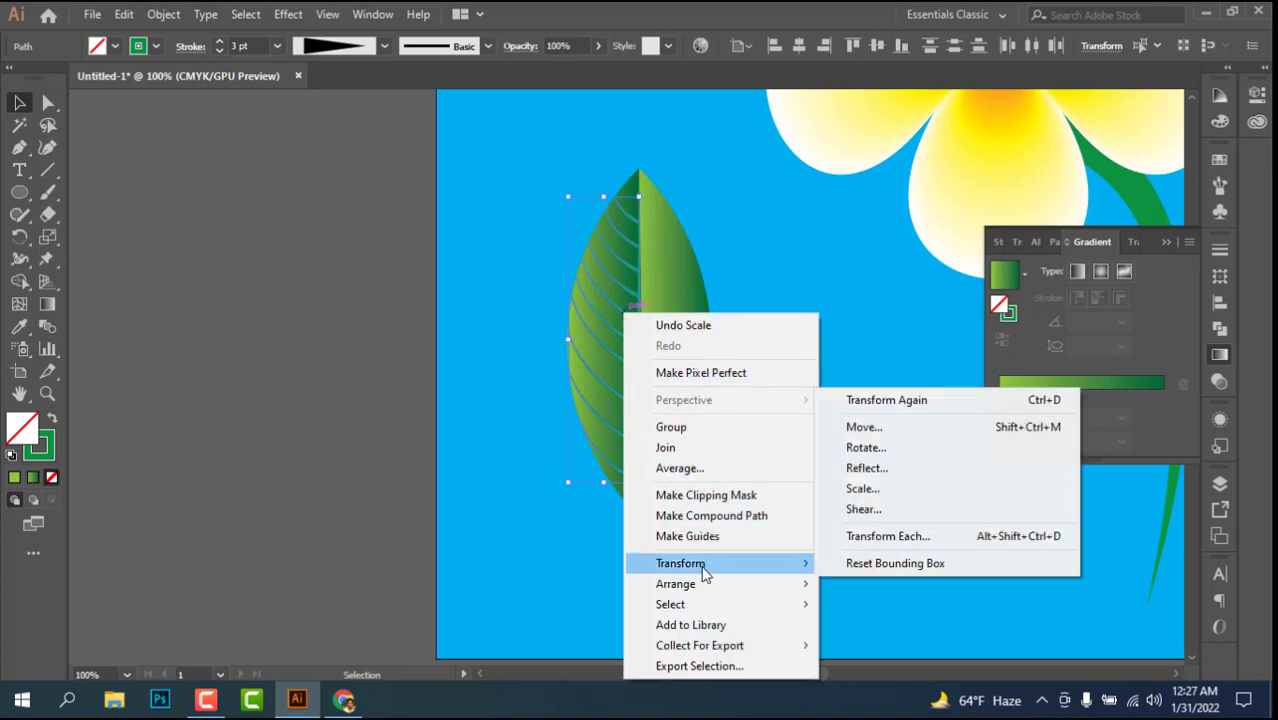
{"action": "left_click", "coordinate": [882, 468]}
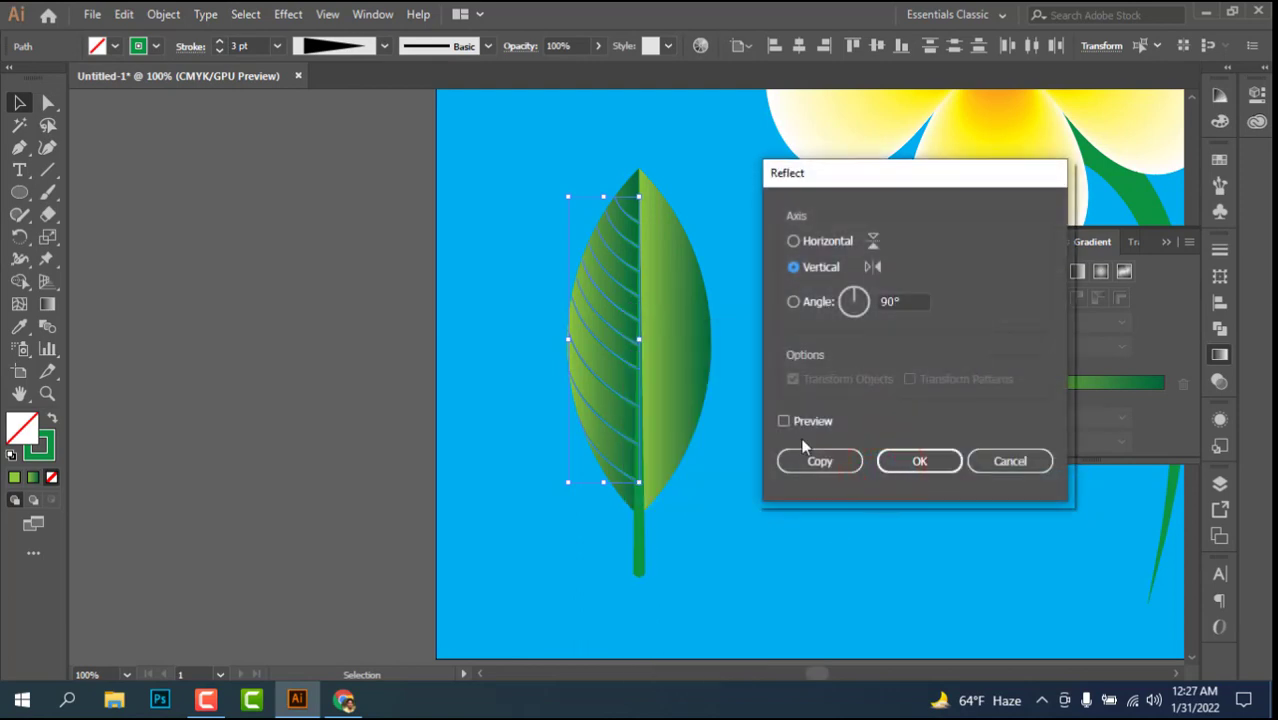
{"action": "left_click", "coordinate": [808, 424]}
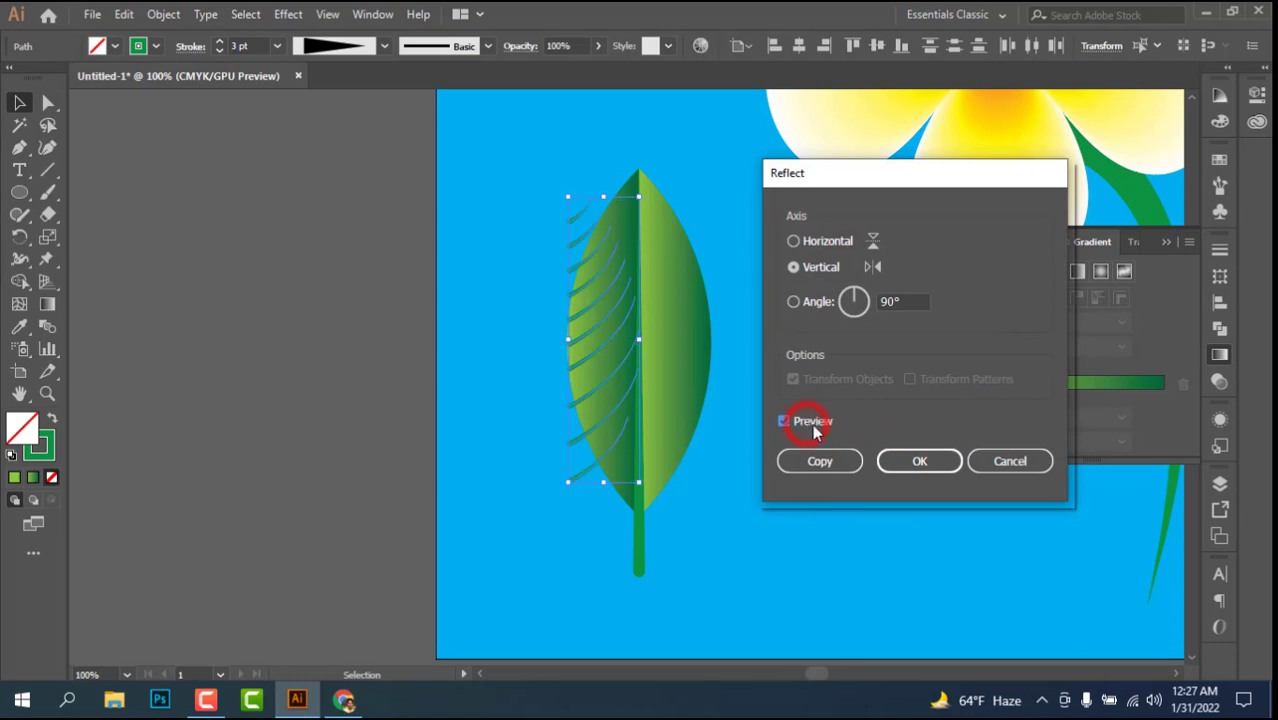
{"action": "left_click", "coordinate": [819, 463]}
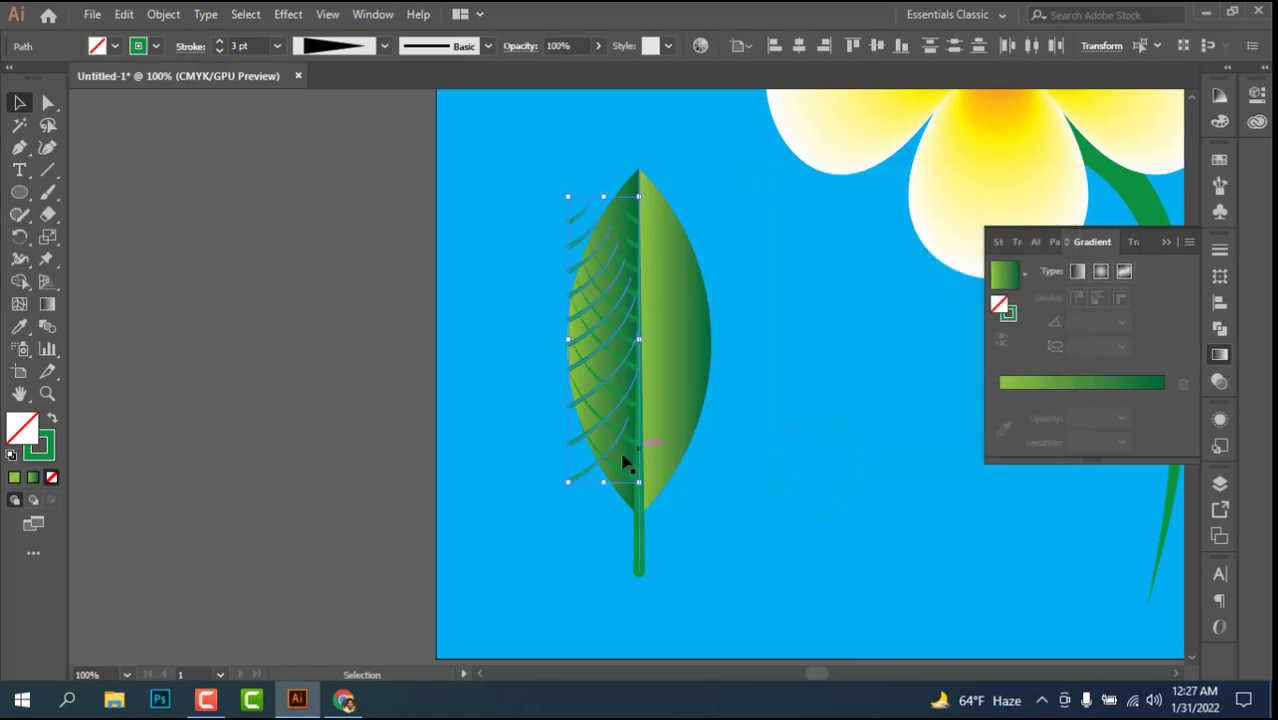
Step: Move the mirrored veins onto the leaf's right half against the midrib, shift them slightly upward, and deselect them
{"action": "left_click_drag", "start_coordinate": [587, 479], "coordinate": [657, 479]}
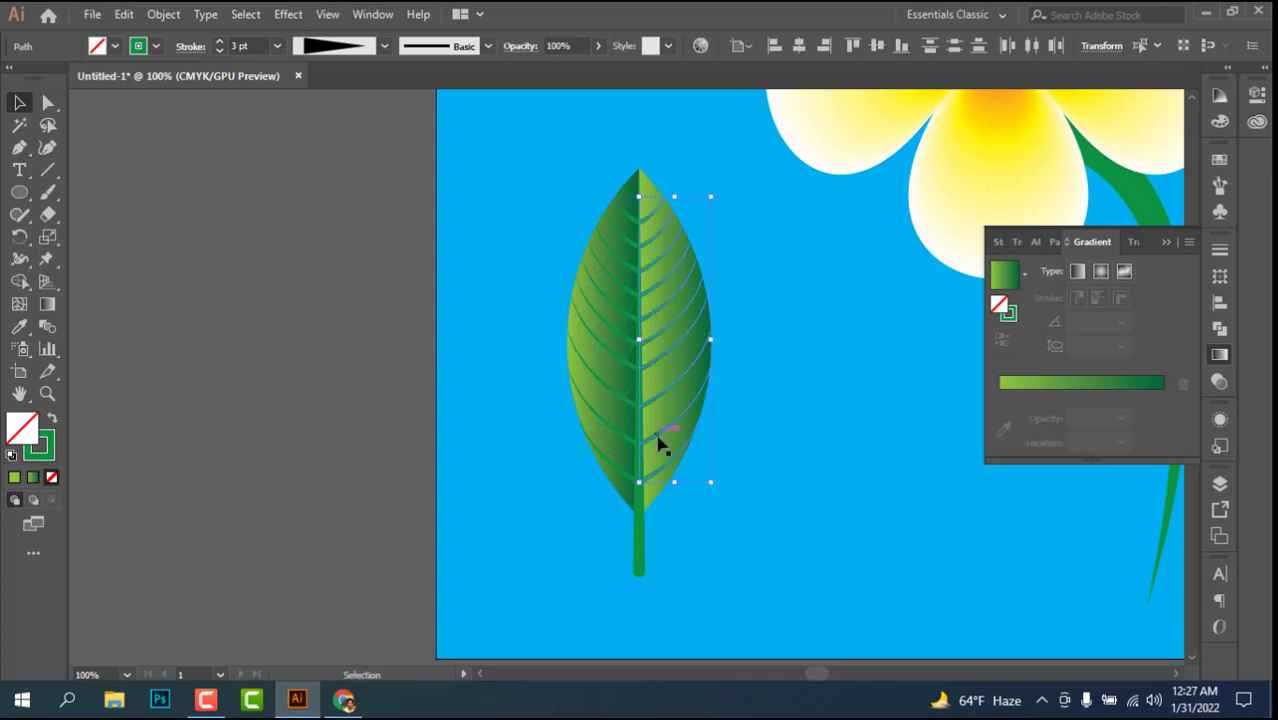
{"action": "left_click_drag", "start_coordinate": [658, 440], "coordinate": [659, 417]}
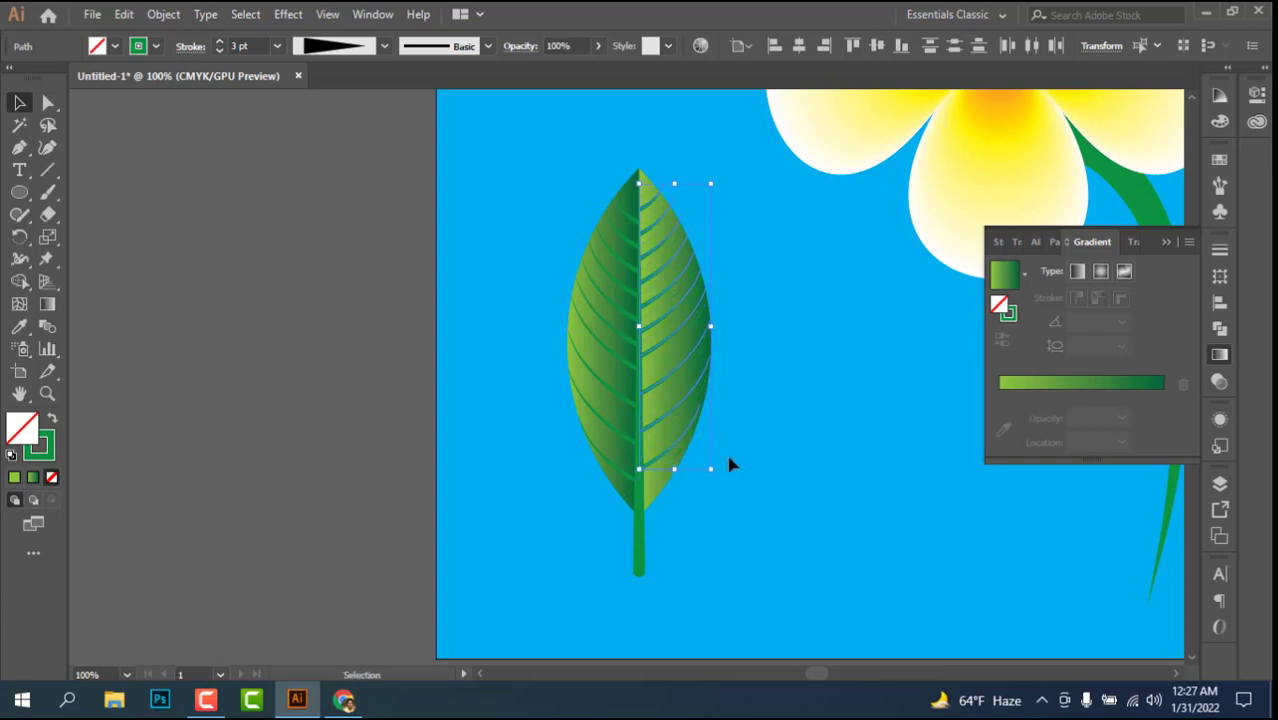
{"action": "left_click", "coordinate": [730, 464]}
{"action": "scroll", "coordinate": [725, 452], "scroll_direction": "up", "scroll_amount": 4}
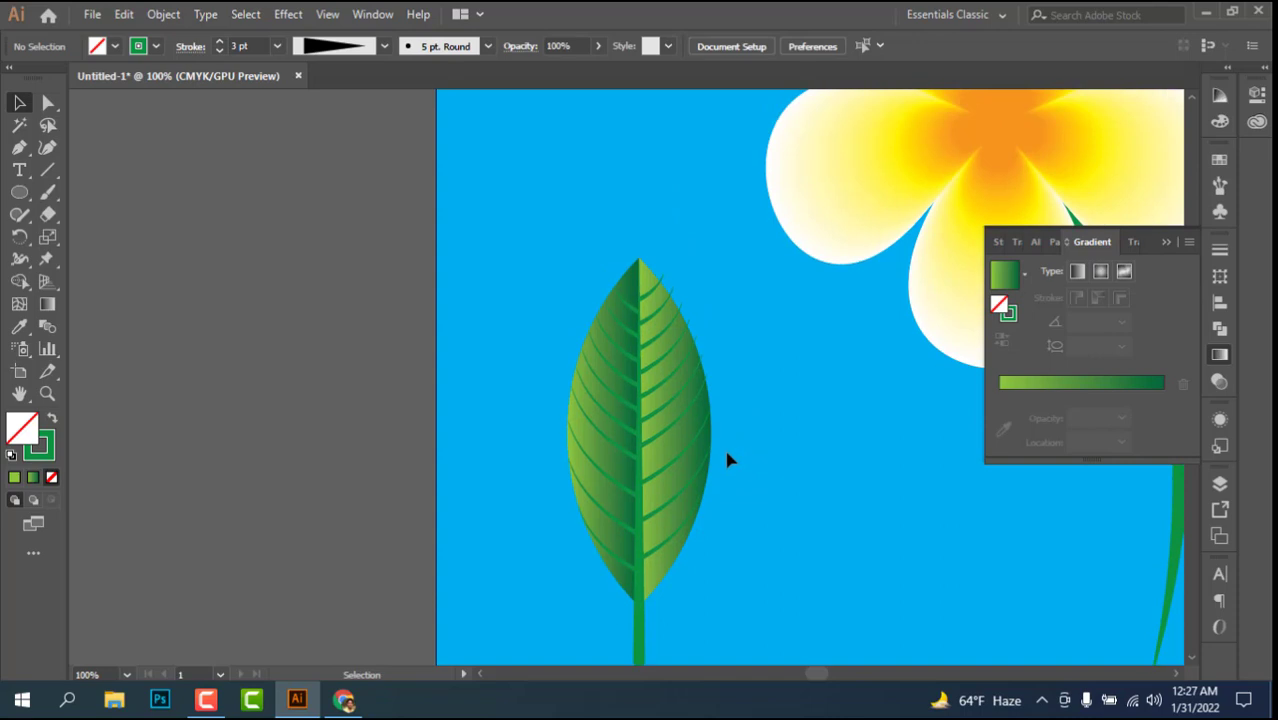
{"action": "key", "text": "ctrl+plus"}
{"action": "key", "text": "ctrl+plus"}
{"action": "key", "text": "ctrl+plus"}
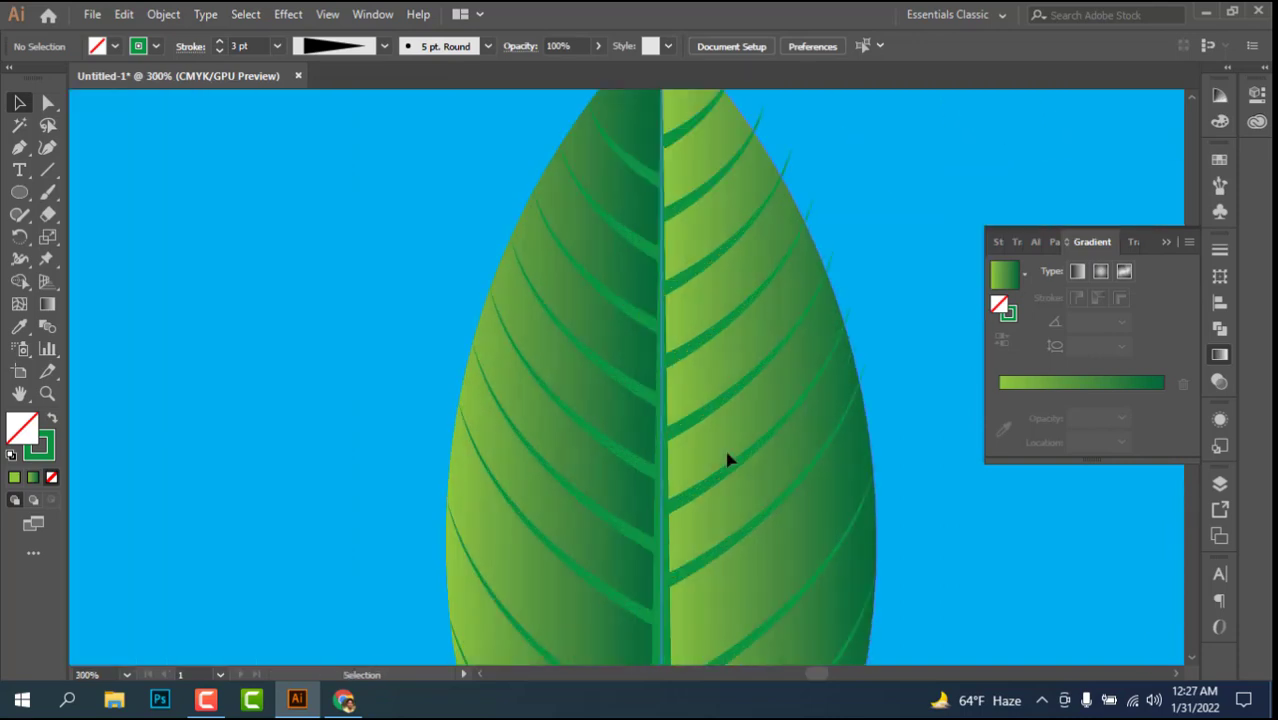
{"action": "scroll", "coordinate": [747, 314], "scroll_direction": "up", "scroll_amount": 3}
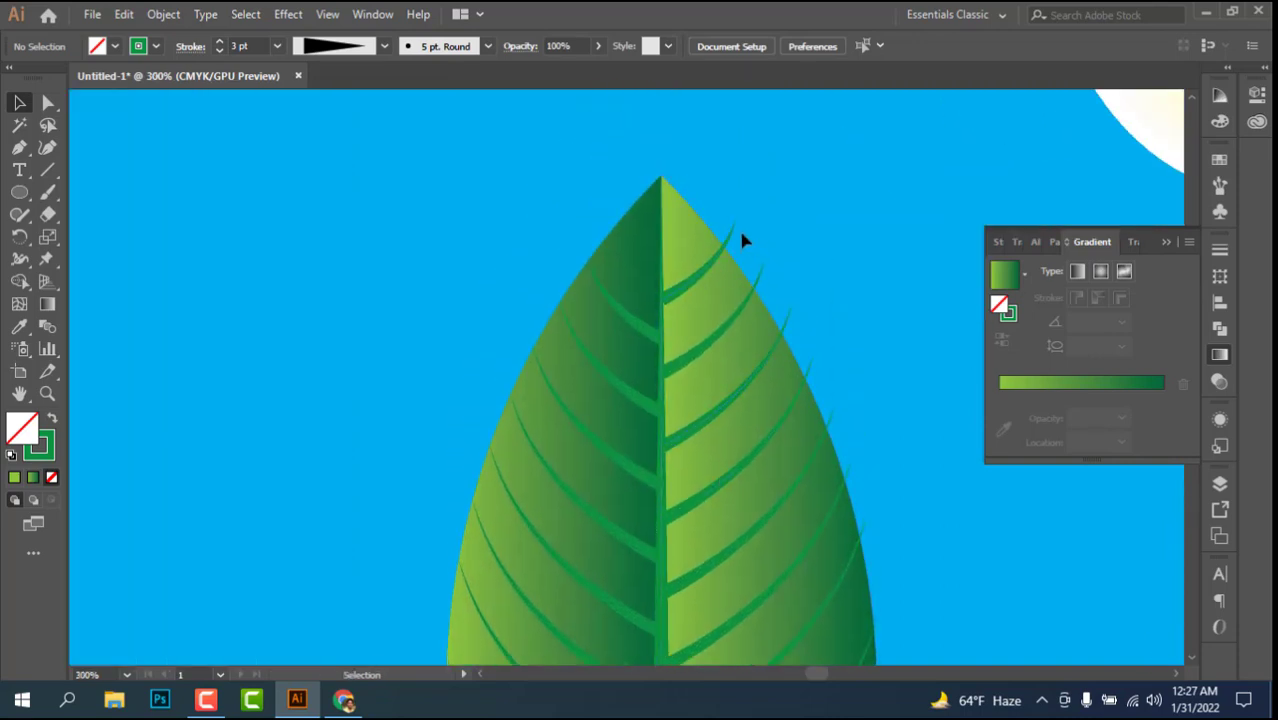
Step: Scale the upper five right side veins, starting at the leaf tip, so each one ends on the leaf's outer edge
{"action": "left_click", "coordinate": [733, 236]}
{"action": "left_click_drag", "start_coordinate": [734, 225], "coordinate": [748, 273]}
{"action": "left_click", "coordinate": [759, 278]}
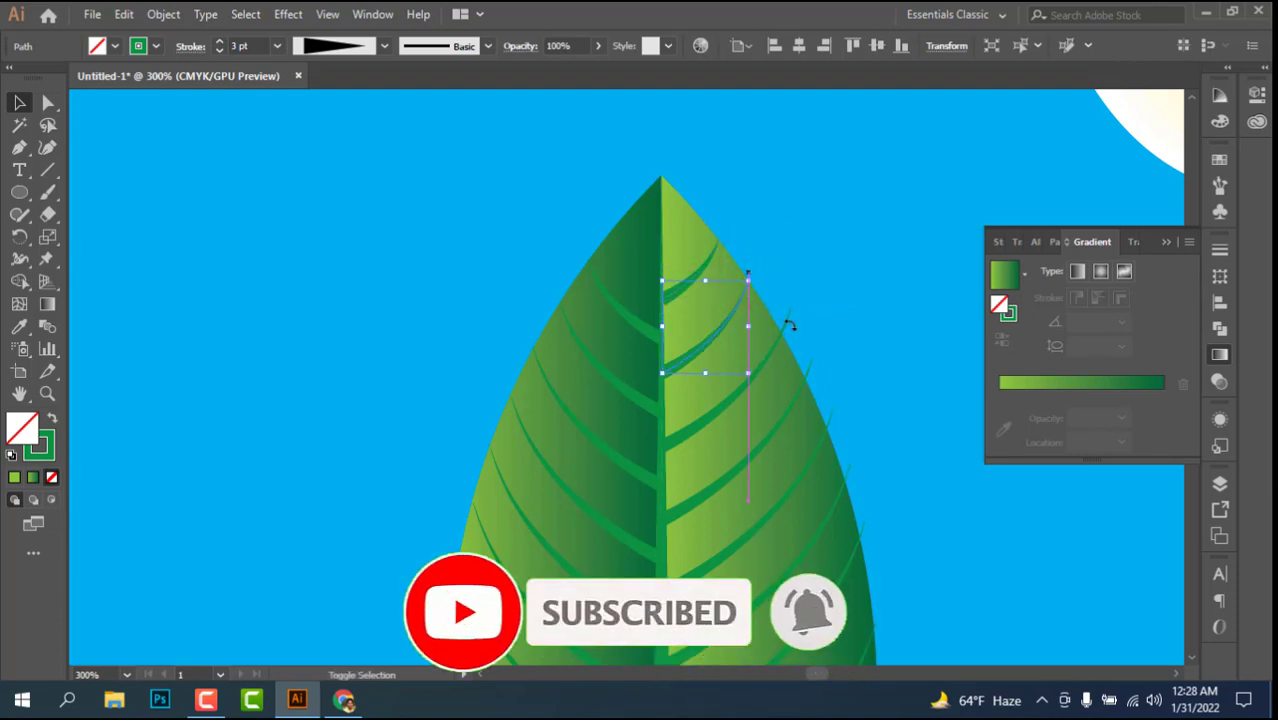
{"action": "mouse_move", "coordinate": [790, 314]}
{"action": "left_mouse_down"}
{"action": "mouse_move", "coordinate": [787, 302]}
{"action": "mouse_move", "coordinate": [787, 323]}
{"action": "left_mouse_up"}
{"action": "left_click_drag", "start_coordinate": [804, 400], "coordinate": [777, 281]}
{"action": "left_click", "coordinate": [782, 293]}
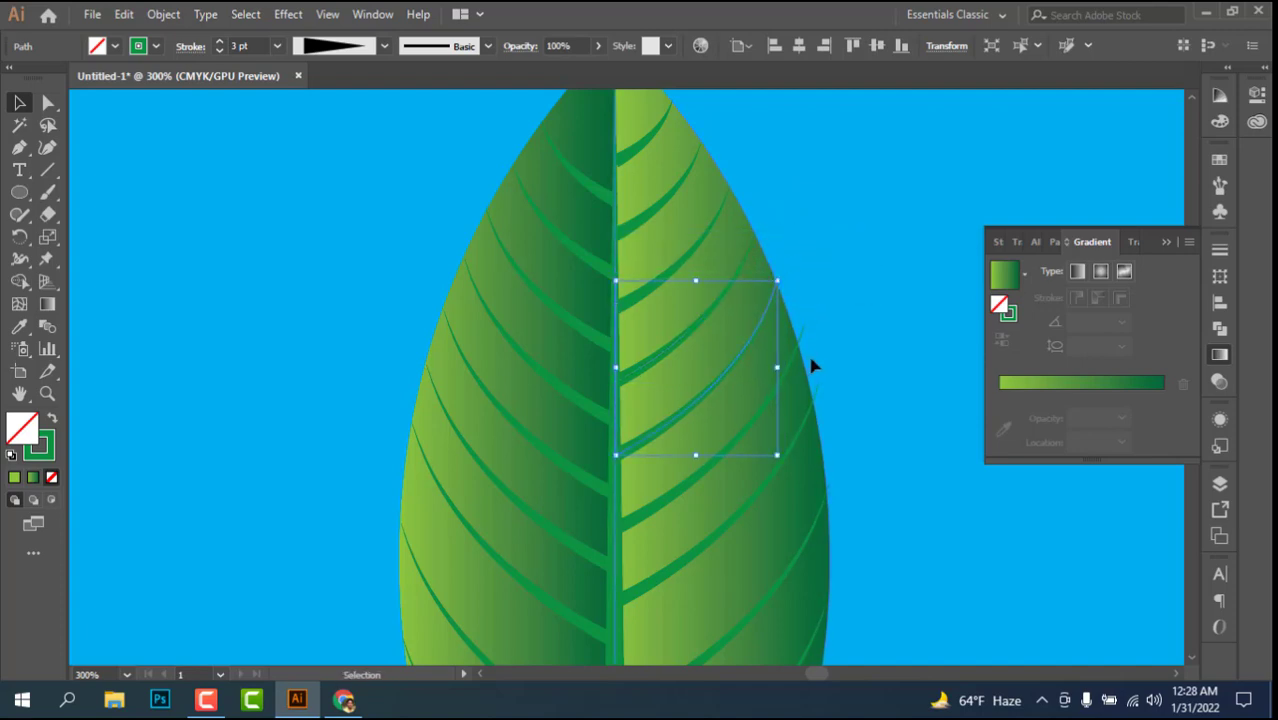
Step: Resize the sixth through eighth right side veins from the leaf tip so each one ends on the leaf's outer edge
{"action": "mouse_move", "coordinate": [776, 381]}
{"action": "left_mouse_down"}
{"action": "mouse_move", "coordinate": [764, 320]}
{"action": "mouse_move", "coordinate": [728, 254]}
{"action": "left_mouse_up"}
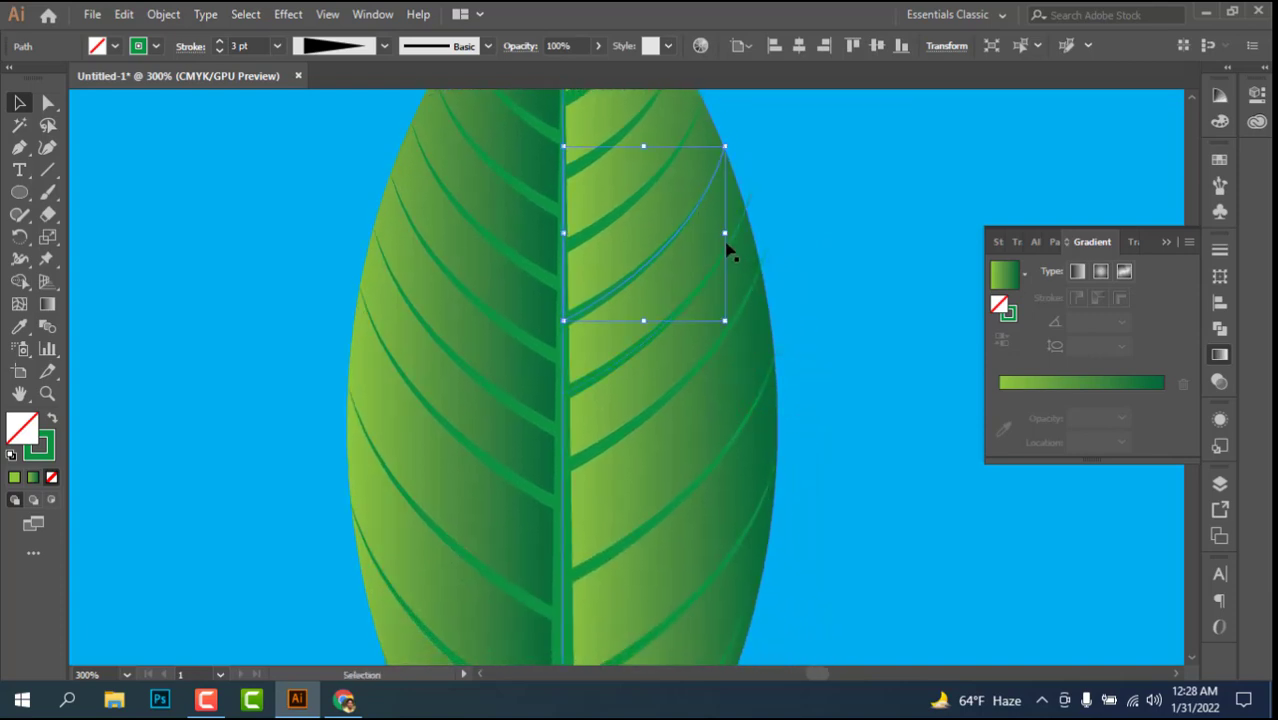
{"action": "left_click", "coordinate": [645, 343]}
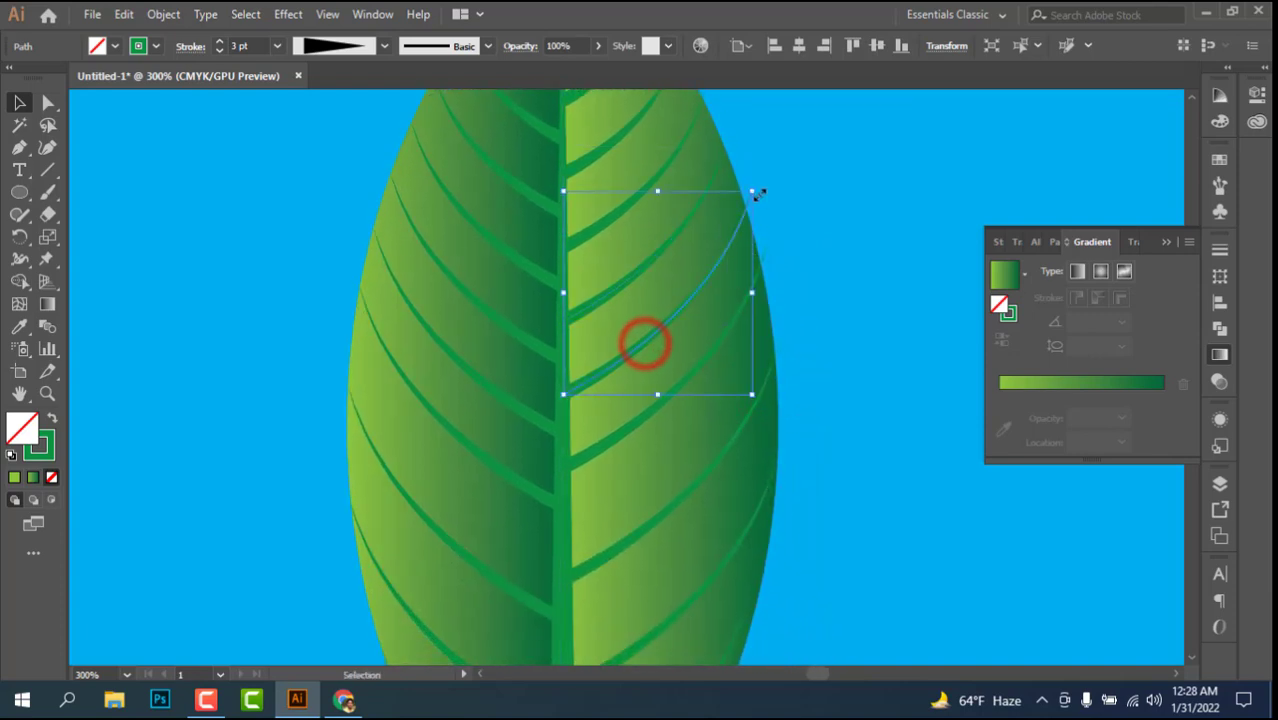
{"action": "left_click_drag", "start_coordinate": [757, 190], "coordinate": [743, 199]}
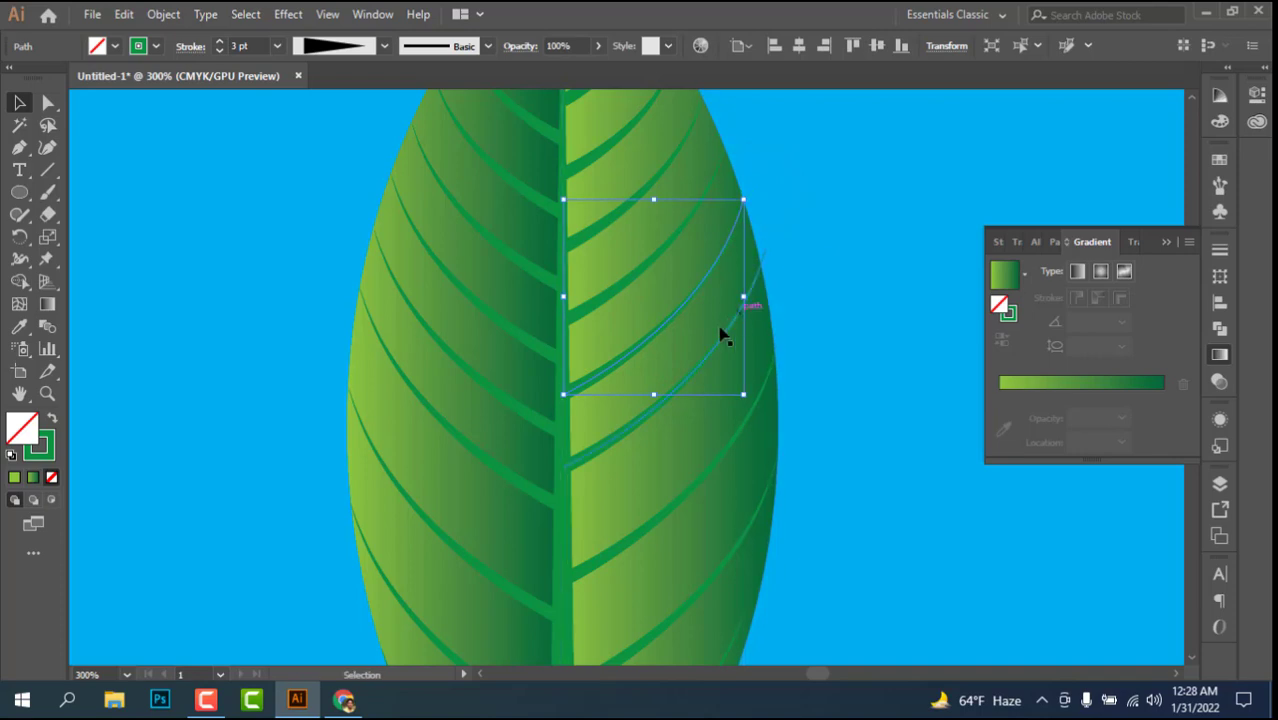
{"action": "left_click", "coordinate": [625, 442]}
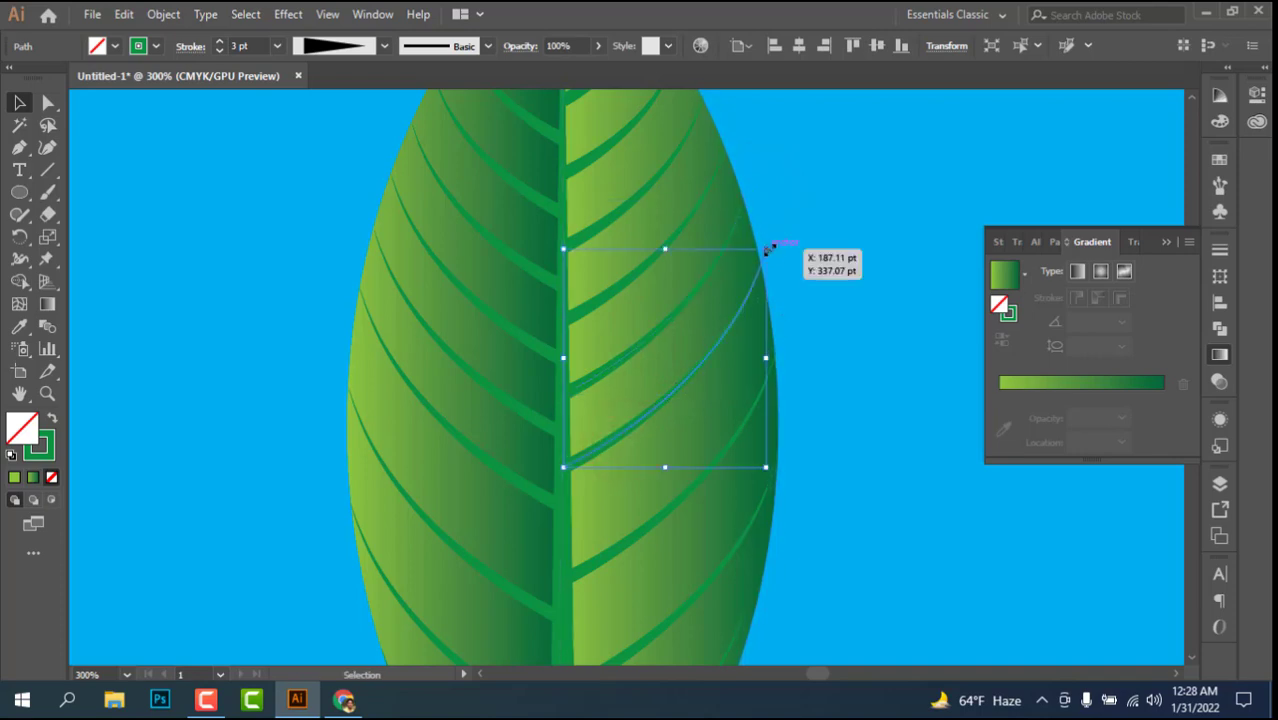
{"action": "left_click_drag", "start_coordinate": [767, 250], "coordinate": [759, 256]}
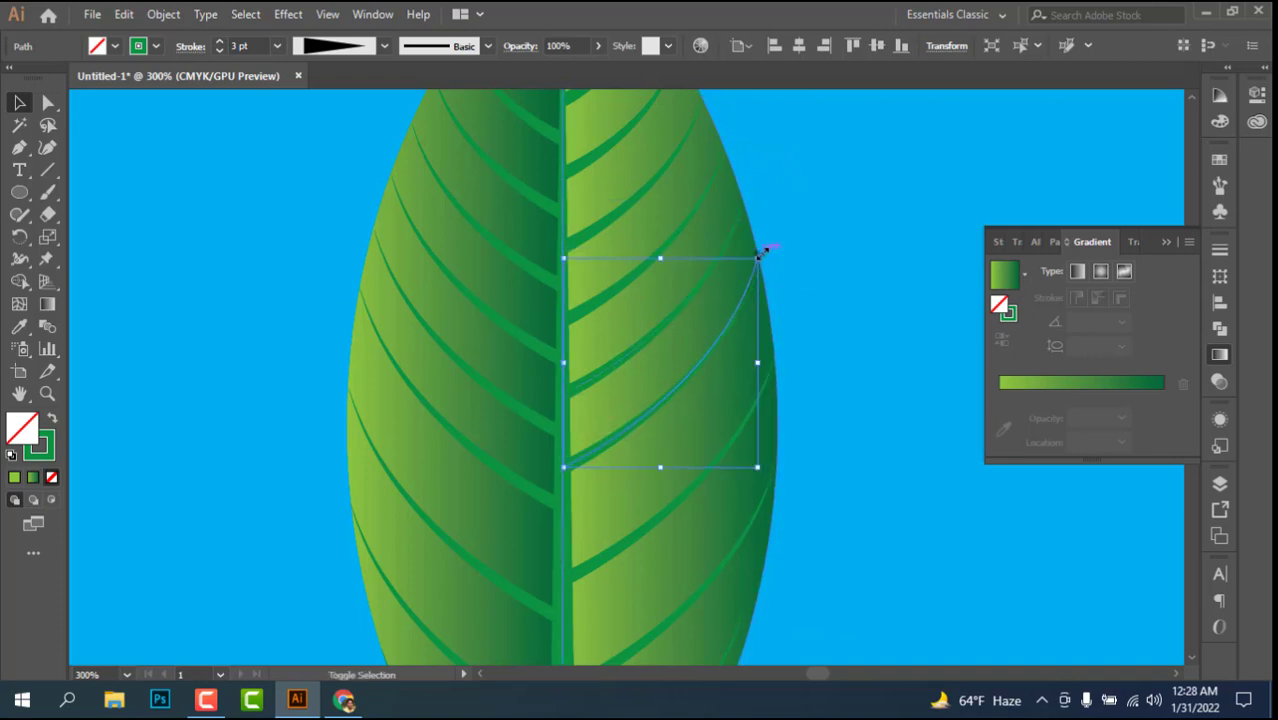
{"action": "scroll", "coordinate": [725, 405], "scroll_direction": "down", "scroll_amount": 3}
{"action": "left_click", "coordinate": [636, 449]}
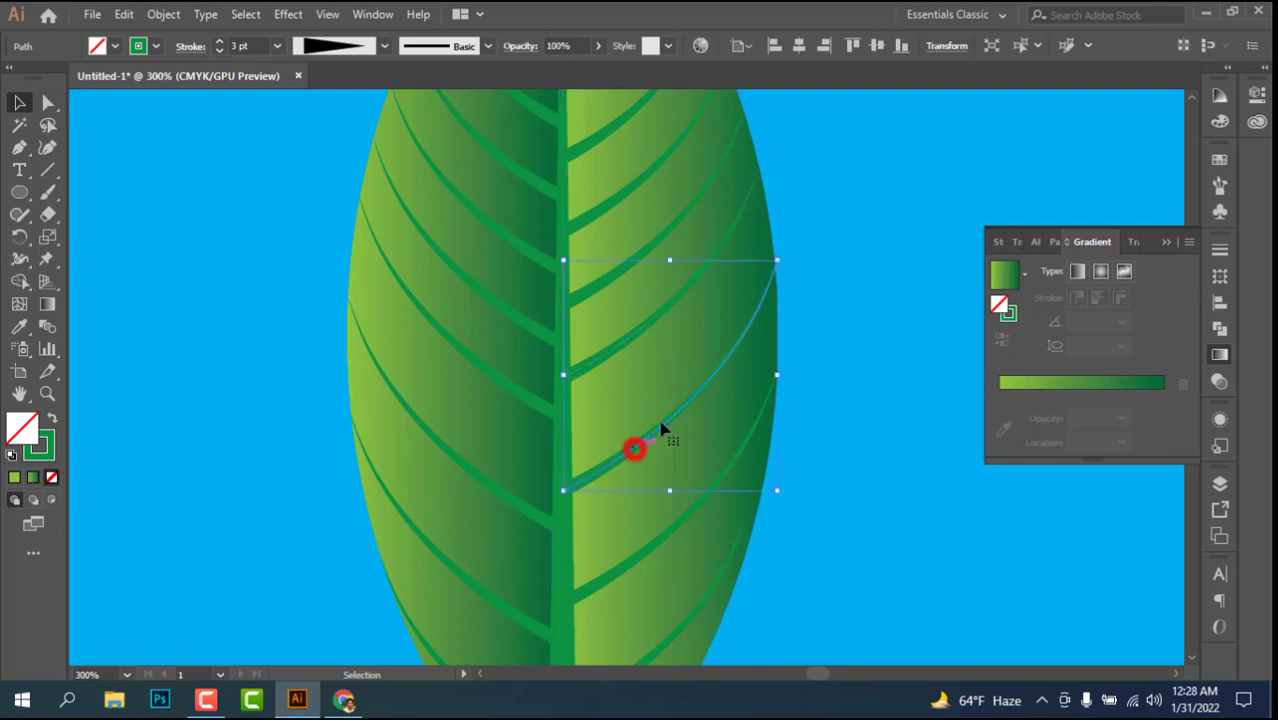
{"action": "left_click_drag", "start_coordinate": [780, 262], "coordinate": [778, 261]}
Step: Enlarge the lowest right side vein so it ends on the leaf's outer edge, and deselect it
{"action": "scroll", "coordinate": [756, 389], "scroll_direction": "down", "scroll_amount": 6}
{"action": "left_click", "coordinate": [625, 381], "text": "shift"}
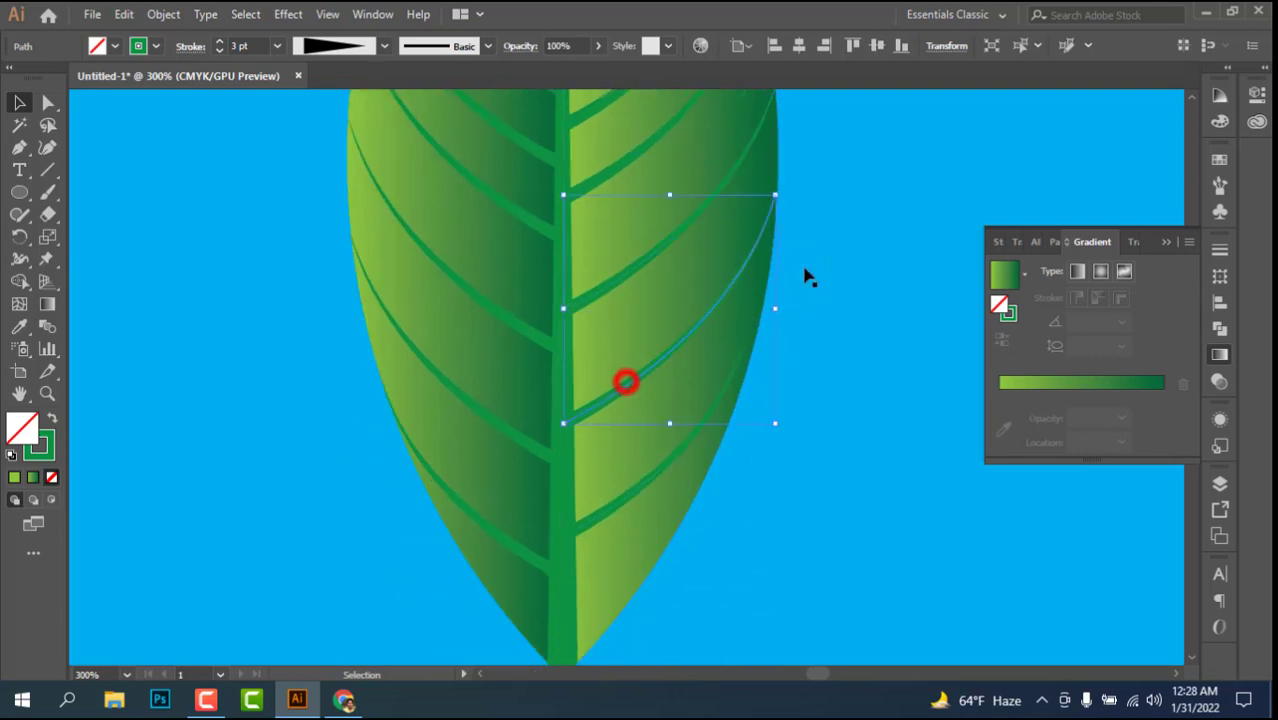
{"action": "scroll", "coordinate": [745, 365], "scroll_direction": "down", "scroll_amount": 1}
{"action": "left_click", "coordinate": [727, 357]}
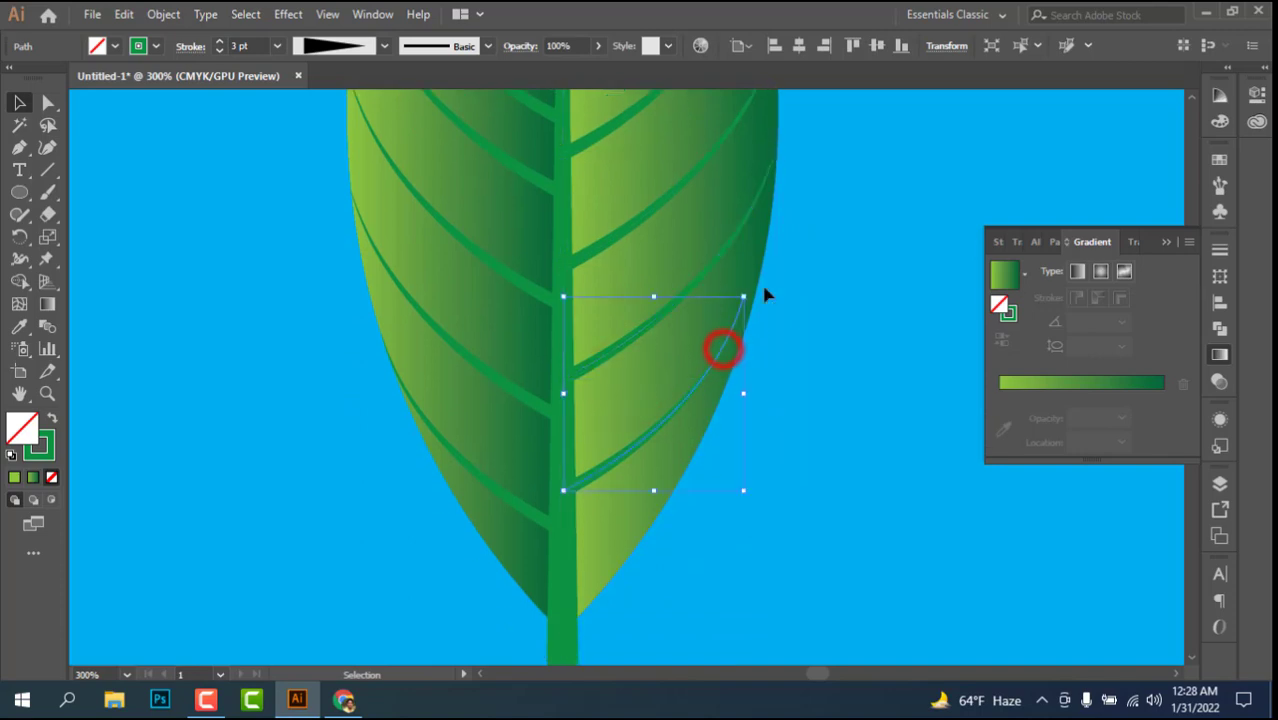
{"action": "left_click_drag", "start_coordinate": [746, 297], "coordinate": [757, 280]}
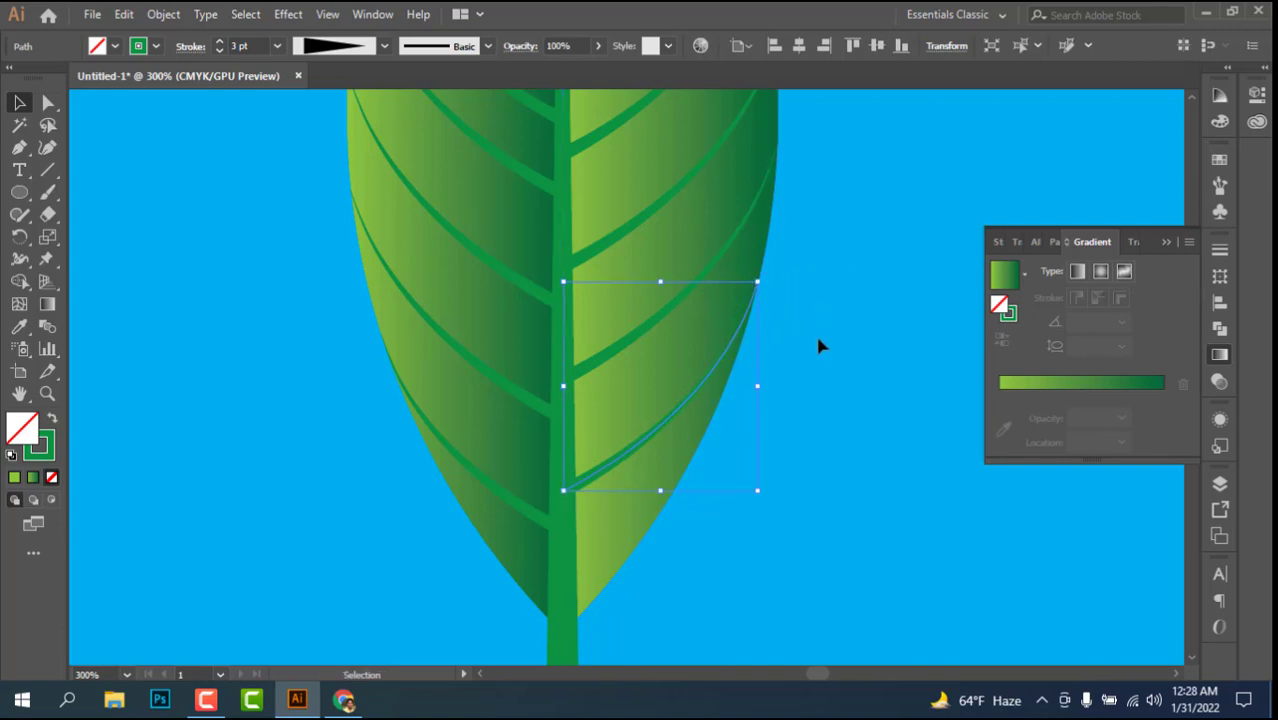
{"action": "left_click", "coordinate": [815, 332]}
Step: Select the whole leaf with its midrib and all side veins, and group them into one object
{"action": "key", "text": "ctrl+minus"}
{"action": "key", "text": "ctrl+minus"}
{"action": "key", "text": "ctrl+minus"}
{"action": "key", "text": "ctrl+minus"}
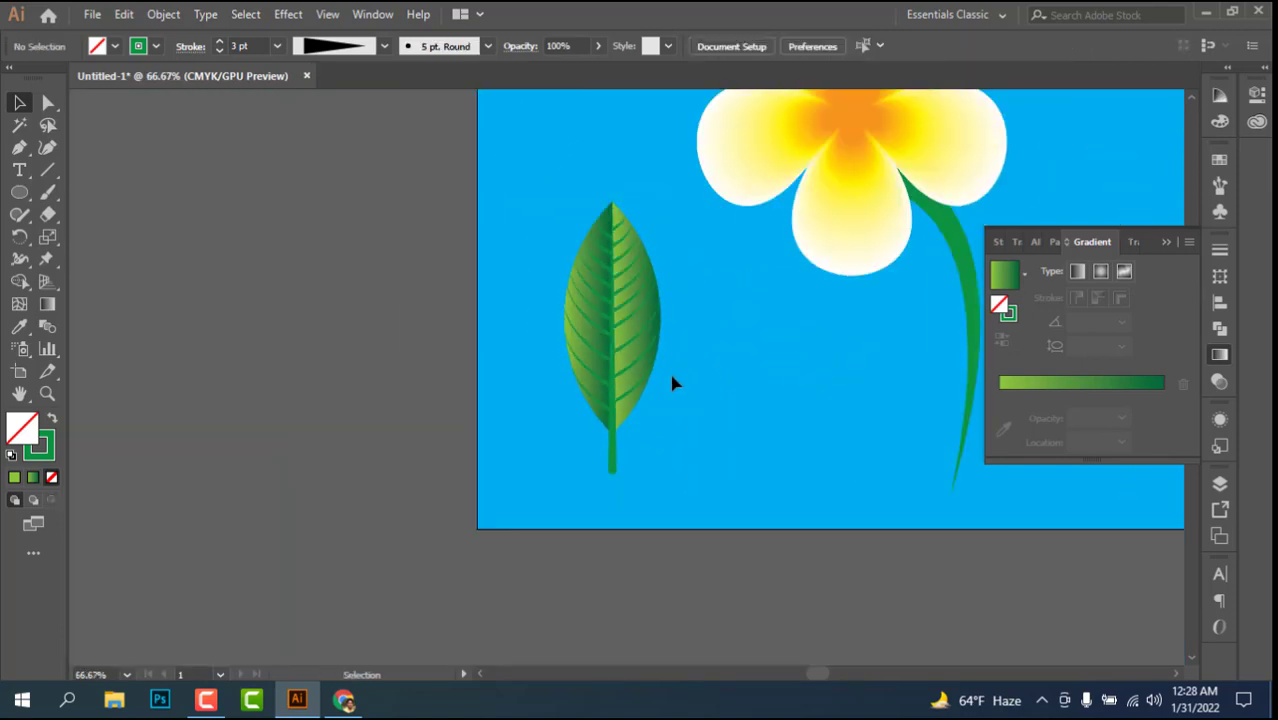
{"action": "left_click_drag", "start_coordinate": [622, 366], "coordinate": [671, 448]}
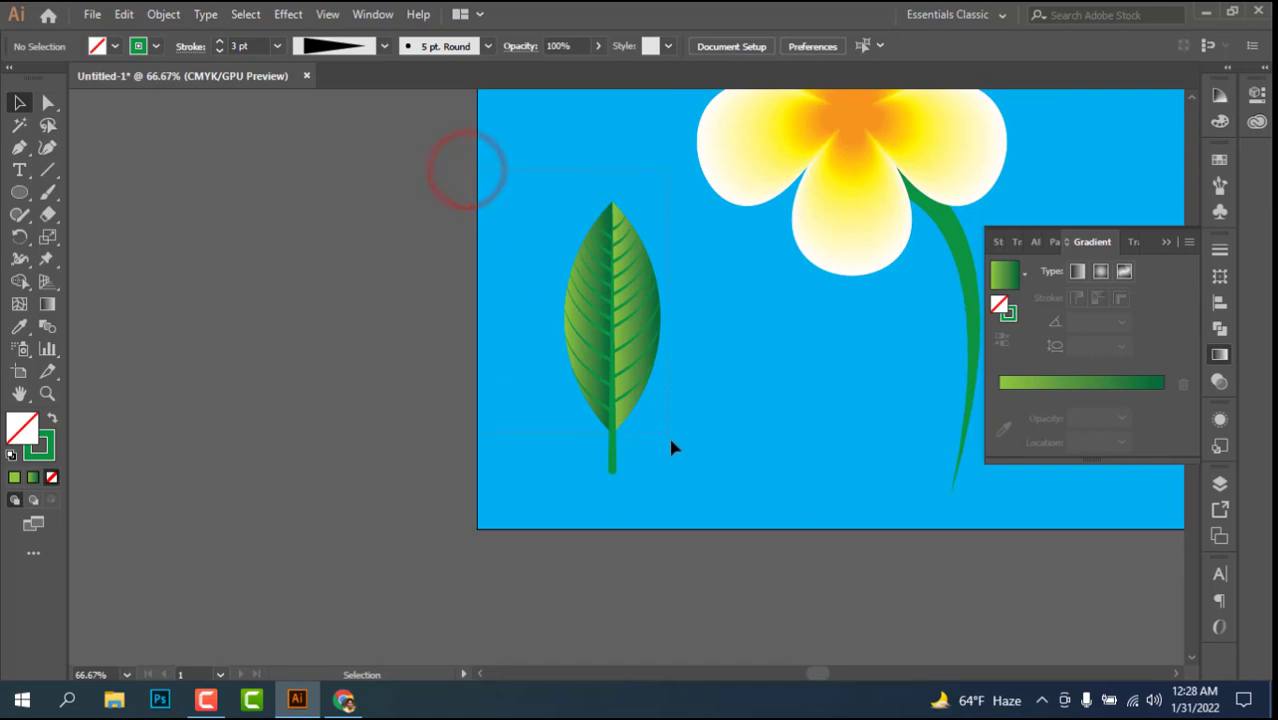
{"action": "left_click", "coordinate": [692, 556]}
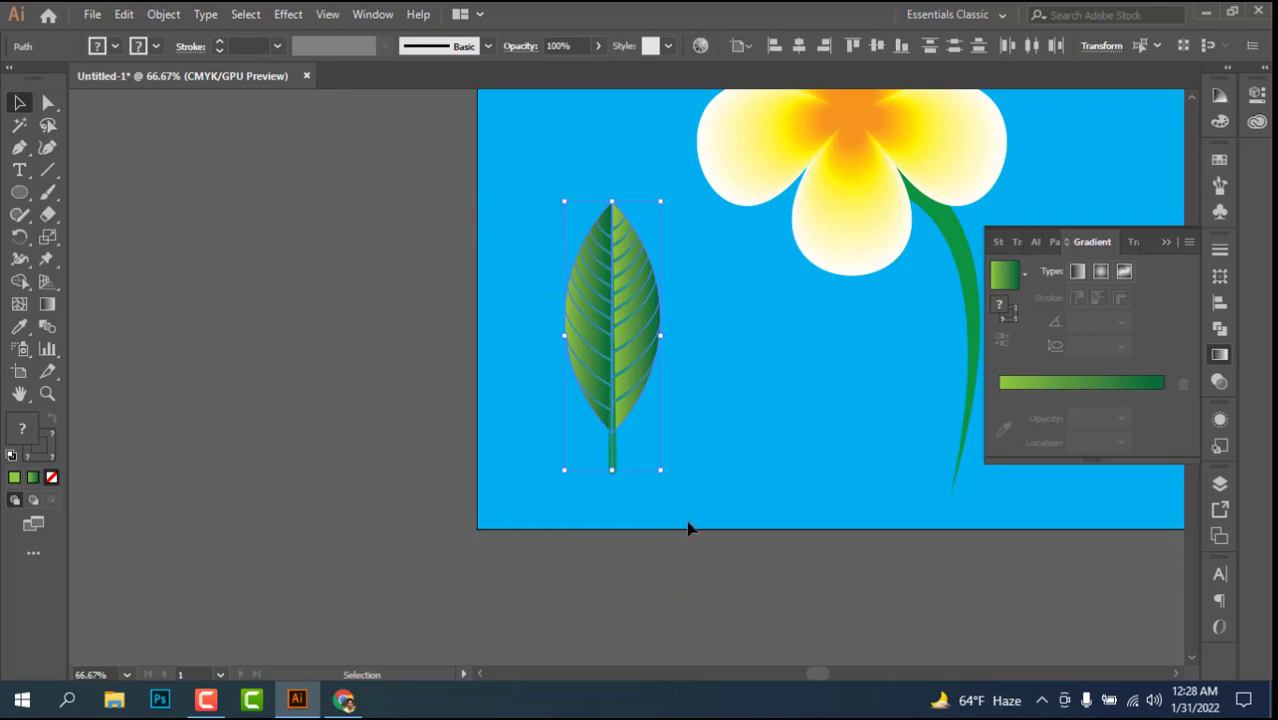
{"action": "key", "text": "v"}
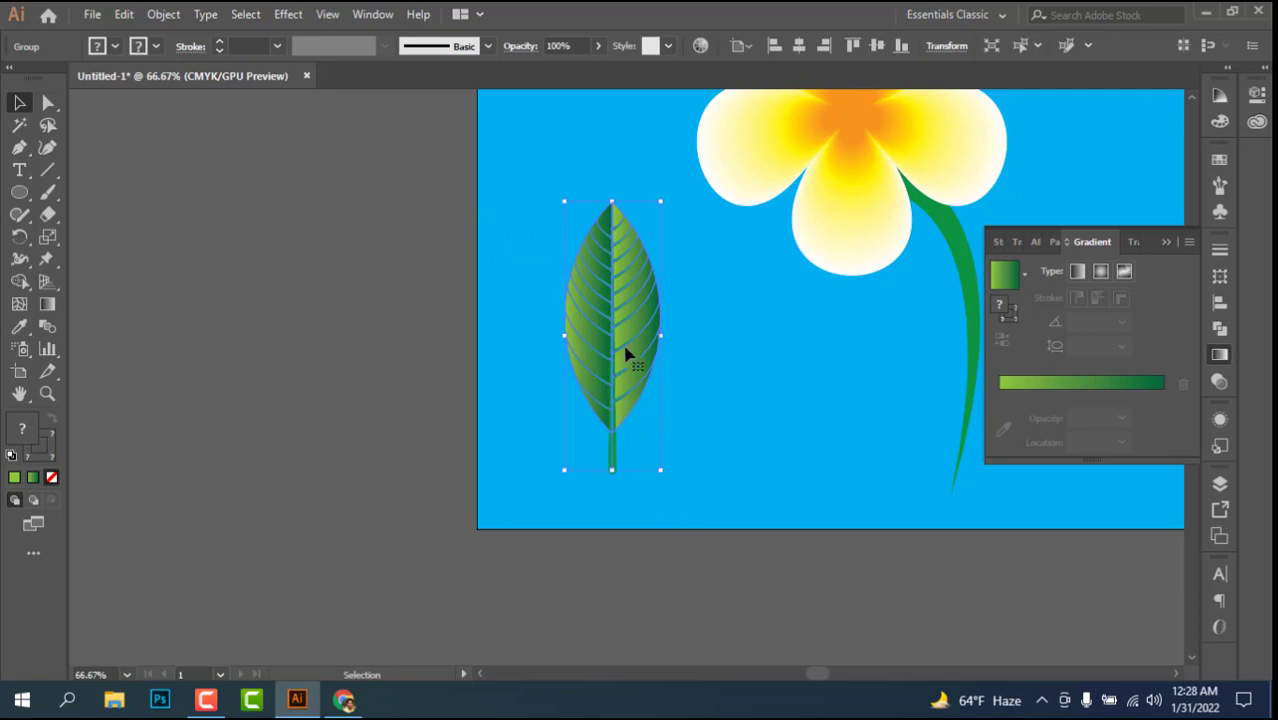
{"action": "right_click", "coordinate": [616, 298]}
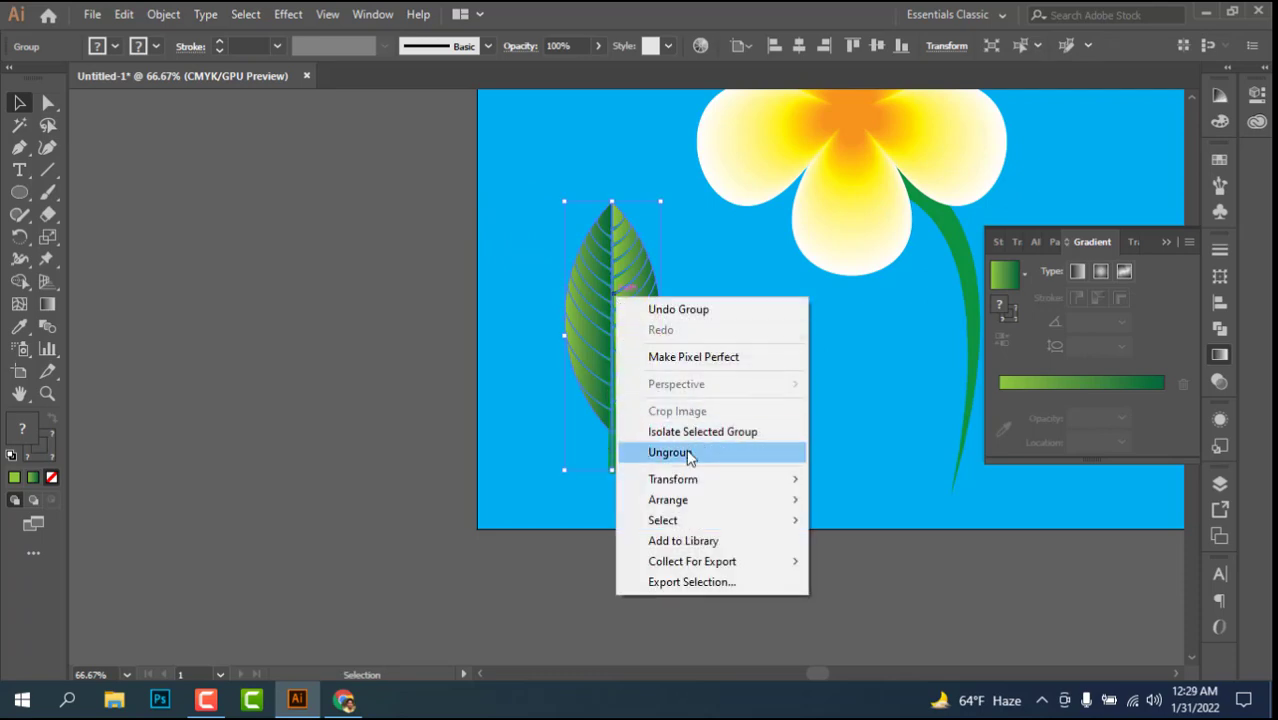
{"action": "left_click", "coordinate": [680, 455]}
{"action": "right_click", "coordinate": [625, 315]}
{"action": "left_click", "coordinate": [632, 328]}
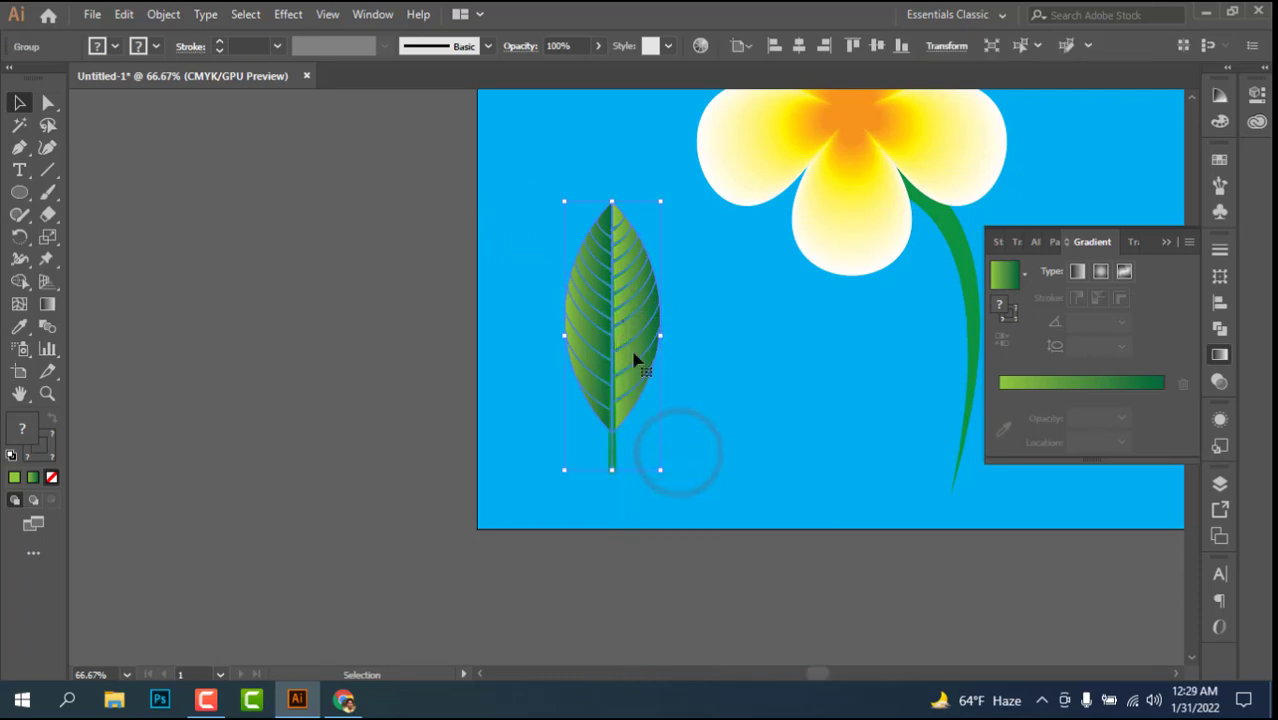
{"action": "right_click", "coordinate": [617, 320]}
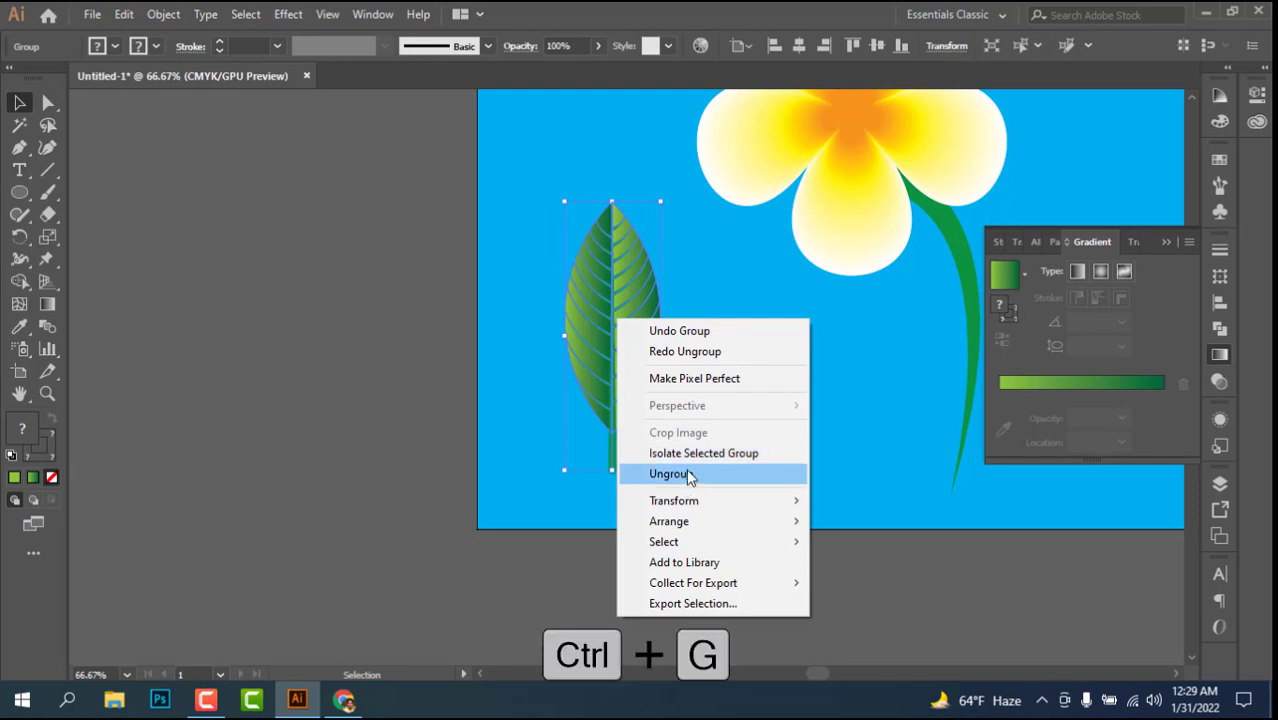
{"action": "left_click", "coordinate": [525, 384]}
Step: Select the leaf group and rotate it by 45° so its tip leans to the upper left
{"action": "left_click_drag", "start_coordinate": [494, 214], "coordinate": [645, 484]}
{"action": "left_click_drag", "start_coordinate": [702, 386], "coordinate": [522, 422]}
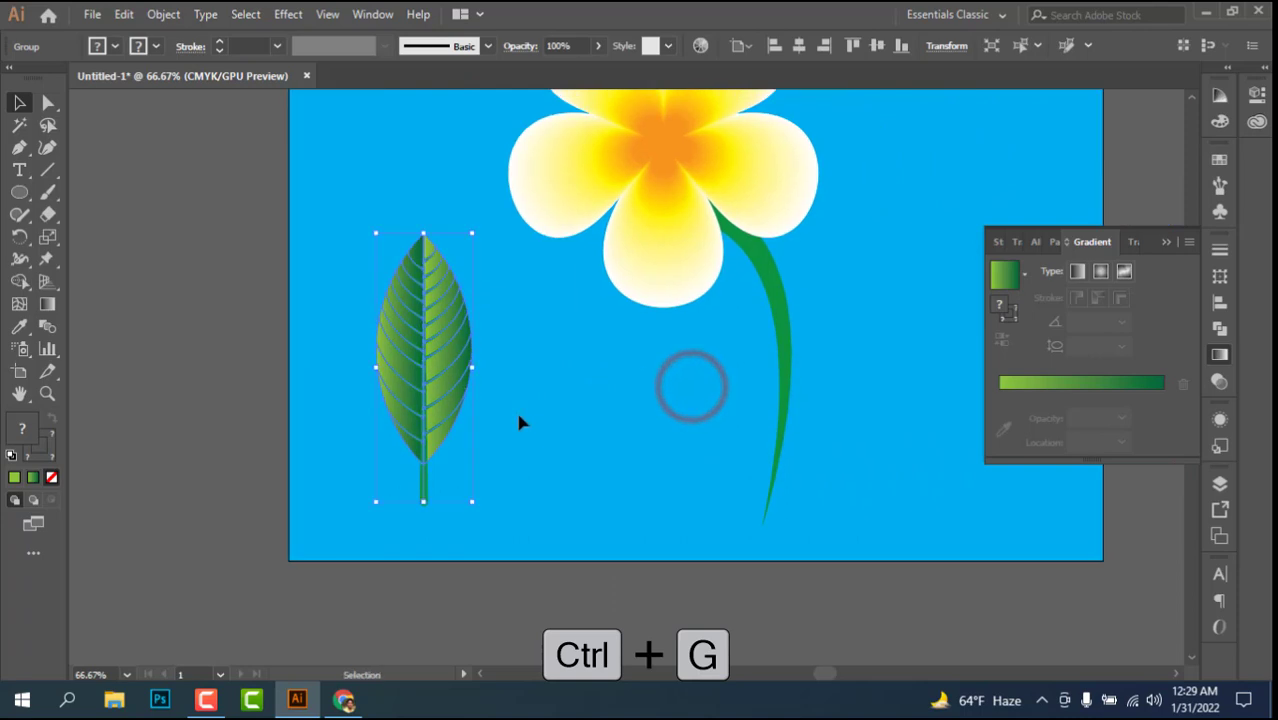
{"action": "left_click", "coordinate": [479, 507]}
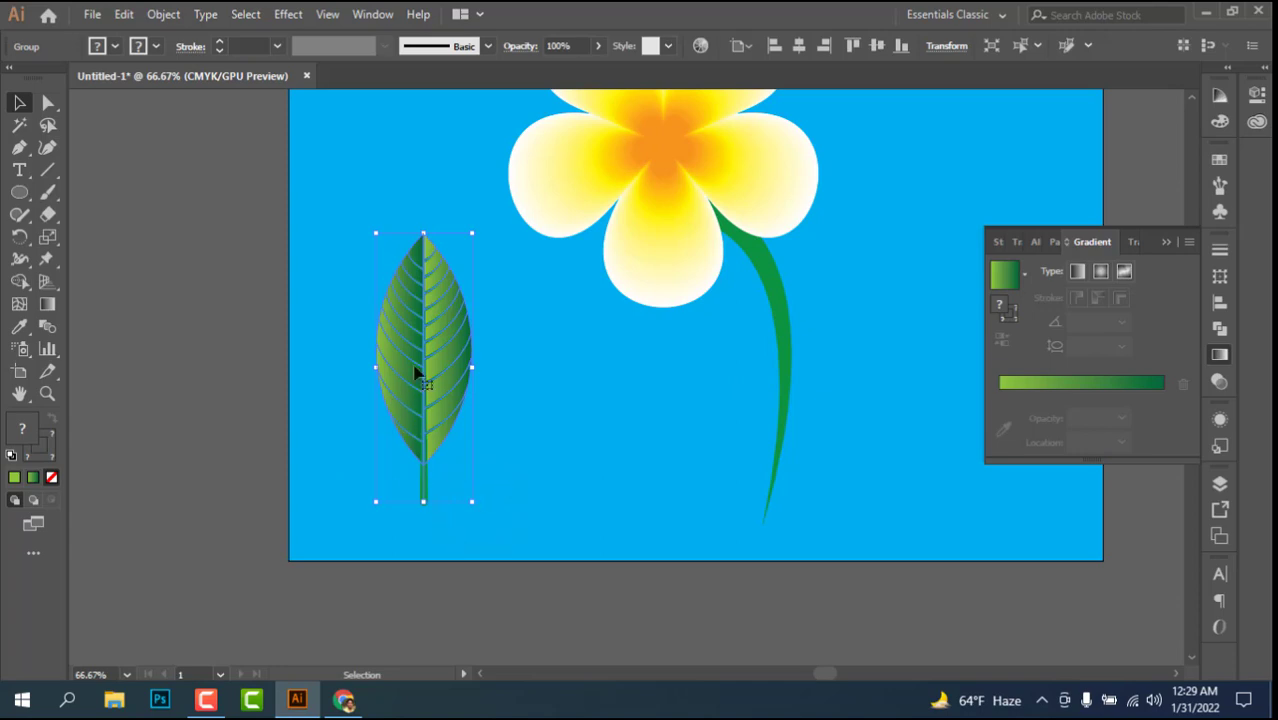
{"action": "double_click", "coordinate": [20, 237]}
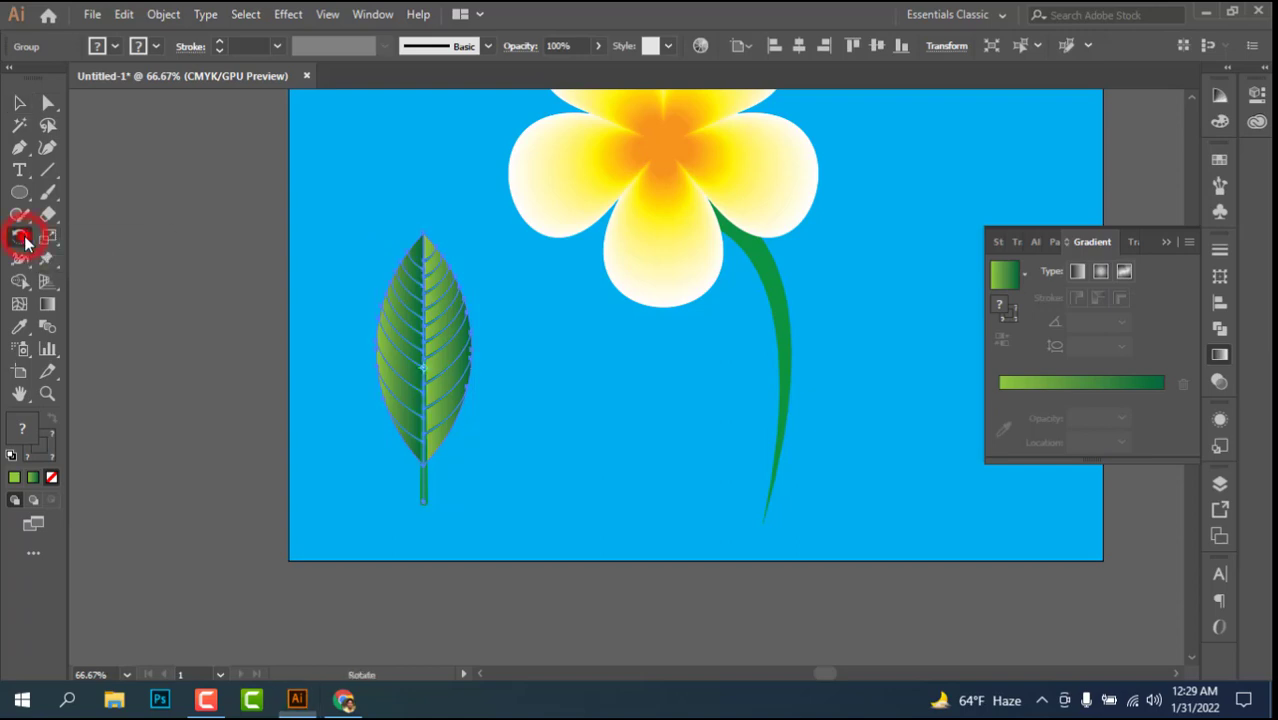
{"action": "scroll", "coordinate": [882, 294], "scroll_direction": "down", "scroll_amount": 2}
{"action": "scroll", "coordinate": [883, 294], "scroll_direction": "up", "scroll_amount": 17}
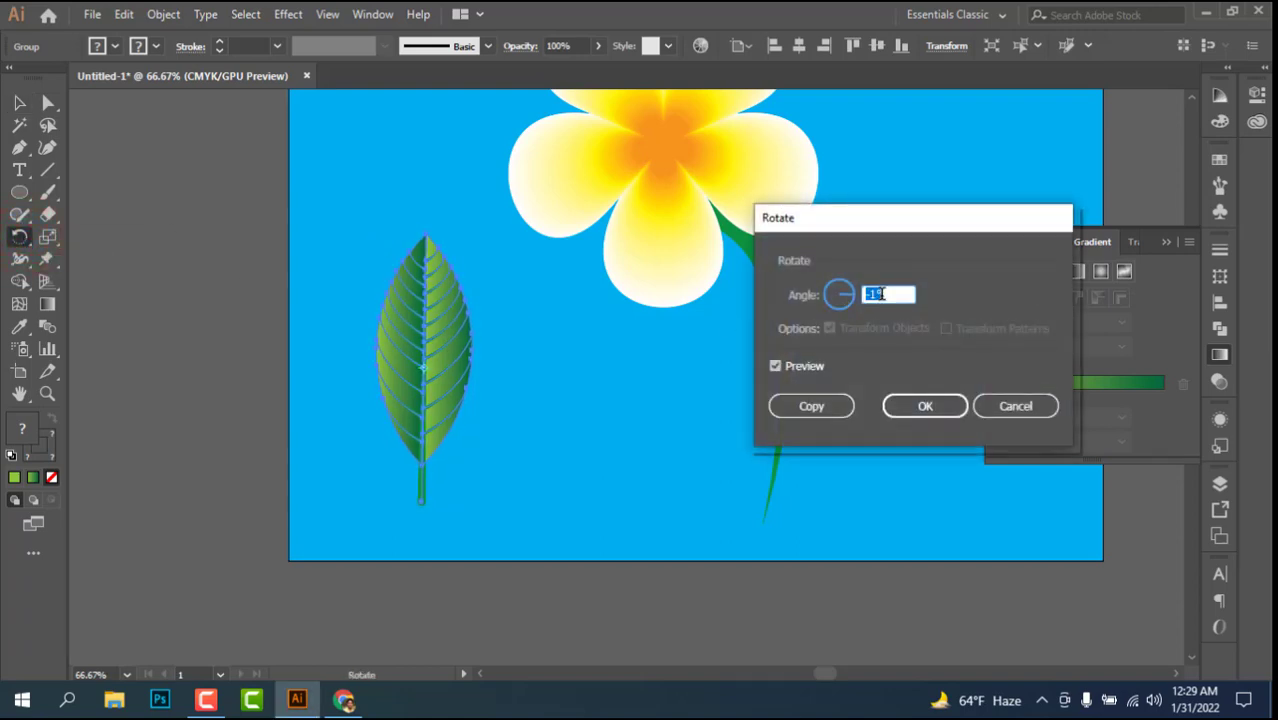
{"action": "scroll", "coordinate": [882, 294], "scroll_direction": "up", "scroll_amount": 8}
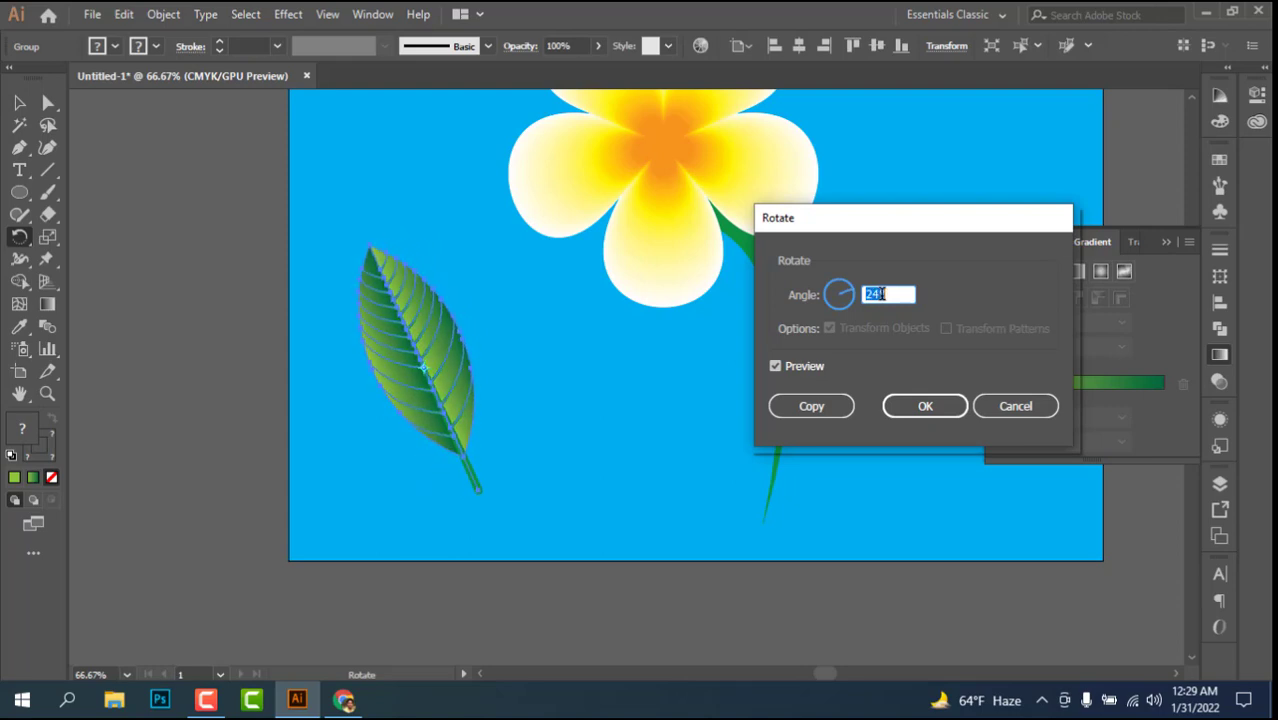
{"action": "scroll", "coordinate": [884, 293], "scroll_direction": "up", "scroll_amount": 9}
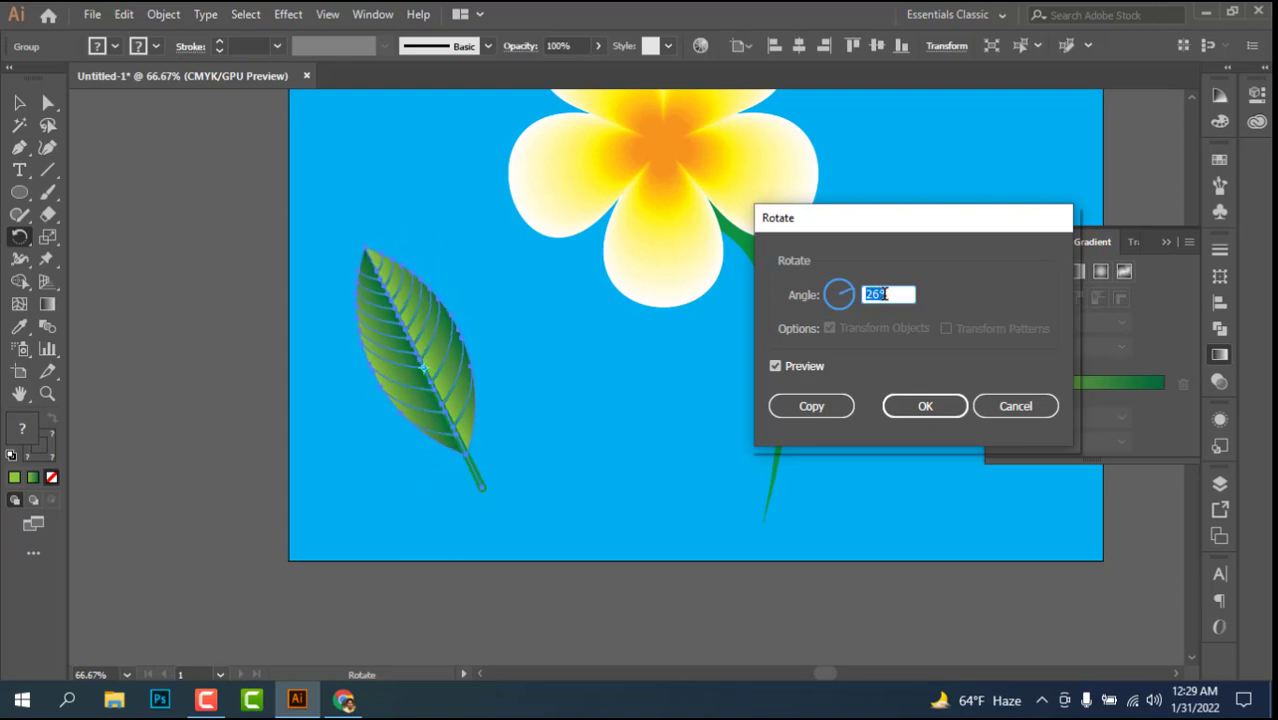
{"action": "scroll", "coordinate": [884, 293], "scroll_direction": "up", "scroll_amount": 11}
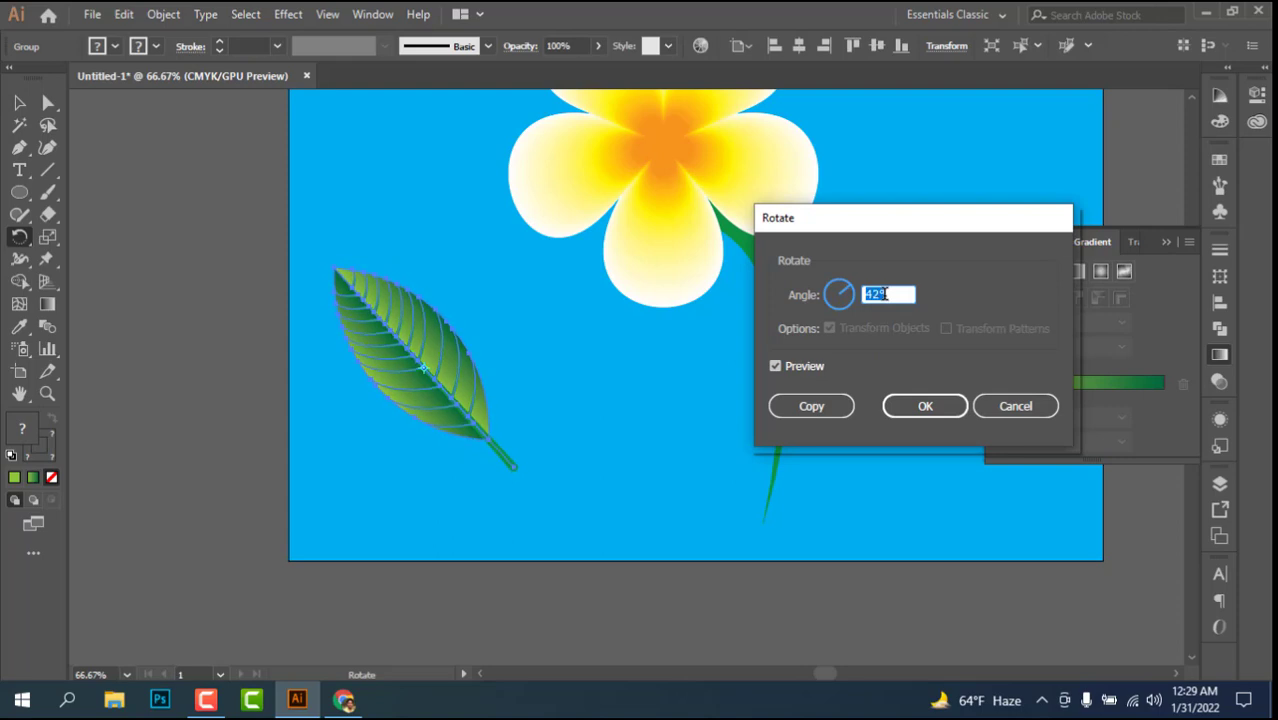
{"action": "scroll", "coordinate": [884, 293], "scroll_direction": "up", "scroll_amount": 2}
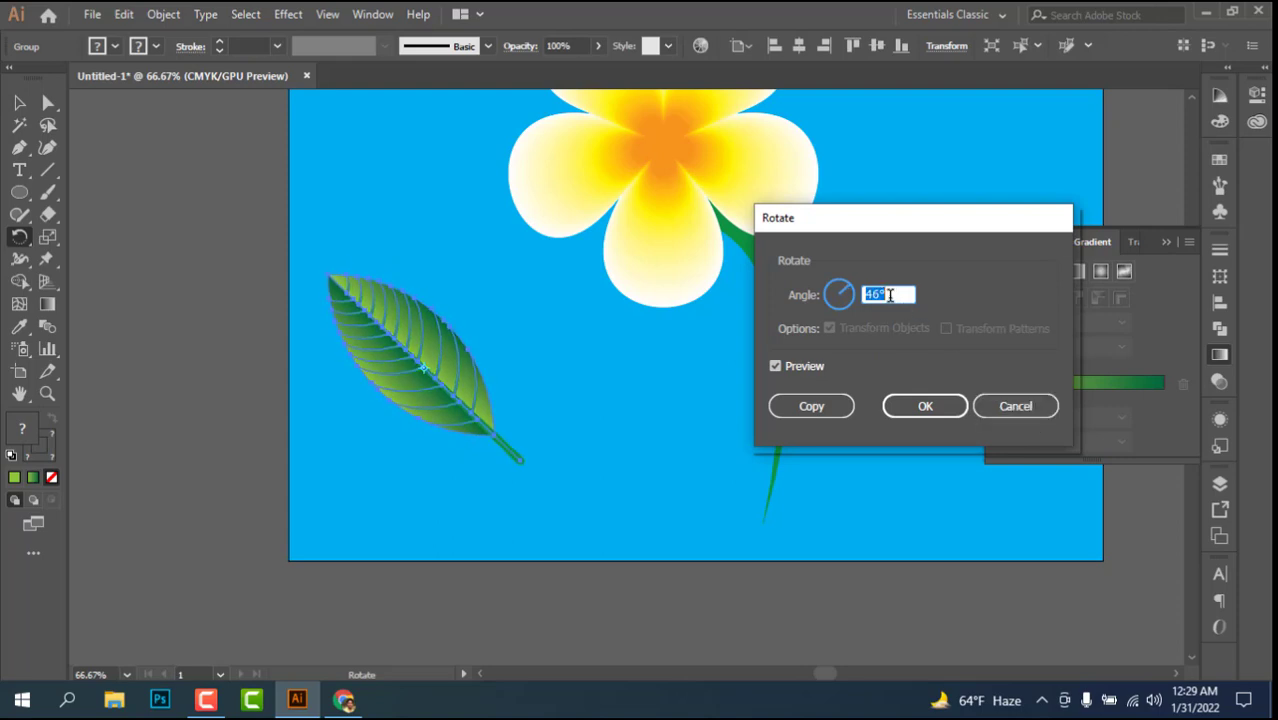
{"action": "scroll", "coordinate": [889, 295], "scroll_direction": "up", "scroll_amount": 2}
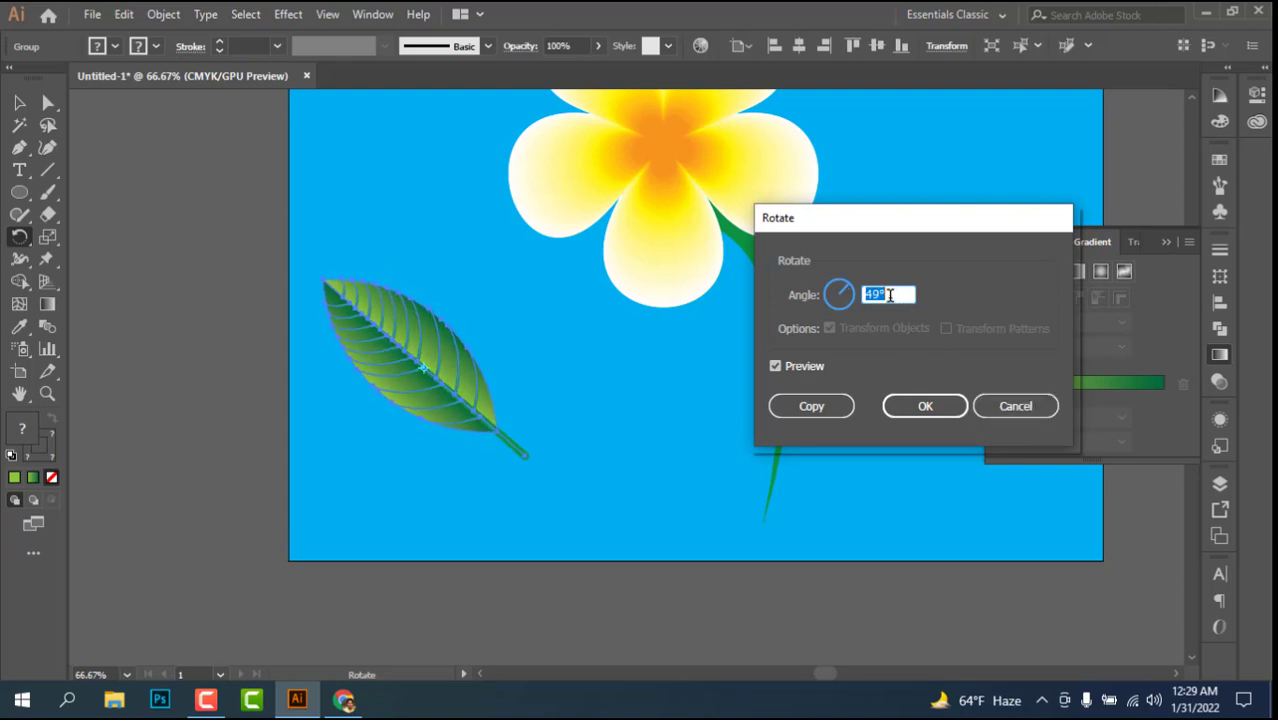
{"action": "scroll", "coordinate": [889, 295], "scroll_direction": "down", "scroll_amount": 2}
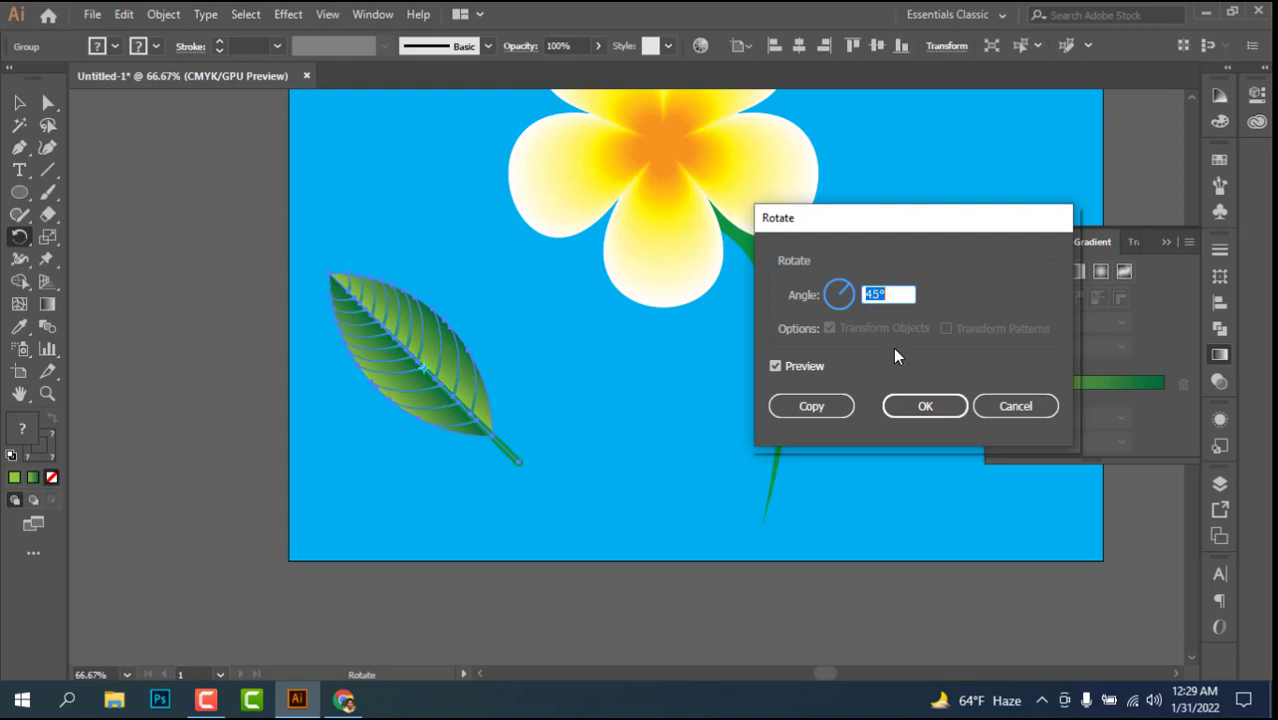
{"action": "left_click", "coordinate": [950, 404]}
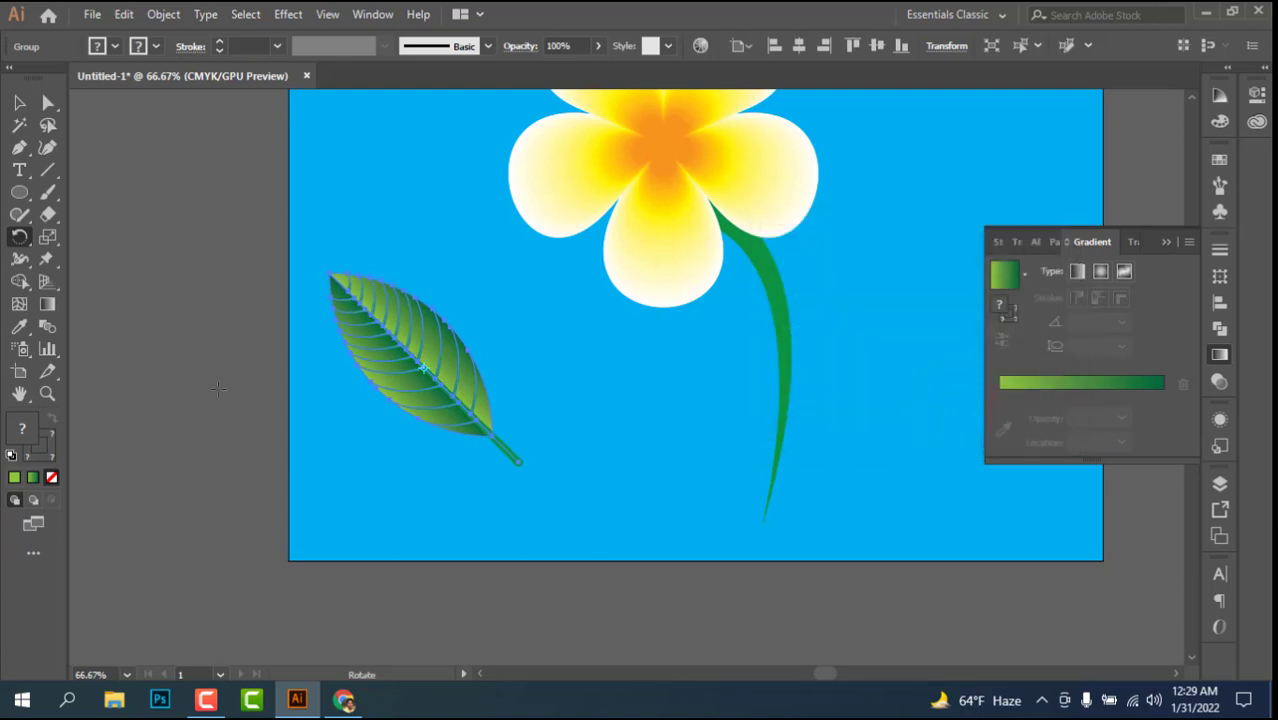
Step: Move the rotated leaf beside the flower stem so the end of its stalk meets the stem's lower part
{"action": "left_click", "coordinate": [18, 103]}
{"action": "left_click_drag", "start_coordinate": [460, 362], "coordinate": [716, 366]}
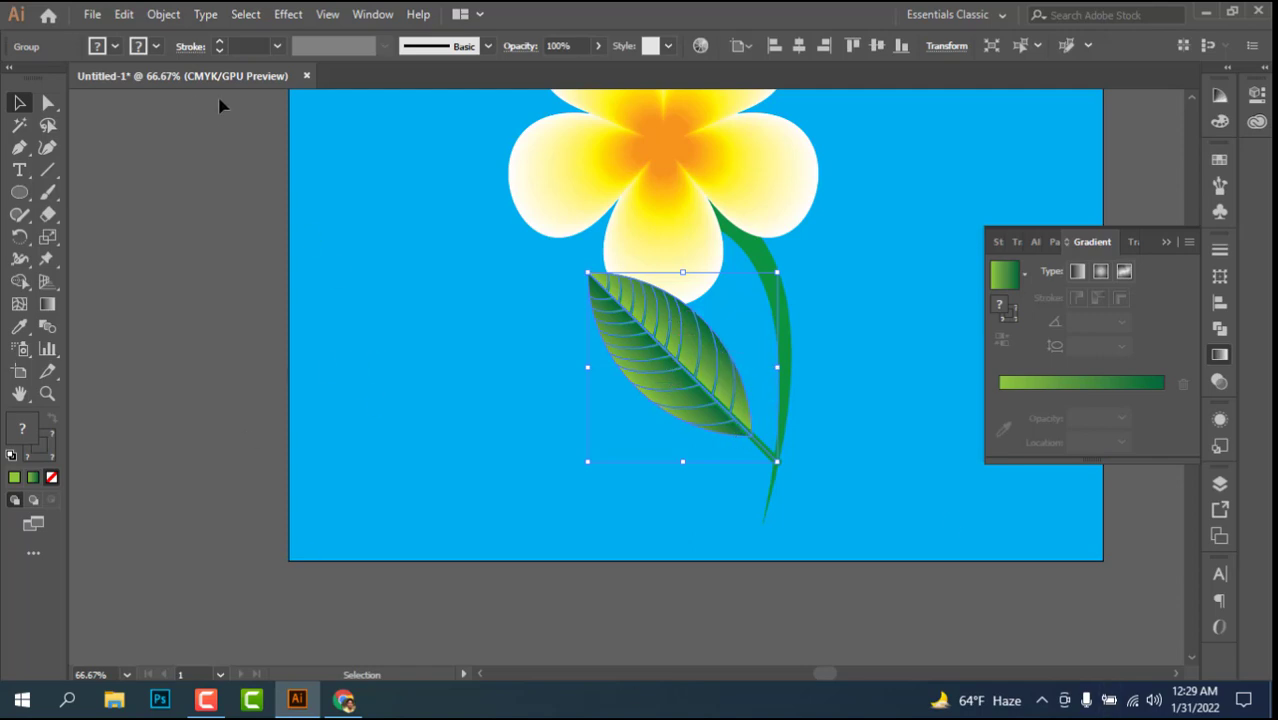
Step: Expand the appearance of the leaf group and scale the leaf down toward its stalk end, leaving it deselected
{"action": "left_click", "coordinate": [163, 14]}
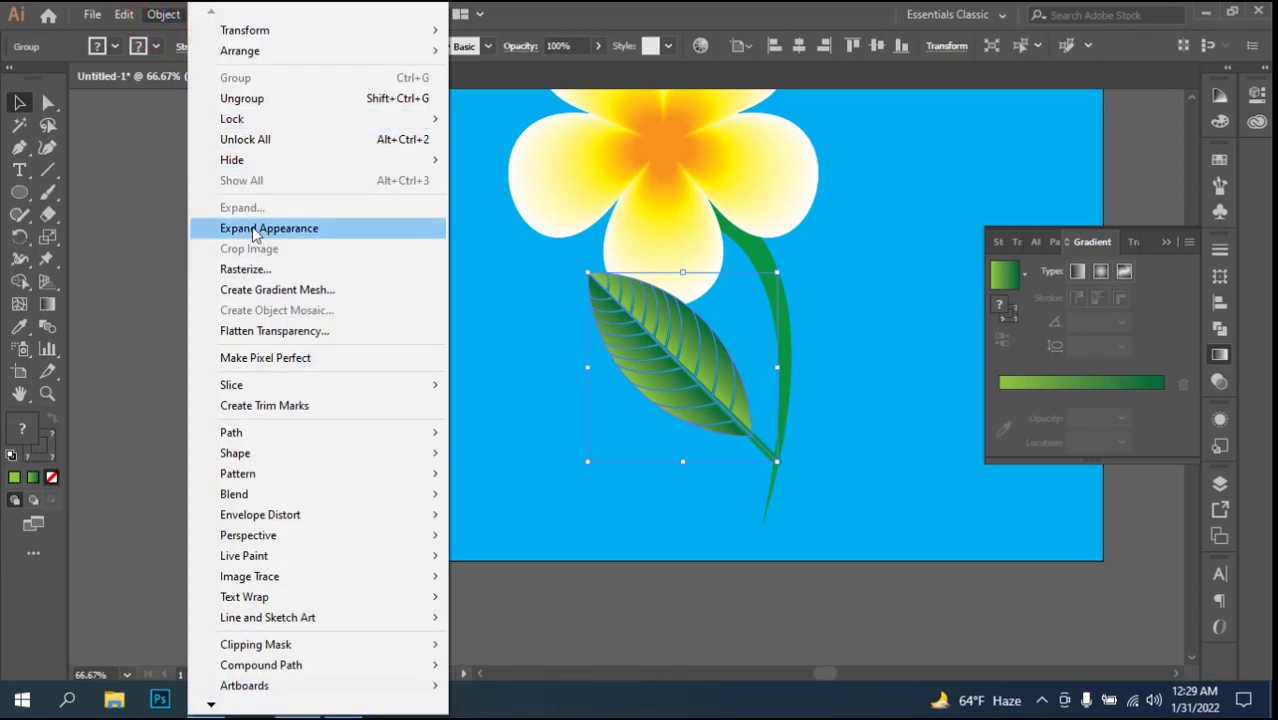
{"action": "left_click", "coordinate": [253, 229]}
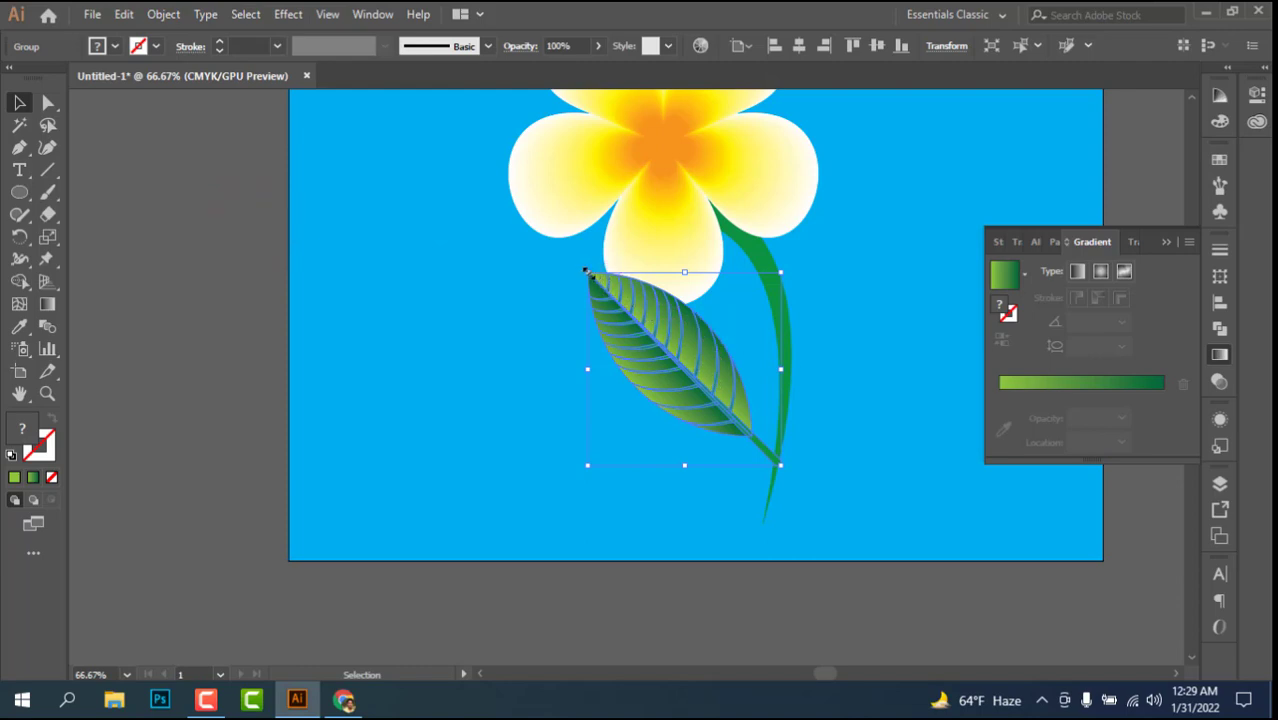
{"action": "left_click_drag", "start_coordinate": [586, 270], "coordinate": [631, 317]}
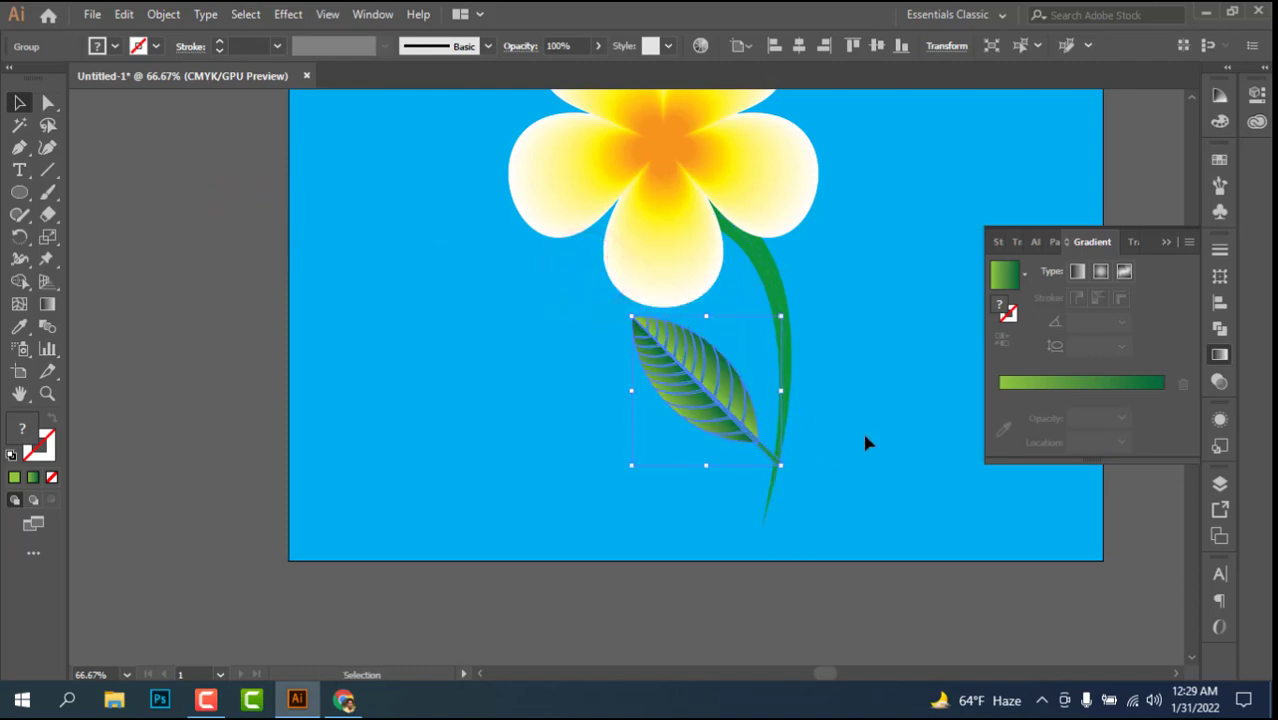
{"action": "key", "text": "space"}
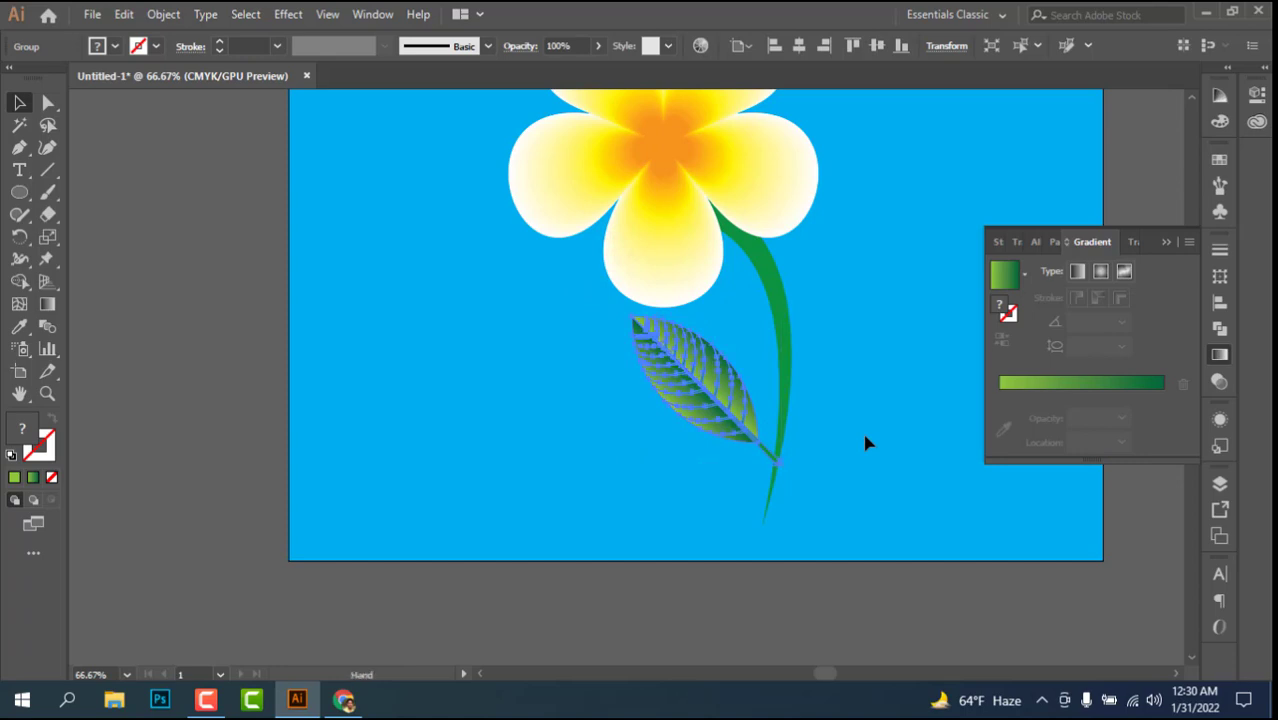
{"action": "left_click_drag", "start_coordinate": [865, 436], "coordinate": [623, 448]}
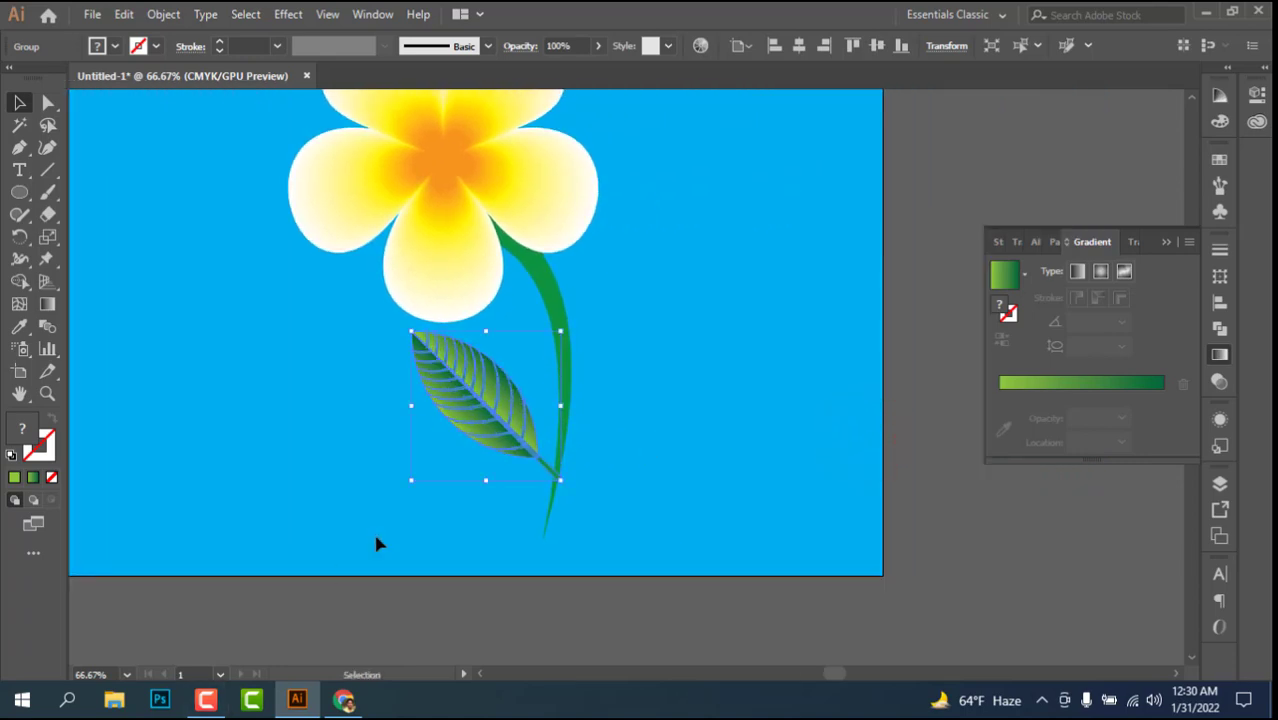
{"action": "left_click", "coordinate": [653, 434]}
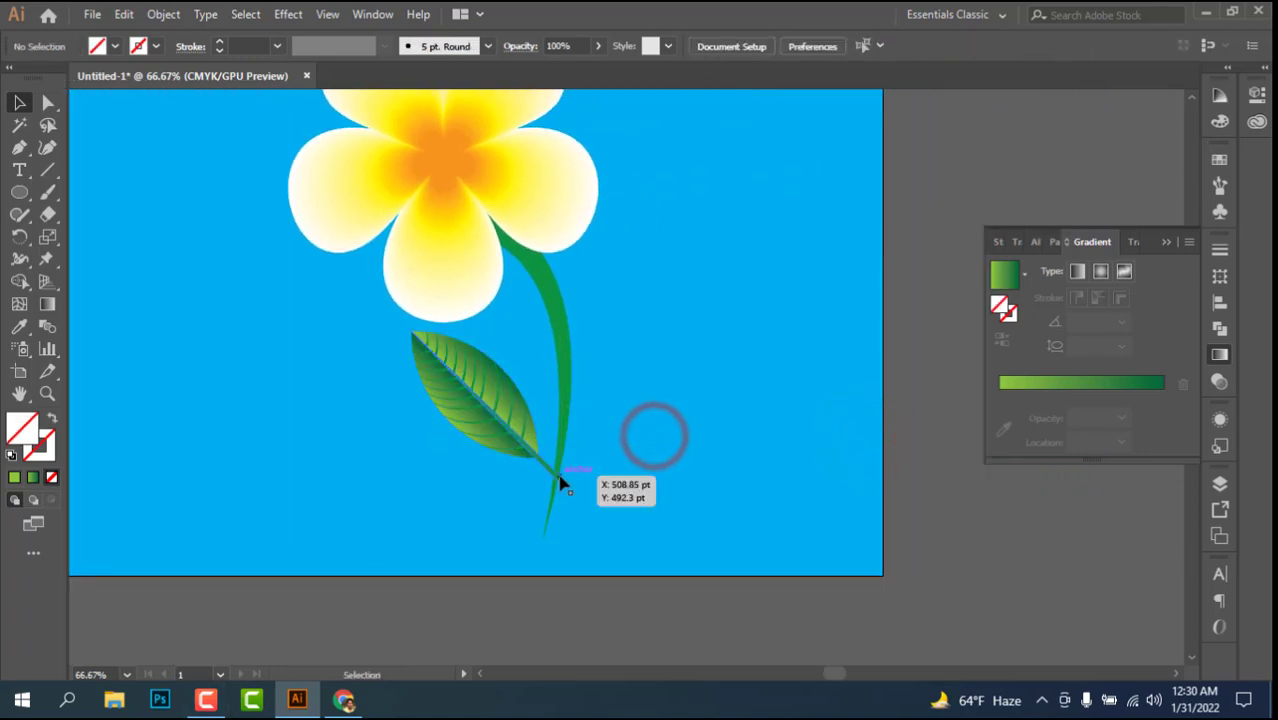
Step: Move the leaf higher up the stem, tilt it flatter and enlarge it, with its stalk end meeting the stem
{"action": "left_click_drag", "start_coordinate": [560, 480], "coordinate": [558, 463]}
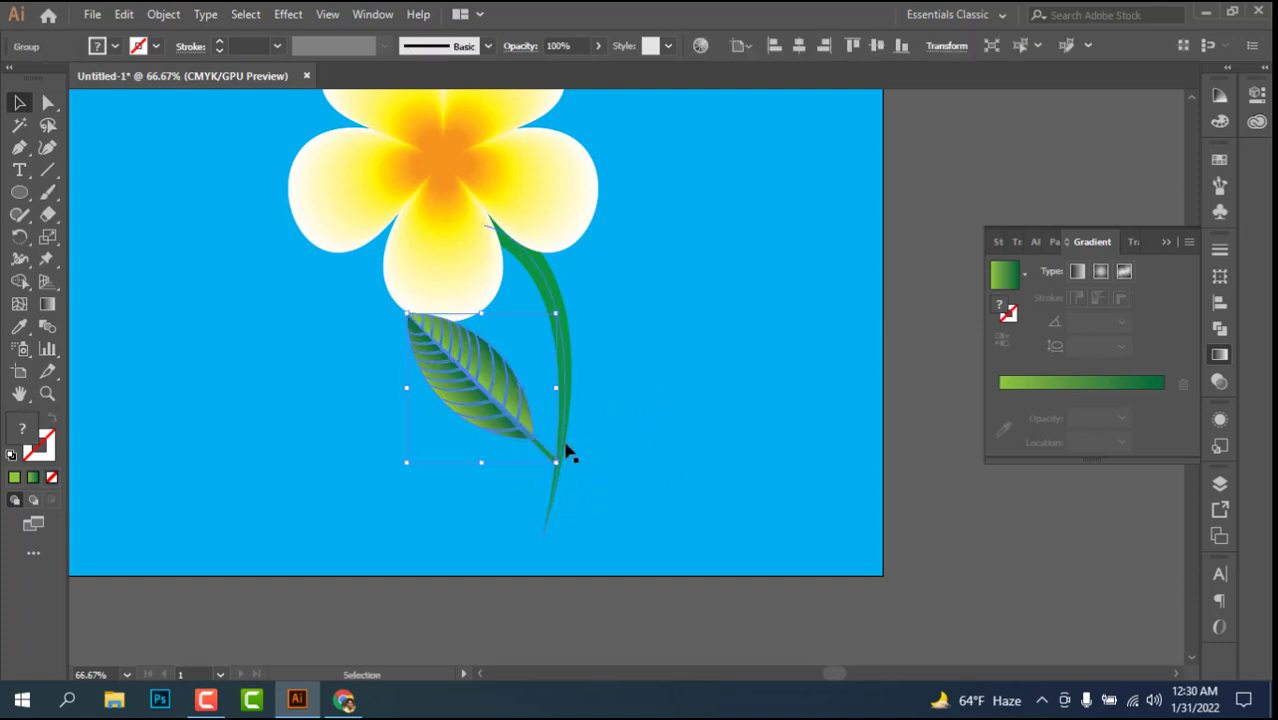
{"action": "left_click_drag", "start_coordinate": [521, 420], "coordinate": [531, 374]}
{"action": "left_click_drag", "start_coordinate": [418, 267], "coordinate": [393, 241]}
{"action": "left_click_drag", "start_coordinate": [382, 424], "coordinate": [415, 452]}
{"action": "left_click_drag", "start_coordinate": [513, 383], "coordinate": [488, 383]}
{"action": "left_click", "coordinate": [662, 403]}
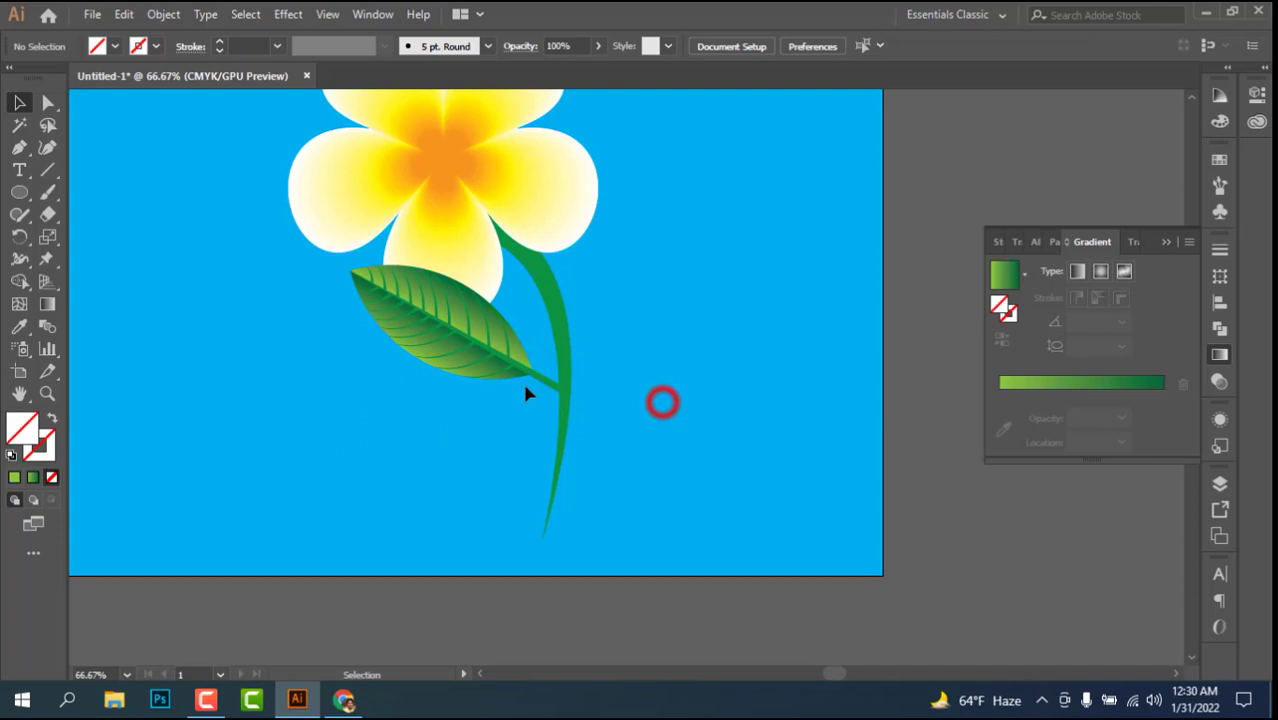
Step: Create a vertically reflected copy of the leaf and place it on the right side of the stem, slightly higher than the original
{"action": "left_click", "coordinate": [438, 340]}
{"action": "right_click", "coordinate": [450, 342]}
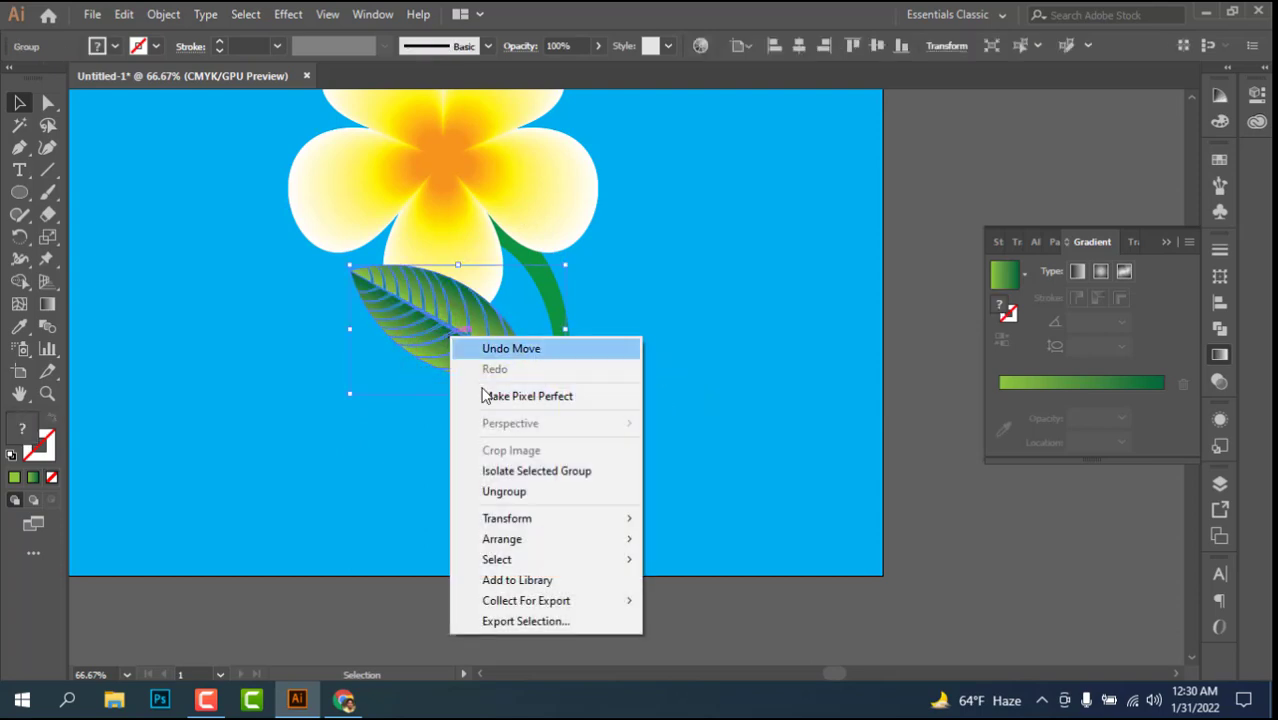
{"action": "mouse_move", "coordinate": [515, 521]}
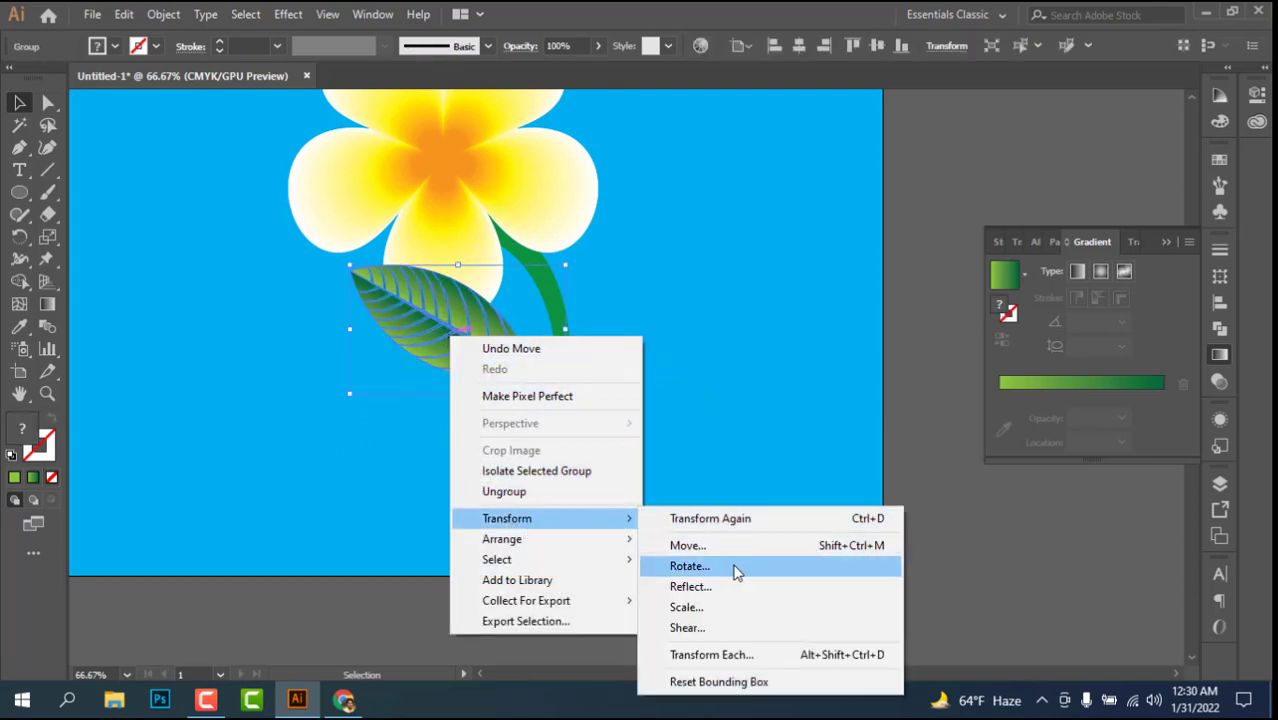
{"action": "left_click", "coordinate": [693, 587]}
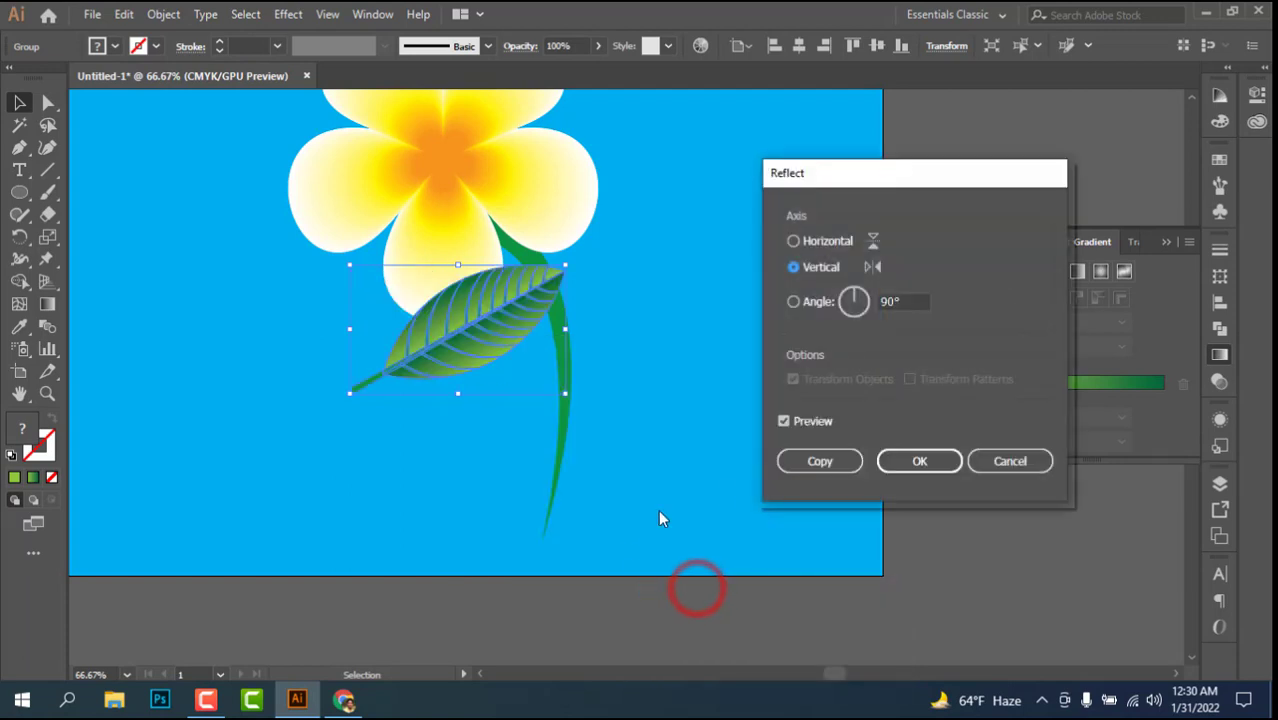
{"action": "left_click", "coordinate": [818, 462]}
{"action": "left_click_drag", "start_coordinate": [455, 330], "coordinate": [662, 321]}
{"action": "left_click", "coordinate": [710, 458]}
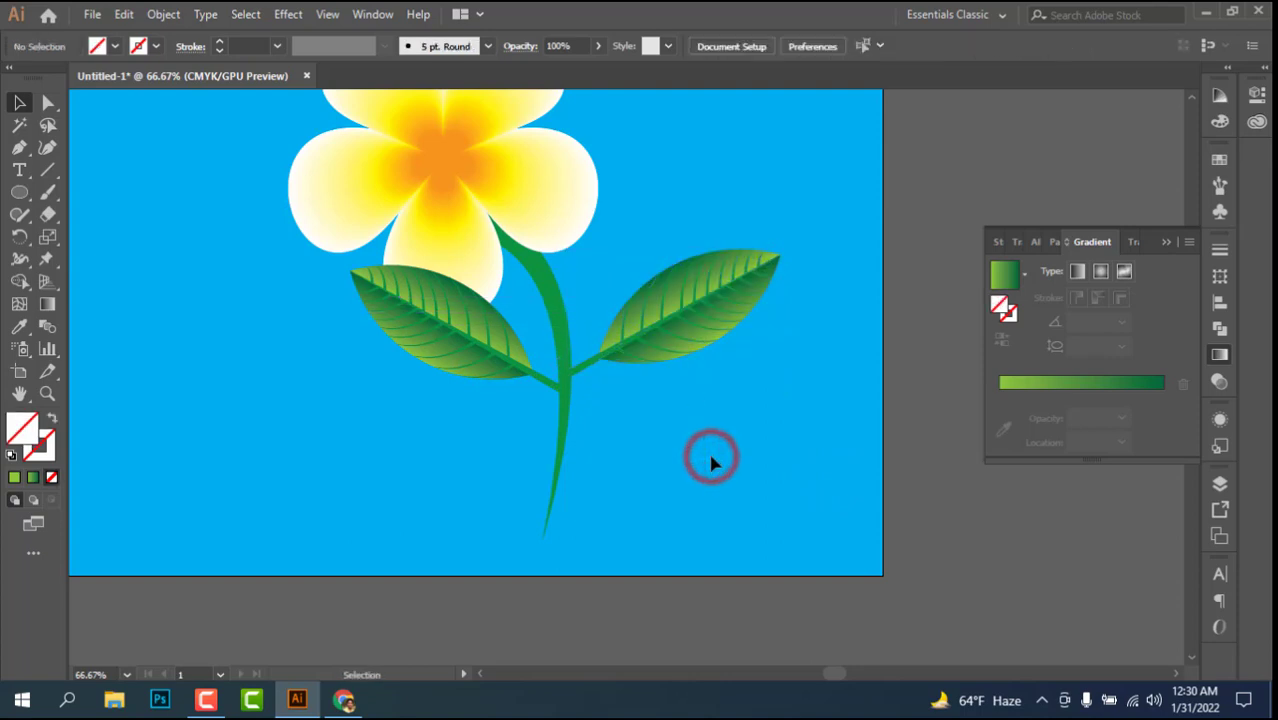
Step: Bring the flower blend to the front so its lowest petal covers part of the left leaf
{"action": "scroll", "coordinate": [710, 460], "scroll_direction": "up", "scroll_amount": 2}
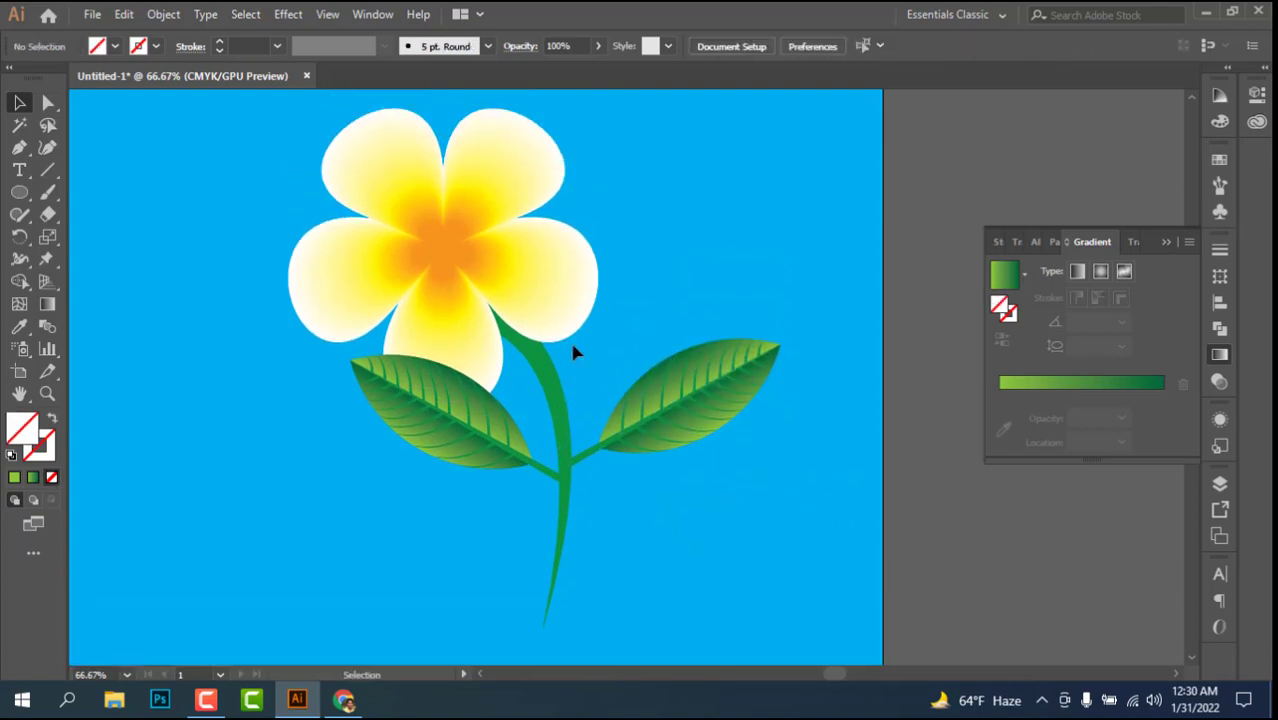
{"action": "left_click", "coordinate": [442, 318]}
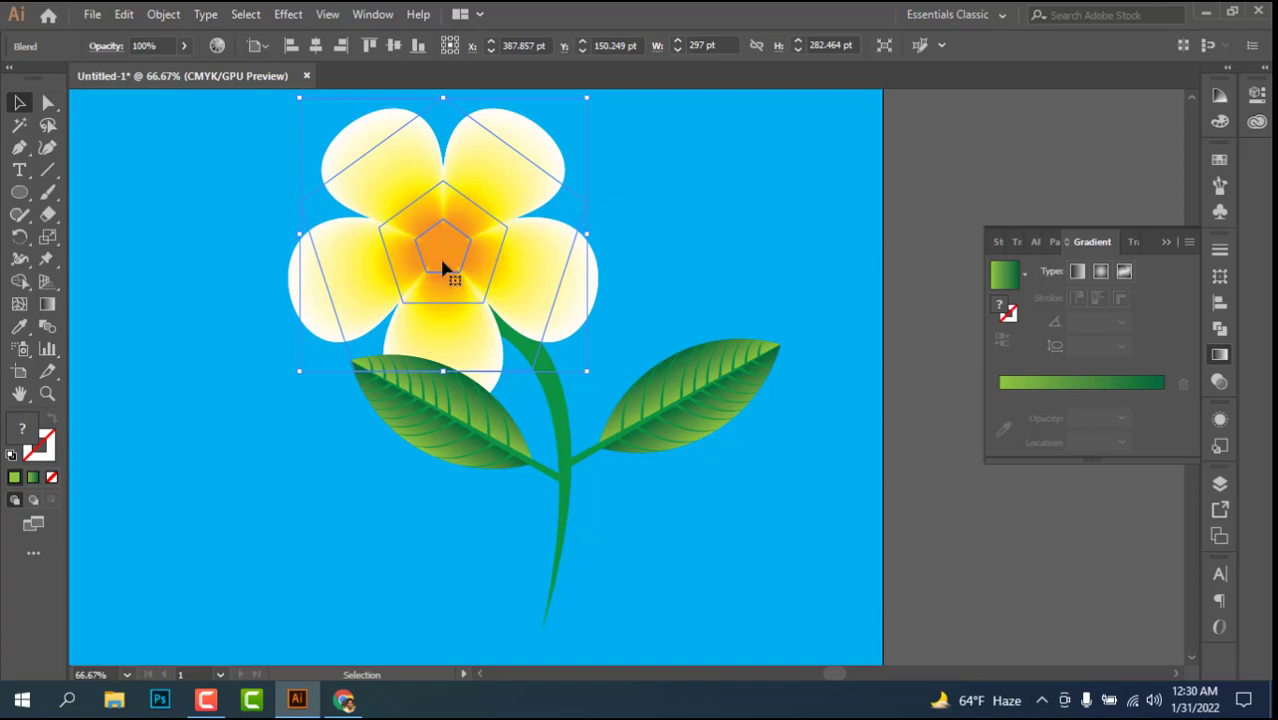
{"action": "right_click", "coordinate": [444, 268]}
{"action": "mouse_move", "coordinate": [510, 450]}
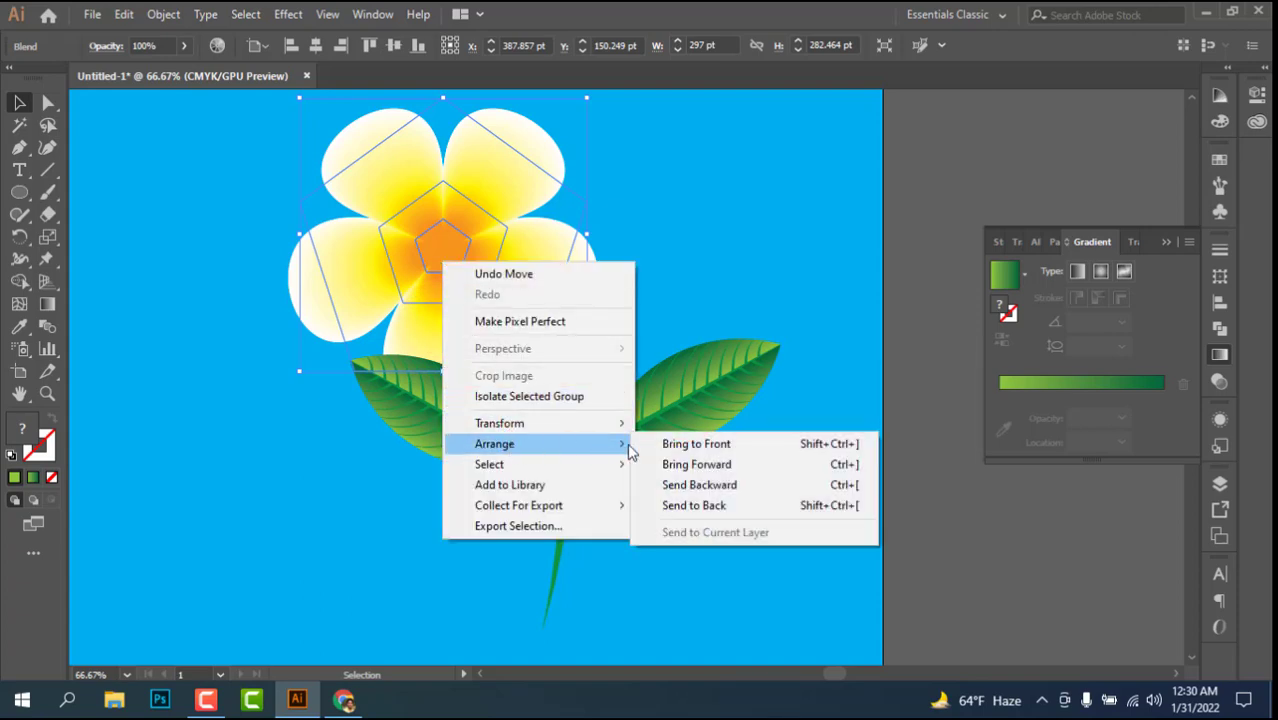
{"action": "left_click", "coordinate": [762, 450]}
{"action": "left_click", "coordinate": [685, 525]}
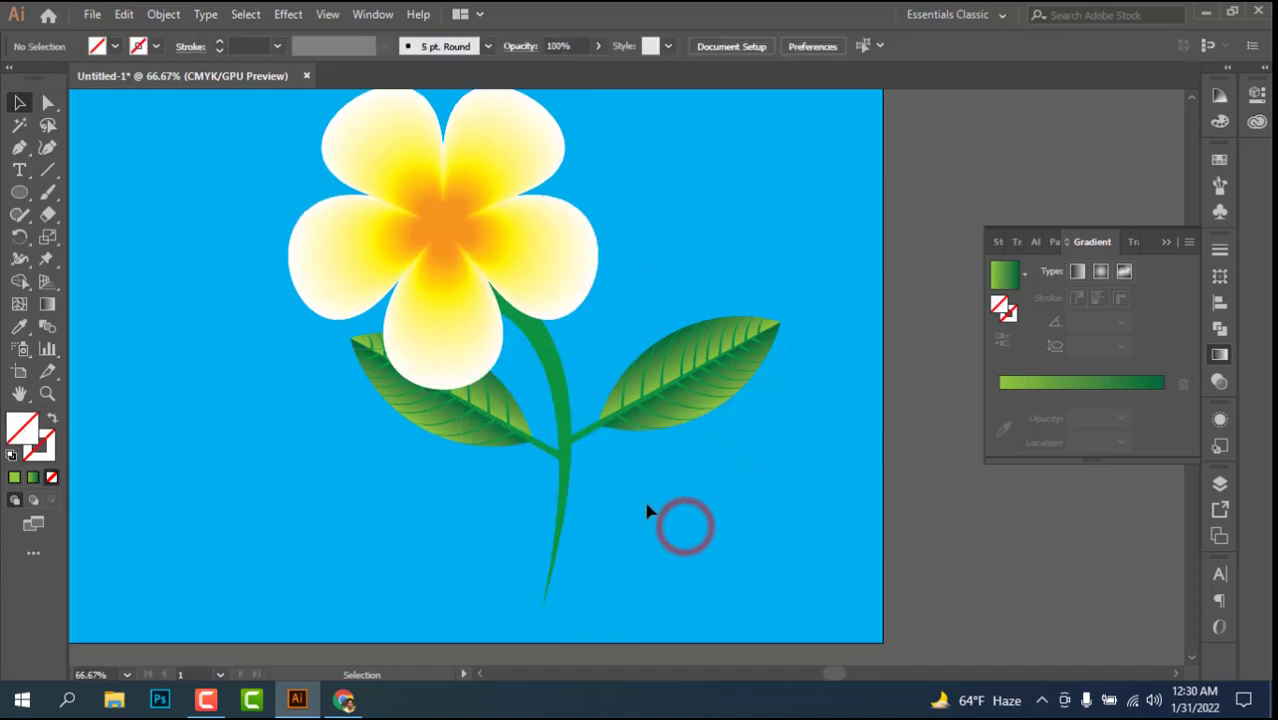
Step: Select the flower, stem and both leaves, and group them into one object
{"action": "scroll", "coordinate": [648, 511], "scroll_direction": "up", "scroll_amount": 2}
{"action": "key", "text": "ctrl+minus"}
{"action": "key", "text": "ctrl+minus"}
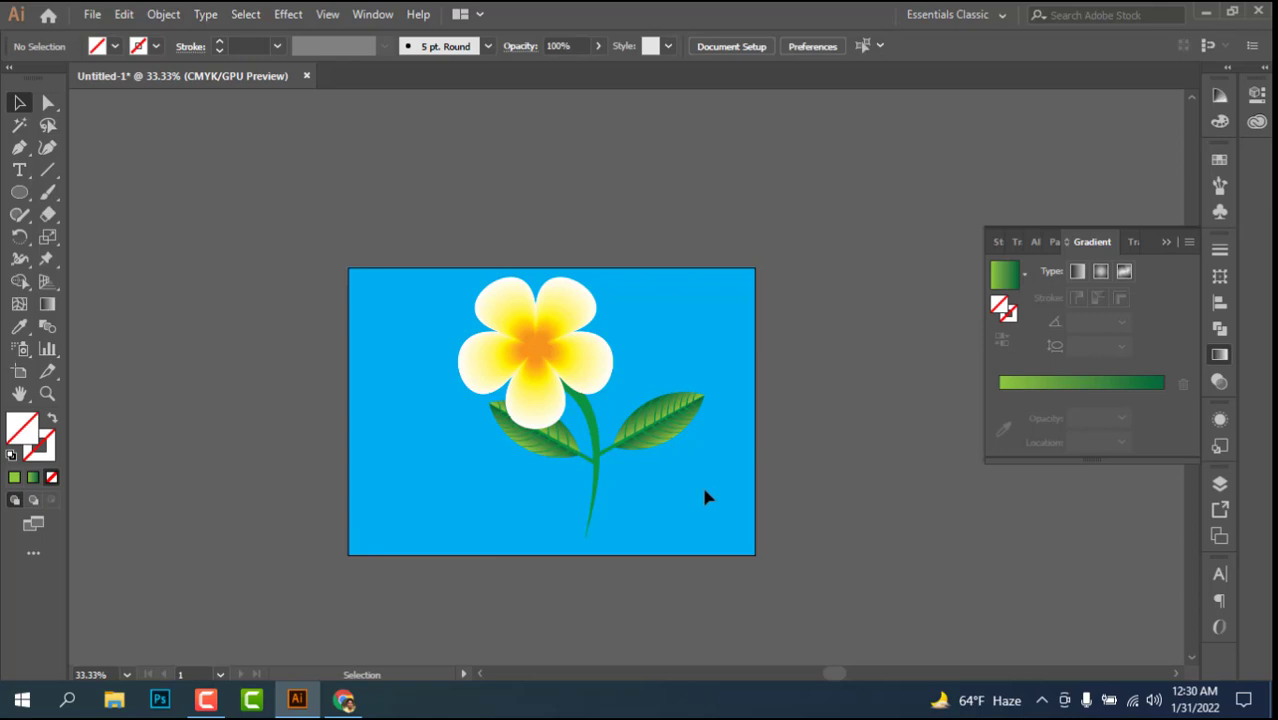
{"action": "left_click_drag", "start_coordinate": [693, 502], "coordinate": [419, 277]}
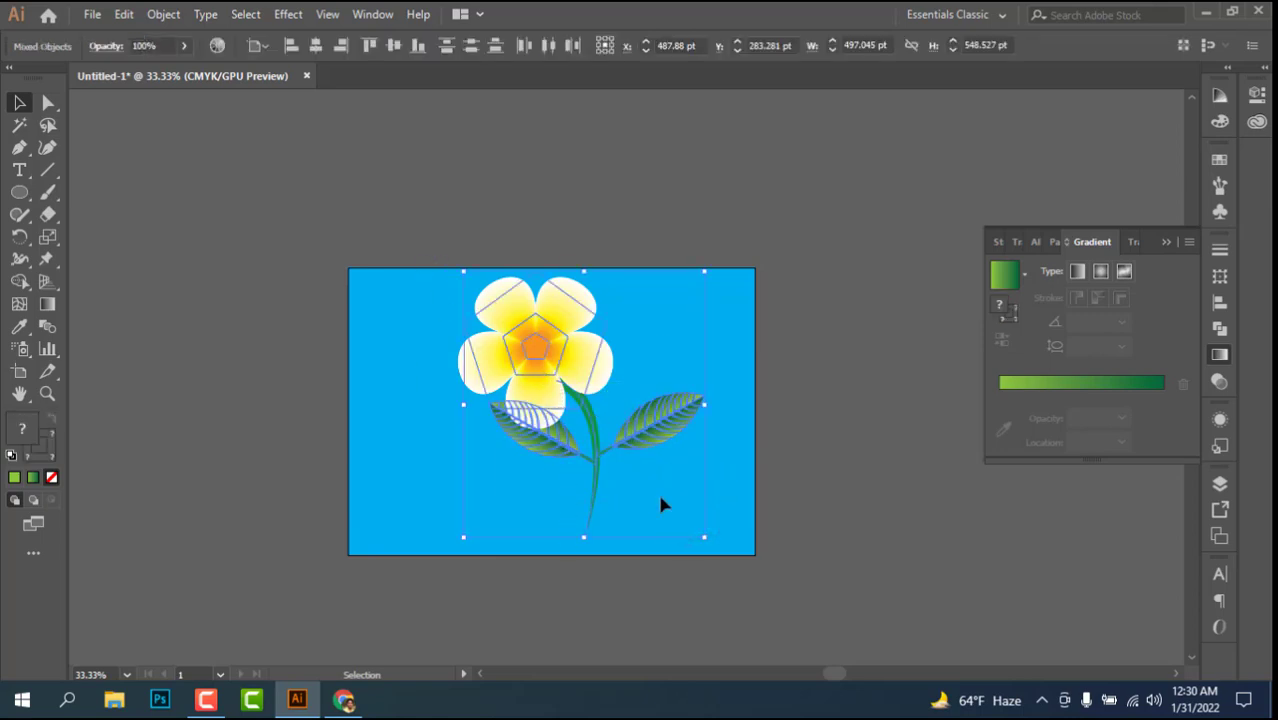
{"action": "left_click", "coordinate": [740, 518]}
{"action": "left_click", "coordinate": [550, 330]}
{"action": "right_click", "coordinate": [551, 333]}
{"action": "left_click", "coordinate": [608, 447]}
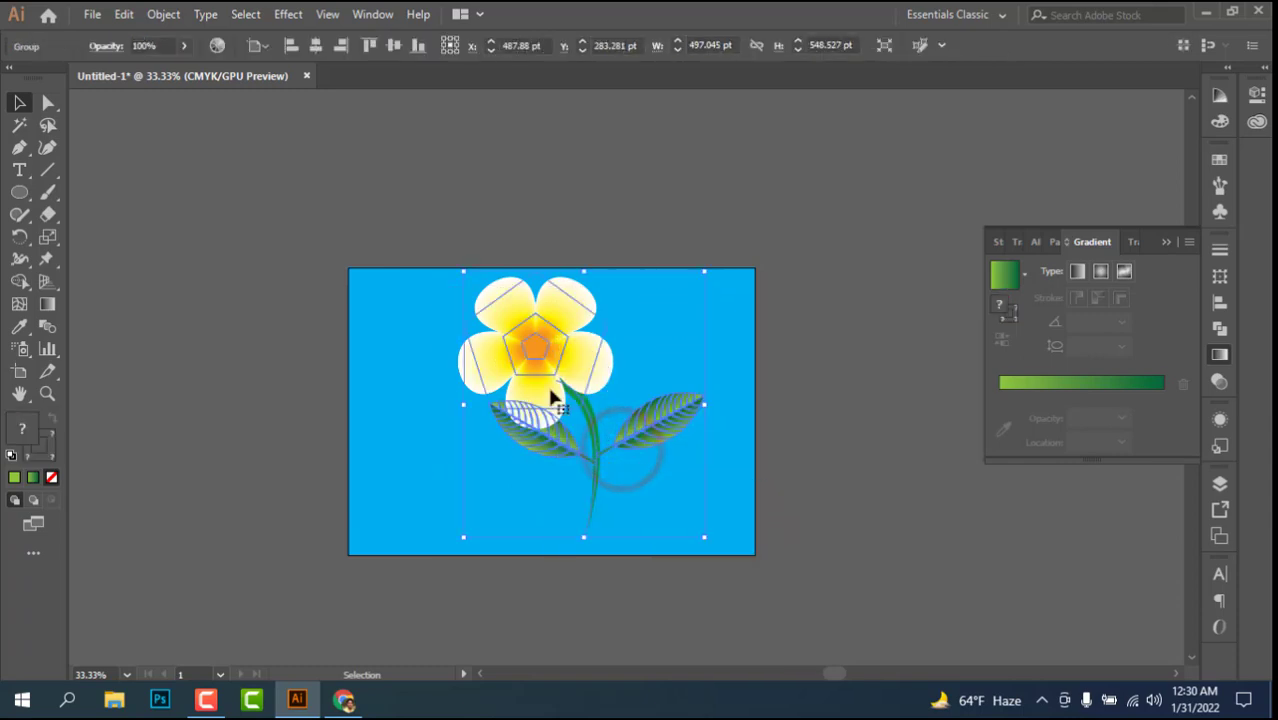
Step: Shift the grouped flower slightly left on the artboard and deselect it
{"action": "mouse_move", "coordinate": [533, 389]}
{"action": "left_mouse_down"}
{"action": "mouse_move", "coordinate": [521, 389]}
{"action": "mouse_move", "coordinate": [540, 380]}
{"action": "left_mouse_up"}
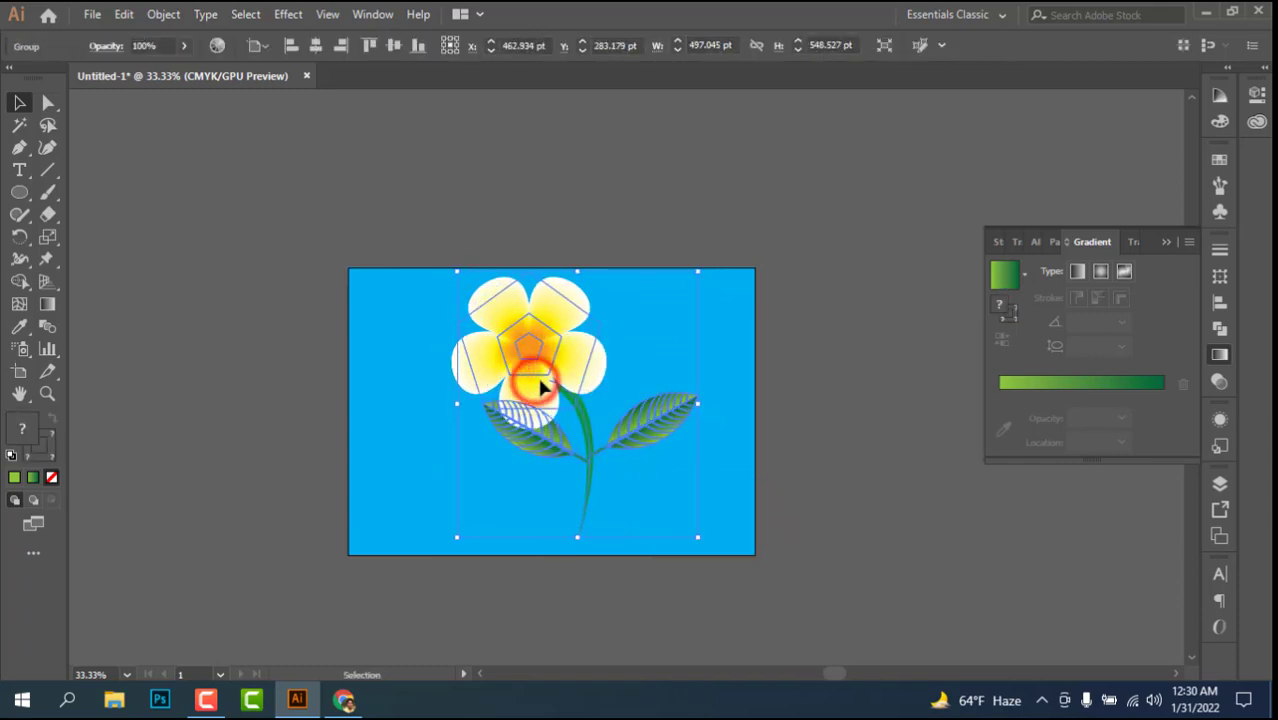
{"action": "scroll", "coordinate": [521, 393], "scroll_direction": "up", "scroll_amount": 2}
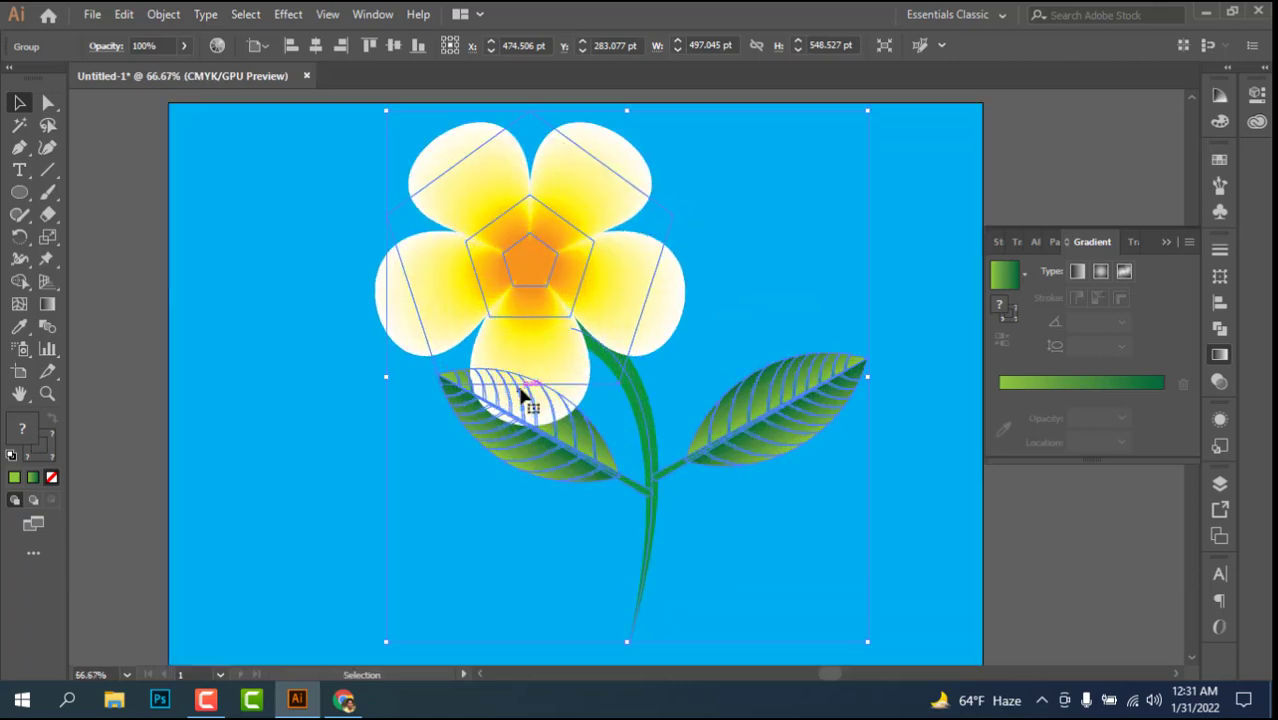
{"action": "left_click", "coordinate": [315, 397]}
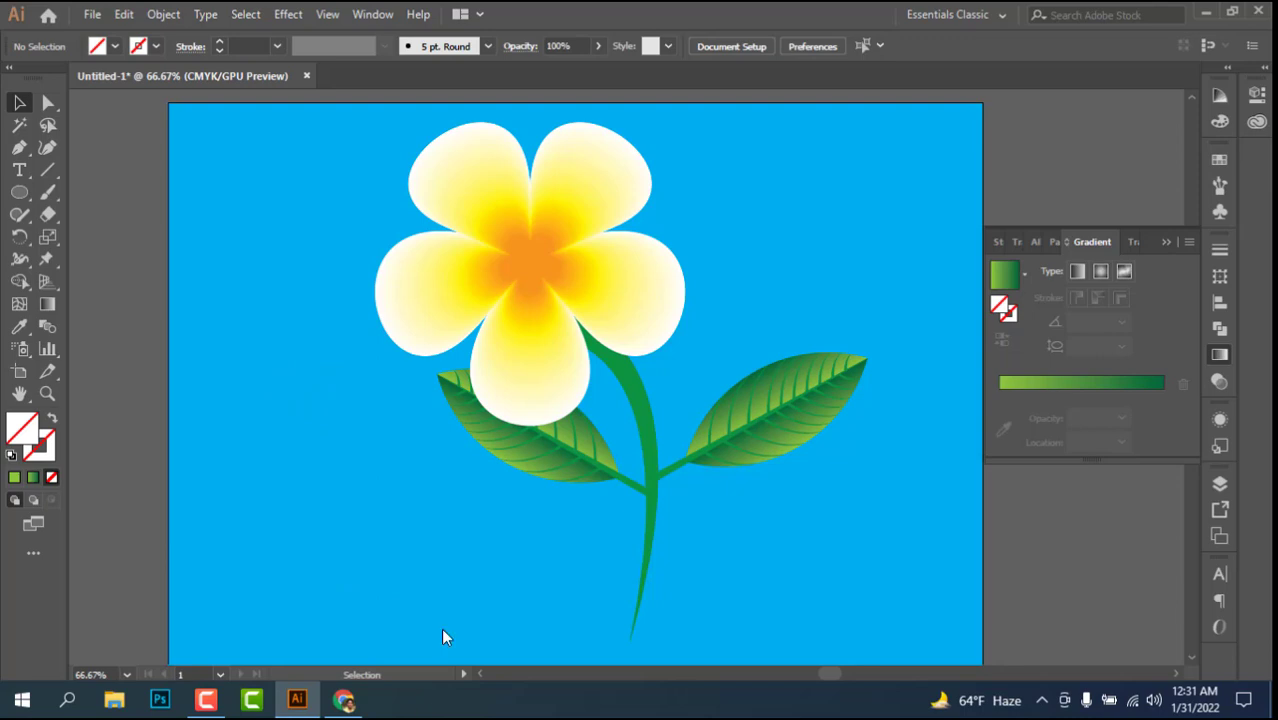
{"action": "scroll", "coordinate": [457, 445], "scroll_direction": "down", "scroll_amount": 1}
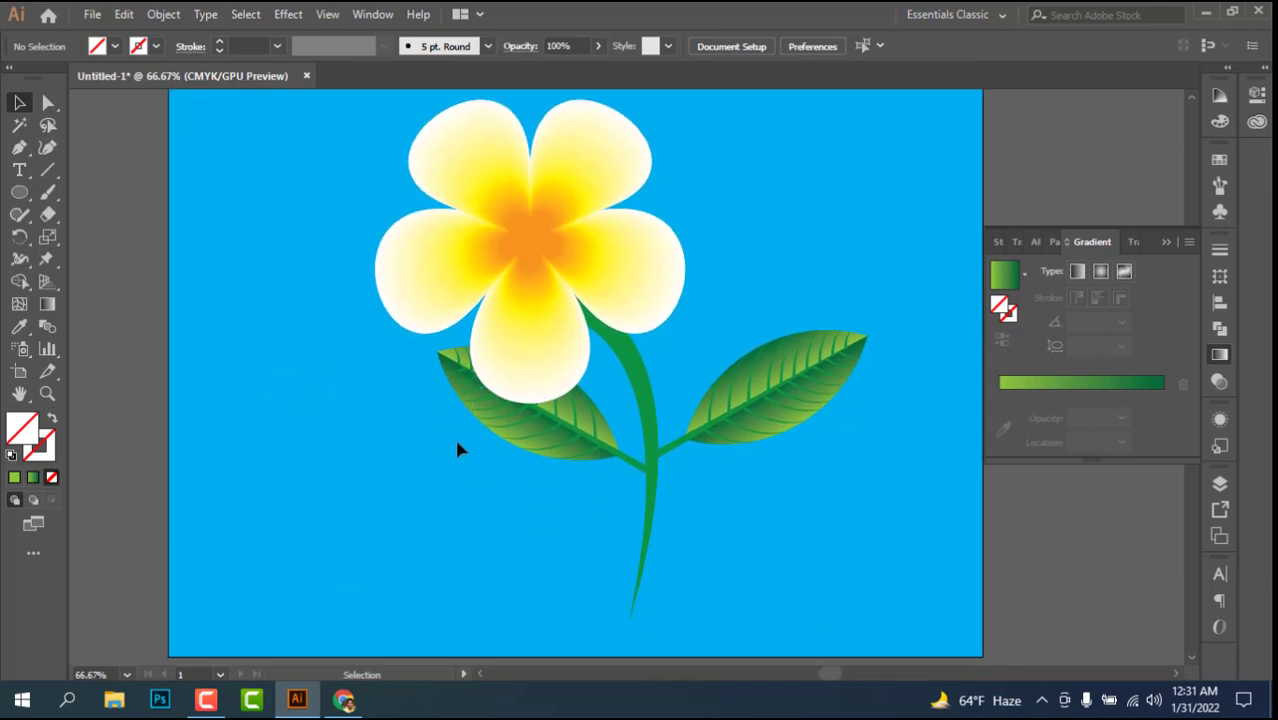